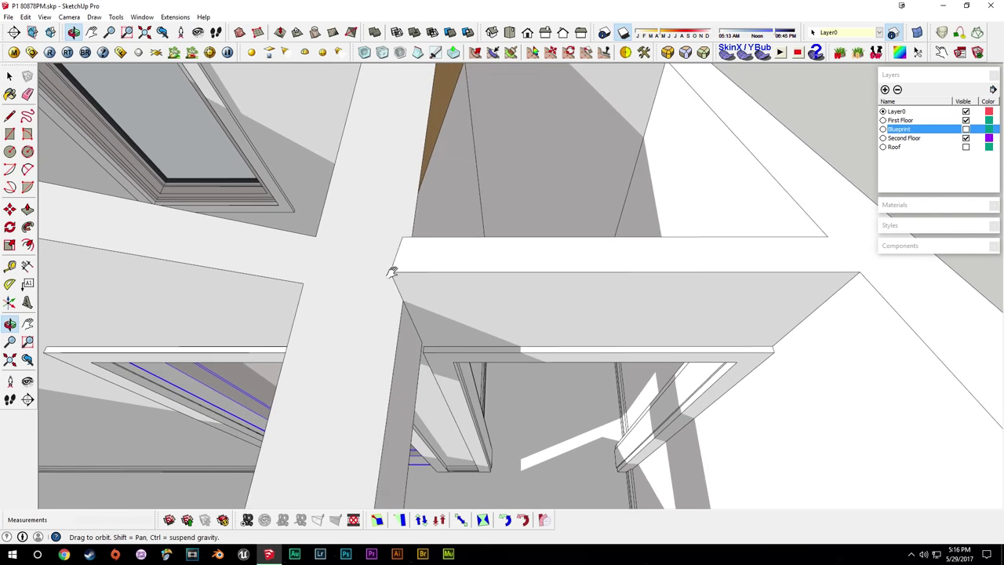
Paste a copy of the panel door beside the empty doorway and prepare to move it.
middle_click_drag(551, 367, 457, 337, "shift")
key("ctrl+v")
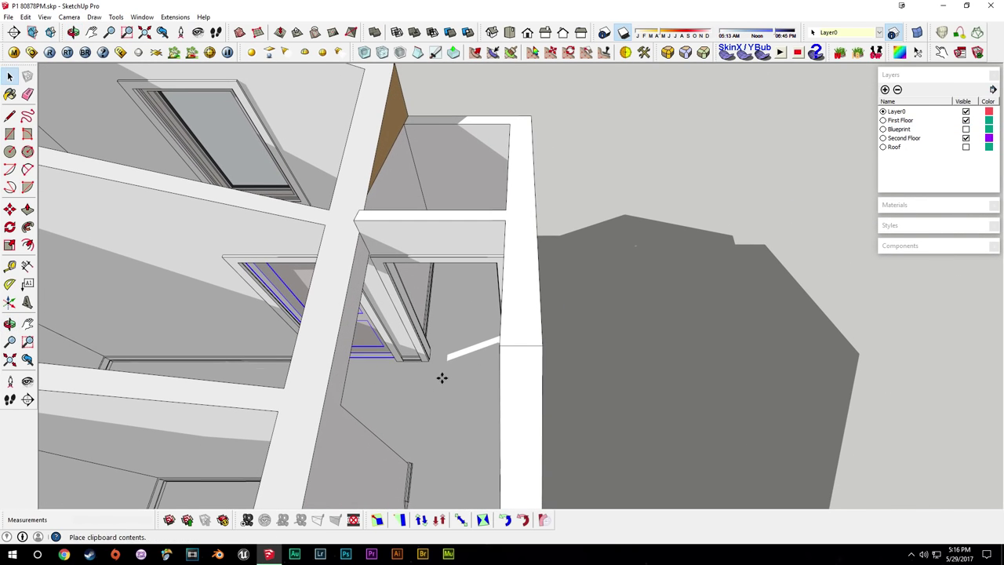
left_click(438, 375)
key("m")
scroll(384, 272, "up", 7)
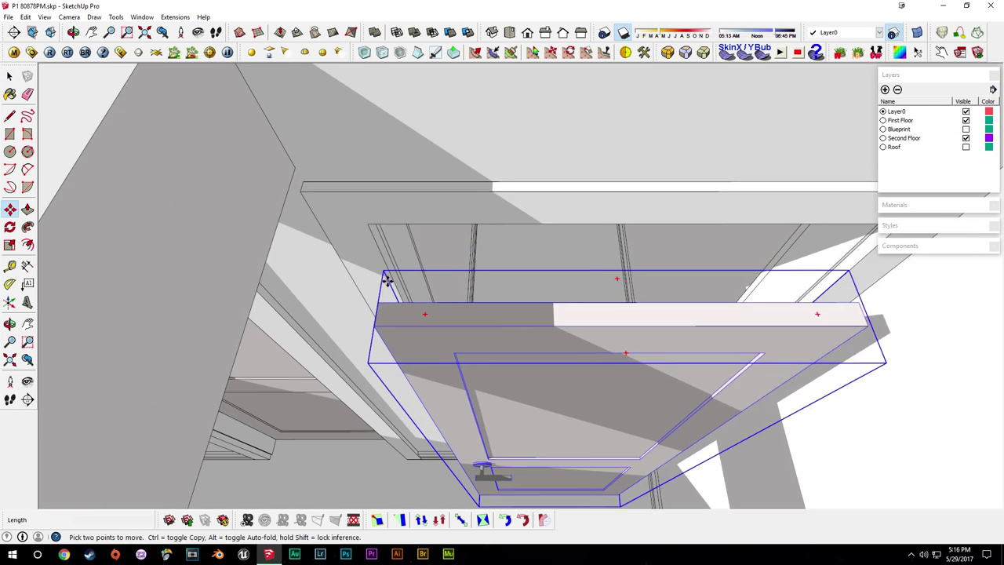
Measure the clear width of the empty doorway between its jambs.
scroll(387, 281, "up", 1)
mouse_move(458, 255)
middle_mouse_down("shift")
mouse_move(253, 293)
mouse_move(285, 269)
middle_mouse_up("shift")
key("t")
left_click(203, 308)
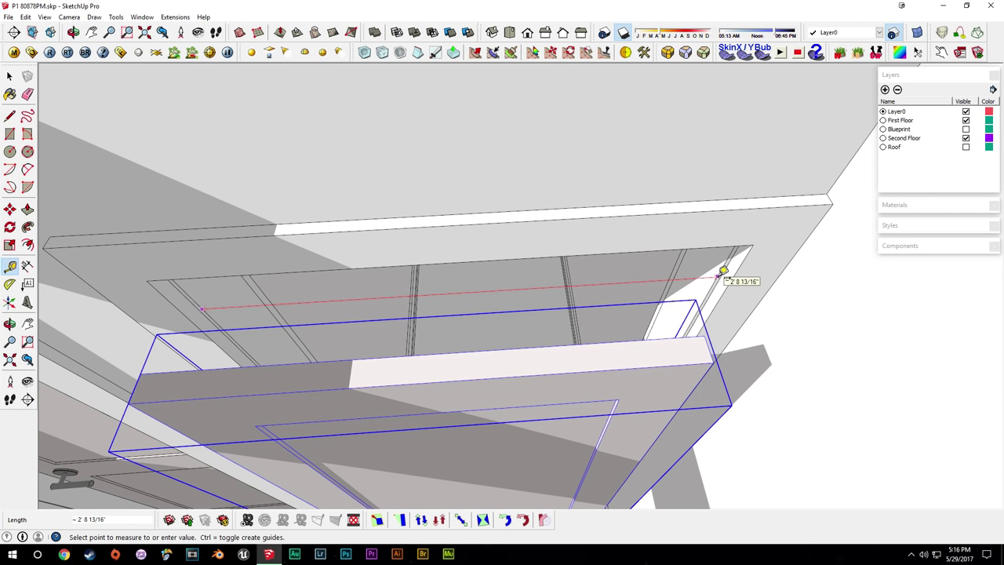
key("space")
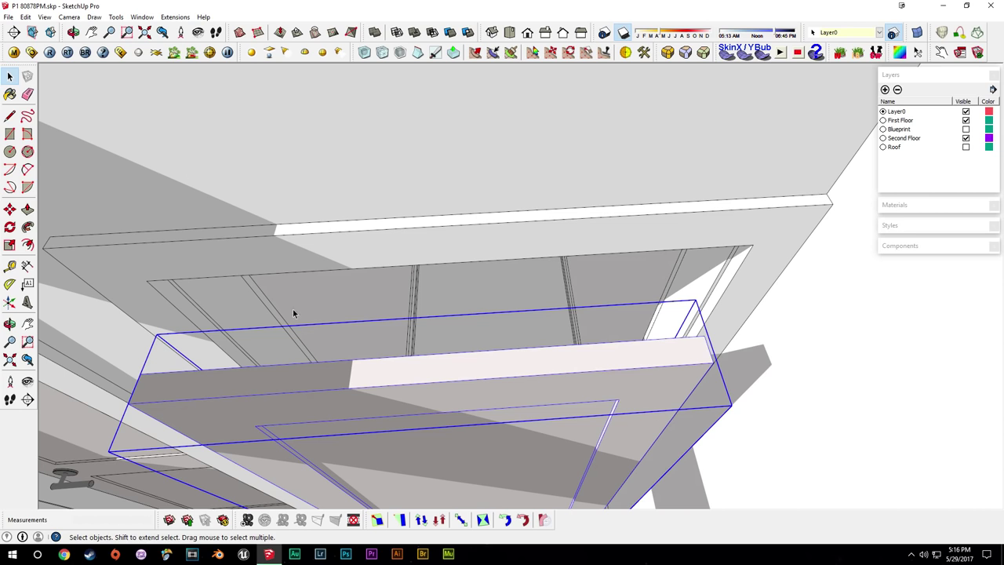
Move the pasted door by its upper corner to the upper corner of the empty door frame.
mouse_move(152, 290)
middle_mouse_down("shift")
mouse_move(287, 287)
mouse_move(245, 248)
mouse_move(230, 248)
middle_mouse_up("shift")
scroll(246, 304, "down", 5)
mouse_move(218, 205)
middle_mouse_down()
mouse_move(350, 242)
mouse_move(408, 285)
mouse_move(464, 296)
middle_mouse_up()
middle_click_drag(386, 250, 251, 347)
mouse_move(216, 102)
middle_mouse_down("shift")
mouse_move(456, 330)
mouse_move(365, 303)
middle_mouse_up("shift")
mouse_move(408, 410)
middle_mouse_down()
mouse_move(714, 334)
mouse_move(280, 302)
middle_mouse_up()
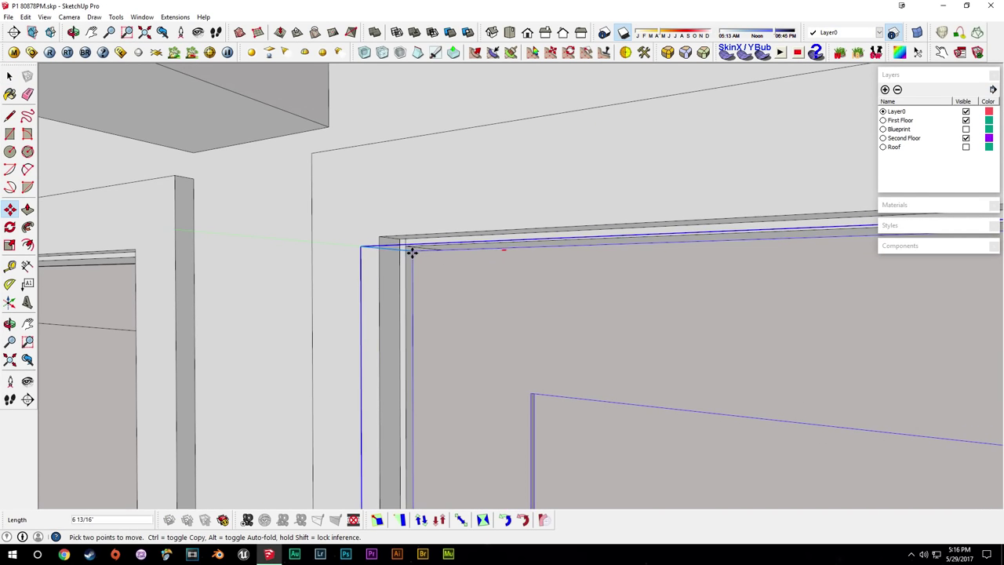
left_click(405, 246)
Turn off shadows and shift the door 1/8 inch along the red axis within the frame.
middle_click_drag(440, 284, 479, 285)
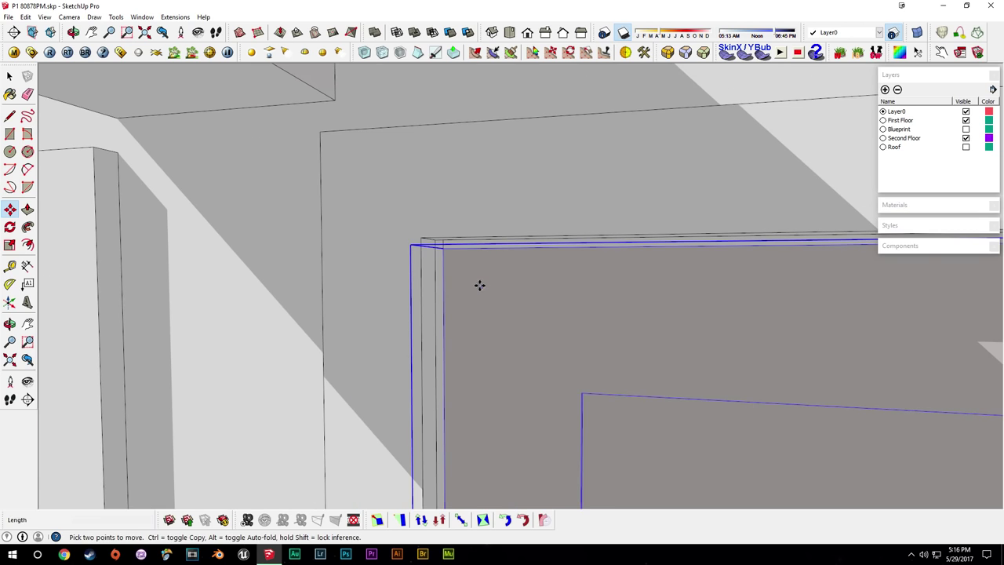
left_click(624, 34)
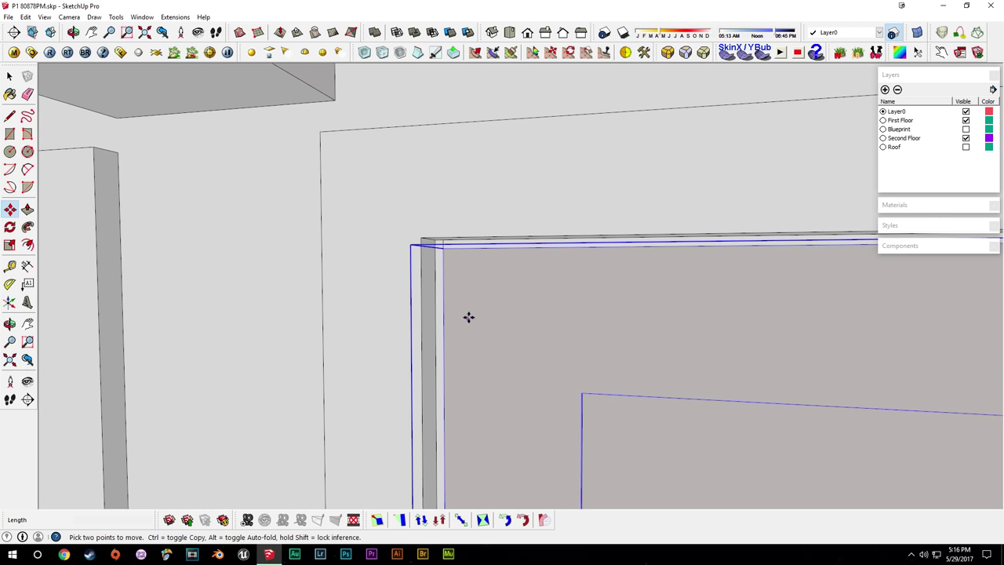
middle_click_drag(468, 317, 472, 300)
left_click(460, 267)
type("1")
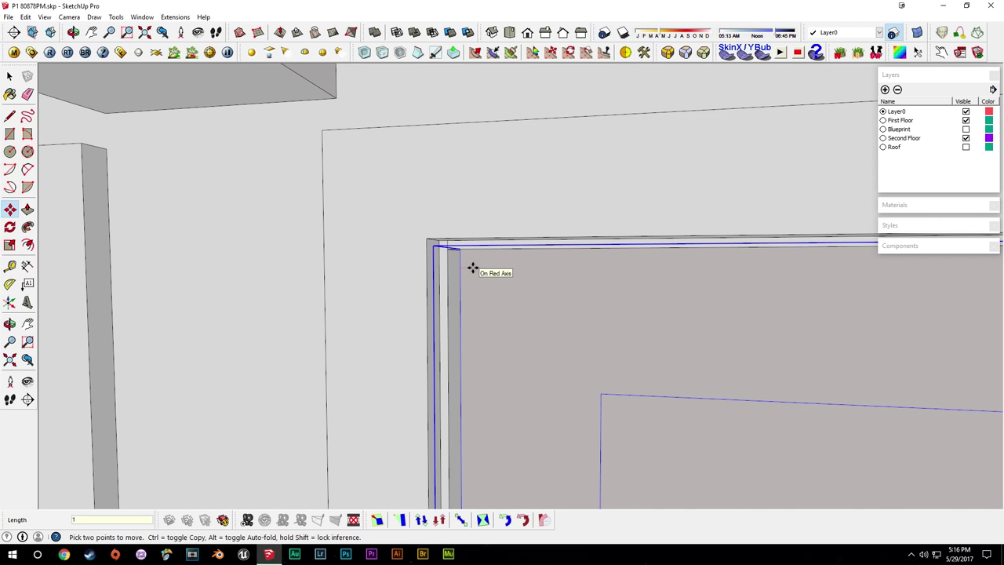
type("/8")
key("Return")
left_click(483, 260)
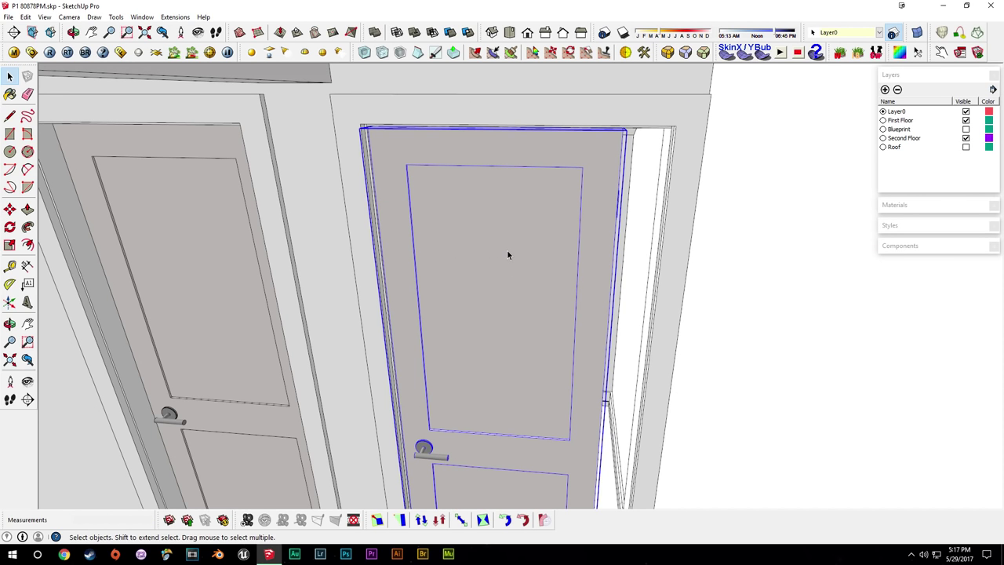
Open the pasted door for editing and make the door component inside it unique.
scroll(583, 115, "up", 4)
mouse_move(584, 114)
middle_mouse_down()
mouse_move(634, 134)
mouse_move(502, 144)
middle_mouse_up()
right_click(466, 211)
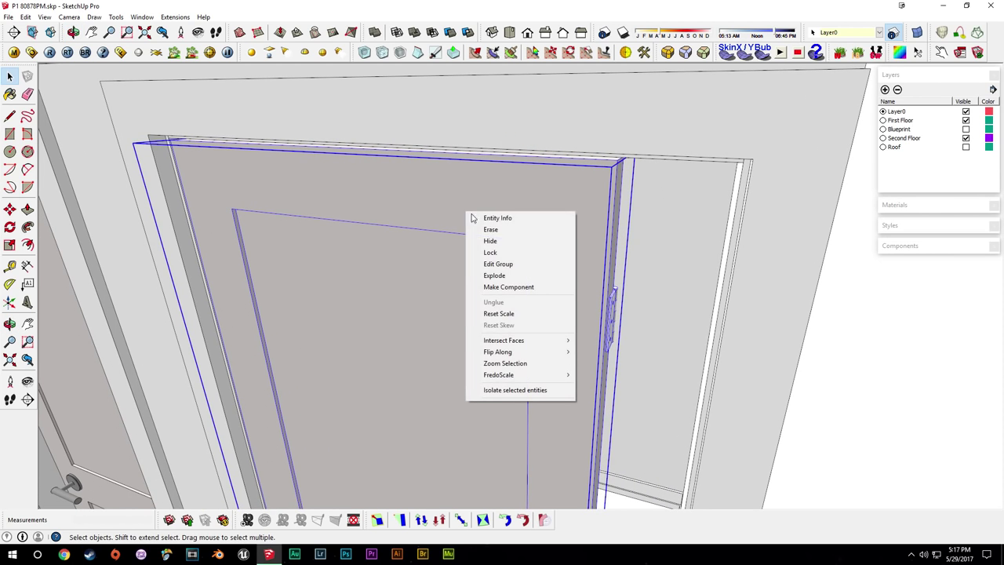
left_click(507, 291)
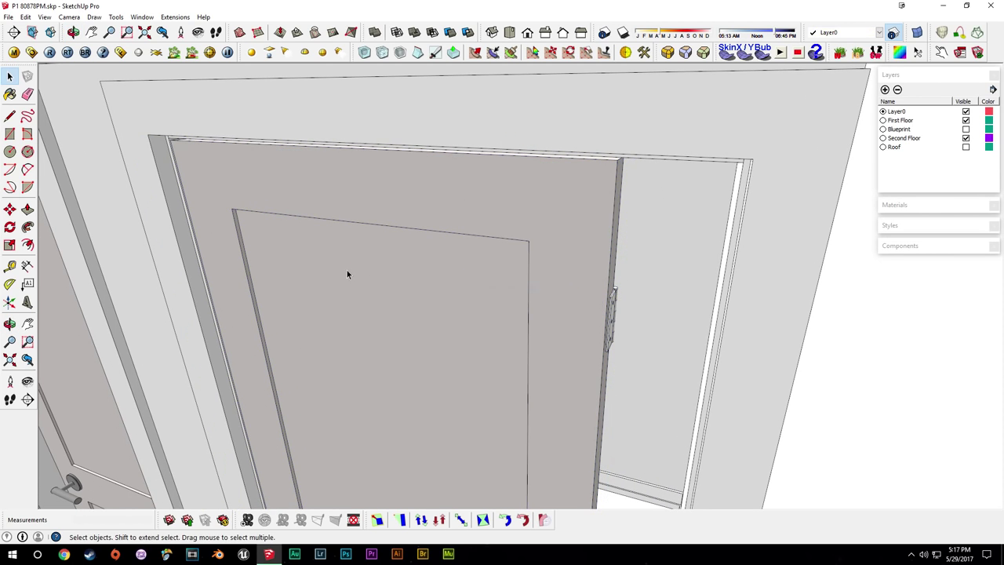
middle_click_drag(347, 270, 486, 246)
scroll(399, 252, "down", 3)
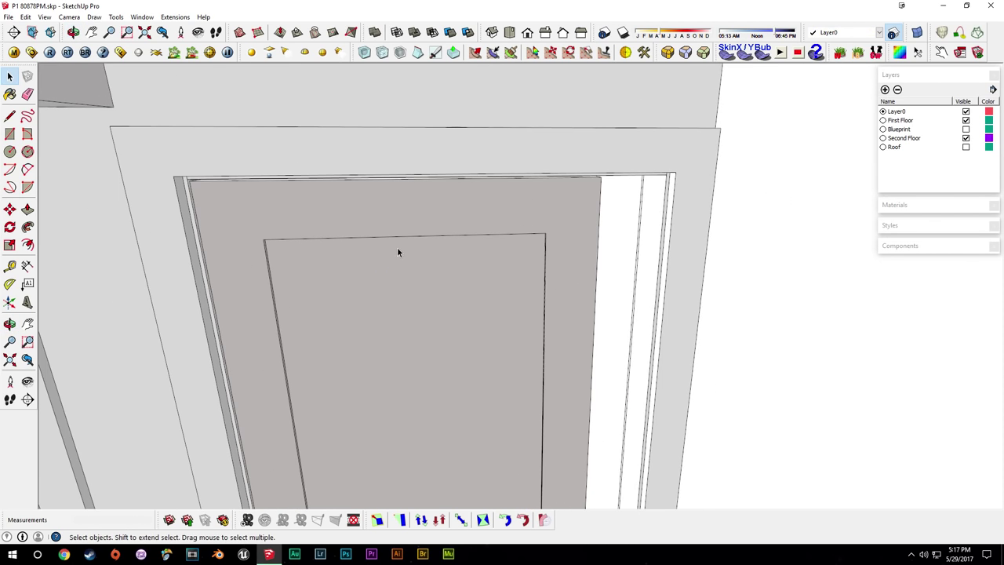
right_click(395, 274)
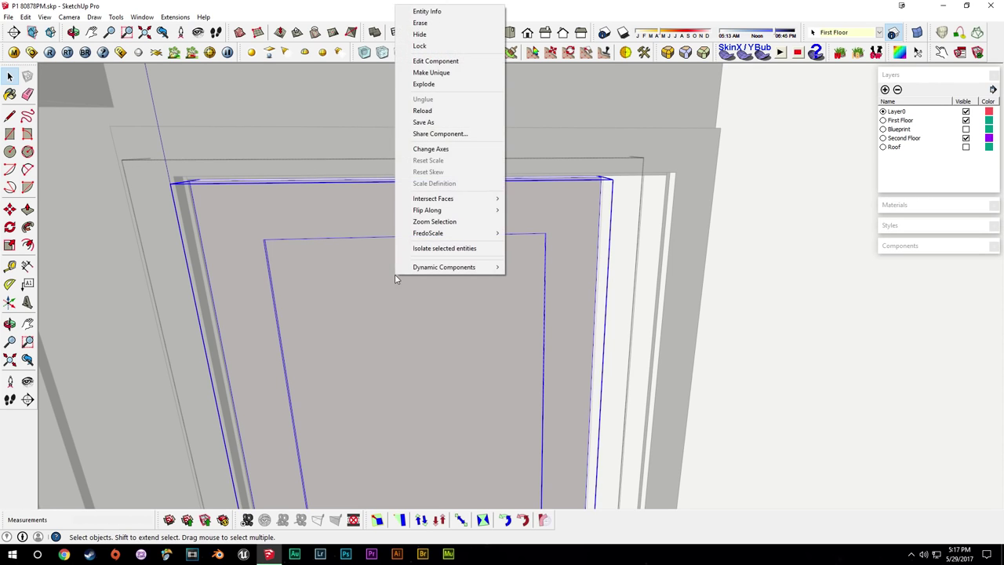
left_click(464, 73)
Delete the lever handles from both sides of the pasted door.
scroll(511, 275, "down", 3)
middle_click_drag(378, 388, 434, 242, "shift")
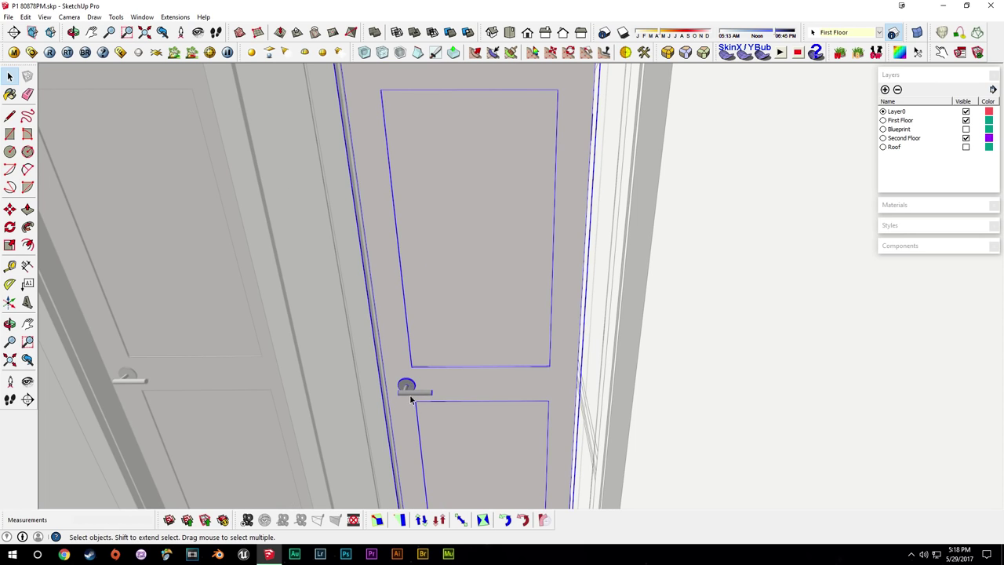
double_click(409, 388)
key("Delete")
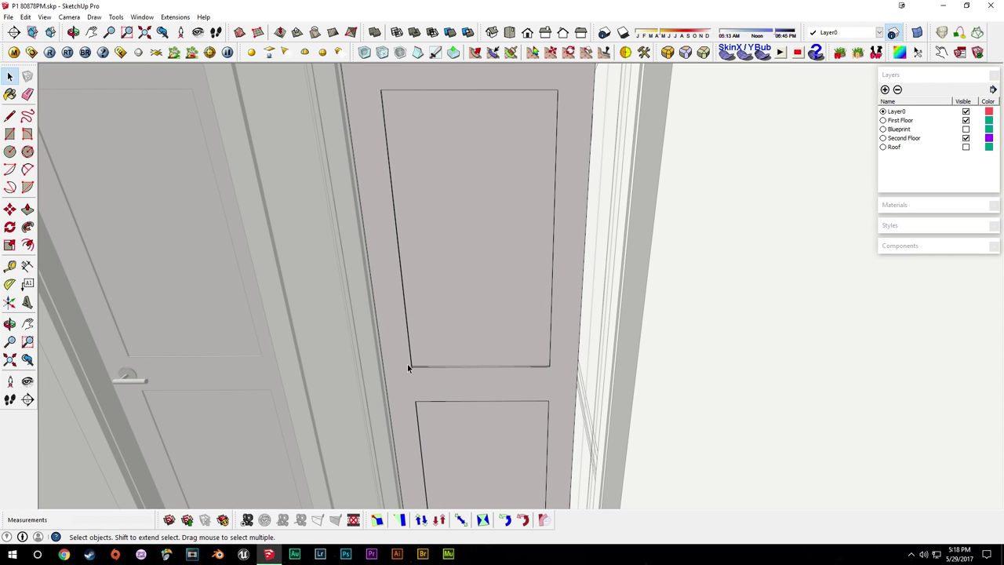
scroll(416, 364, "up", 4)
left_click(308, 309)
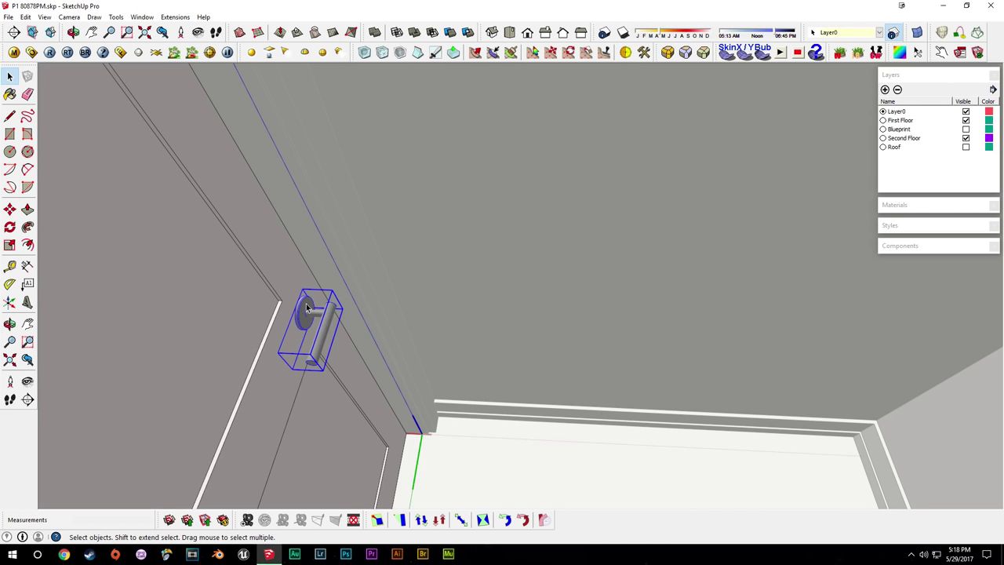
key("Delete")
Explode the door component and delete the hinge on the door's edge.
middle_click_drag(218, 347, 515, 208)
scroll(458, 395, "down", 6)
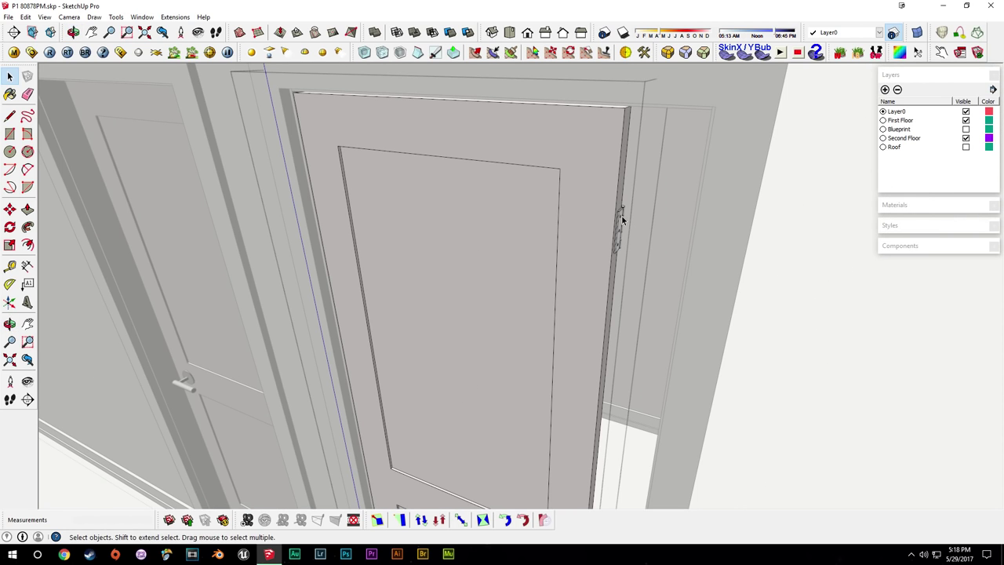
scroll(620, 210, "up", 3)
right_click(601, 189)
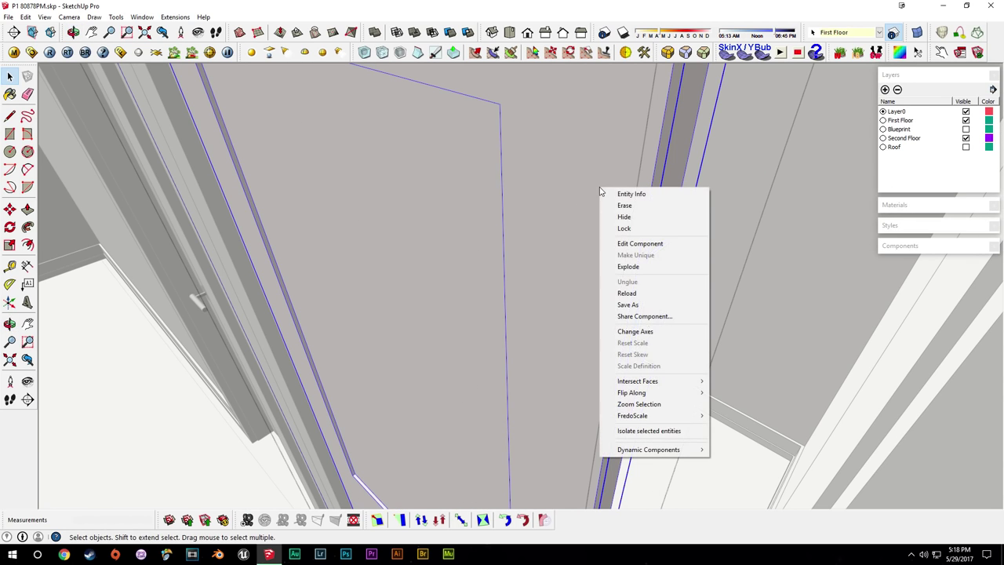
left_click(647, 268)
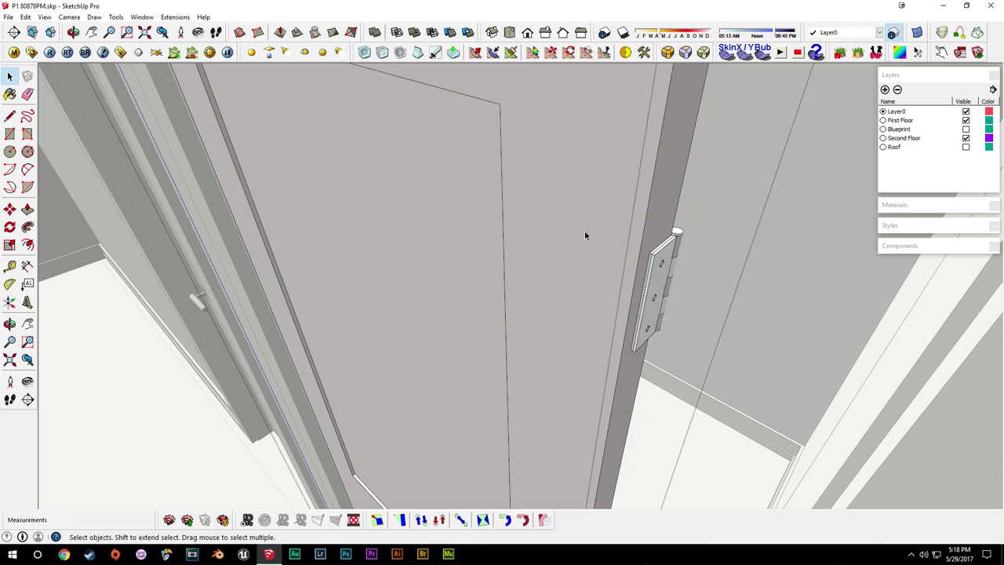
scroll(602, 217, "up", 5)
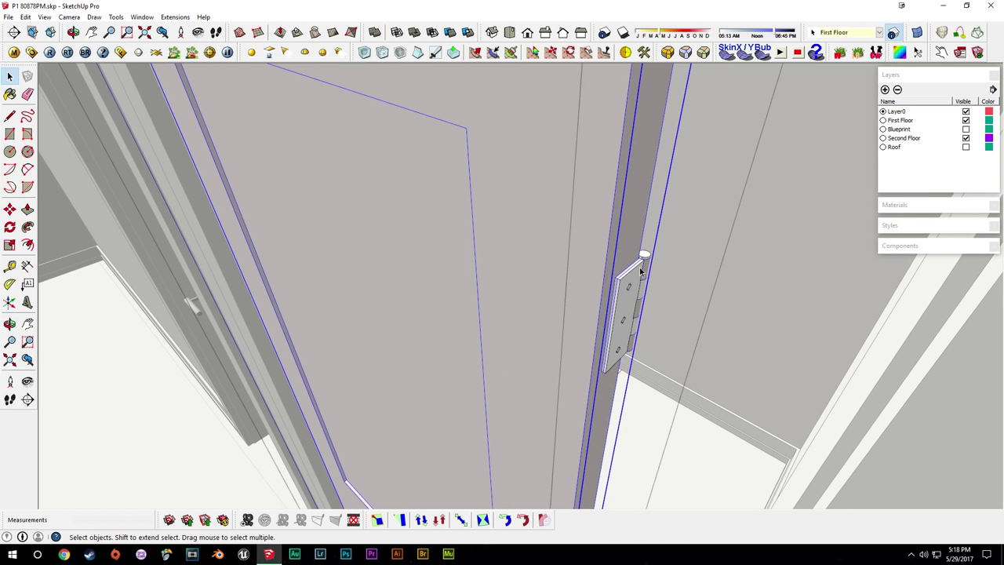
right_click(585, 180)
left_click(626, 263)
middle_click_drag(620, 265, 627, 225)
left_click(606, 297)
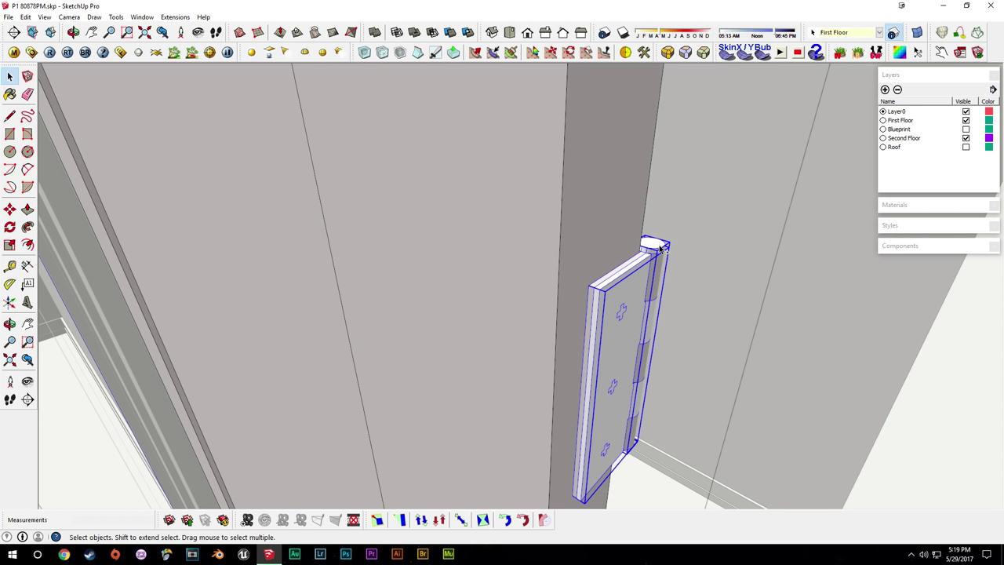
key("Delete")
middle_click_drag(463, 287, 567, 343)
scroll(521, 359, "down", 4)
middle_click_drag(455, 337, 749, 357, "shift")
scroll(497, 320, "down", 4)
key("ctrl+v")
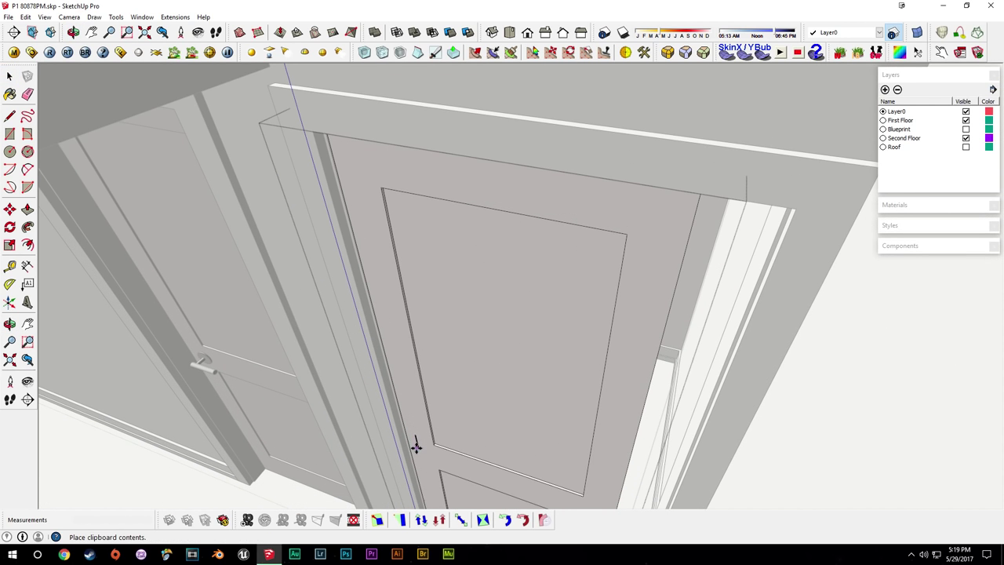
middle_click_drag(543, 374, 380, 254)
left_click(297, 302)
scroll(416, 390, "up", 4)
key("space")
left_click(415, 385)
scroll(415, 385, "up", 3)
middle_click_drag(415, 385, 561, 337)
key("Delete")
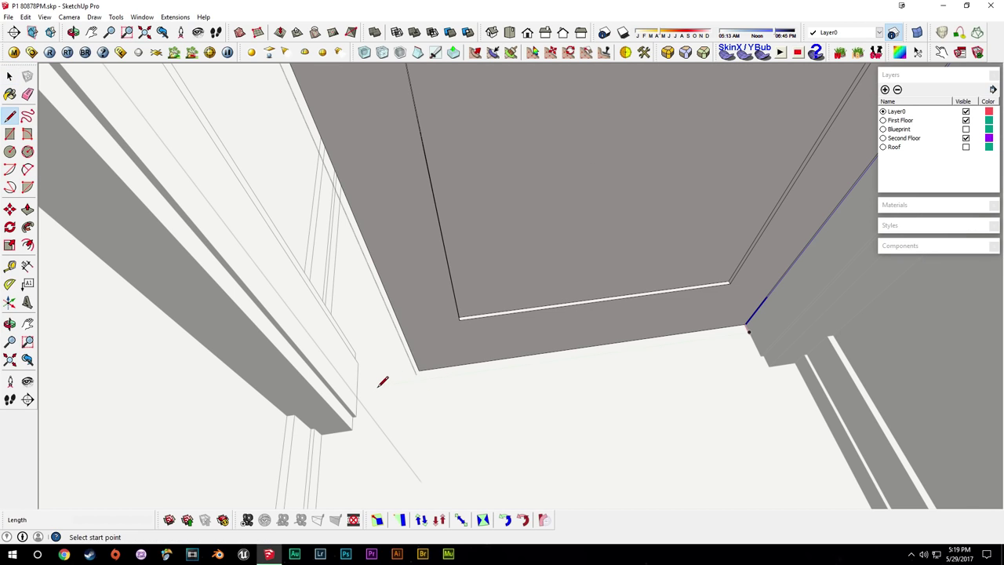
Draw a line across the doorway at floor level and a perpendicular line from its midpoint.
left_click(751, 331)
key("space")
key("l")
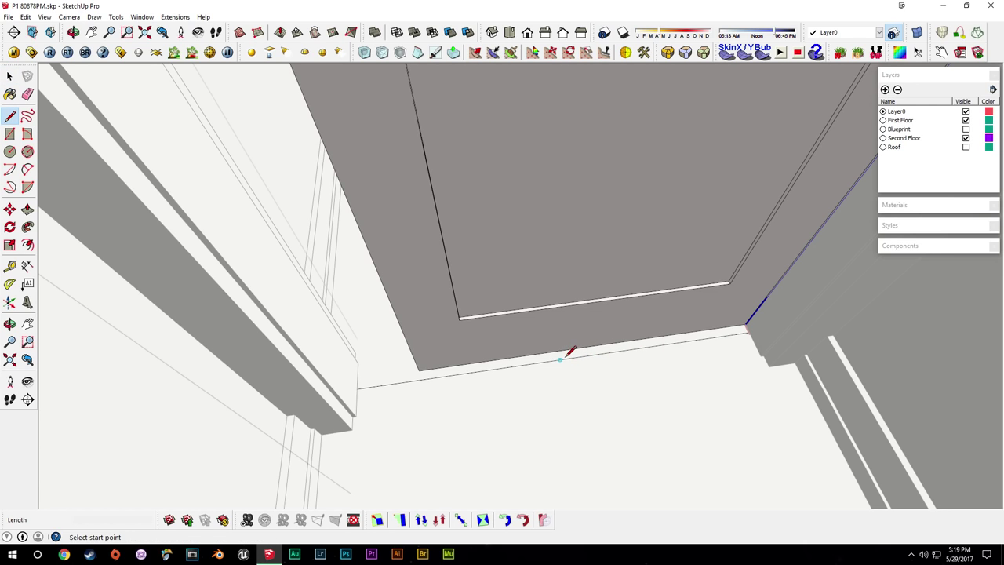
left_click(589, 426)
key("space")
scroll(576, 364, "up", 4)
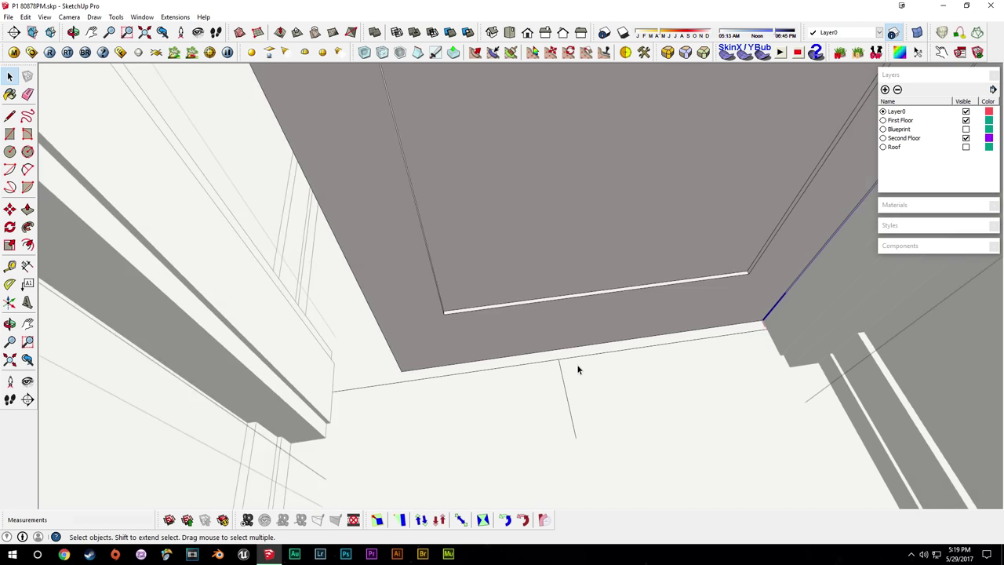
Place parallel guides close to the perpendicular midpoint line, one on each side.
key("t")
left_click(549, 367)
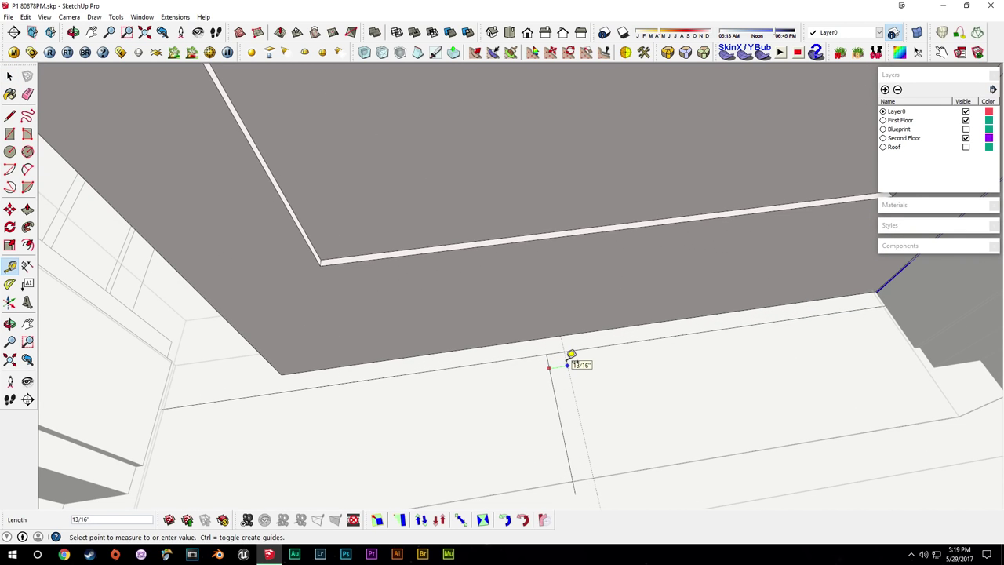
left_click(570, 357)
scroll(550, 355, "up", 3)
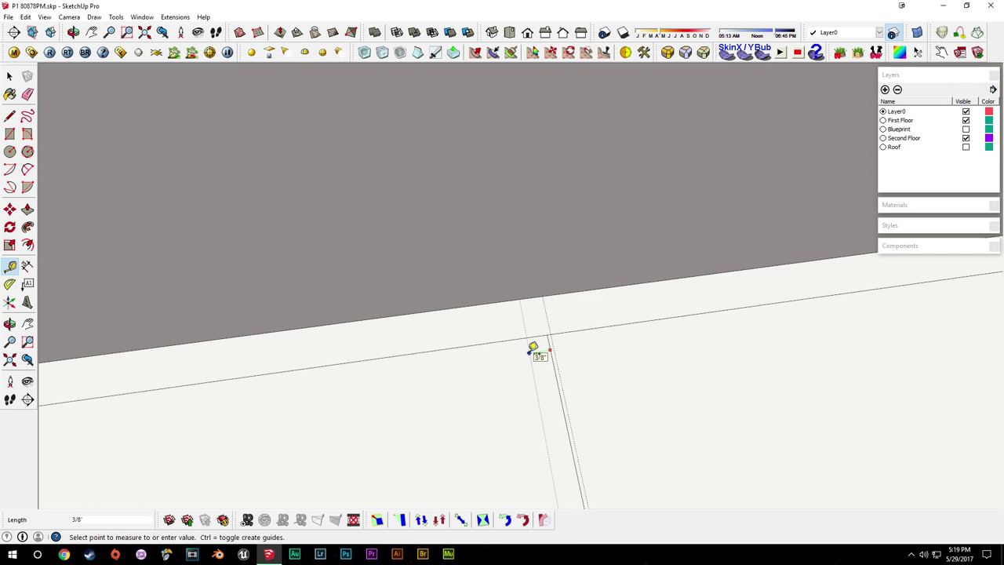
scroll(532, 348, "down", 1)
left_click(531, 342)
key("space")
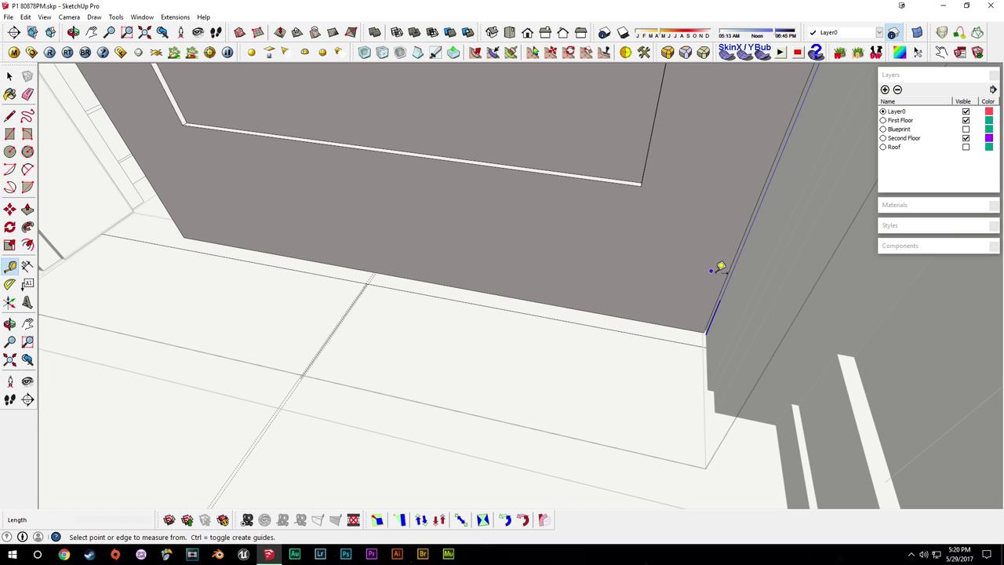
Add vertical guides up the door face from the floor guides and erase the middle one.
middle_click_drag(367, 218, 471, 225)
scroll(464, 243, "up", 2)
middle_click_drag(429, 283, 442, 312)
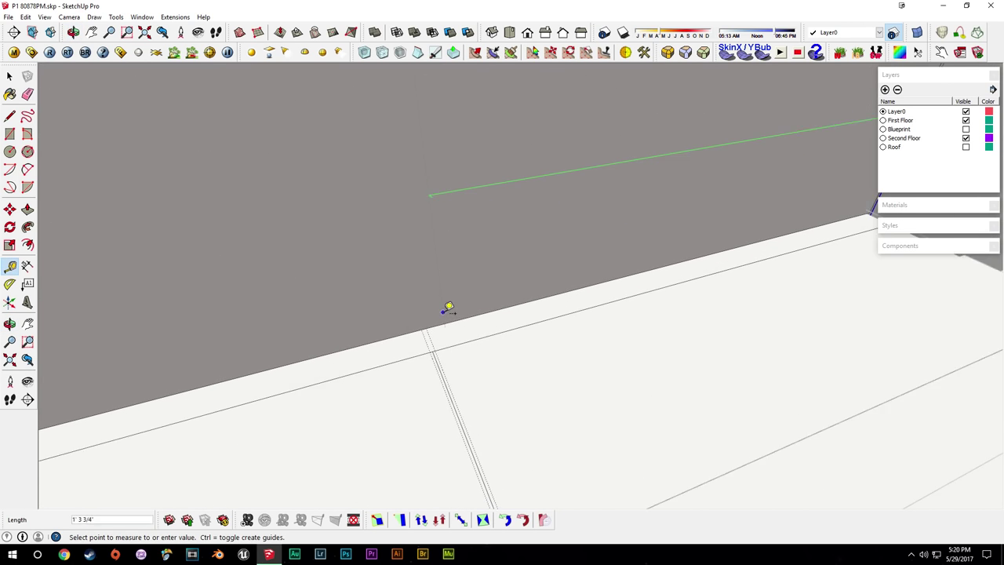
scroll(432, 322, "up", 2)
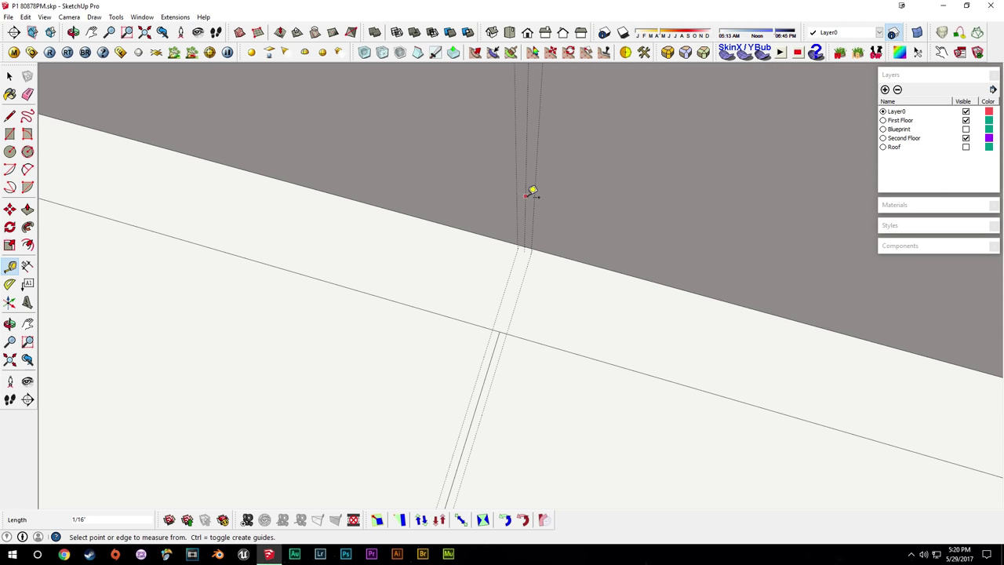
key("e")
scroll(534, 202, "down", 2)
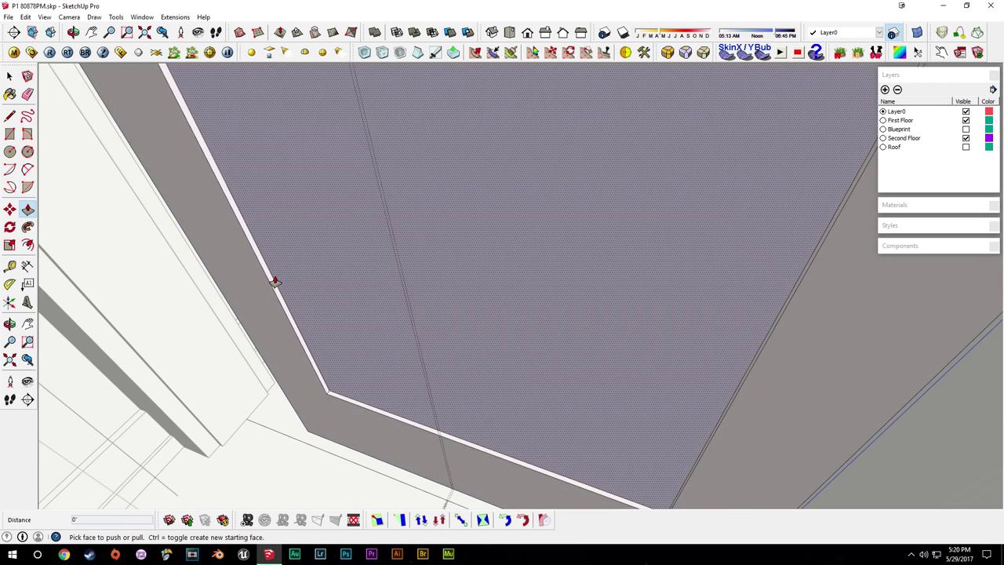
Push the side face of the door's recessed panel in to the vertical guide.
left_click(270, 281)
left_click(407, 293)
middle_click_drag(514, 289, 608, 291)
Measure the opposite stile's width and push the recess's side face in another 4 inches to match.
key("t")
left_click(753, 361)
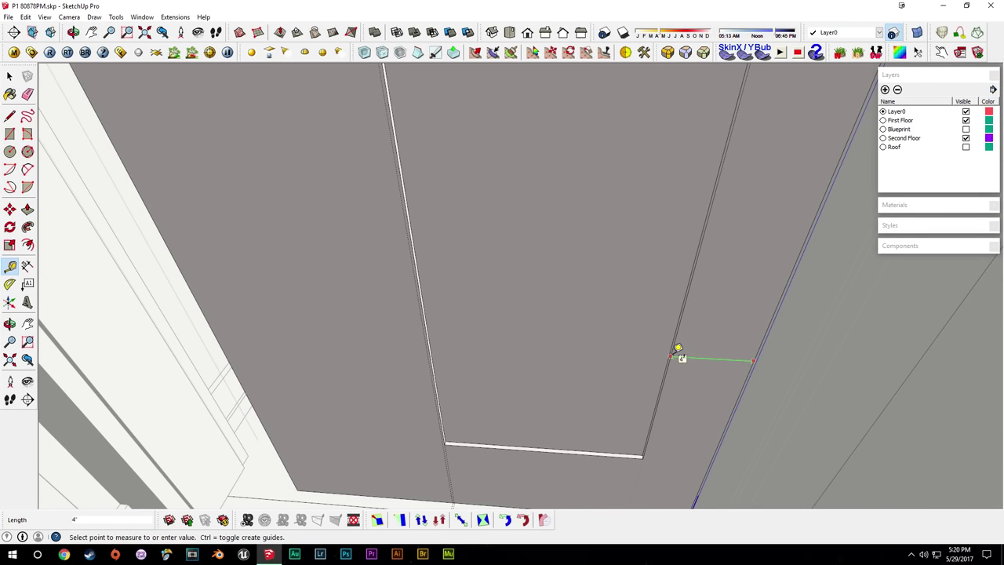
key("space")
middle_click_drag(506, 345, 454, 347)
key("p")
scroll(404, 341, "up", 2)
left_click(402, 342)
type("4")
key("Return")
key("space")
Push the side face of the lower recessed panel on the door's opposite face in to match the narrowed panel.
mouse_move(432, 364)
middle_mouse_down()
mouse_move(524, 344)
mouse_move(556, 281)
mouse_move(519, 276)
middle_mouse_up()
scroll(556, 278, "down", 3)
scroll(520, 276, "down", 2)
mouse_move(484, 223)
middle_mouse_down("shift")
mouse_move(483, 386)
mouse_move(495, 397)
mouse_move(817, 450)
mouse_move(625, 385)
mouse_move(495, 355)
mouse_move(722, 319)
mouse_move(705, 221)
middle_mouse_up("shift")
scroll(484, 386, "up", 3)
scroll(722, 319, "up", 3)
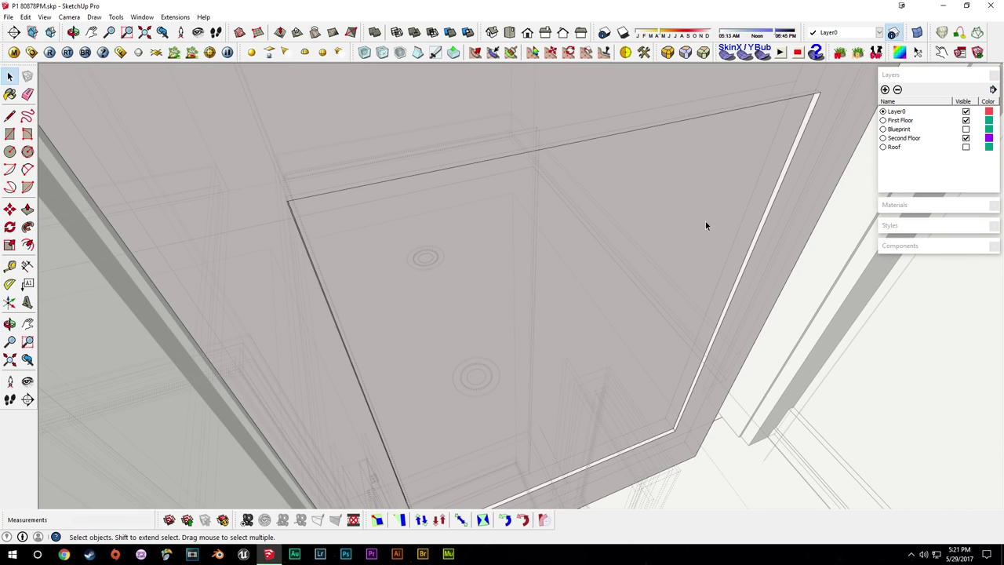
middle_click_drag(706, 273, 739, 278)
key("p")
left_click(759, 248)
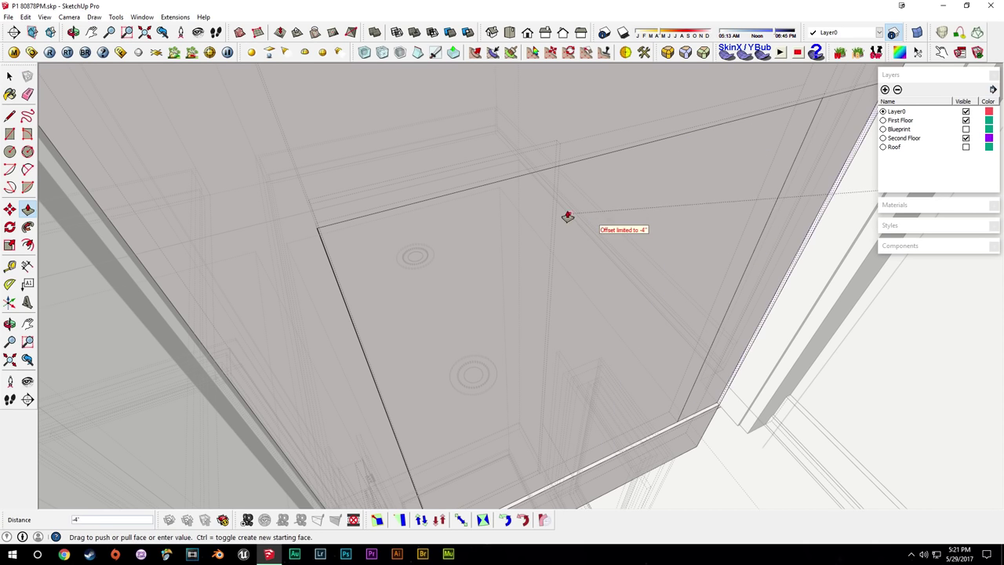
left_click(556, 212)
Push the upper recessed panel's side face in by the same distance as the lower panel on that door face.
middle_click_drag(556, 211, 609, 361)
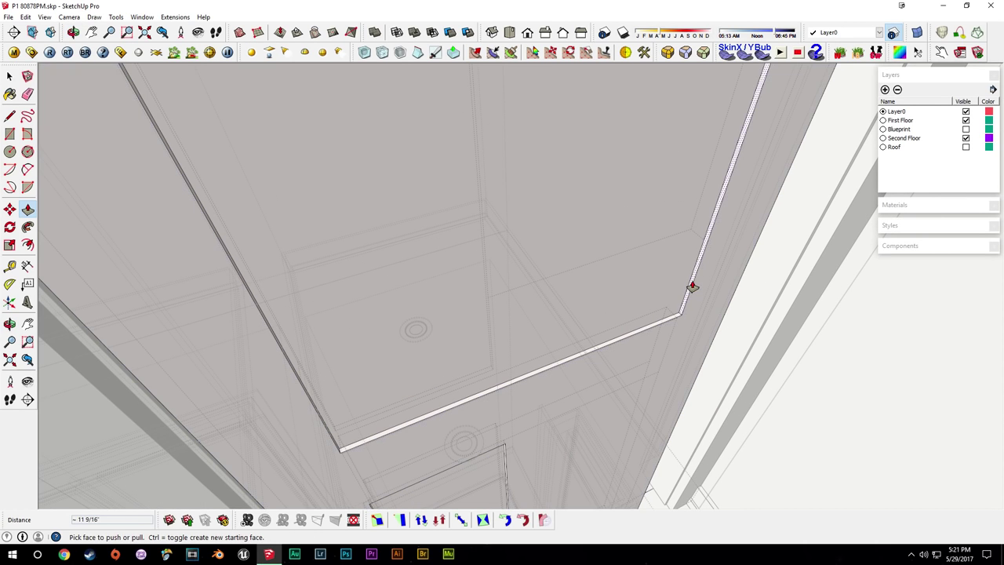
left_click(692, 287)
middle_click_drag(499, 226, 583, 285)
left_click_drag(582, 284, 583, 287)
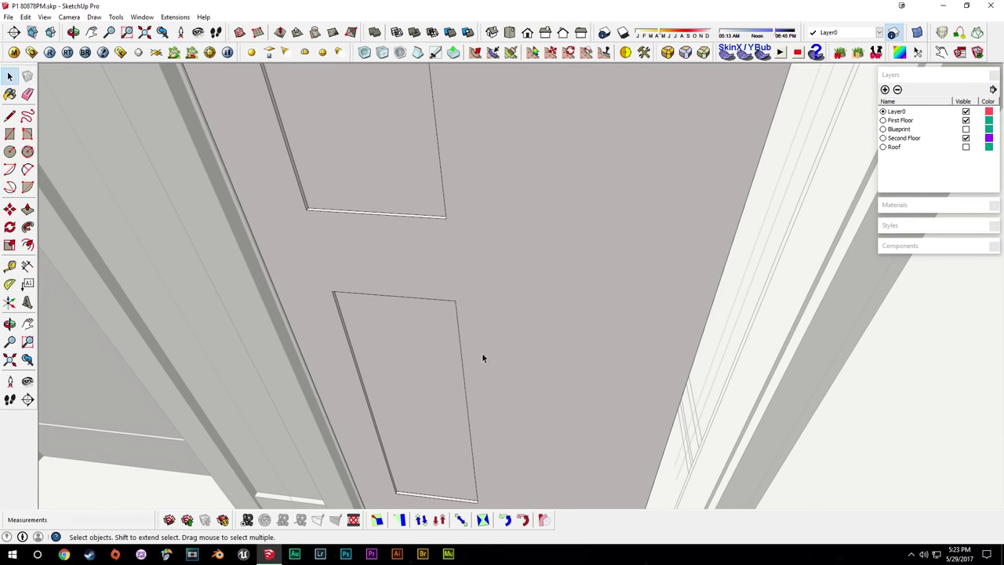
Place a vertical guide 4 inches from the lower panel's edge and push the door's free side face in to it.
key("t")
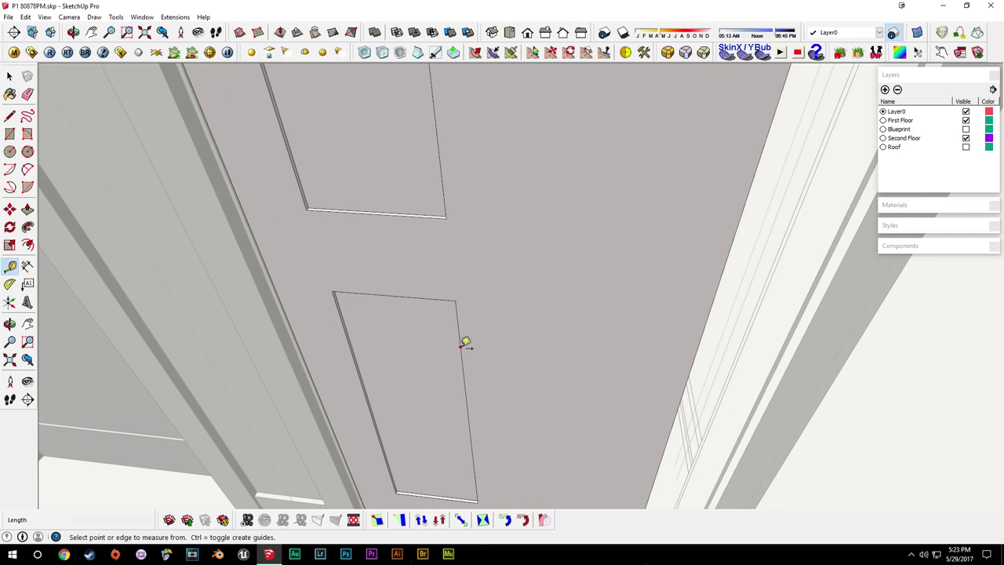
type("4")
key("Return")
middle_click_drag(576, 337, 488, 353)
key("space")
key("p")
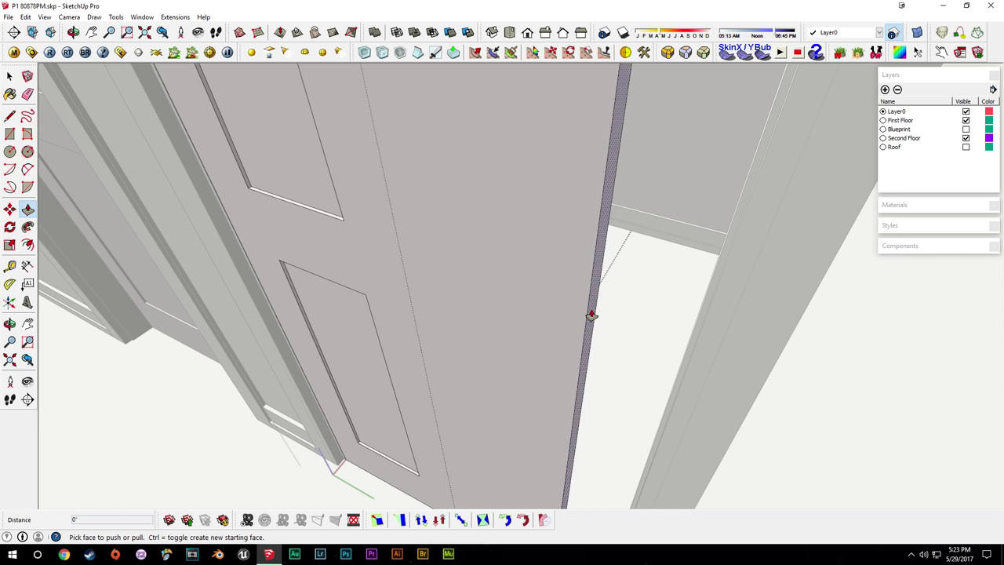
left_click(591, 316)
left_click(429, 393)
key("space")
Erase the leftover vertical guide on the door and finish editing the half-width leaf.
mouse_move(365, 180)
middle_mouse_down()
mouse_move(419, 354)
mouse_move(448, 291)
mouse_move(587, 352)
mouse_move(520, 203)
mouse_move(520, 116)
mouse_move(504, 343)
mouse_move(542, 213)
mouse_move(594, 309)
middle_mouse_up()
key("e")
left_click_drag(628, 329, 626, 334)
middle_click_drag(462, 88, 488, 133)
middle_click_drag(574, 106, 559, 380)
mouse_move(370, 267)
middle_mouse_down()
mouse_move(382, 354)
mouse_move(571, 343)
mouse_move(540, 303)
middle_mouse_up()
scroll(383, 355, "down", 2)
key("space")
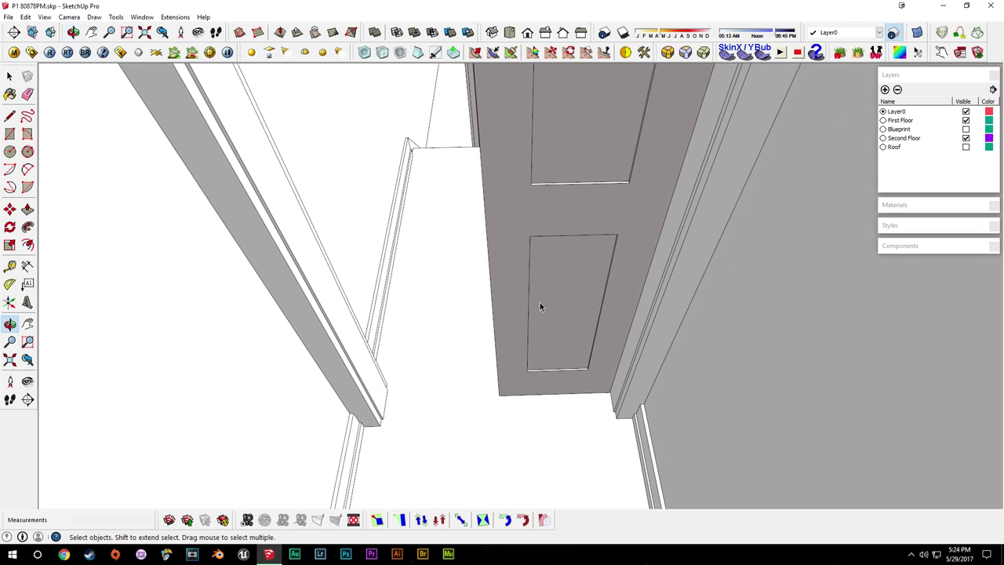
Copy the half-width door leaf sideways so the copy sits edge to edge with the original in the doorway.
left_click(574, 243)
scroll(598, 395, "up", 3)
key("m")
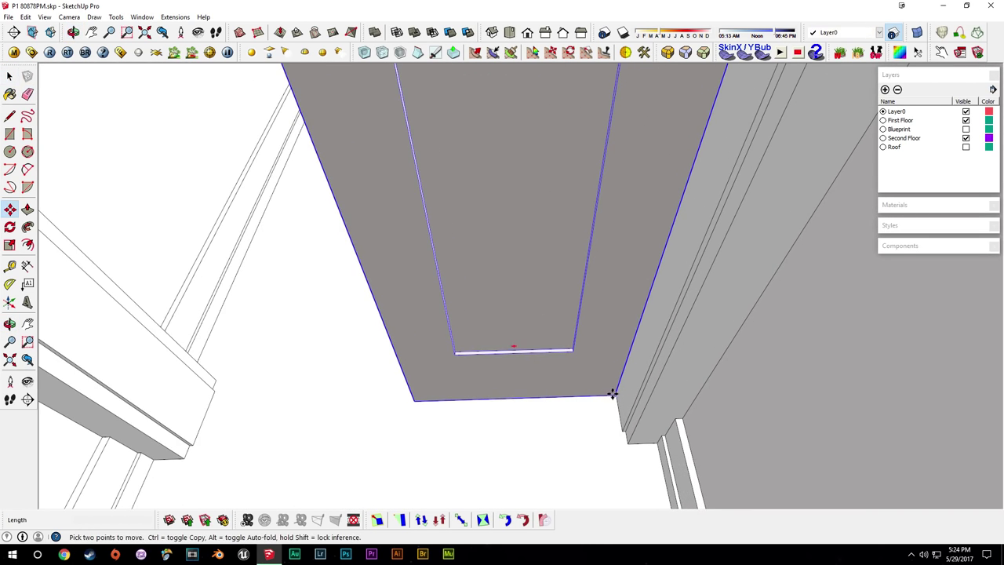
left_click(612, 393)
middle_click_drag(426, 385, 520, 375, "shift")
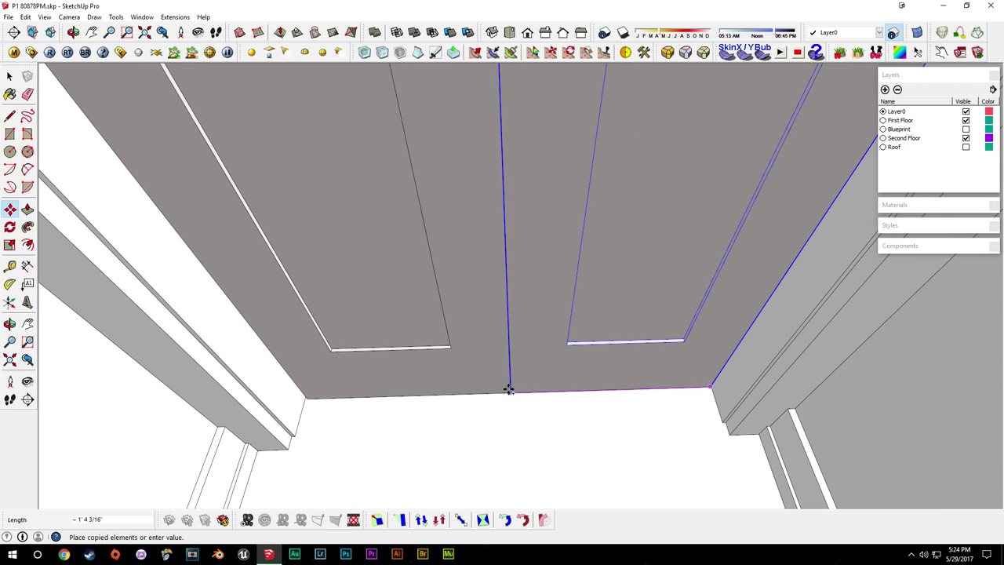
left_click(509, 389)
left_click(509, 389)
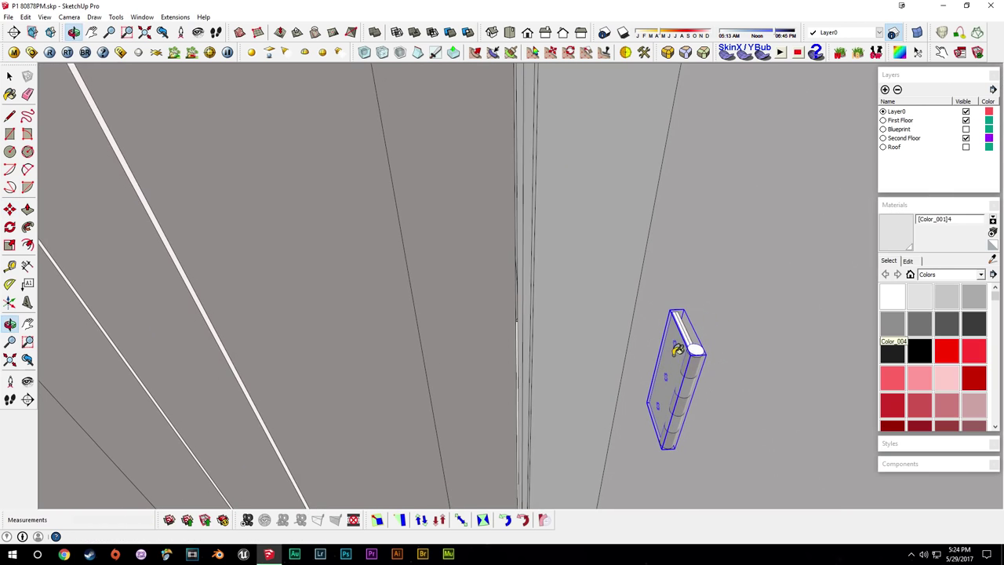
Paint the loose hinge's plate and knuckles with the light grey Color_002.
scroll(674, 352, "down", 3)
scroll(661, 384, "up", 3)
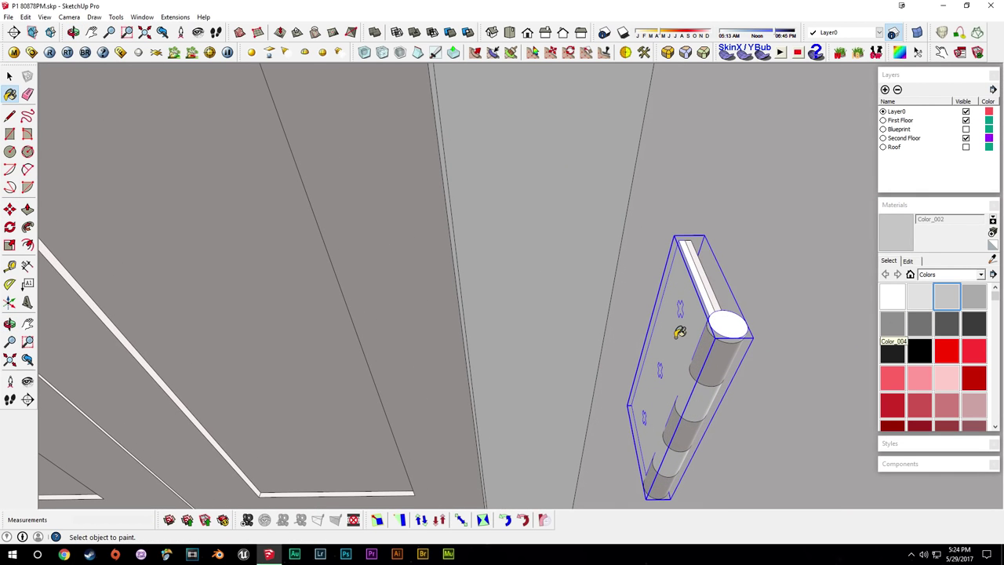
left_click(681, 333)
key("space")
middle_click_drag(699, 354, 567, 374)
mouse_move(577, 329)
middle_mouse_down("shift")
mouse_move(697, 313)
mouse_move(610, 268)
middle_mouse_up("shift")
double_click(610, 269)
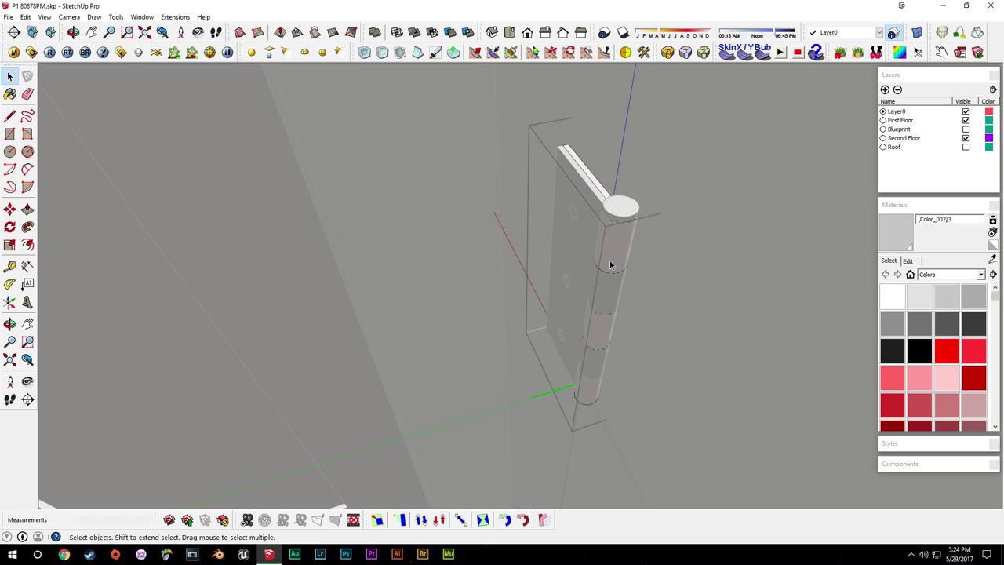
triple_click(615, 253)
key("b")
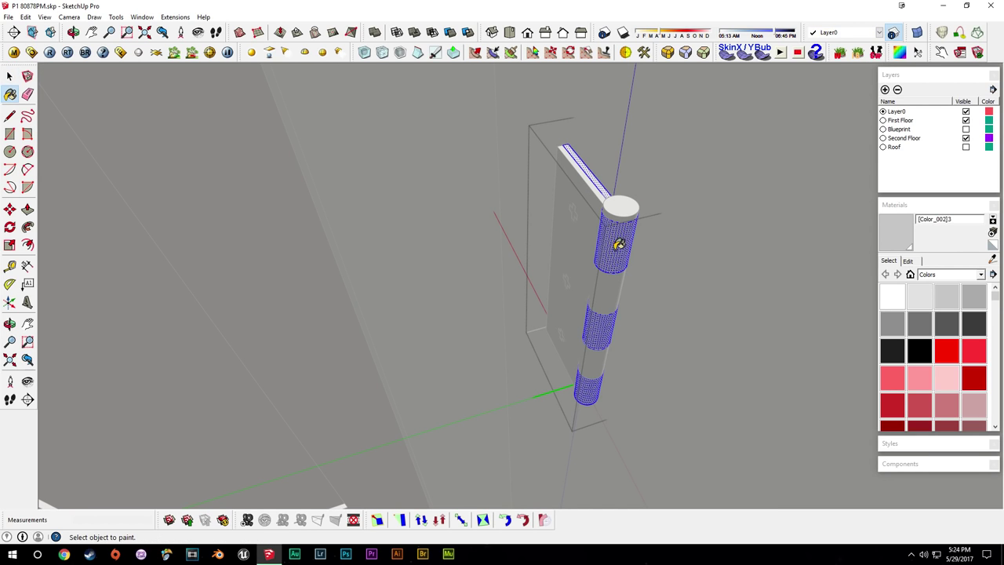
key("space")
left_click(667, 323)
Paint the round cap of the hinge pin with the same grey and leave the hinge group.
left_click(620, 217)
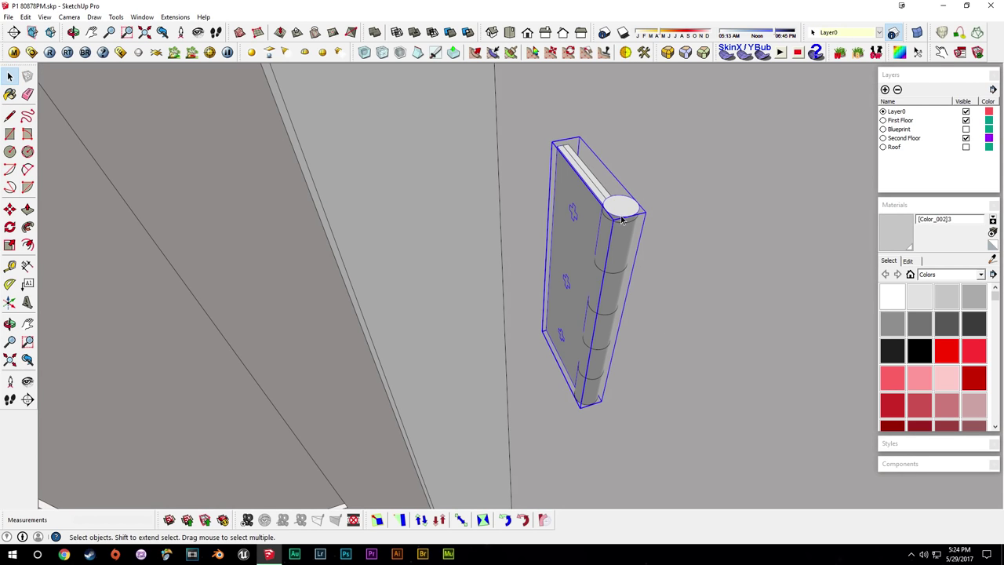
double_click(620, 217)
left_click(622, 213)
key("b")
left_click(621, 208)
key("space")
left_click(506, 369)
scroll(509, 383, "down", 5)
middle_click_drag(509, 384, 633, 357)
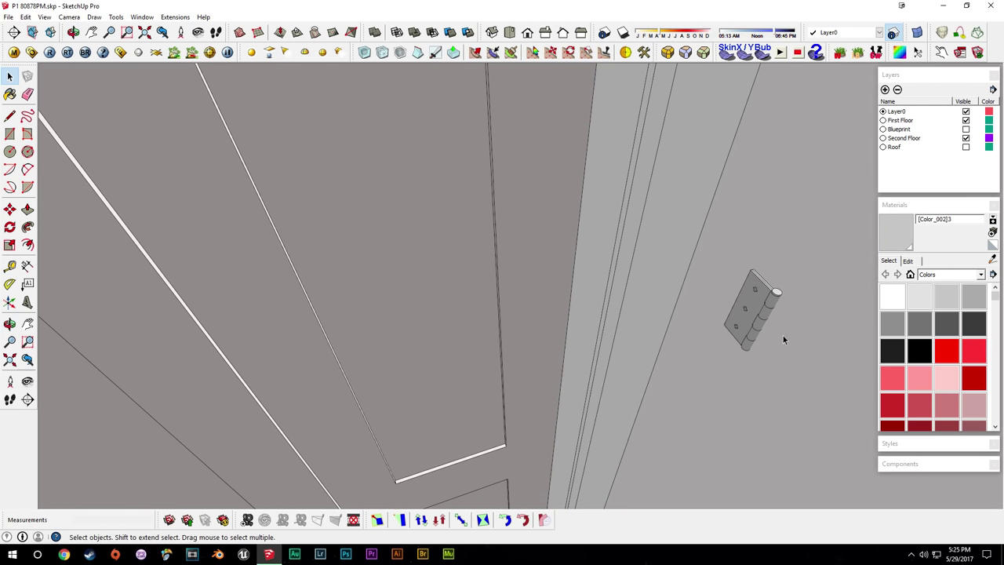
left_click(908, 206)
Move the painted hinge into the joint between the two door leaves with its barrel outside the door face.
left_click(757, 309)
key("m")
left_click(774, 291)
middle_click_drag(514, 296, 582, 405, "shift")
middle_click_drag(518, 149, 531, 180, "shift")
scroll(533, 182, "up", 7)
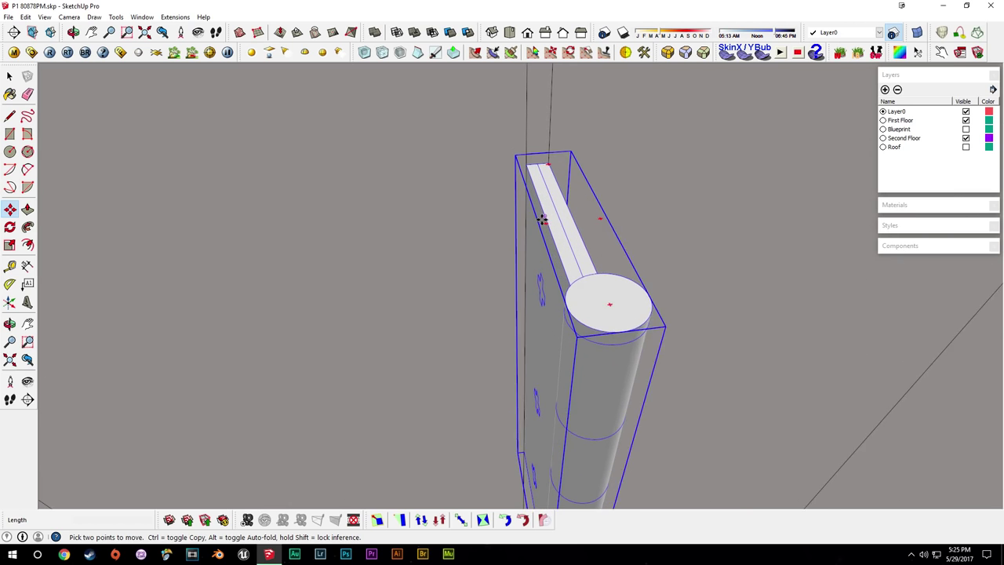
left_click(562, 261)
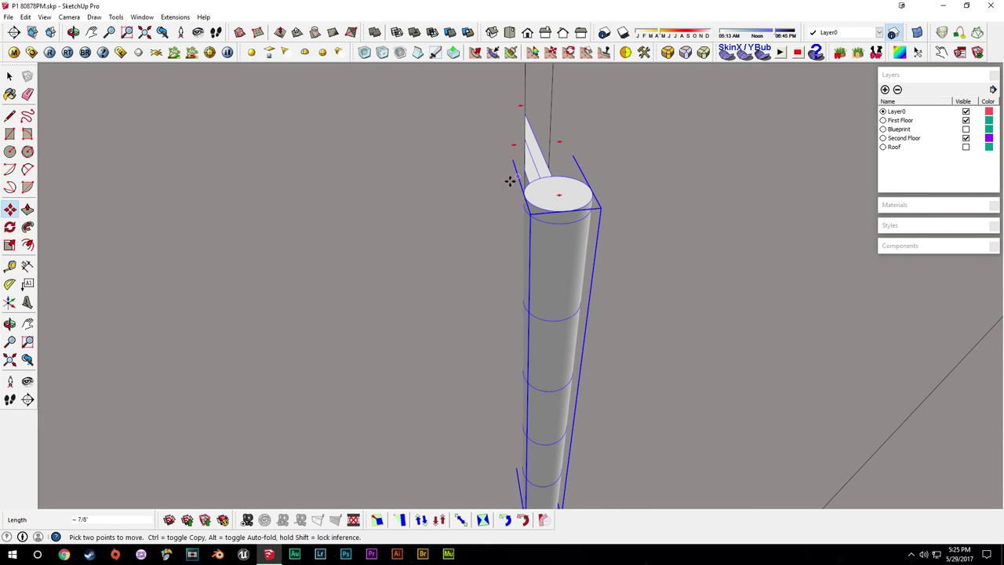
Measure the distance from the existing single door's top edge to its upper hinge.
scroll(510, 181, "down", 3)
middle_click_drag(910, 271, 385, 269)
scroll(385, 269, "down", 4)
middle_click_drag(455, 270, 682, 199)
scroll(294, 259, "down", 2)
middle_click_drag(310, 276, 471, 275)
scroll(509, 188, "up", 3)
key("t")
left_click(515, 128)
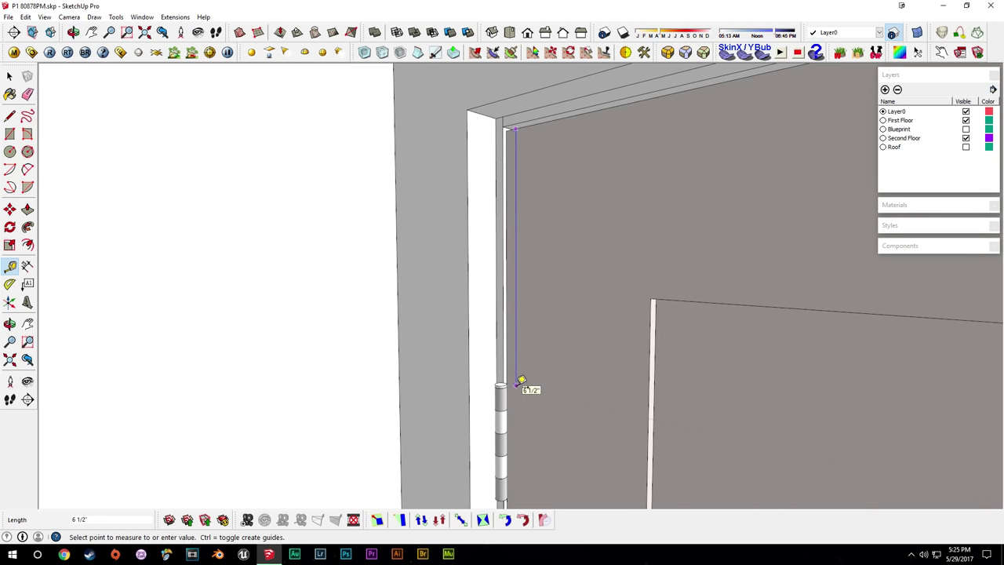
key("space")
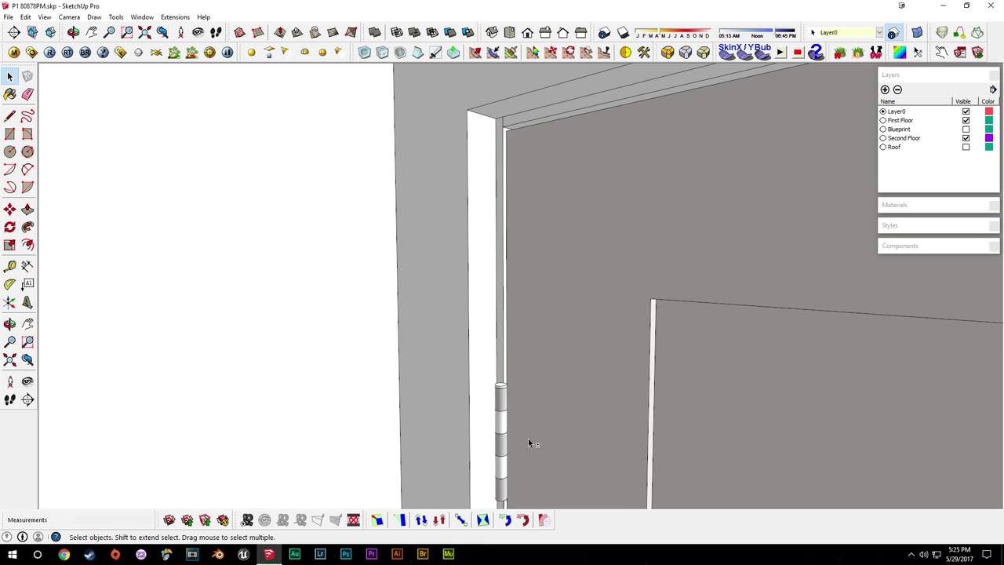
Measure the distance from the existing single door's bottom edge up to its lower hinge.
middle_click_drag(524, 422, 530, 142, "shift")
scroll(549, 137, "down", 4)
middle_click_drag(577, 377, 572, 154, "shift")
middle_click_drag(598, 453, 588, 149, "shift")
scroll(510, 490, "up", 3)
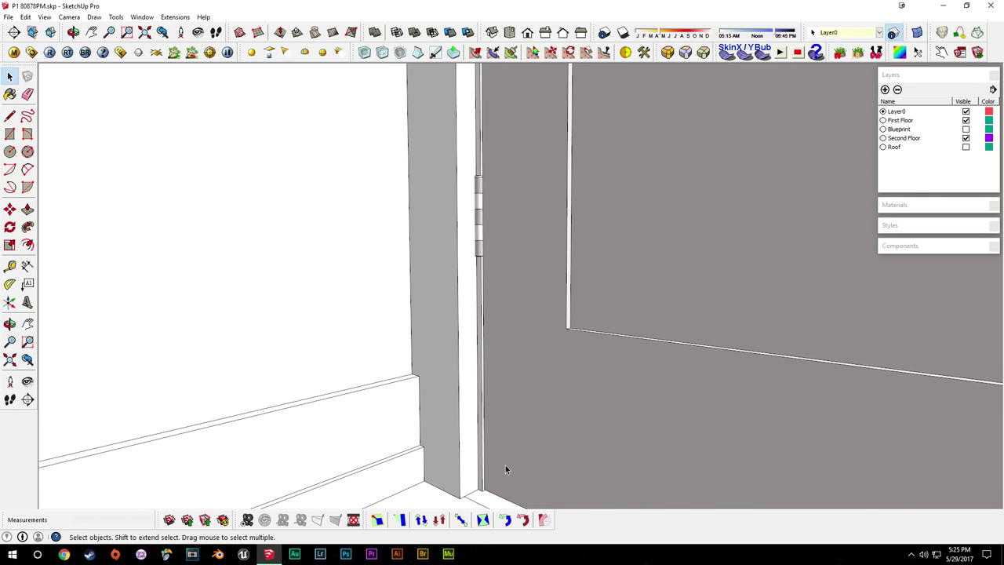
key("t")
left_click(493, 494)
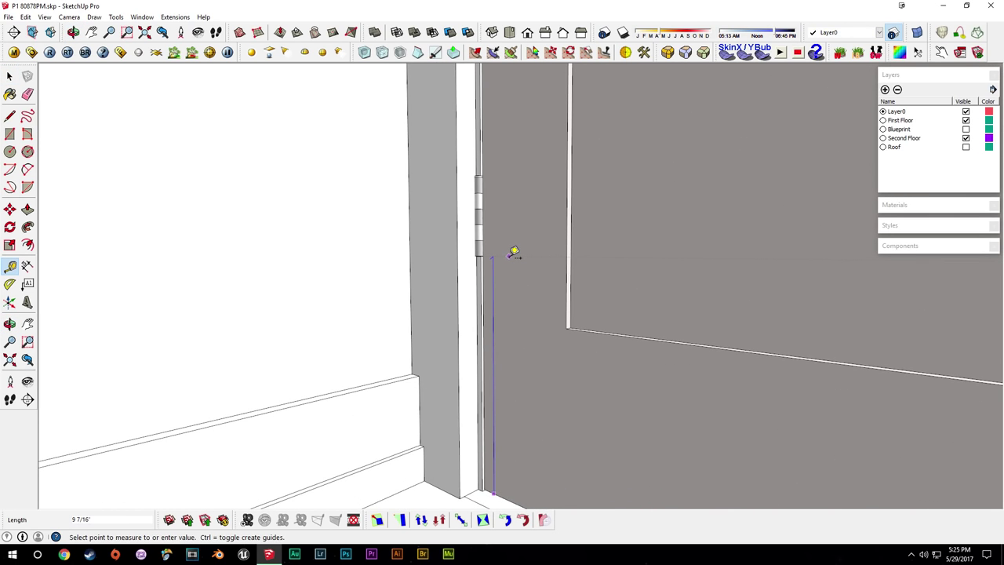
key("space")
Place a horizontal guide below the double door's top edge at the height measured for the upper hinge.
scroll(509, 258, "down", 3)
middle_click_drag(504, 194, 484, 274)
middle_click_drag(502, 228, 501, 104)
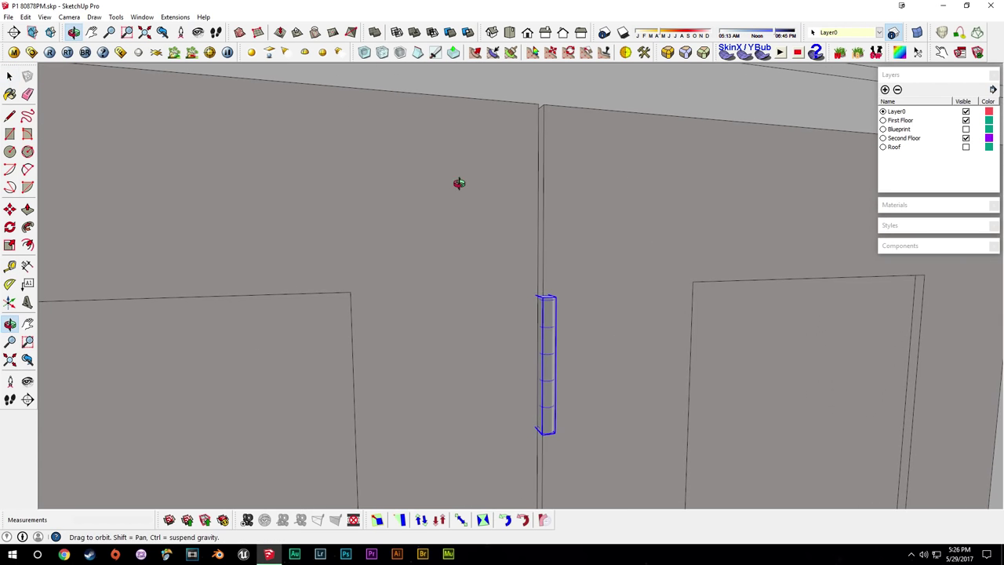
key("t")
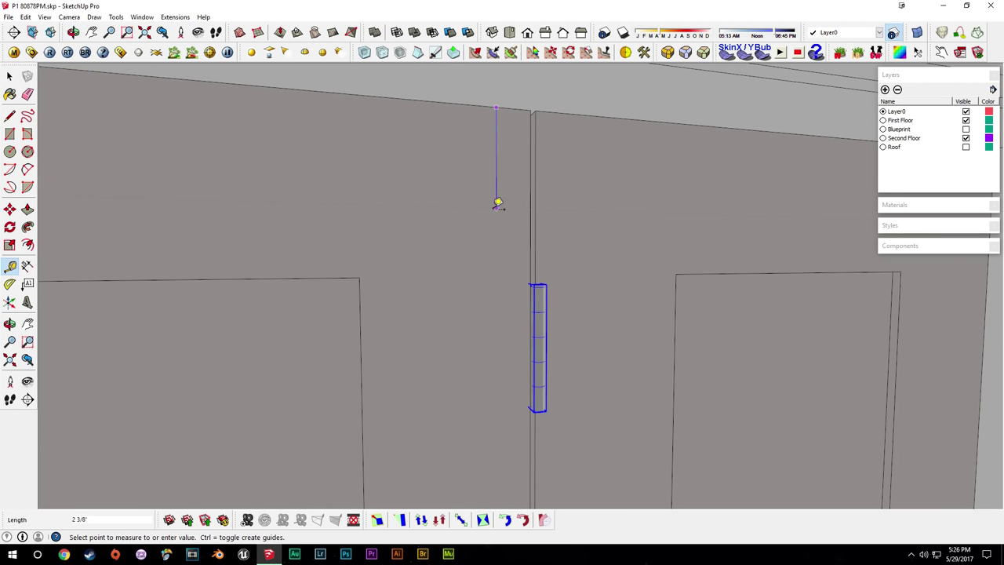
key("space")
Place a horizontal guide above the double door's bottom edge at the height measured for the lower hinge.
scroll(511, 226, "down", 4)
middle_click_drag(488, 331, 470, 106)
middle_click_drag(520, 441, 563, 149, "shift")
scroll(554, 414, "up", 1)
middle_click_drag(553, 414, 587, 290, "shift")
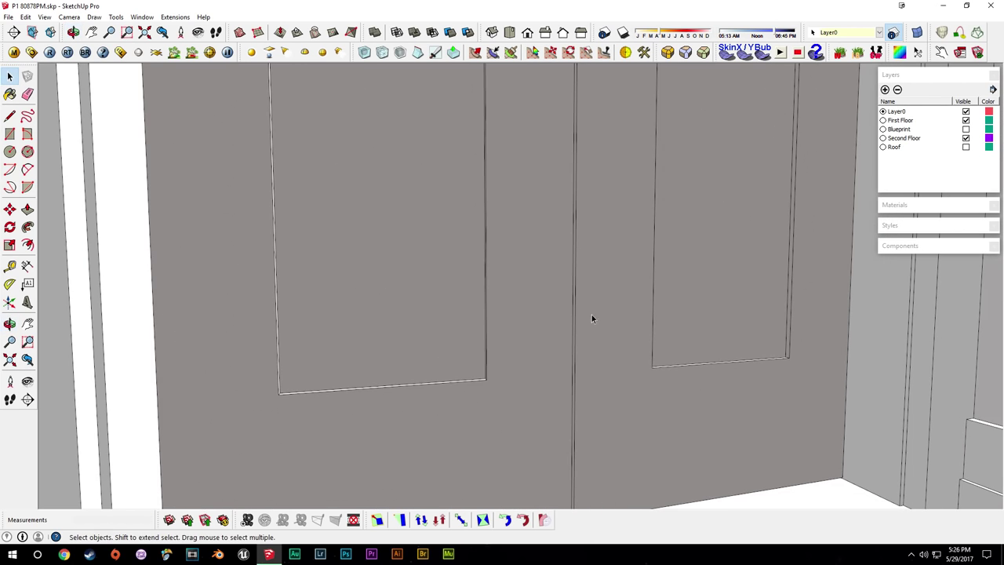
middle_click_drag(596, 447, 604, 310, "shift")
key("t")
left_click(611, 382)
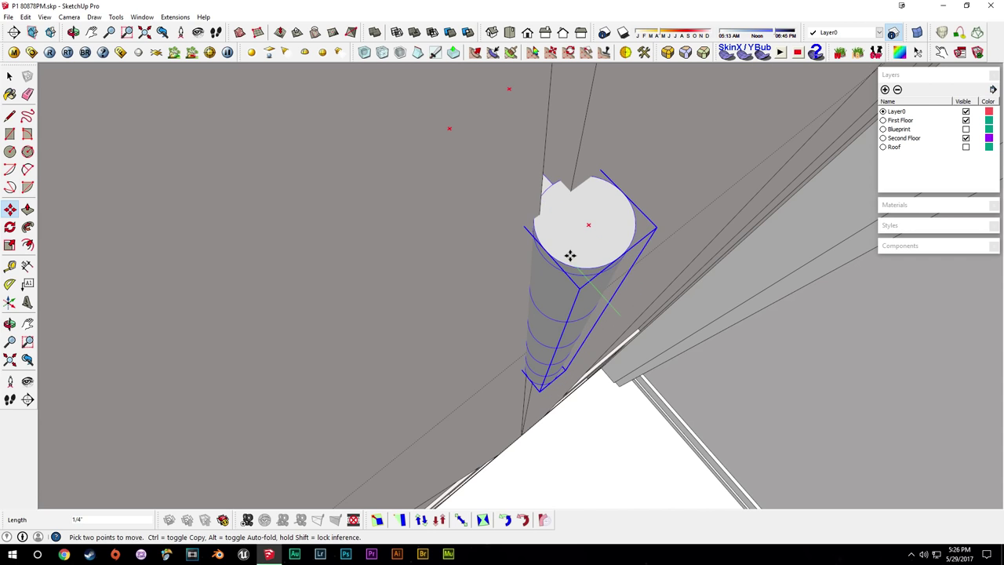
Nudge the hinge by 1/4 inch and 1/16 inch to seat its plates in the joint between the leaves.
scroll(552, 227, "up", 2)
scroll(552, 226, "up", 2)
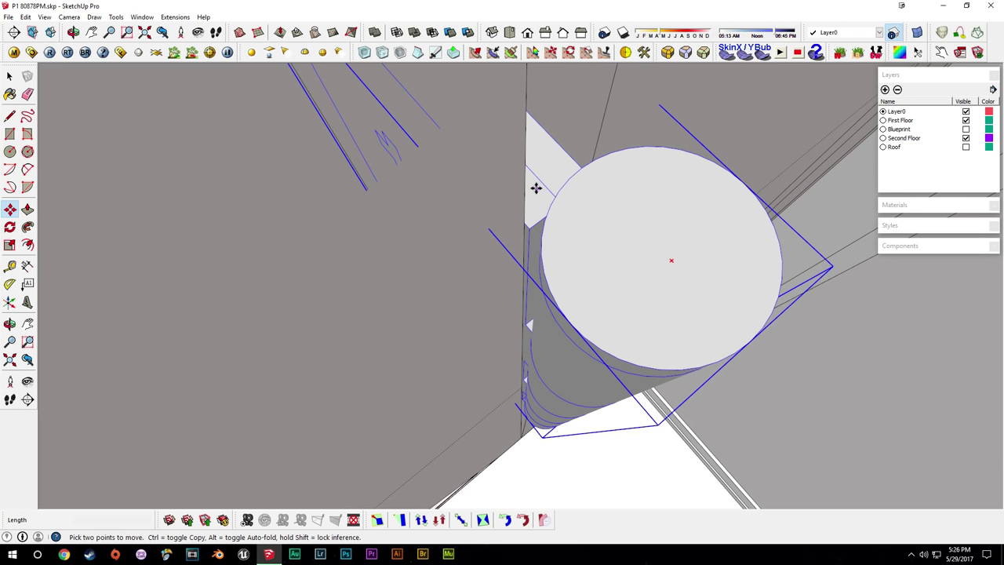
key("space")
middle_click_drag(585, 267, 676, 262)
key("m")
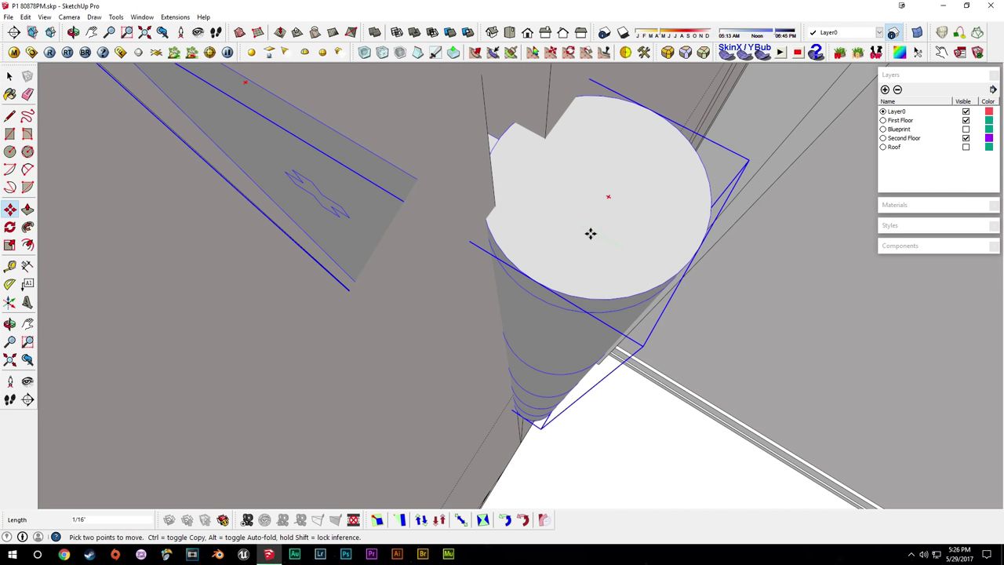
key("space")
middle_click_drag(603, 237, 538, 221)
scroll(563, 270, "down", 3)
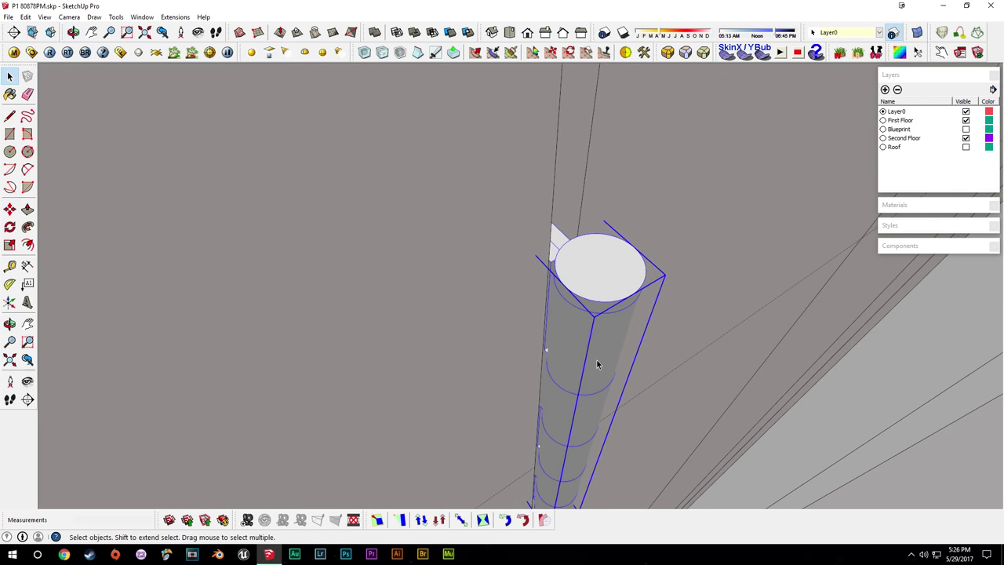
Move the hinge vertically along the joint so its top meets the upper horizontal guide.
middle_click_drag(598, 363, 536, 137)
key("m")
left_click(537, 137)
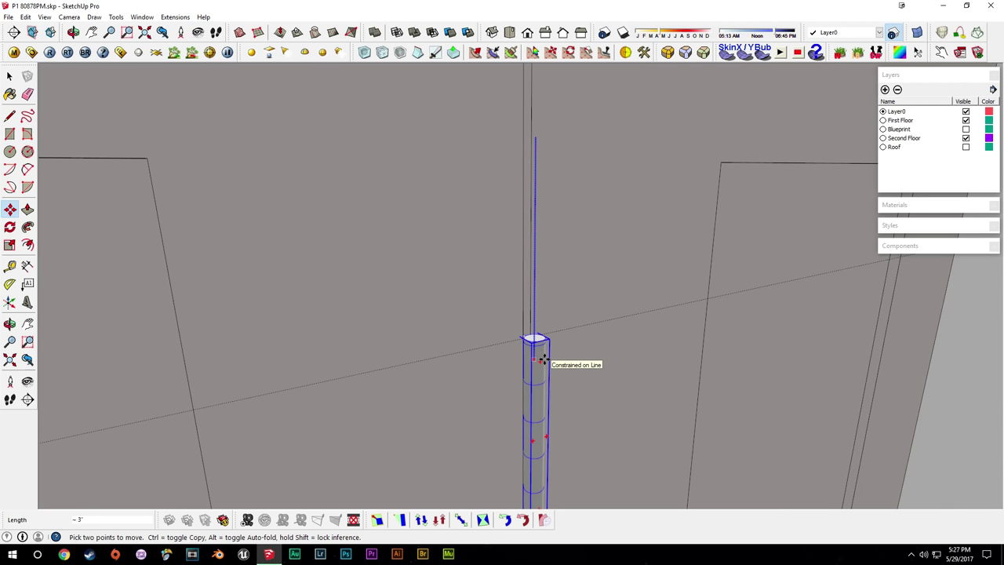
left_click(544, 358)
scroll(575, 384, "down", 2)
middle_click_drag(576, 387, 535, 294)
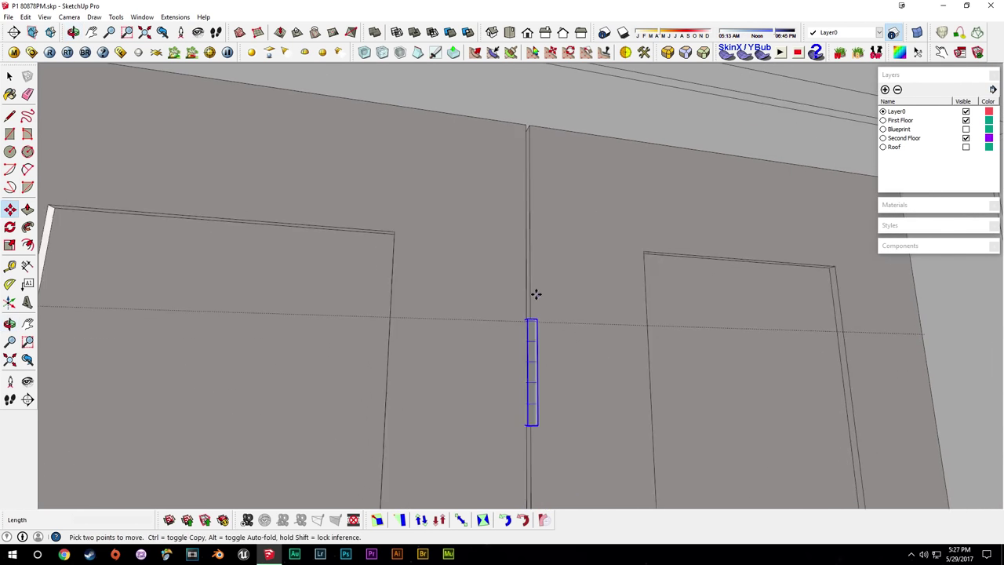
Copy the hinge straight down the joint between the leaves to the lower guide.
scroll(543, 316, "down", 3)
key("space")
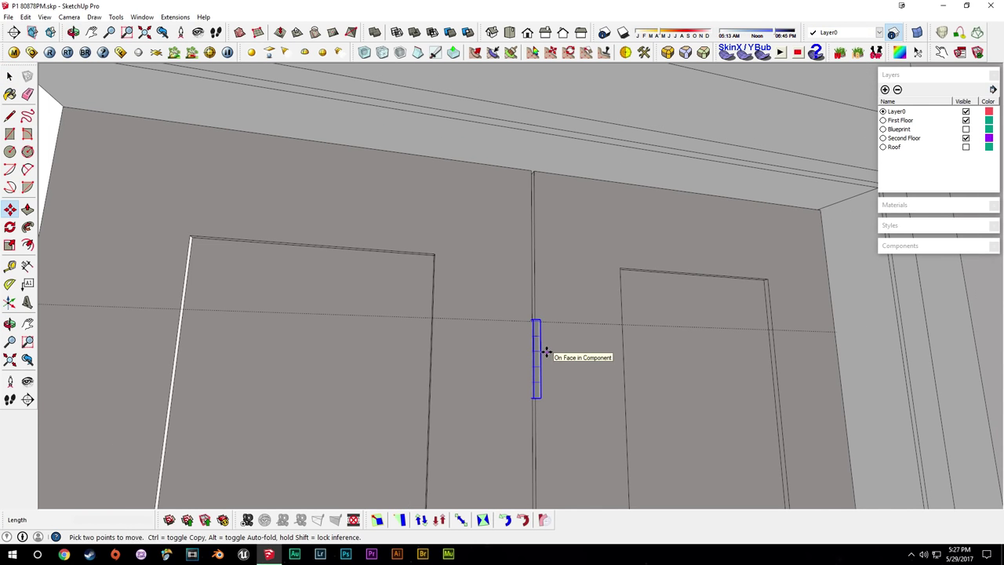
left_click(534, 342)
middle_click_drag(545, 444, 573, 139, "shift")
middle_click_drag(581, 423, 594, 256, "shift")
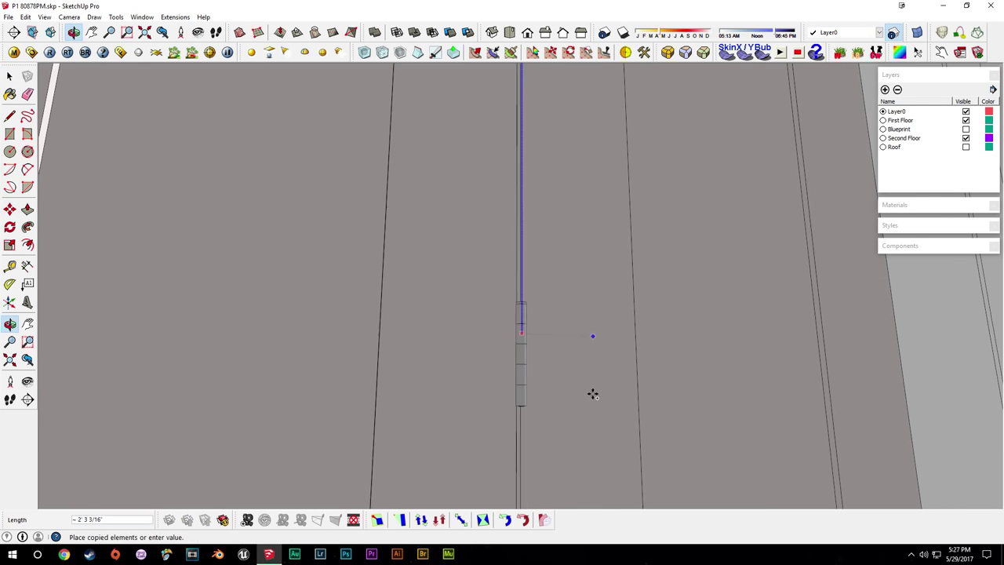
middle_click_drag(592, 392, 542, 164, "shift")
left_click(548, 159)
key("space")
middle_click_drag(651, 183, 566, 305)
scroll(551, 281, "down", 4)
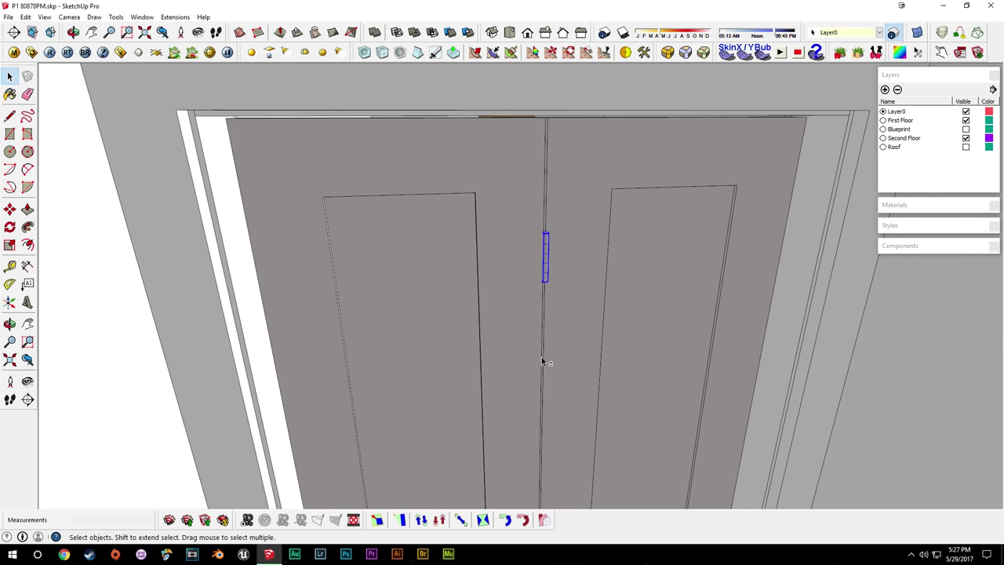
Copy the upper hinge sideways to the door leaf's outer edge beside the jamb.
middle_click_drag(542, 361, 698, 388)
scroll(552, 385, "up", 5)
key("m")
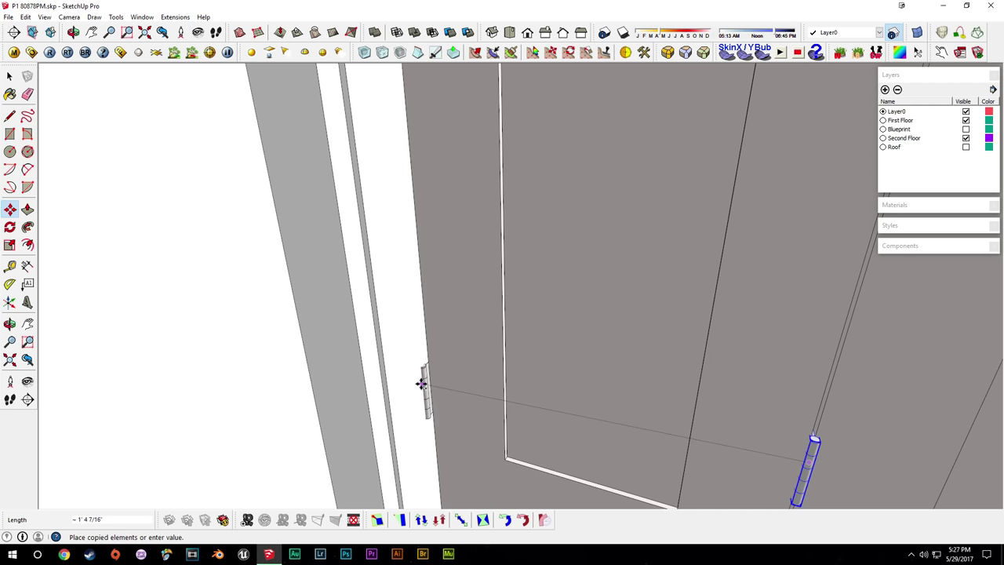
scroll(422, 372, "up", 5)
middle_click_drag(422, 372, 491, 399)
left_click(473, 258)
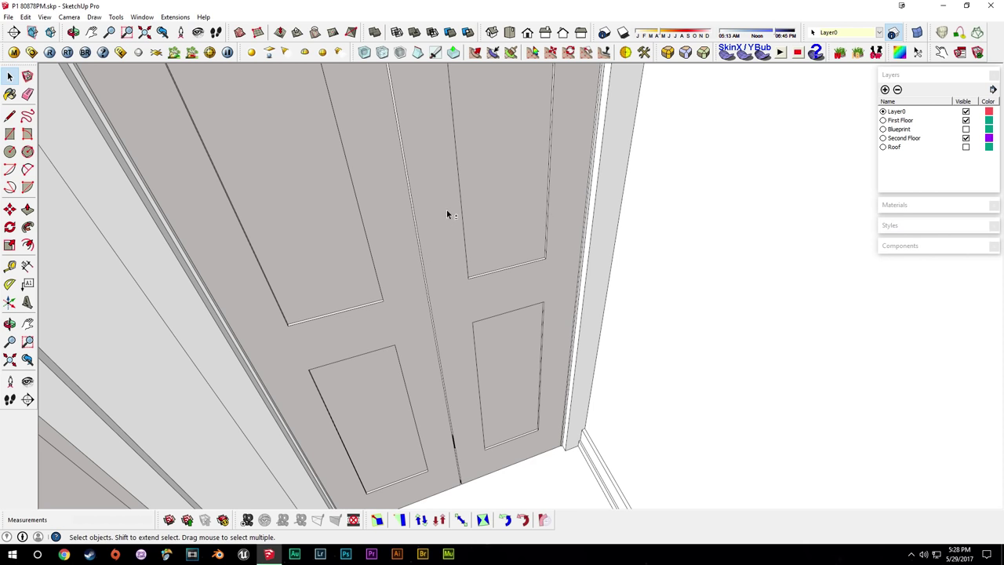
Collapse the layer list.
middle_click_drag(446, 210, 464, 342, "shift")
scroll(464, 342, "down", 2)
left_click(946, 78)
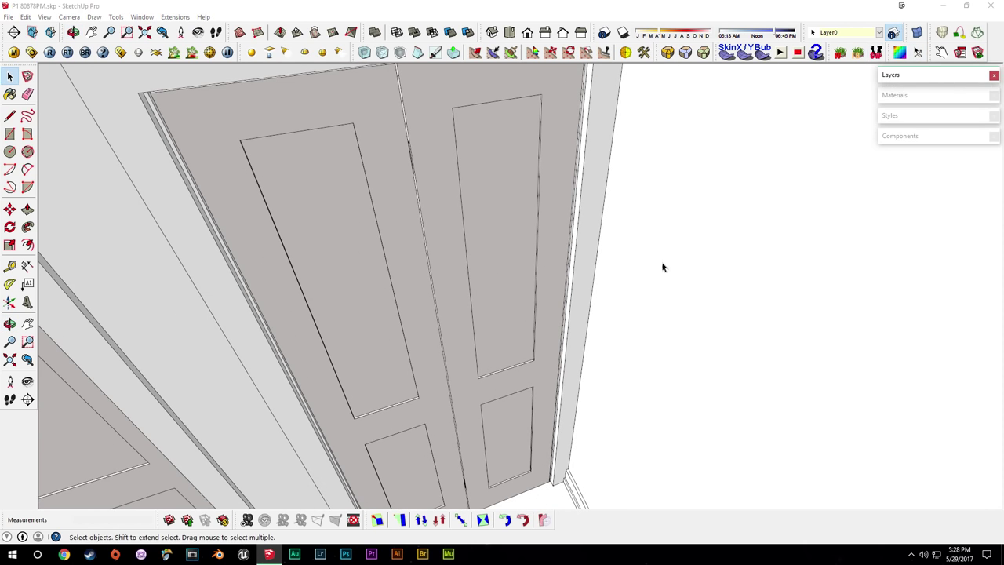
Rotate the door leaf beside the jamb open about its lower jamb-side corner.
middle_click_drag(564, 342, 597, 214, "shift")
left_click(543, 389)
scroll(568, 395, "up", 7)
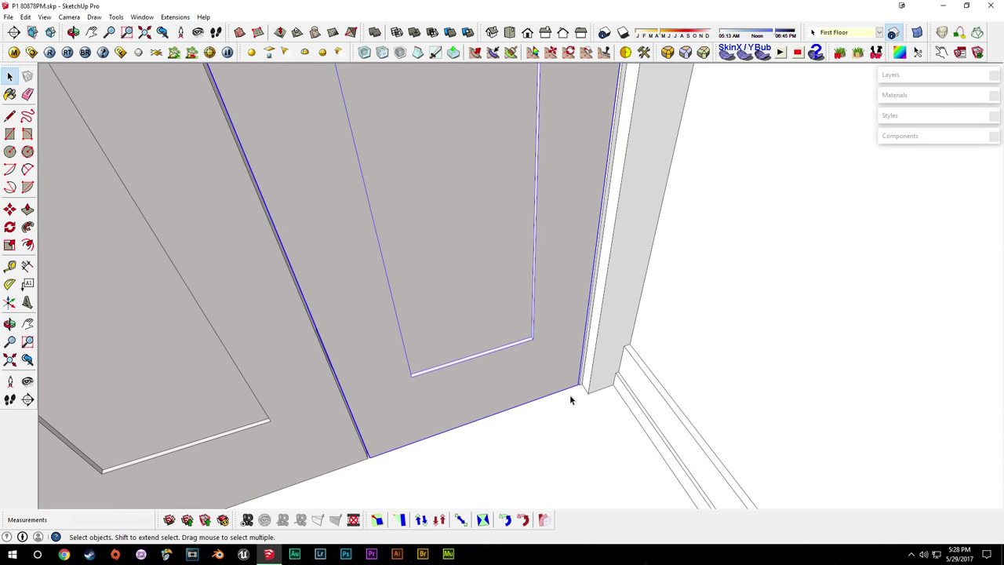
middle_click_drag(588, 285, 541, 347)
middle_click_drag(530, 457, 542, 372)
scroll(510, 392, "up", 5)
key("q")
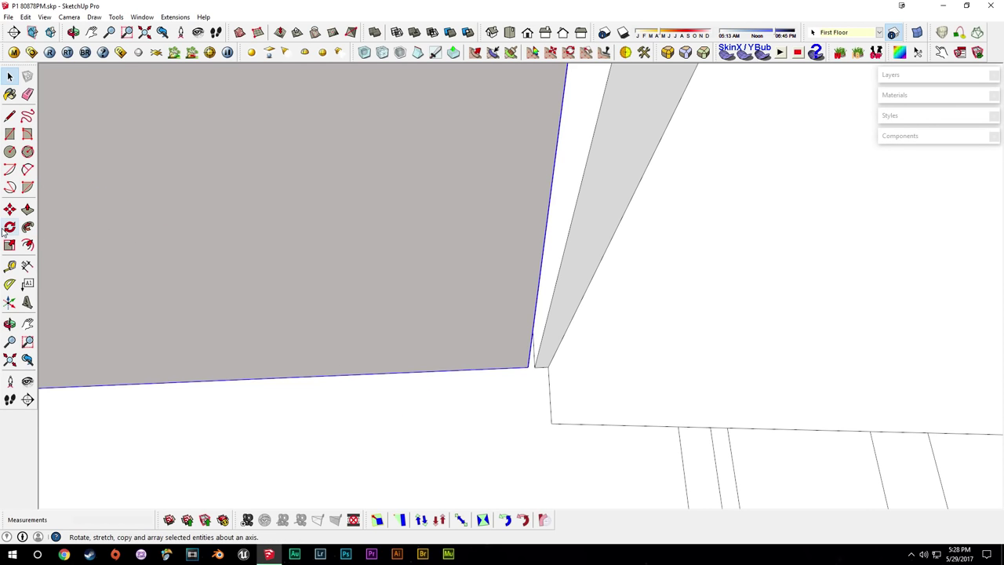
key("q")
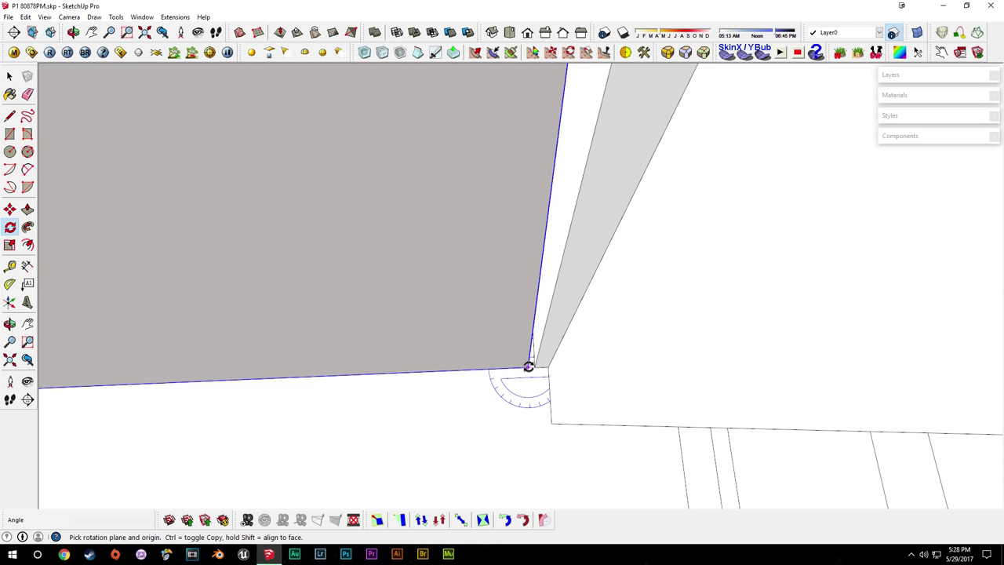
left_click(526, 367)
middle_click_drag(421, 390, 402, 244)
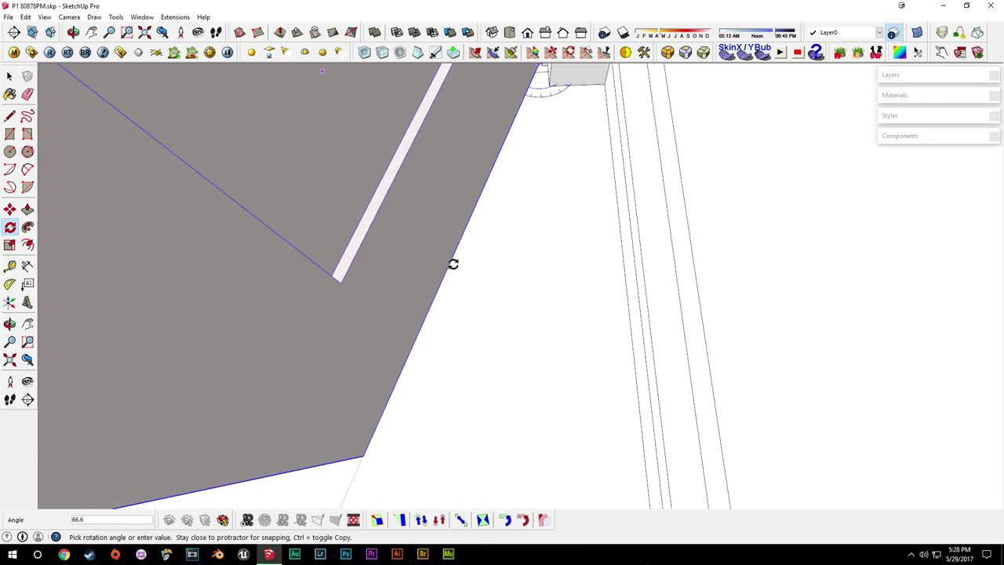
middle_click_drag(508, 263, 502, 186)
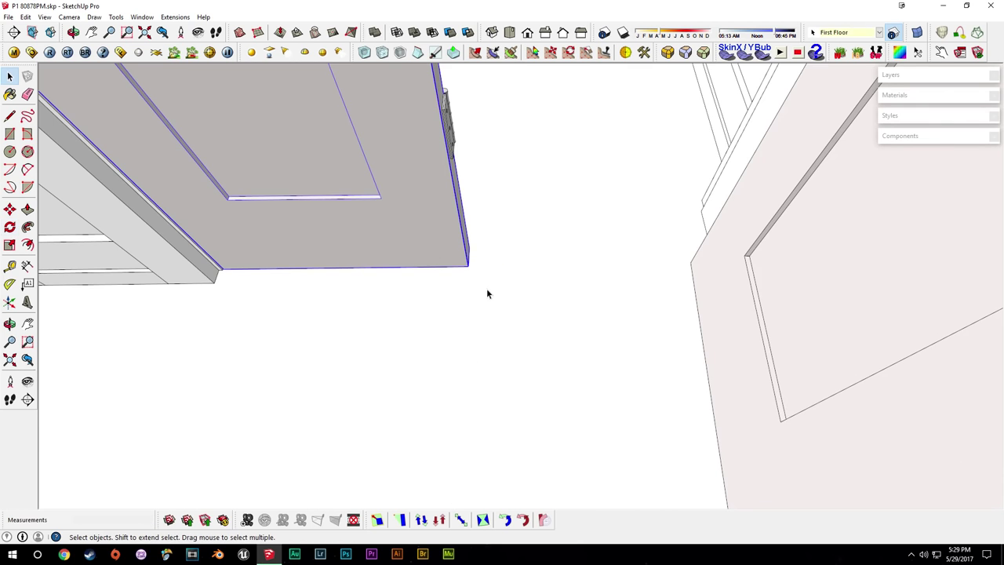
Move the other door leaf across the opening so its corner sits beside the opened leaf's free edge.
key("m")
middle_click_drag(469, 245, 400, 266)
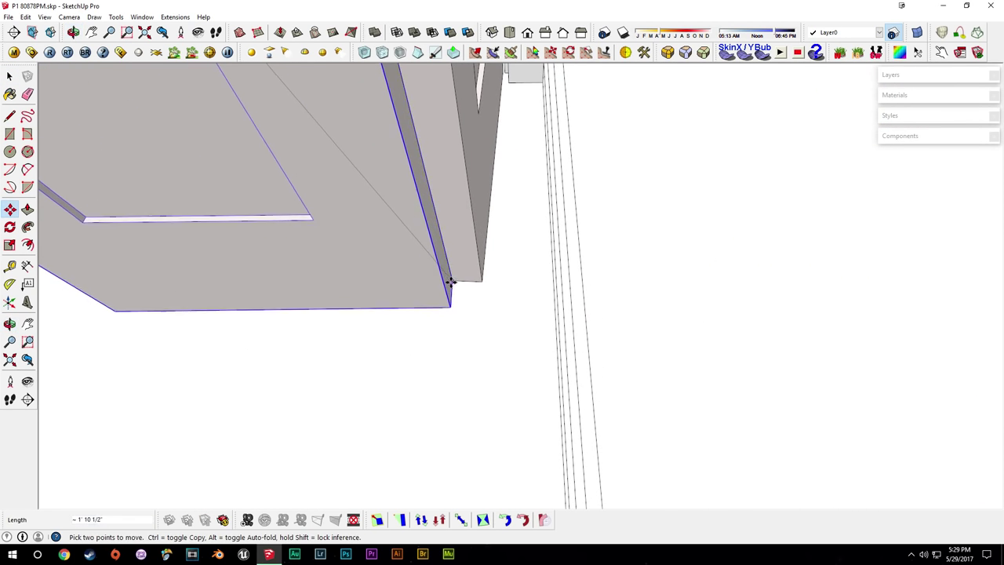
scroll(448, 281, "up", 3)
left_click(458, 291)
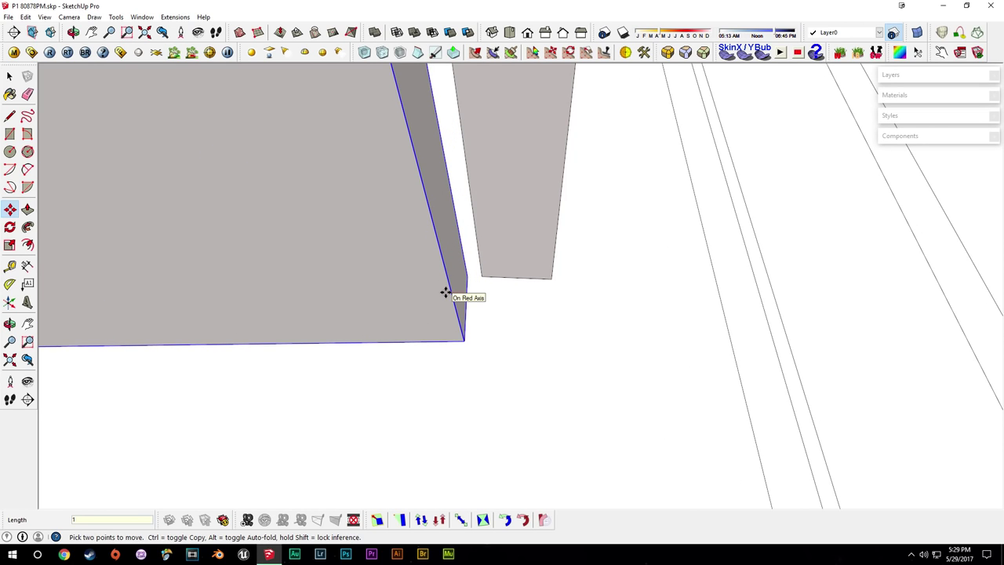
left_click(474, 276)
Rotate the second leaf about its lower corner so it folds back beside the opened leaf.
key("q")
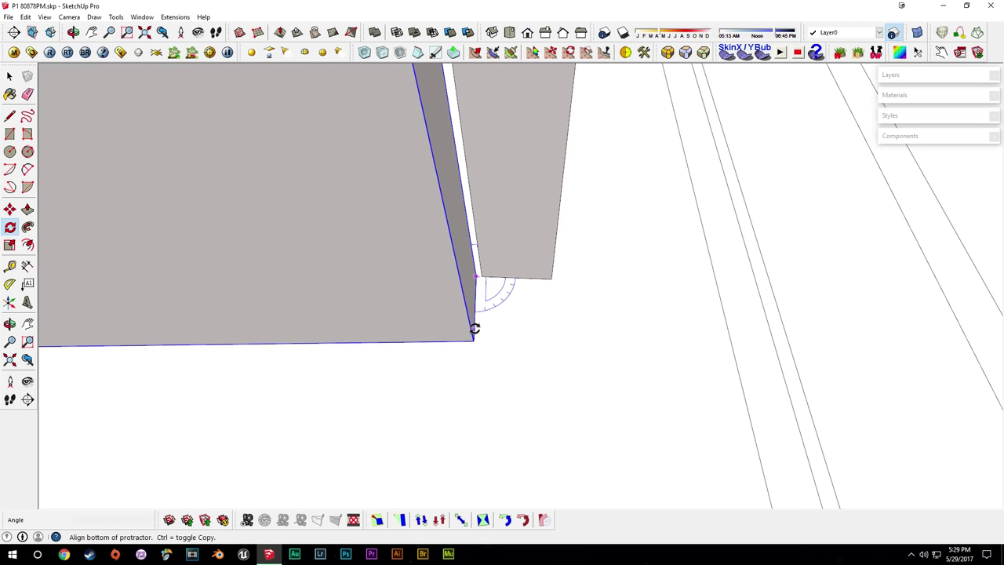
left_click(474, 328)
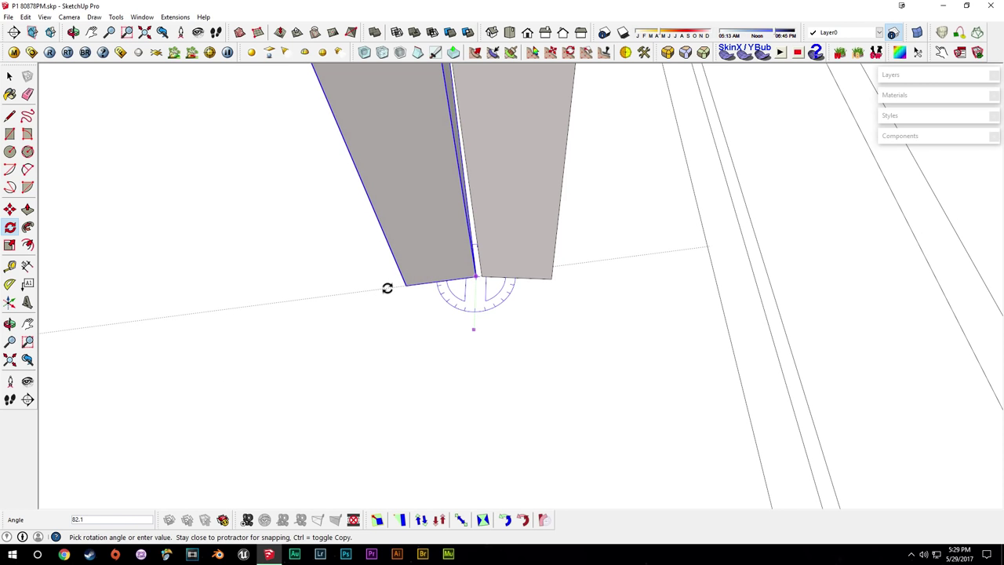
left_click(387, 288)
key("space")
Select the upper hinge at the jamb and move it clear of the leaf's edge.
middle_click_drag(381, 298, 601, 308)
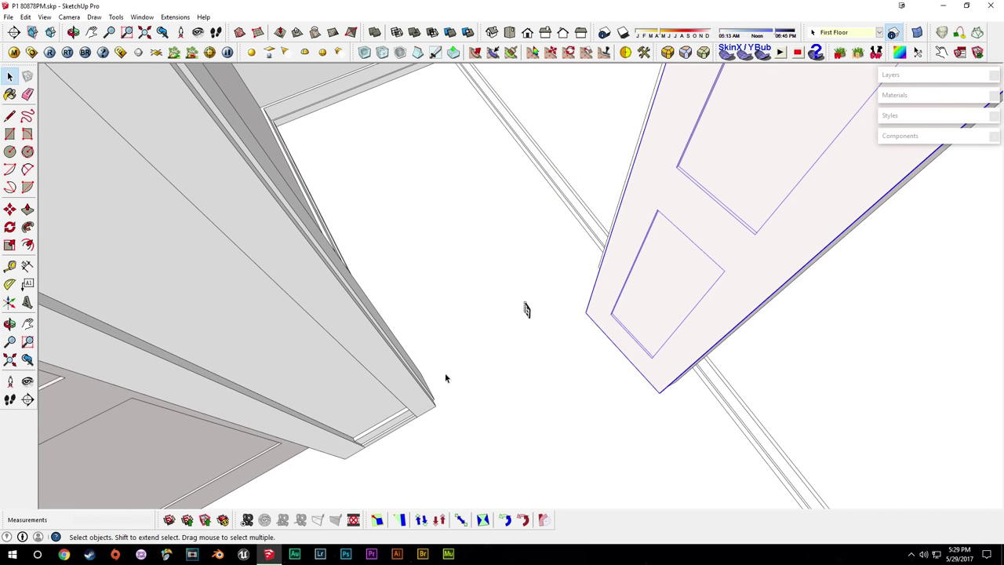
middle_click_drag(544, 325, 543, 355)
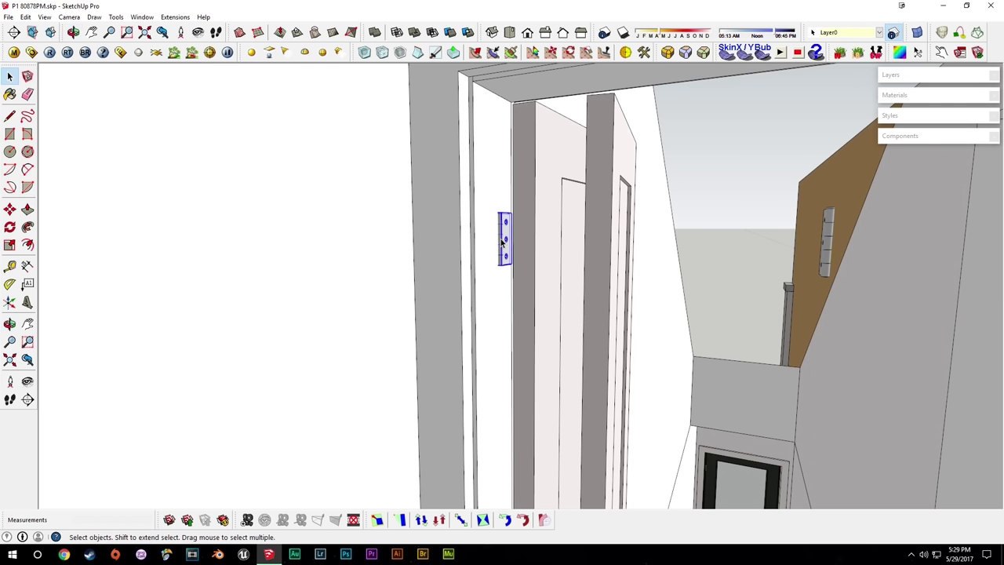
scroll(511, 207, "up", 3)
middle_click_drag(495, 210, 597, 334)
key("s")
middle_click_drag(586, 400, 534, 344, "shift")
scroll(535, 329, "up", 4)
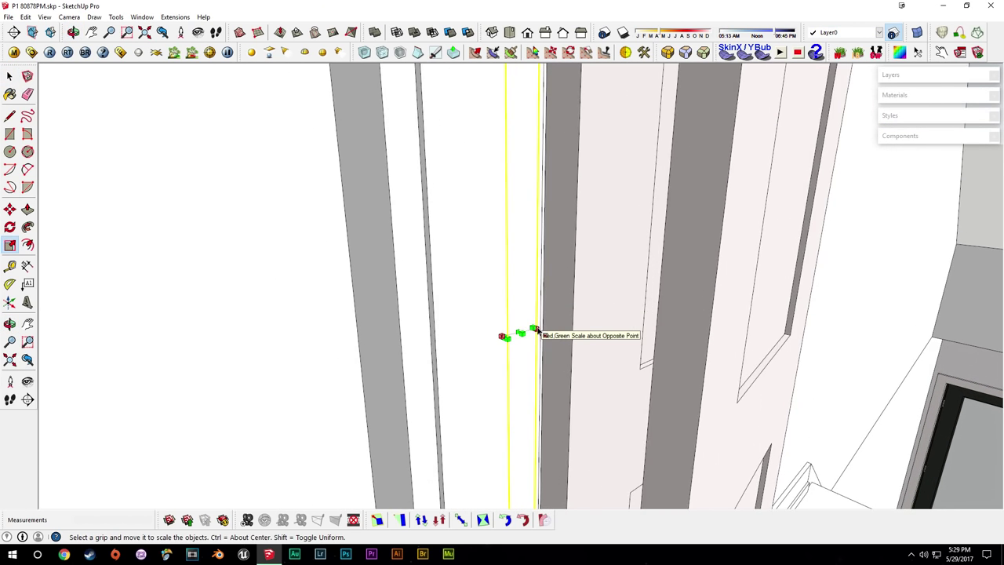
middle_click_drag(538, 330, 546, 384)
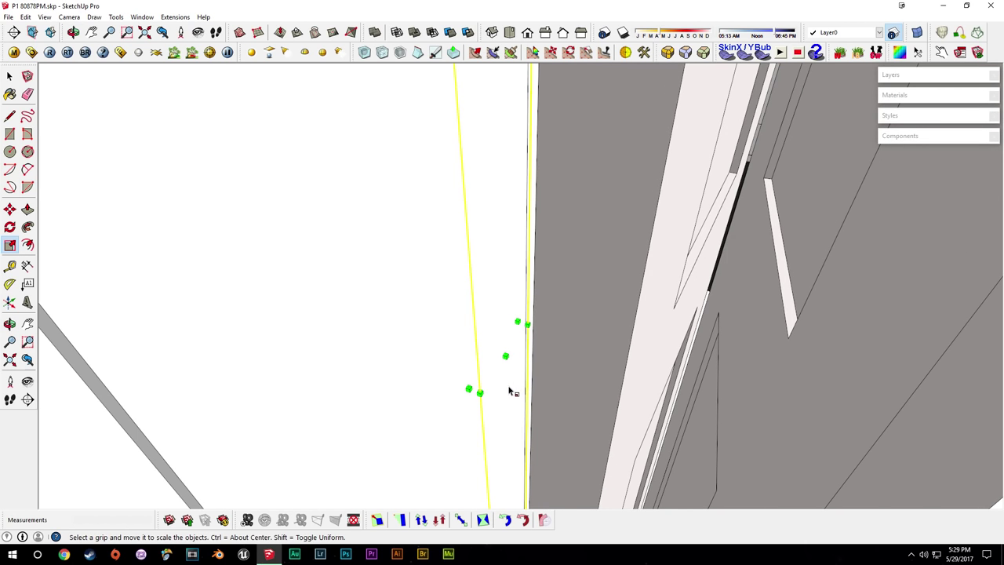
key("Delete")
key("m")
scroll(494, 353, "down", 3)
middle_click_drag(480, 334, 499, 467)
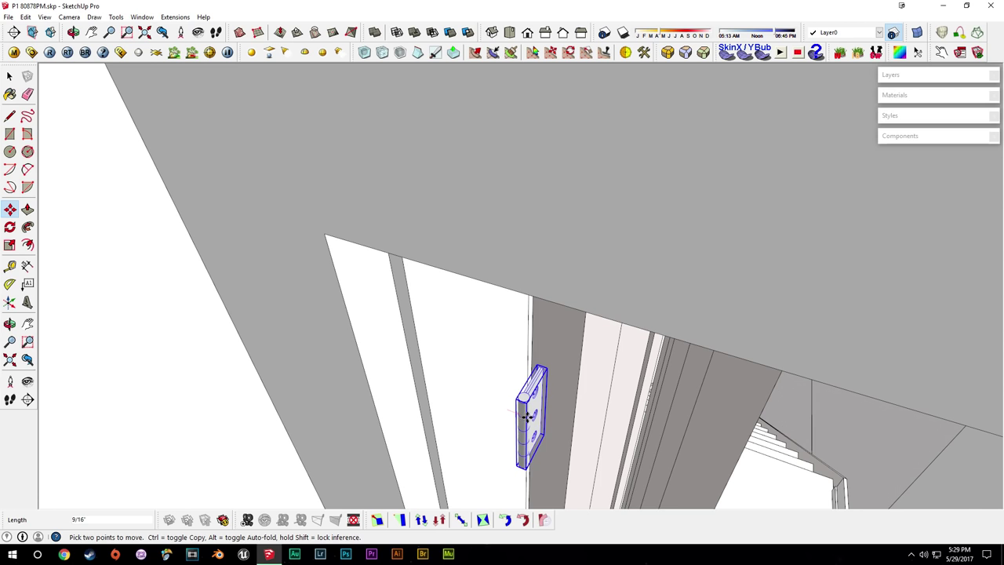
middle_click_drag(509, 411, 445, 215)
Mirror the jamb hinge by scaling it -1 along the green axis.
key("s")
middle_click_drag(467, 419, 461, 275)
scroll(464, 377, "up", 6)
left_click(467, 395)
type("-1")
key("Return")
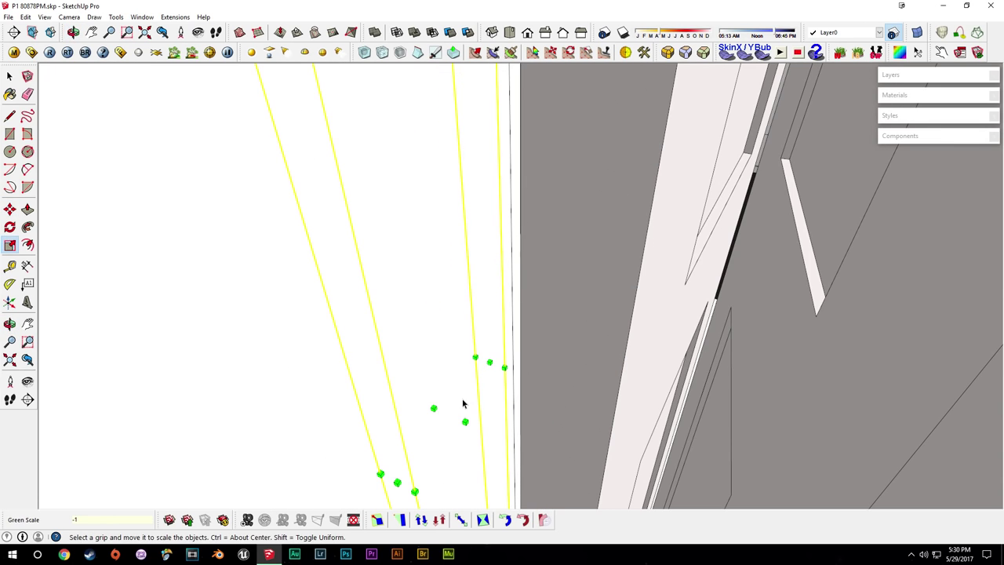
Move the mirrored hinge against the jamb so its pin lines up with the opened leaf's edge.
key("space")
scroll(462, 401, "down", 5)
middle_click_drag(462, 401, 431, 330)
key("m")
left_click(424, 291)
left_click(497, 141)
middle_click_drag(497, 141, 429, 289)
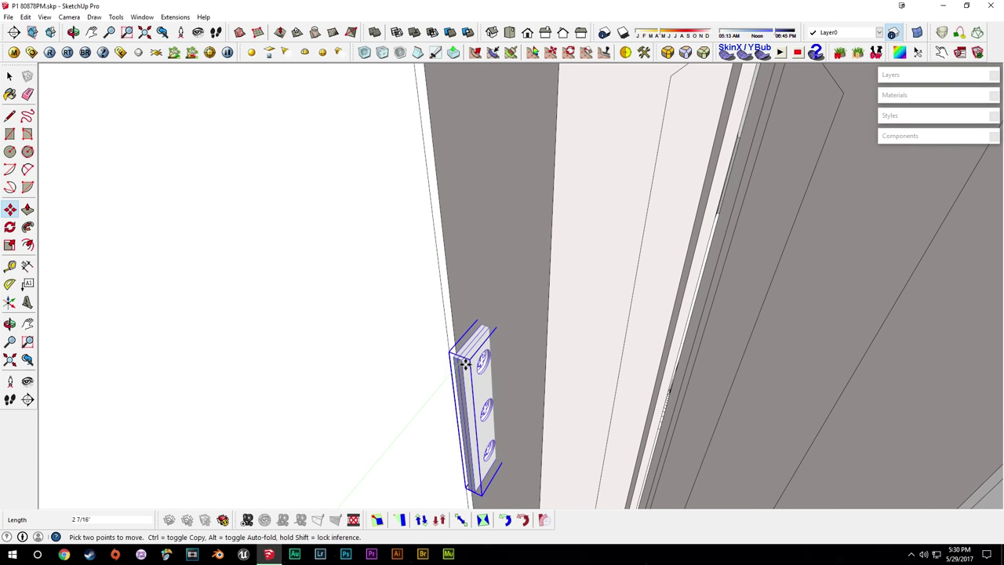
left_click(475, 347)
scroll(472, 349, "up", 4)
left_click(470, 323)
middle_click_drag(511, 291, 472, 281)
left_click(461, 349)
Explode the jamb hinge and rotate one plate about the pin to open the hinge.
key("space")
right_click(470, 274)
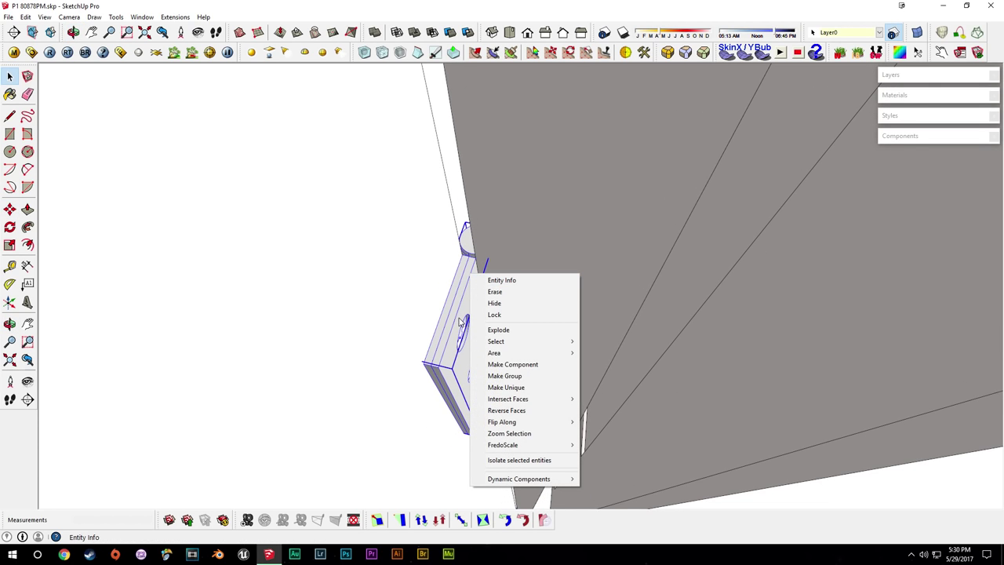
left_click(504, 331)
scroll(461, 322, "up", 2)
middle_click_drag(462, 323, 527, 322)
middle_click_drag(479, 247, 520, 298)
key("q")
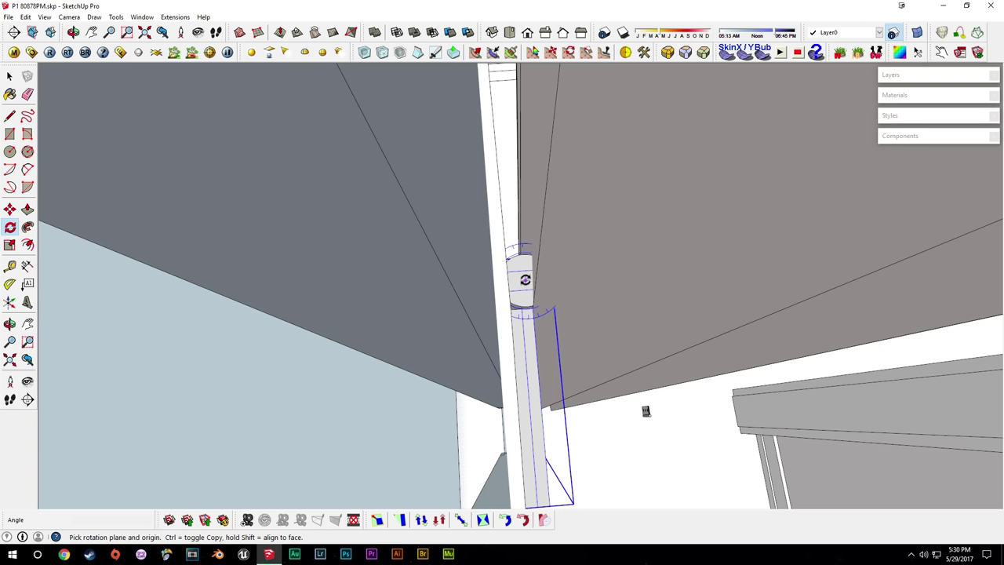
left_click(531, 360)
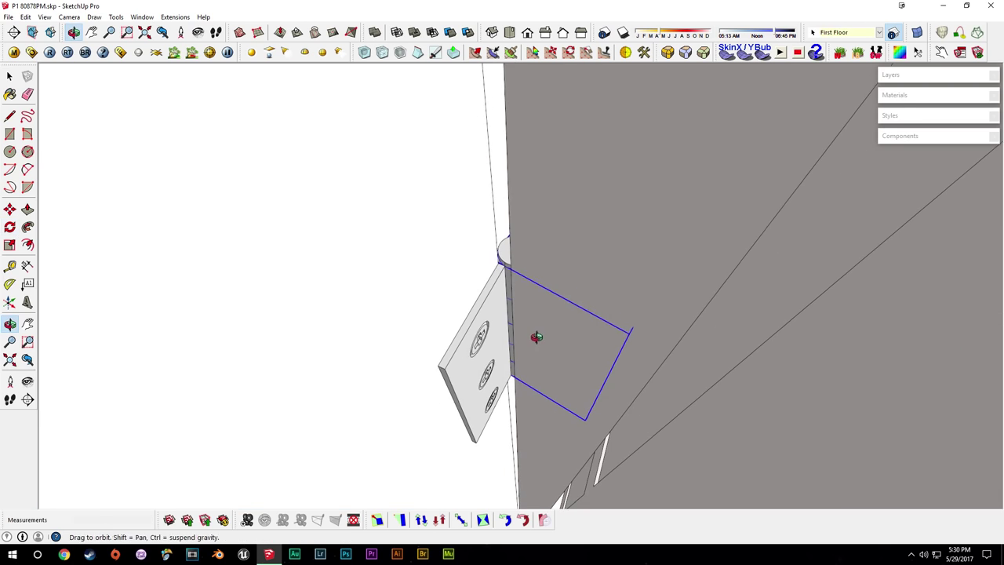
Move the opened leaf 1/8 inch clear of the hinge pin.
left_click(606, 281)
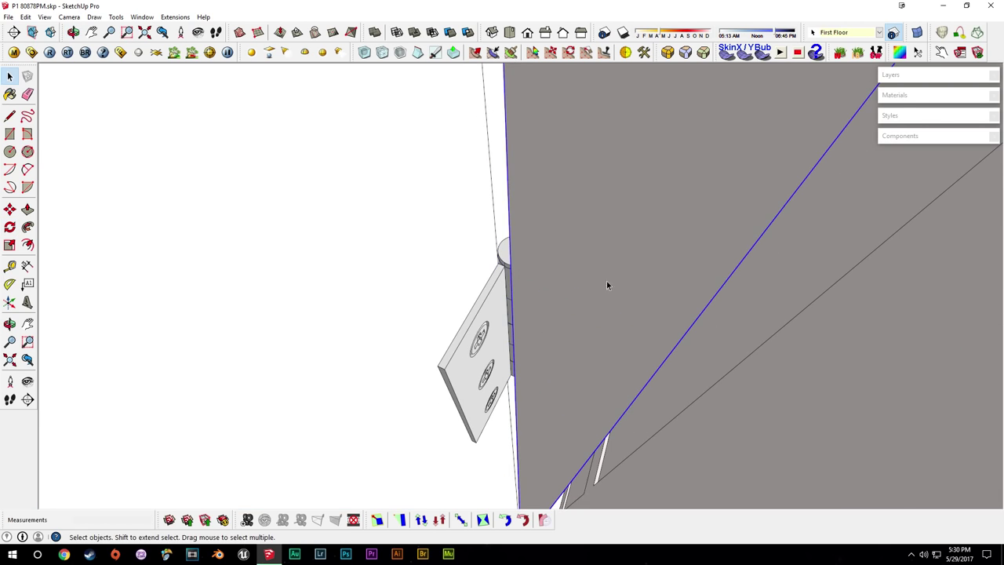
middle_click_drag(733, 396, 569, 348)
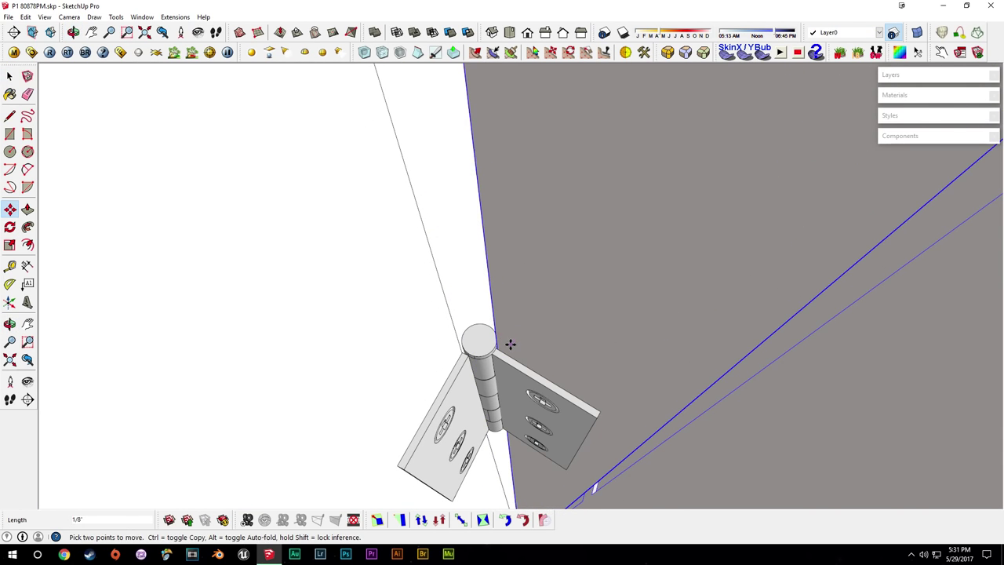
scroll(512, 347, "up", 3)
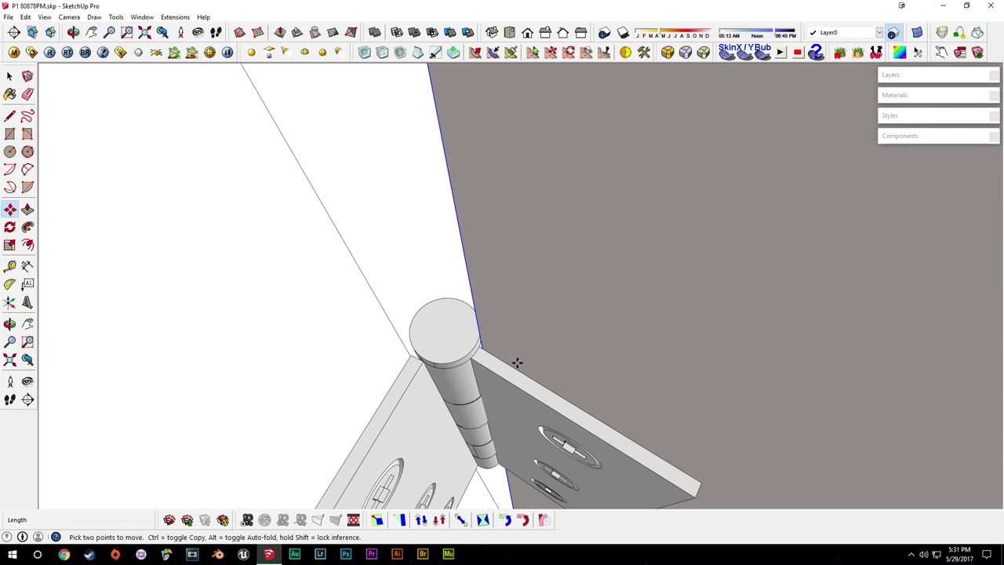
middle_click_drag(518, 363, 716, 426)
Rotate the hinge's door-side plate about the pin centre to follow the opened leaf's edge.
left_click(505, 377)
key("q")
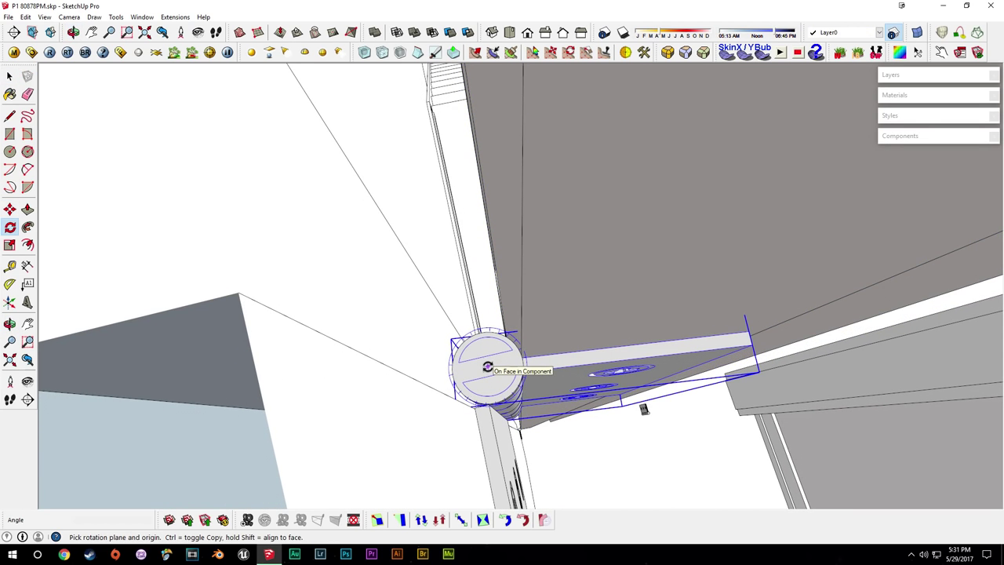
middle_click_drag(694, 349, 700, 380)
key("space")
Move the opened leaf's corner onto the hinge plate and rotate the leaf about that corner to align with the plate.
left_click(491, 391)
middle_click_drag(514, 391, 519, 373, "shift")
scroll(519, 373, "up", 2)
key("m")
key("space")
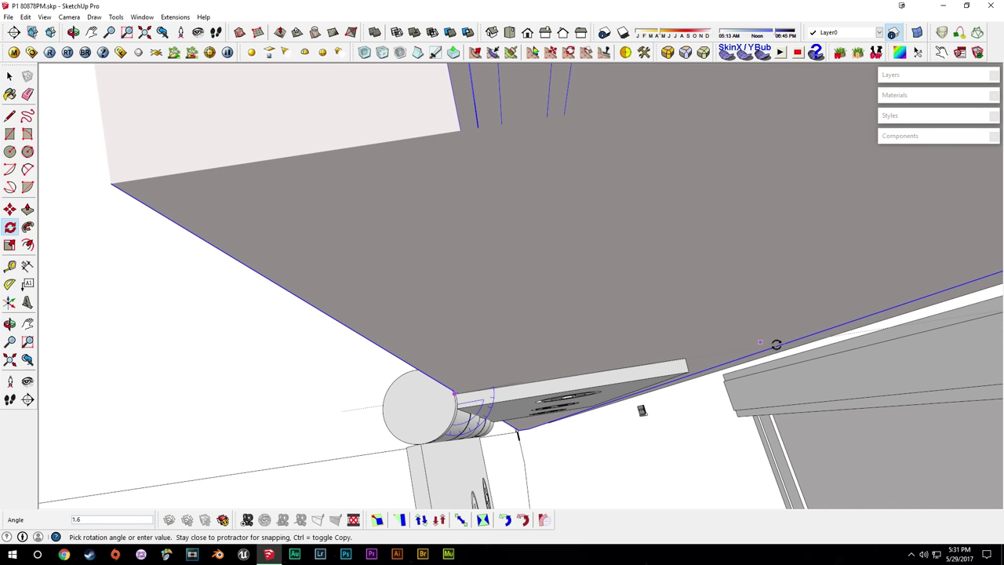
left_click(749, 349)
key("space")
Delete the parts of the old lower hinge at the jamb.
middle_click_drag(727, 353, 556, 212)
scroll(560, 276, "down", 3)
left_click(560, 276)
scroll(557, 216, "down", 6)
middle_click_drag(576, 502, 554, 325)
scroll(513, 327, "up", 6)
left_click(476, 309)
middle_click_drag(476, 309, 502, 359)
key("Delete")
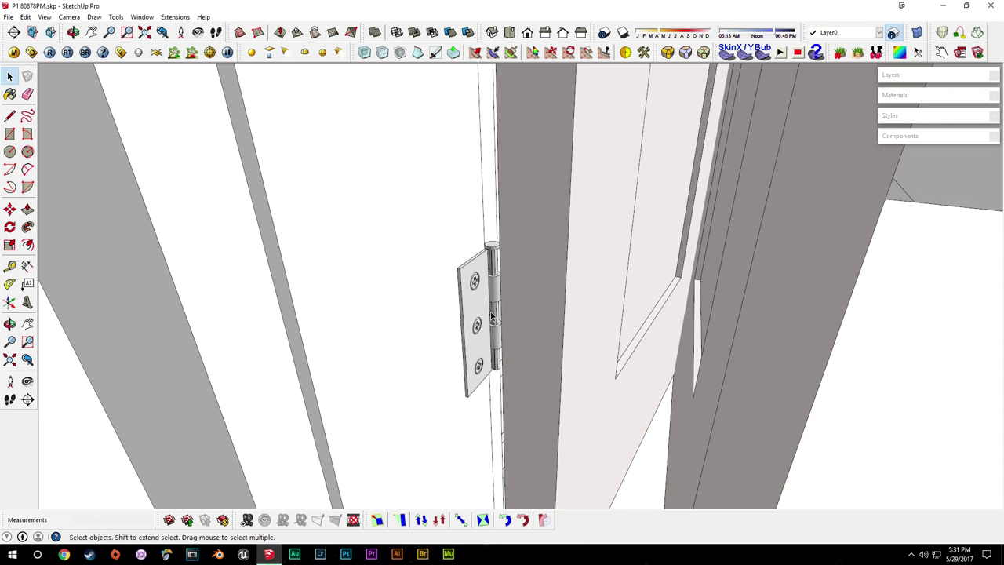
key("Delete")
Select the opened upper jamb hinge and copy it straight down near the lower end of the leaf.
scroll(482, 281, "down", 5)
middle_click_drag(481, 281, 534, 343)
scroll(534, 343, "up", 2)
middle_click_drag(530, 118, 543, 321, "shift")
scroll(567, 236, "down", 2)
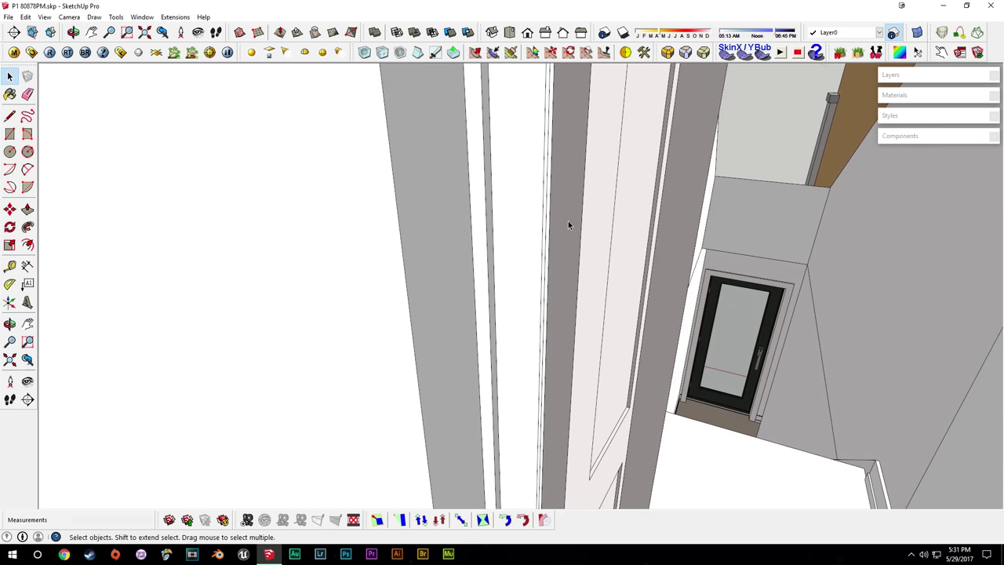
middle_click_drag(567, 237, 526, 348, "shift")
middle_click_drag(514, 168, 495, 299, "shift")
left_click(511, 275, "shift")
scroll(501, 278, "up", 3)
key("m")
left_click(494, 265)
key("ctrl")
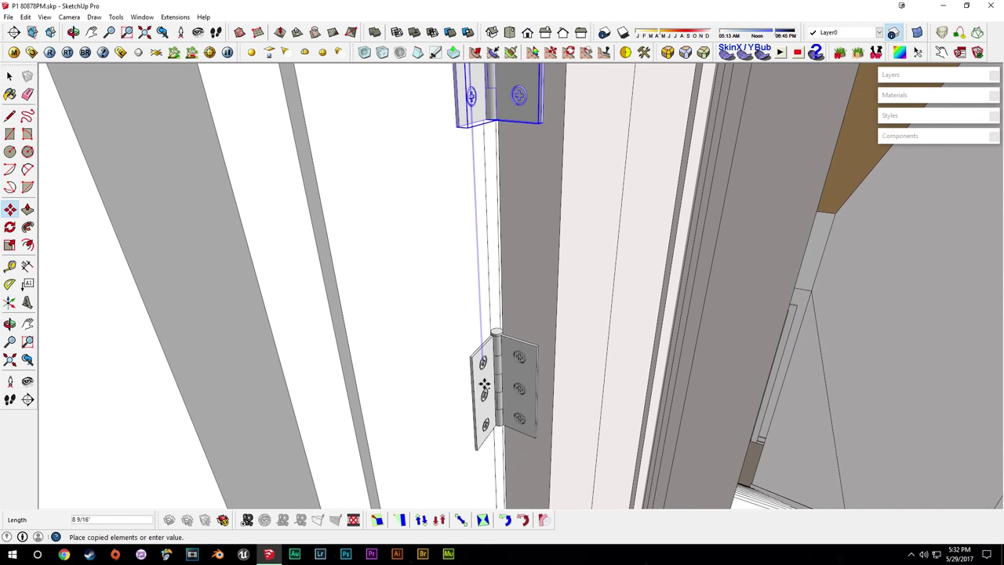
middle_click_drag(484, 424, 475, 180, "shift")
scroll(479, 217, "down", 3)
middle_click_drag(479, 217, 466, 313)
left_click(474, 317)
Place a guide above the leaf's bottom edge and move the copied hinge vertically to meet it.
scroll(477, 346, "up", 5)
key("t")
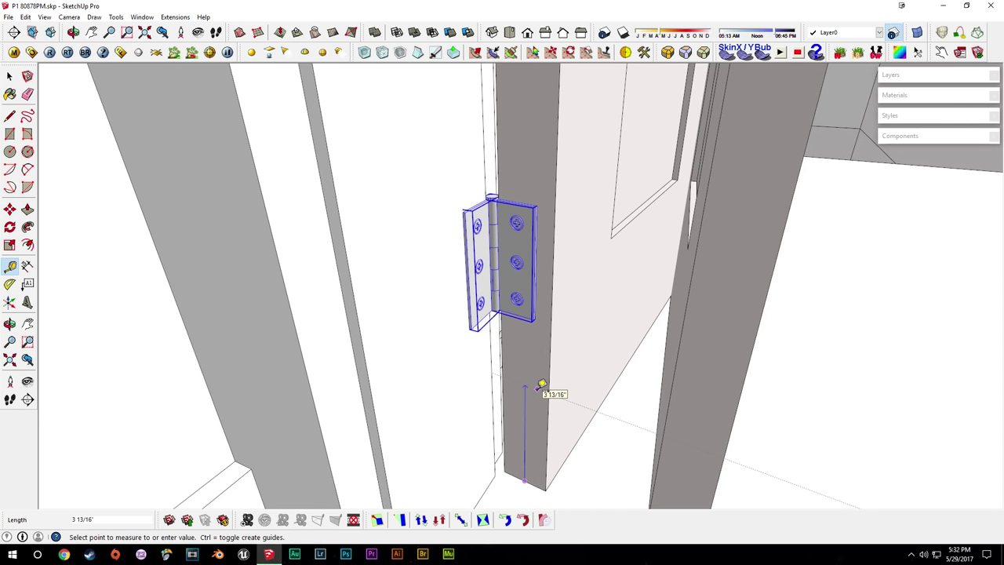
key("space")
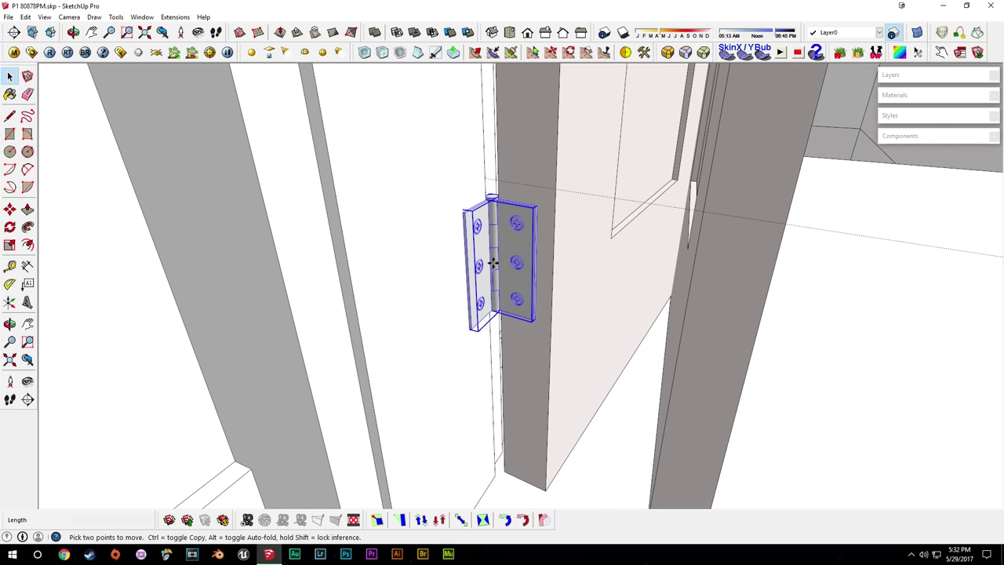
left_click(492, 263)
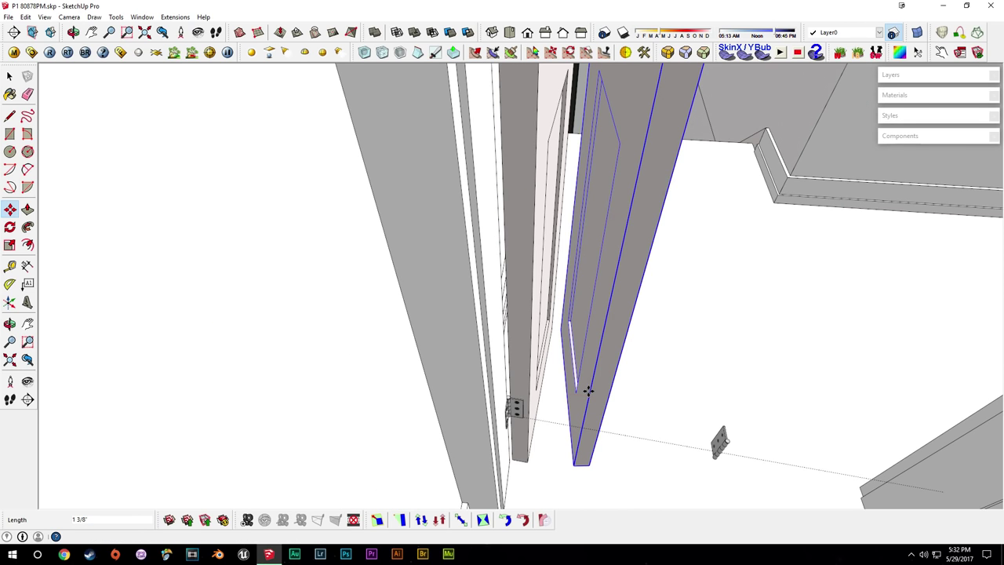
Snap the folded leaf against the opened leaf, and shift it 1/8 inch to leave a gap.
scroll(554, 332, "up", 8)
left_click(567, 318)
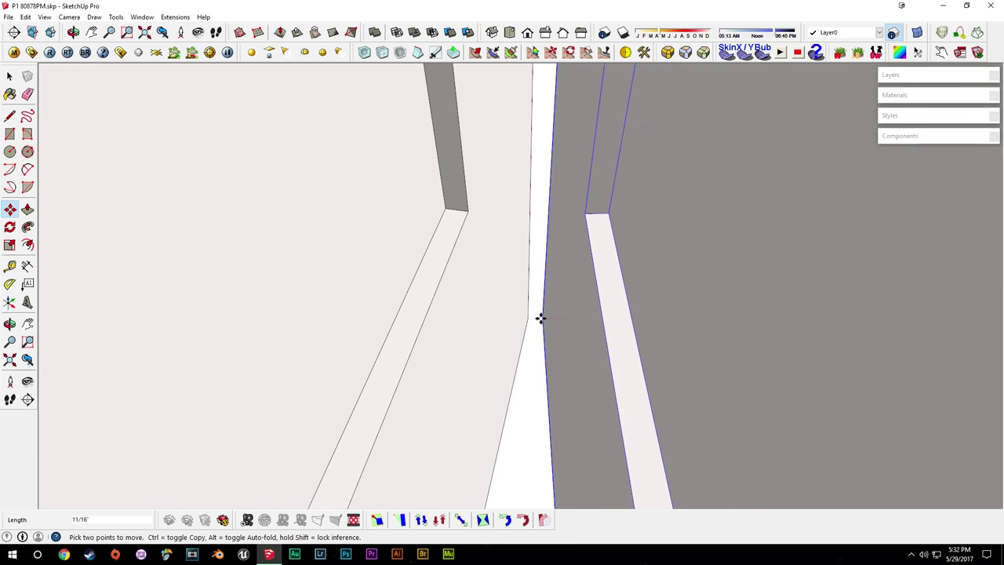
left_click(529, 315)
left_click(529, 315)
middle_click_drag(544, 316, 541, 407)
type("1/8")
left_click(540, 407)
key("space")
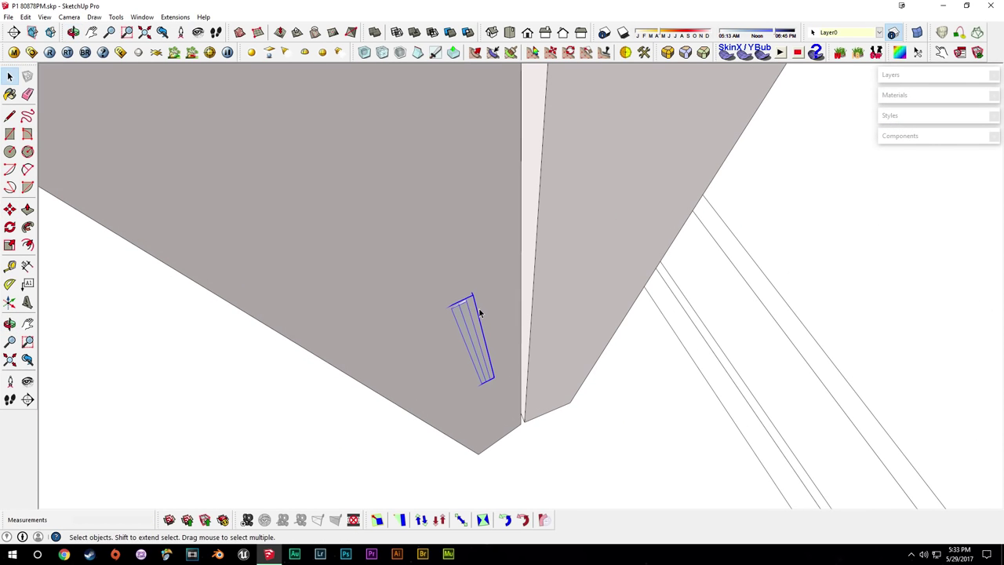
Move the selected hinge to the lower end of the joint between the leaves, snapping it into the gap.
key("m")
left_click(463, 303)
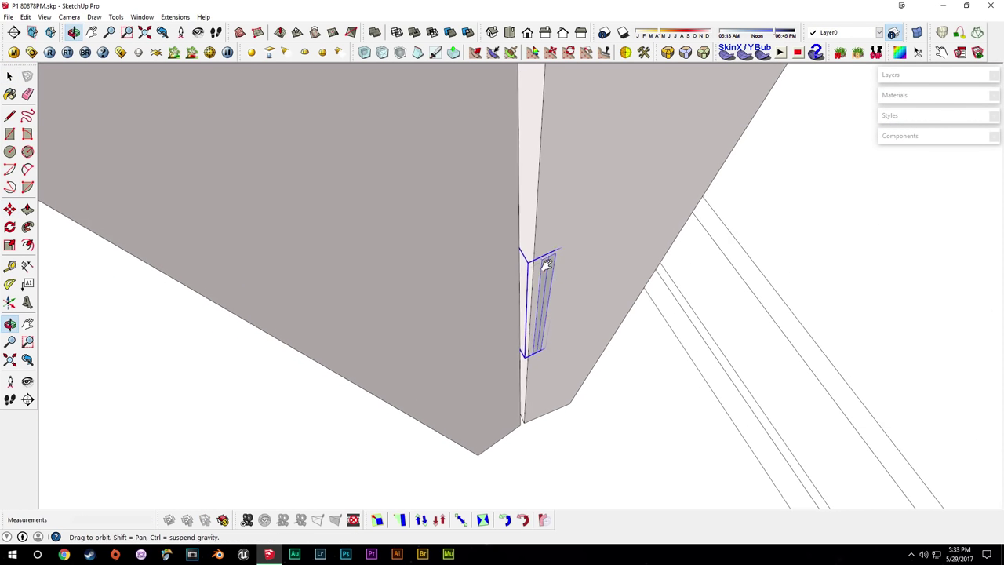
middle_click_drag(546, 255, 508, 393)
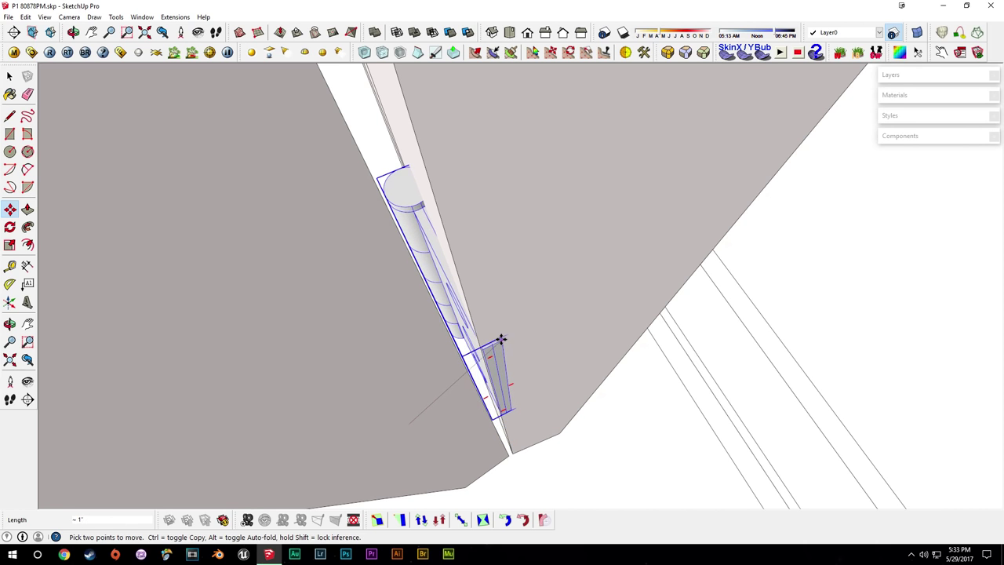
left_click(457, 271)
middle_click_drag(457, 271, 520, 199)
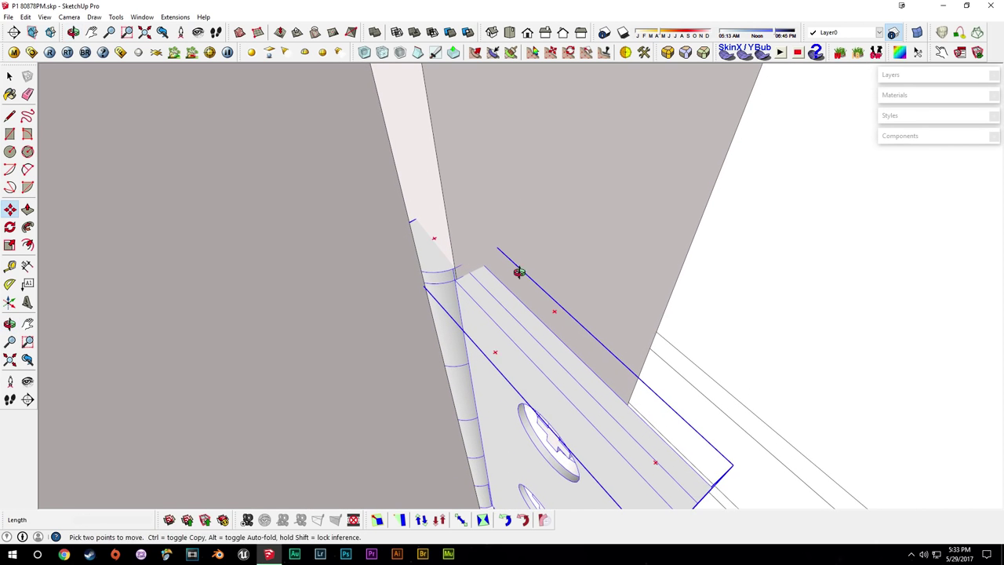
middle_click_drag(518, 271, 495, 257)
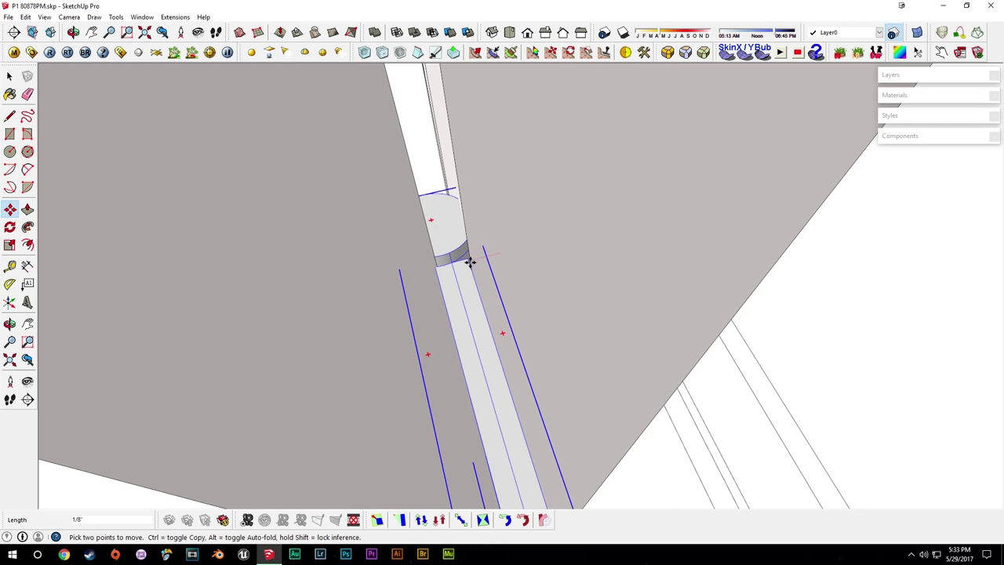
scroll(469, 260, "up", 3)
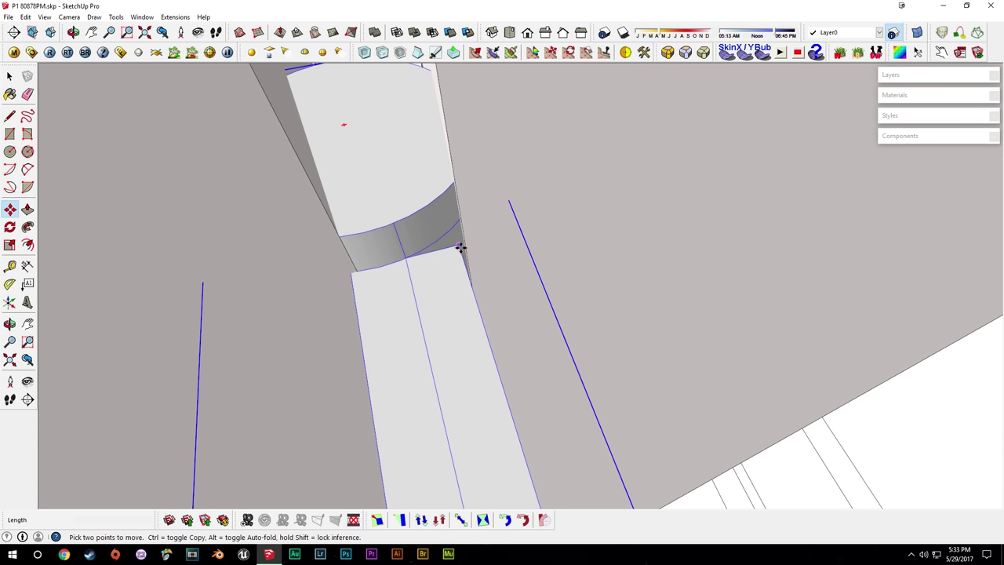
left_click(460, 247)
Explode the hinge component at the leaf joint and try rotating one of its plates about the pin.
right_click(532, 291)
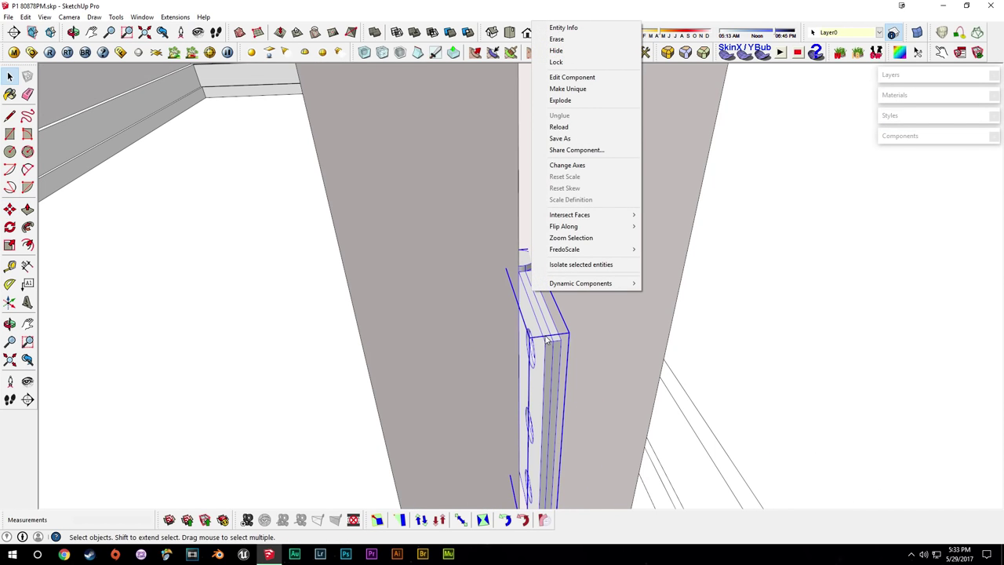
left_click(576, 99)
middle_click_drag(576, 267, 510, 264)
key("q")
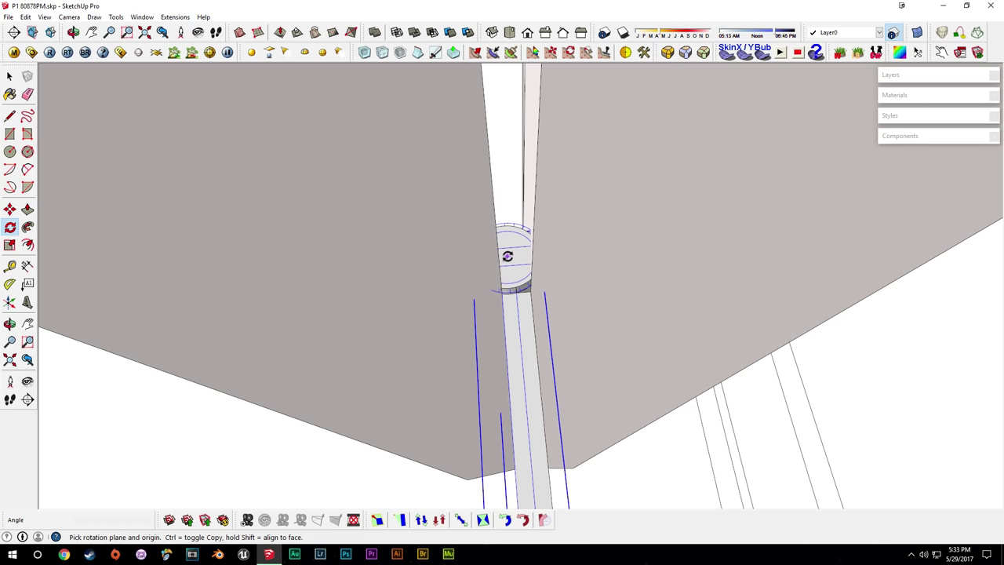
left_click(510, 297)
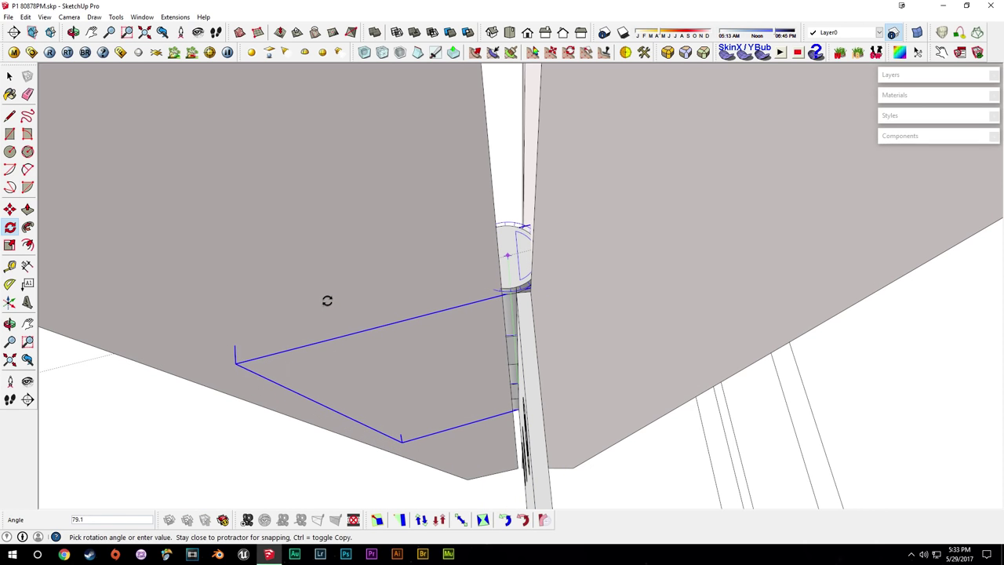
middle_click_drag(327, 298, 378, 283)
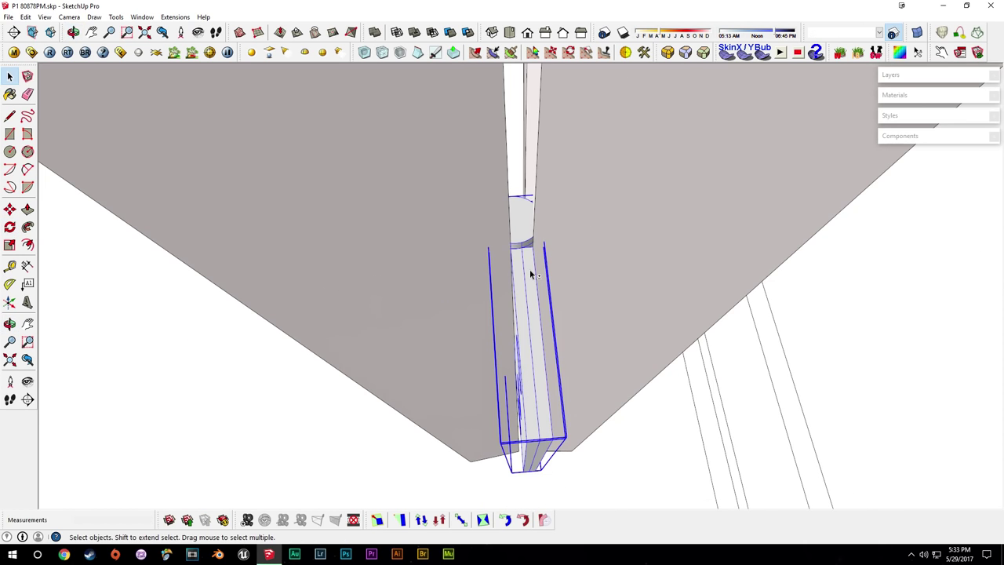
Reposition the hinge parts at the gap, and rotate each plate about the pin to open it against its leaf.
double_click(530, 269)
key("m")
left_click(522, 241)
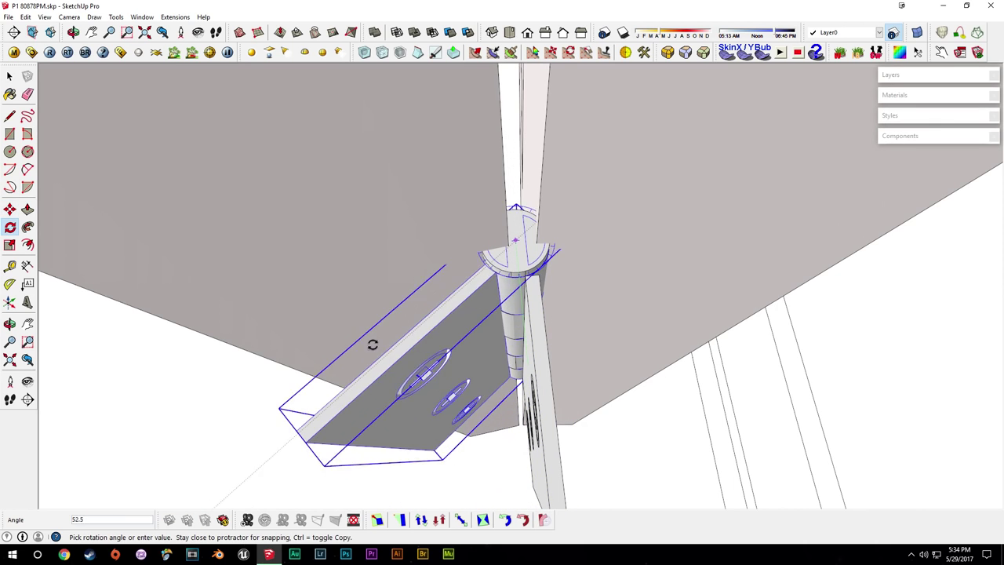
left_click(349, 274)
key("space")
left_click(535, 330)
key("q")
left_click(516, 239)
left_click(536, 374)
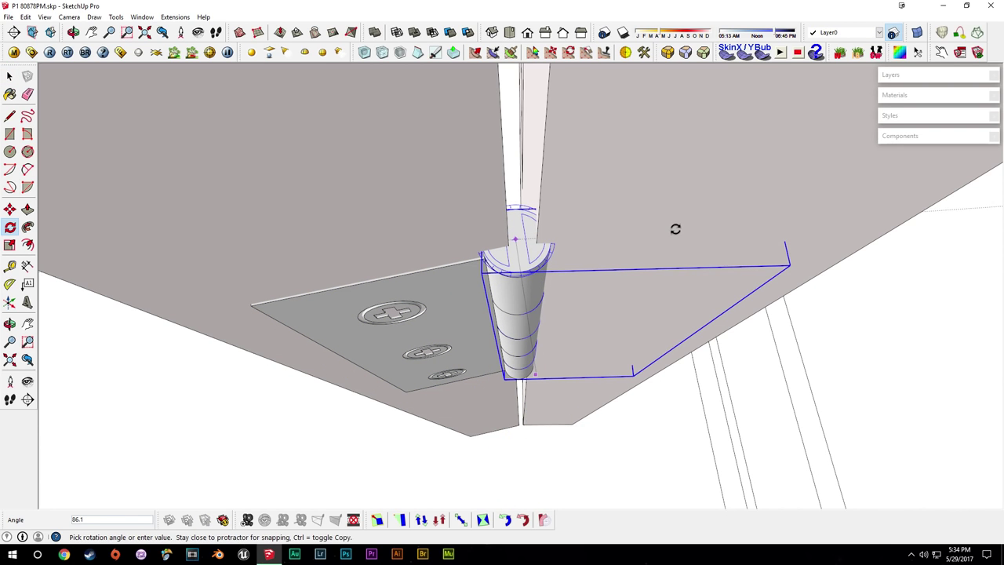
key("space")
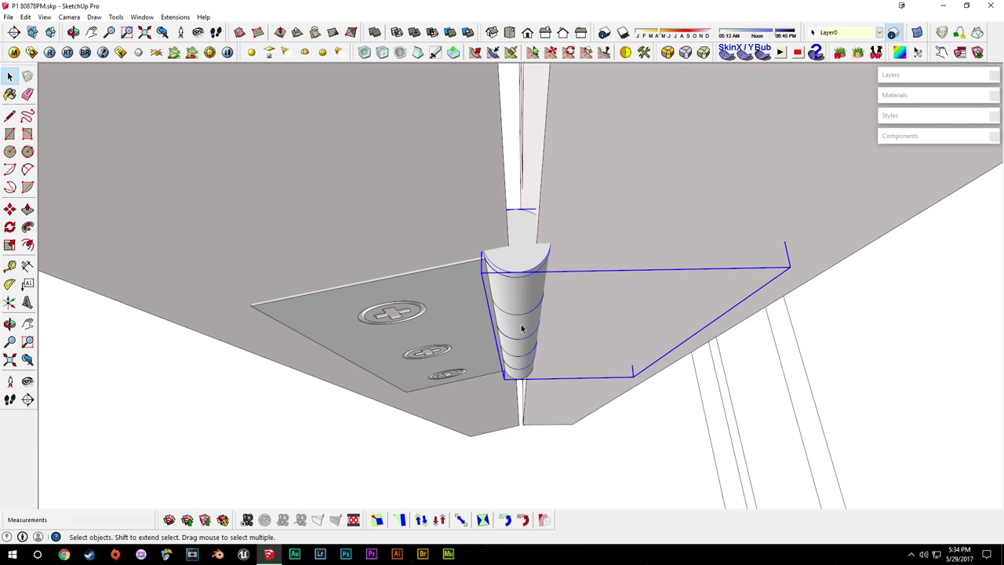
Select the opened hinge's parts together and shift them 1/16 inch.
middle_click_drag(528, 327, 566, 344)
left_click(462, 327, "shift")
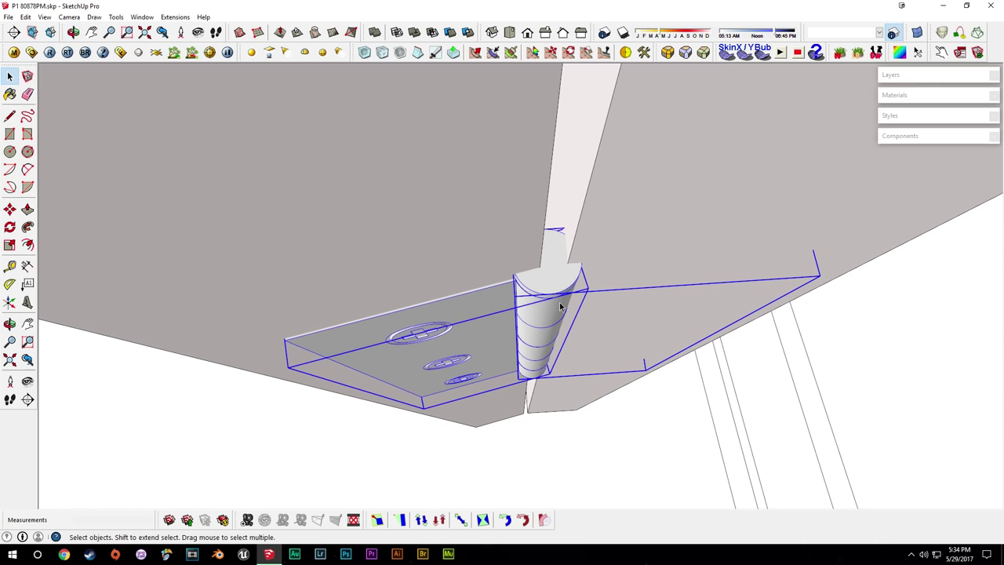
key("m")
left_click(512, 327)
type("1/16")
key("Return")
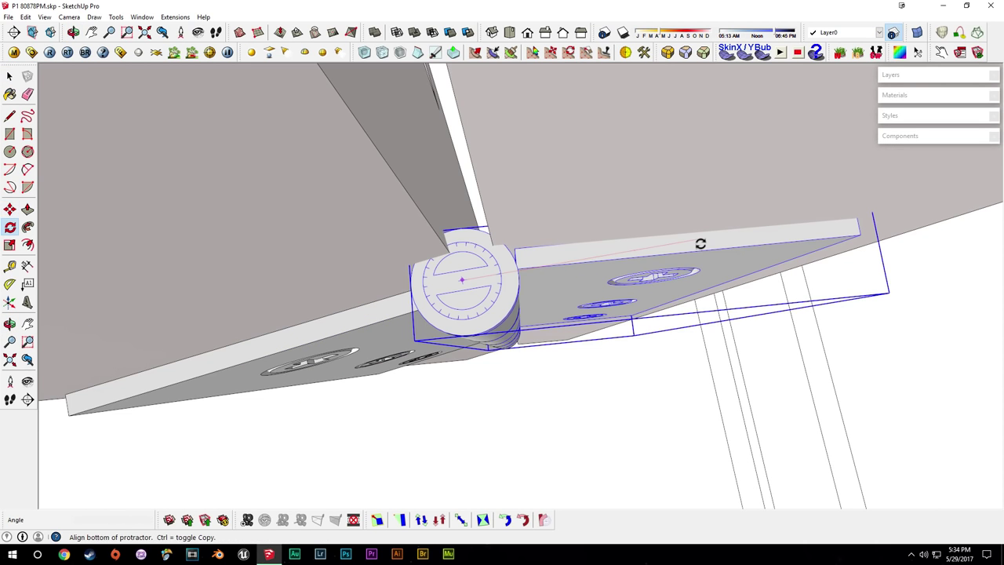
Fine-tune the rotation of the right-hand hinge plate so it lies parallel to the leaf's edge face.
left_click(700, 242)
left_click(723, 246)
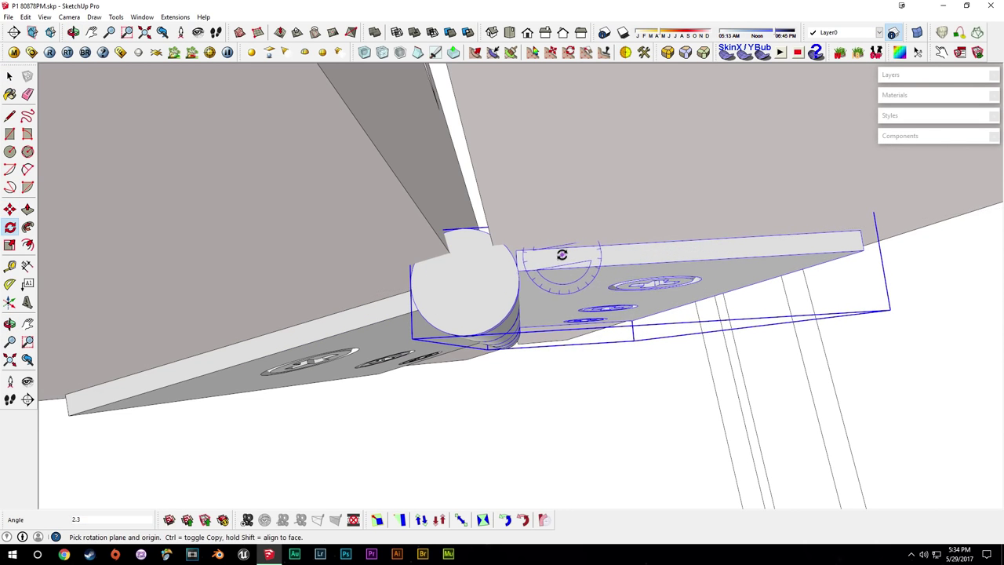
scroll(564, 252, "up", 2)
key("m")
left_click(564, 244)
key("q")
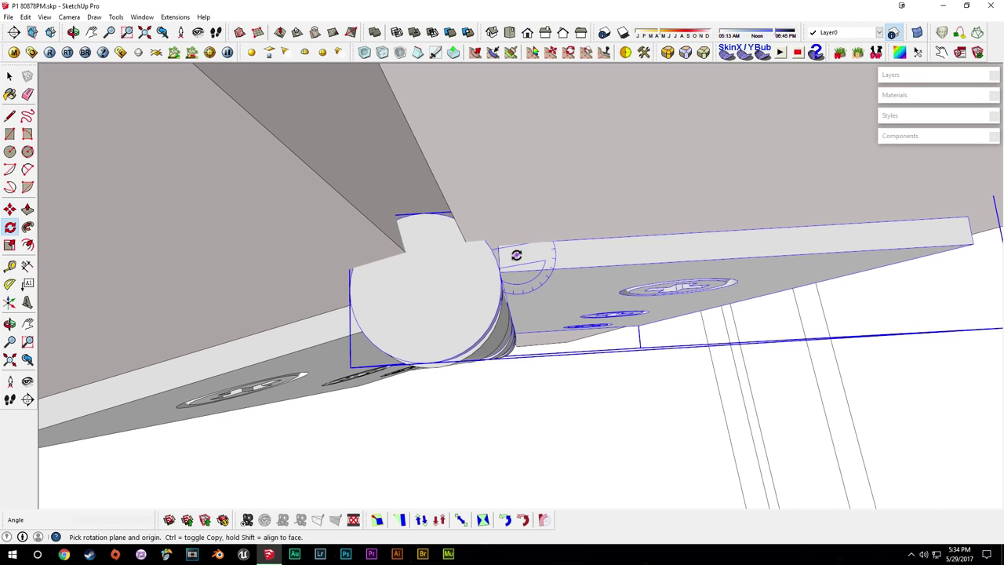
left_click(957, 234)
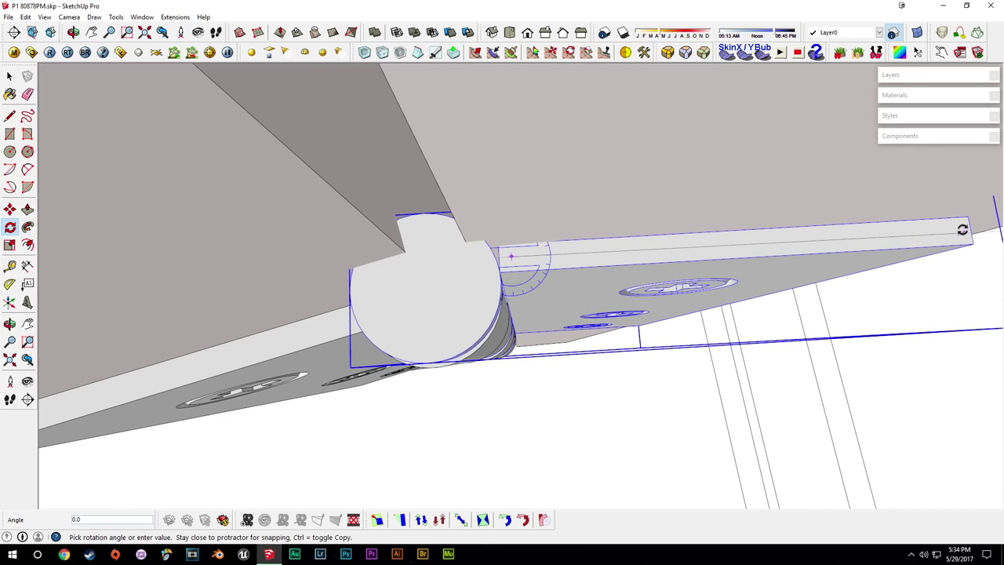
key("space")
scroll(745, 251, "down", 7)
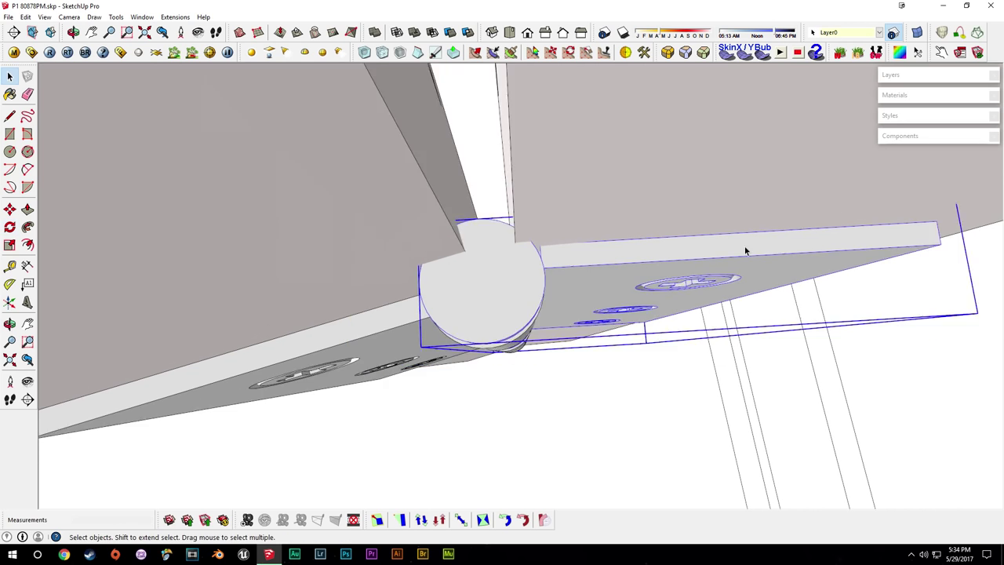
middle_click_drag(728, 255, 571, 114)
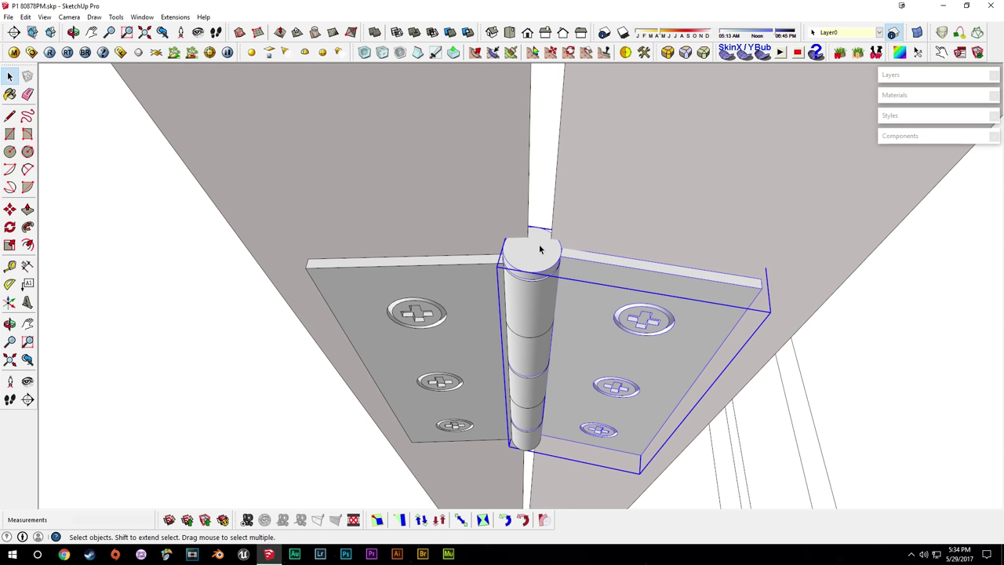
middle_click_drag(616, 277, 723, 301)
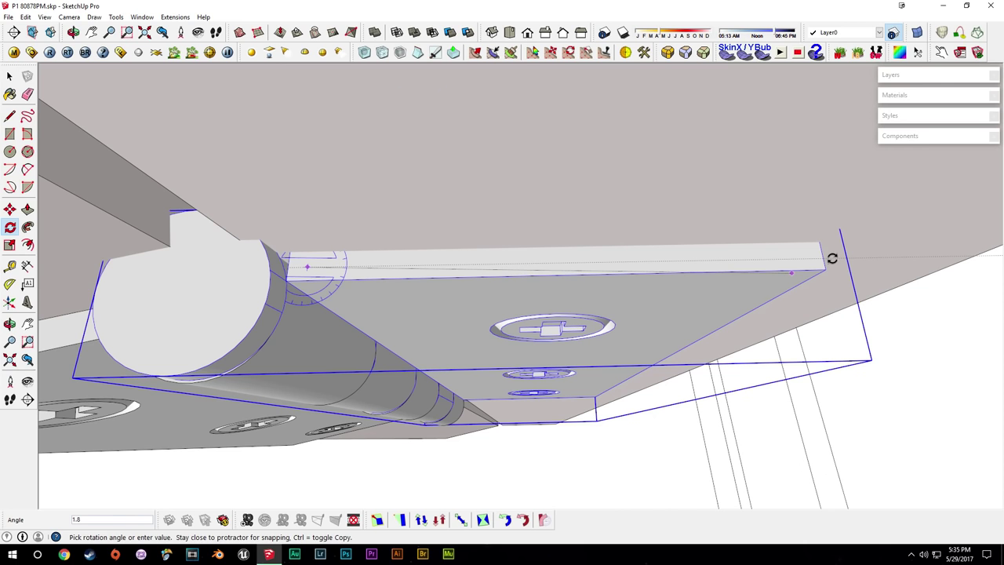
left_click(831, 258)
scroll(351, 265, "up", 2)
middle_click_drag(351, 265, 406, 274)
key("m")
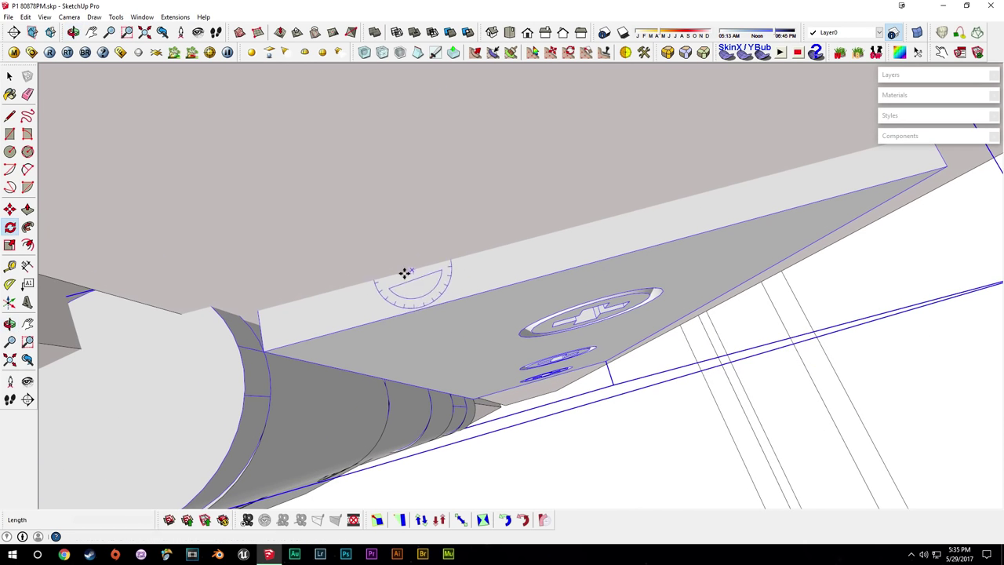
left_click(408, 298)
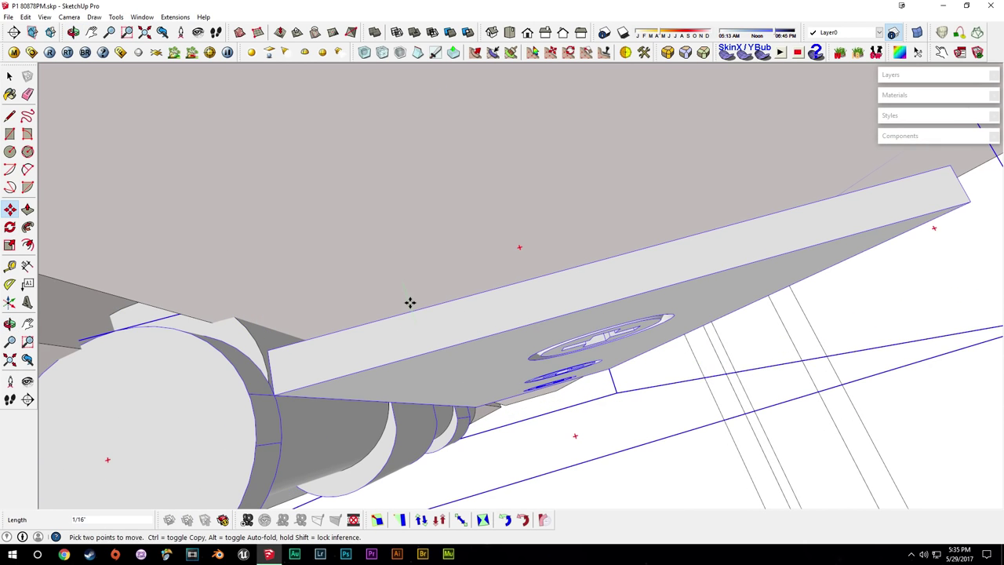
middle_click_drag(378, 320, 371, 287)
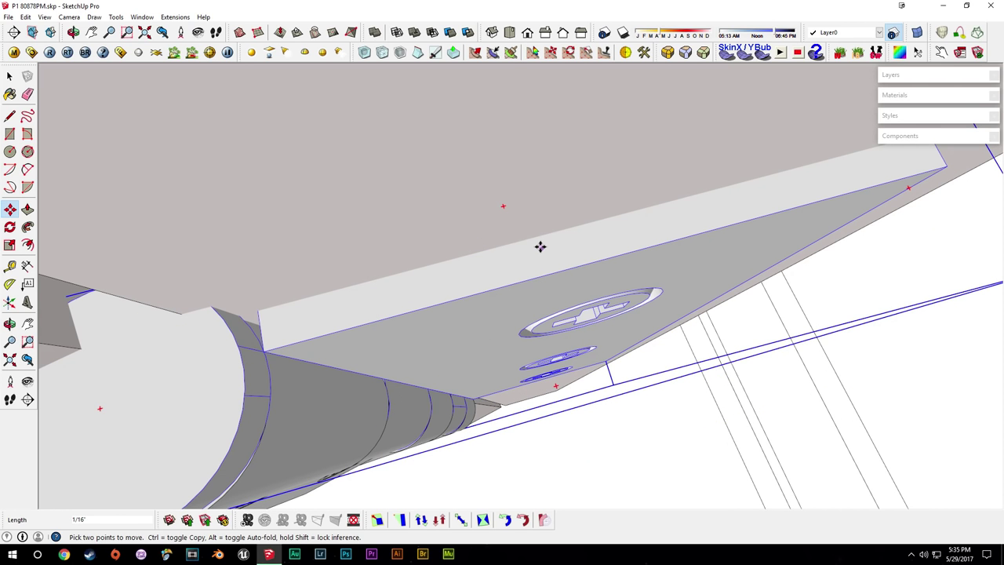
middle_click_drag(609, 218, 514, 212)
scroll(408, 256, "down", 3)
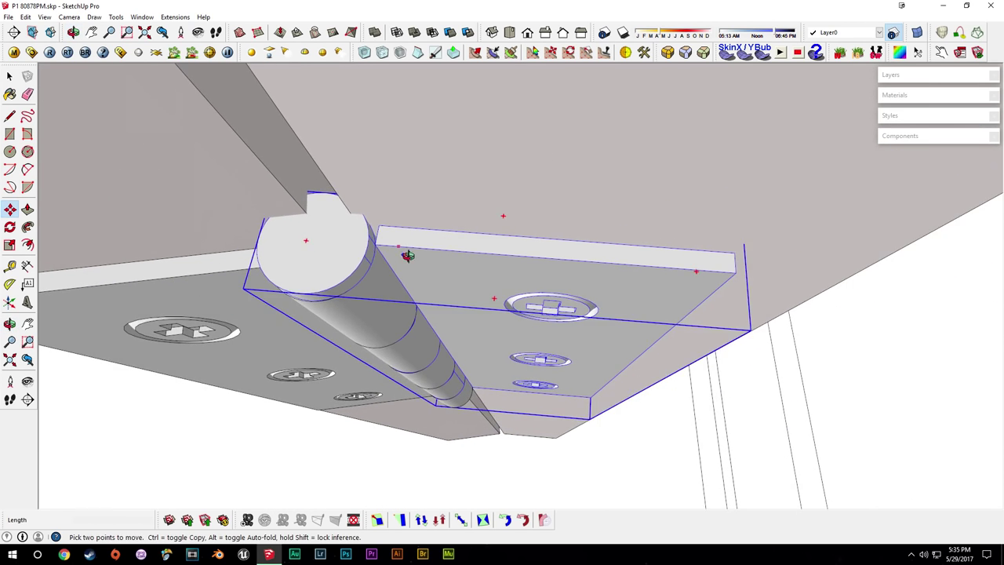
Select the pin and both plates of the hinge, and move them 1/16 inch sideways at the gap.
key("space")
middle_click_drag(408, 256, 508, 216, "shift")
scroll(507, 217, "up", 2)
middle_click_drag(580, 222, 542, 240)
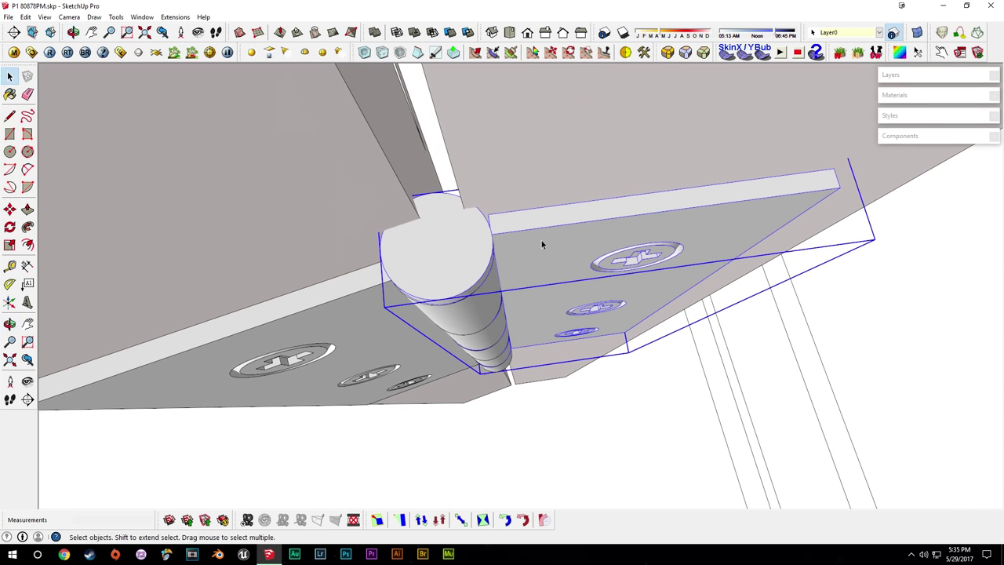
left_click(449, 260, "shift")
left_click(366, 305, "shift")
left_click(556, 236, "shift")
scroll(500, 233, "up", 2)
key("m")
left_click(485, 206)
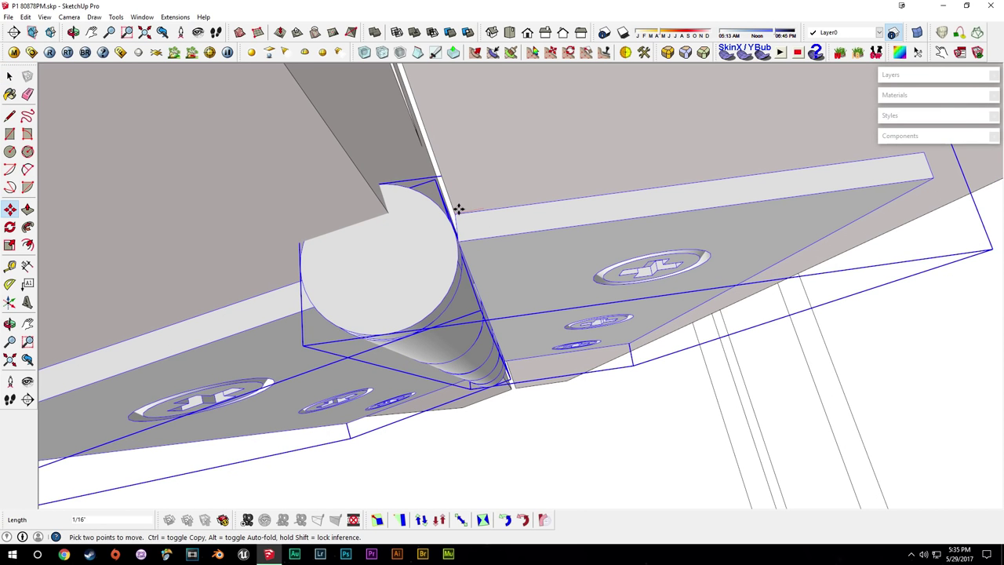
left_click(458, 209)
Select the left-hand leaf and move it 1/4 inch sideways to clear the hinge pin.
middle_click_drag(510, 245, 577, 245)
scroll(453, 222, "down", 2)
middle_click_drag(453, 222, 541, 188)
key("space")
left_click(535, 170)
key("m")
left_click(617, 203)
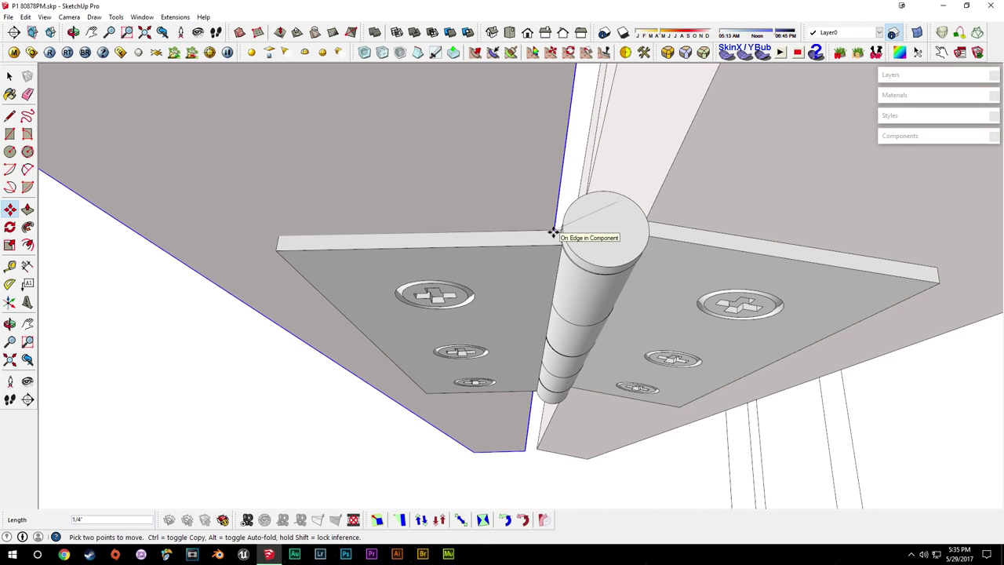
left_click(555, 232)
Place a horizontal guide above the leaves' bottom edge to mark the height of the joint hinge.
middle_click_drag(555, 232, 530, 290)
scroll(535, 246, "down", 4)
mouse_move(530, 290)
middle_mouse_down("shift")
mouse_move(517, 385)
mouse_move(531, 243)
mouse_move(538, 413)
mouse_move(533, 301)
middle_mouse_up("shift")
scroll(529, 329, "up", 3)
scroll(538, 414, "up", 3)
key("t")
scroll(534, 300, "down", 3)
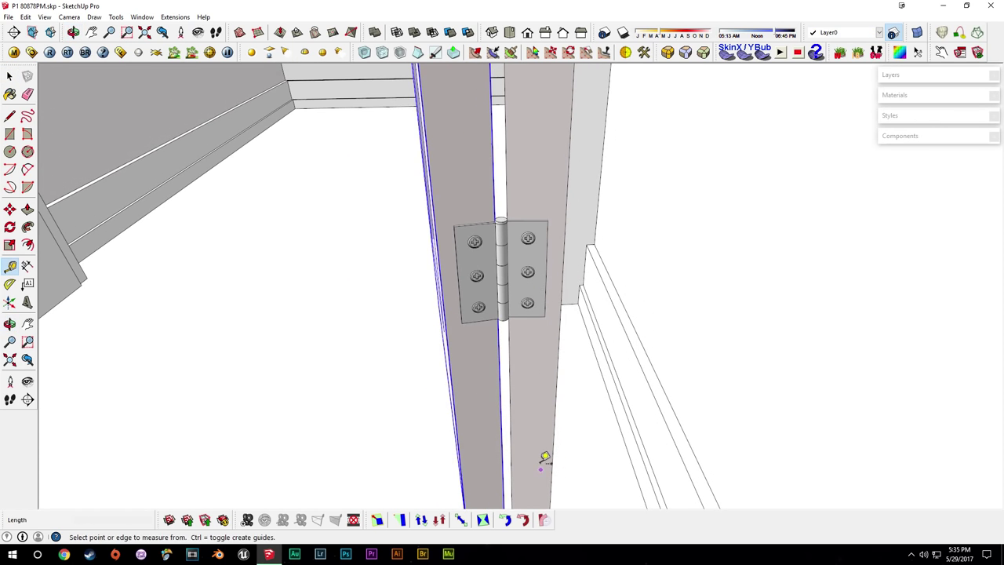
middle_click_drag(542, 465, 543, 383, "shift")
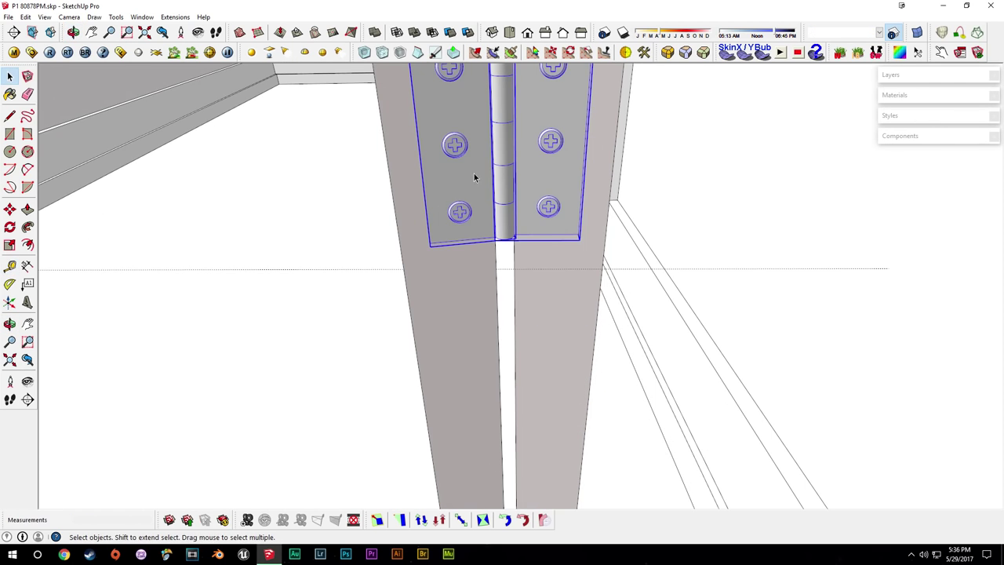
Move the whole joint hinge vertically down to meet the lower guide.
key("m")
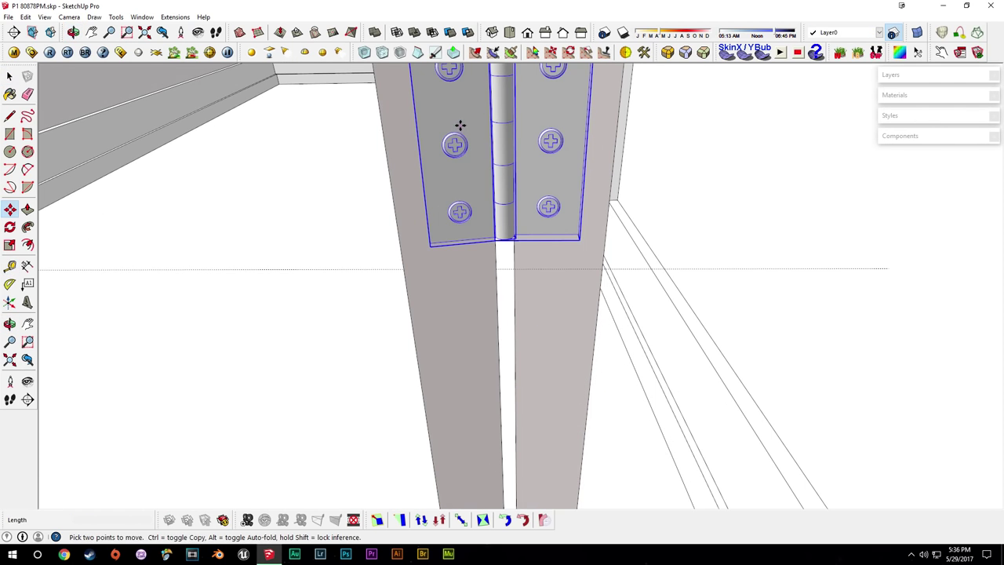
left_click(460, 128)
middle_click_drag(457, 158, 517, 78)
scroll(517, 78, "down", 1)
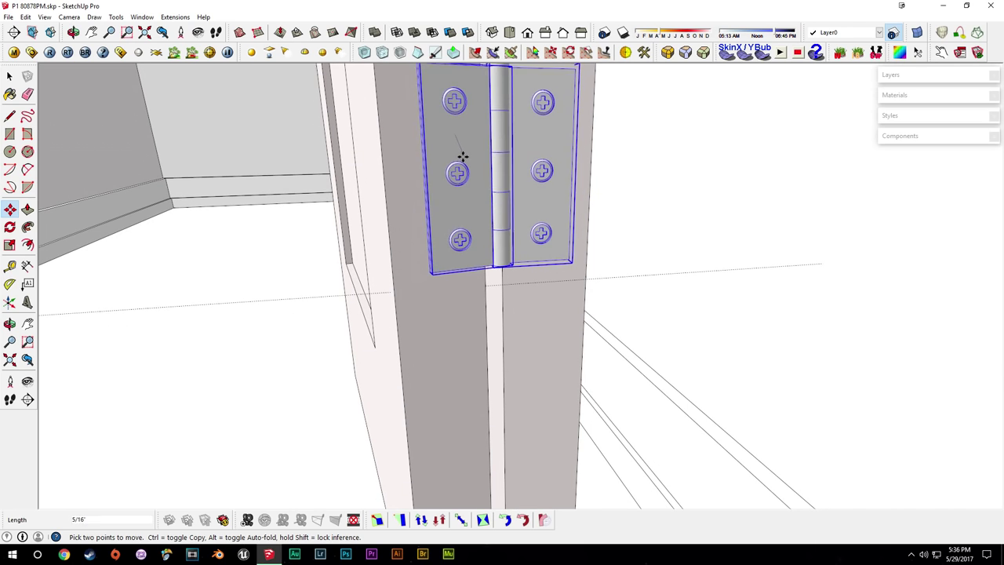
left_click(453, 179)
key("space")
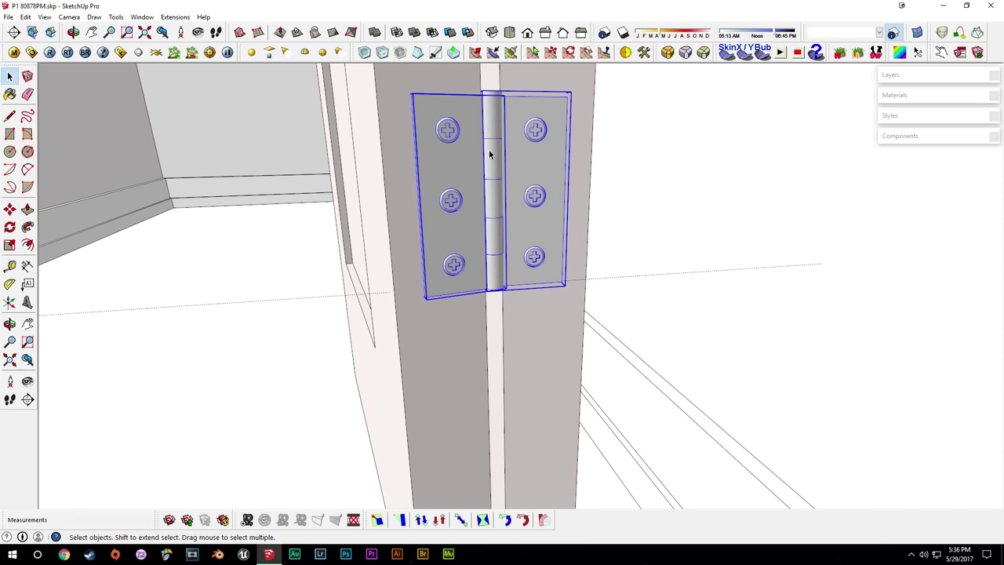
Copy the lower joint hinge straight up to the upper end of the leaves.
scroll(491, 227, "down", 4)
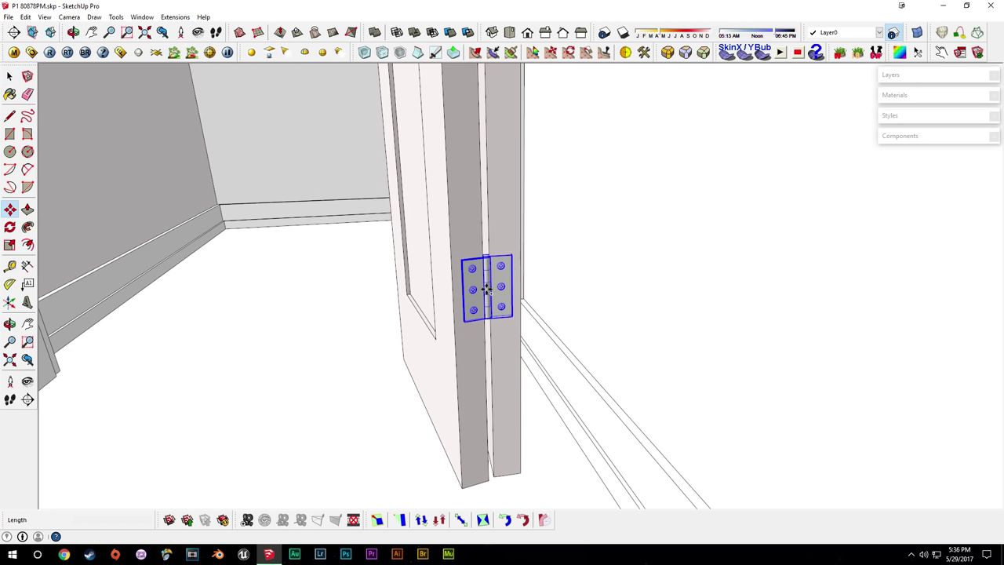
middle_click_drag(487, 138, 510, 219)
scroll(510, 219, "up", 4)
Place a guide below the leaf's top edge and move the copied joint hinge vertically to meet it.
key("t")
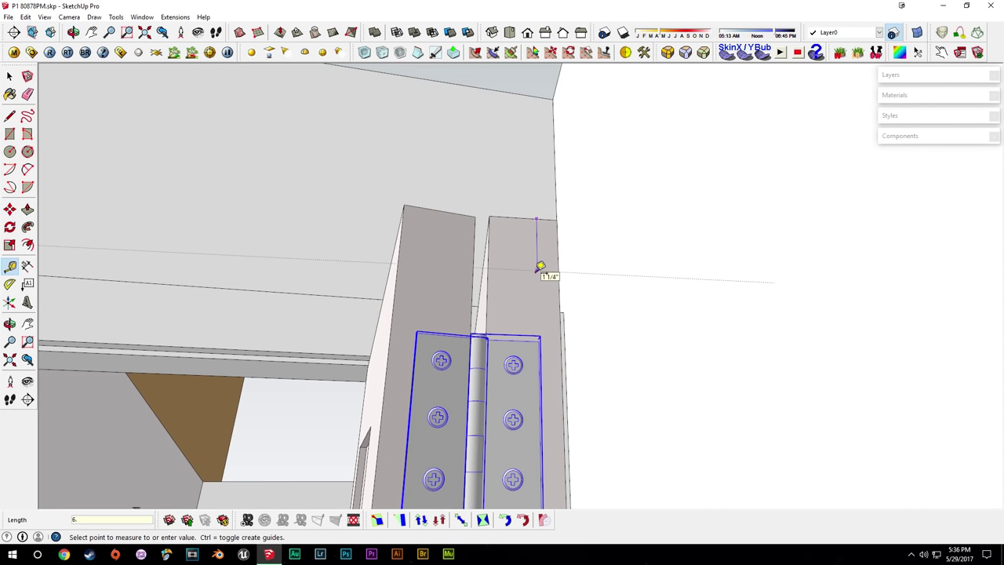
key("Return")
key("space")
middle_click_drag(465, 475, 480, 175, "shift")
key("m")
left_click(488, 114)
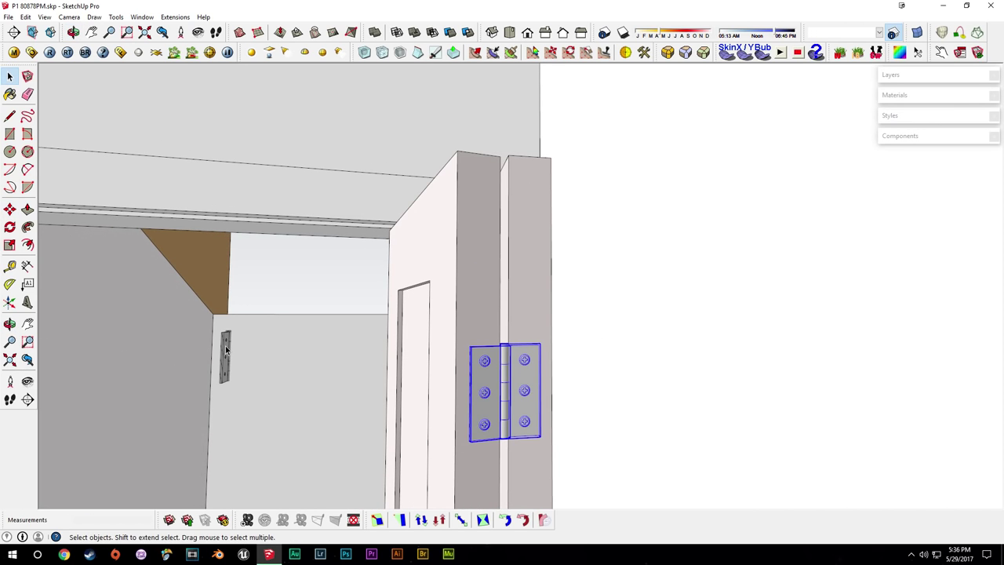
Delete the stray hinge on the wall inside the door opening.
key("Delete")
mouse_move(328, 336)
middle_mouse_down()
mouse_move(368, 343)
mouse_move(520, 416)
mouse_move(502, 280)
mouse_move(545, 417)
mouse_move(534, 302)
mouse_move(527, 408)
mouse_move(531, 256)
mouse_move(520, 369)
mouse_move(494, 186)
mouse_move(661, 189)
mouse_move(489, 328)
mouse_move(627, 292)
middle_mouse_up()
mouse_move(406, 131)
middle_mouse_down()
mouse_move(520, 309)
mouse_move(517, 175)
mouse_move(519, 282)
mouse_move(528, 279)
middle_mouse_up()
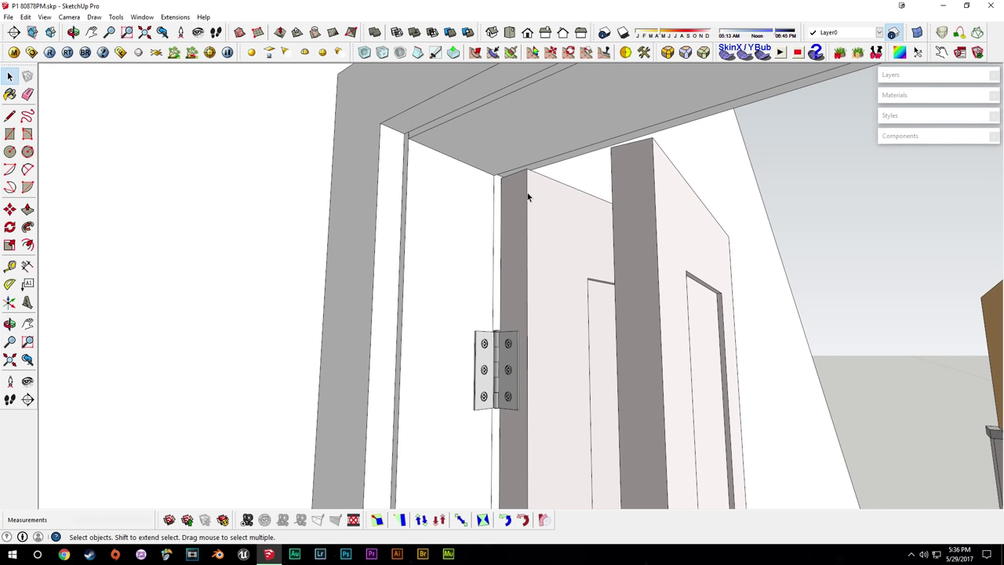
middle_click_drag(527, 196, 435, 261)
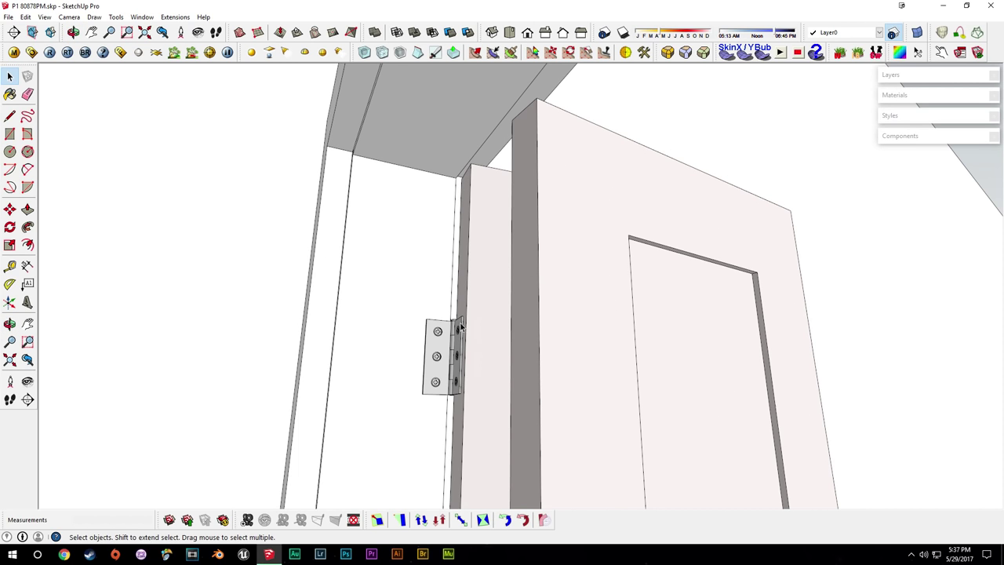
Combine both folding leaves and their hinges, upper and lower, into a single closet door component.
mouse_move(474, 271)
middle_mouse_down()
mouse_move(509, 318)
mouse_move(622, 310)
middle_mouse_up()
middle_click_drag(646, 436, 465, 218)
scroll(458, 281, "up", 5)
left_click(456, 284, "shift")
left_click(440, 222, "shift")
scroll(438, 229, "down", 4)
middle_click_drag(461, 340, 547, 102, "shift")
scroll(506, 313, "up", 3)
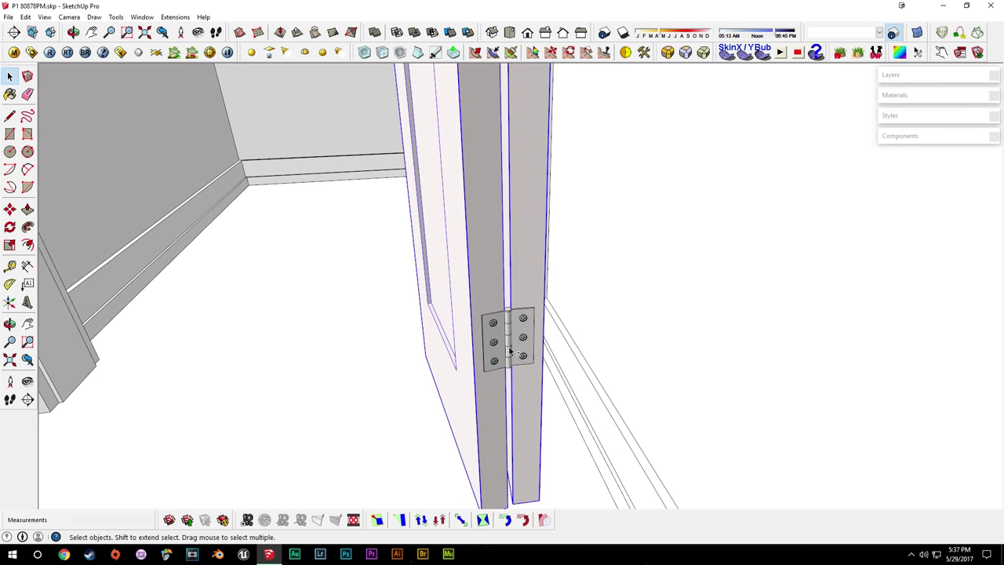
middle_click_drag(520, 338, 502, 423)
middle_click_drag(501, 180, 652, 410, "shift")
scroll(526, 364, "up", 4)
key("g")
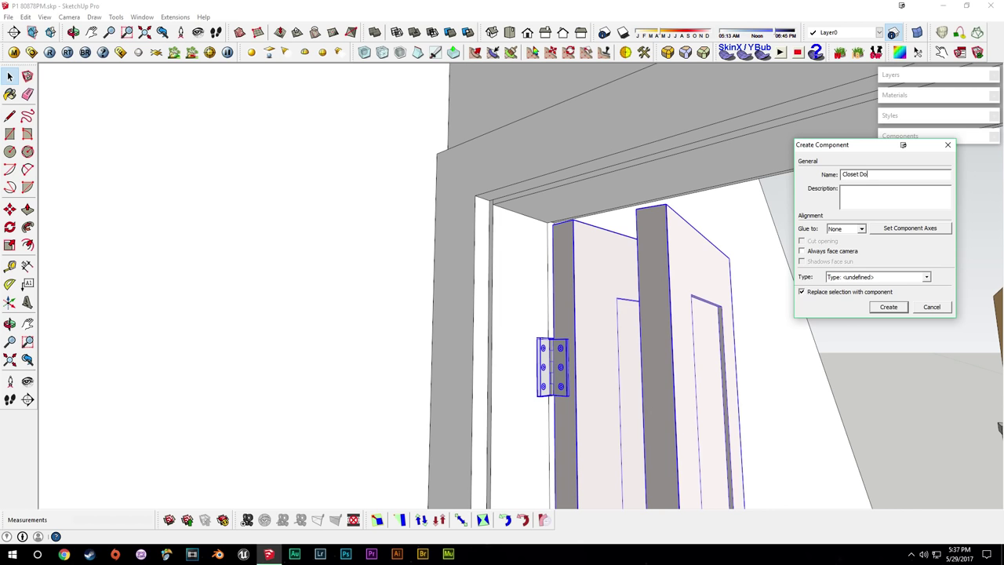
key("Return")
Move the closet door component 1.5" within the opening.
middle_click_drag(651, 410, 538, 381)
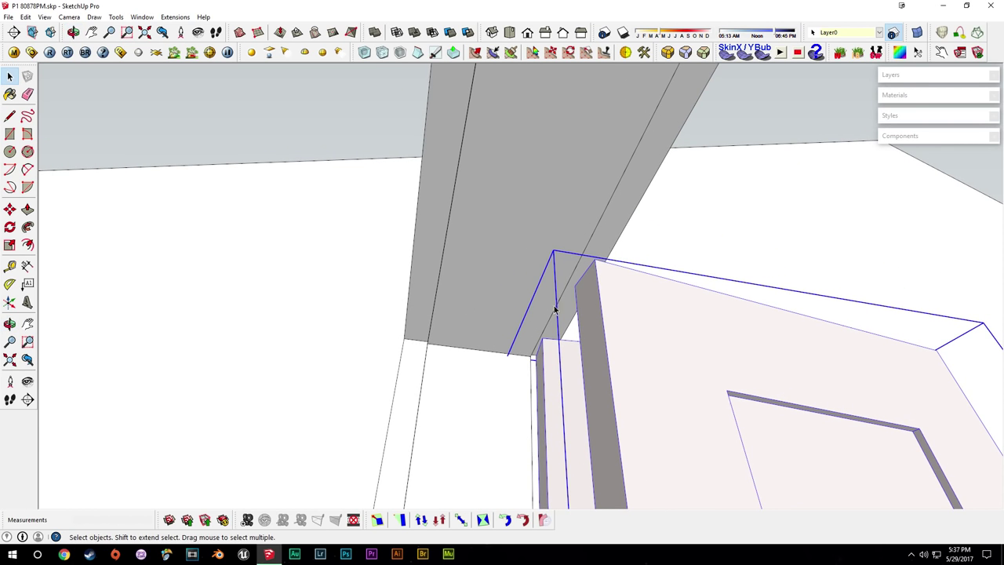
middle_click_drag(547, 331, 561, 311)
scroll(561, 311, "down", 2)
scroll(558, 361, "up", 2)
key("m")
left_click(560, 336)
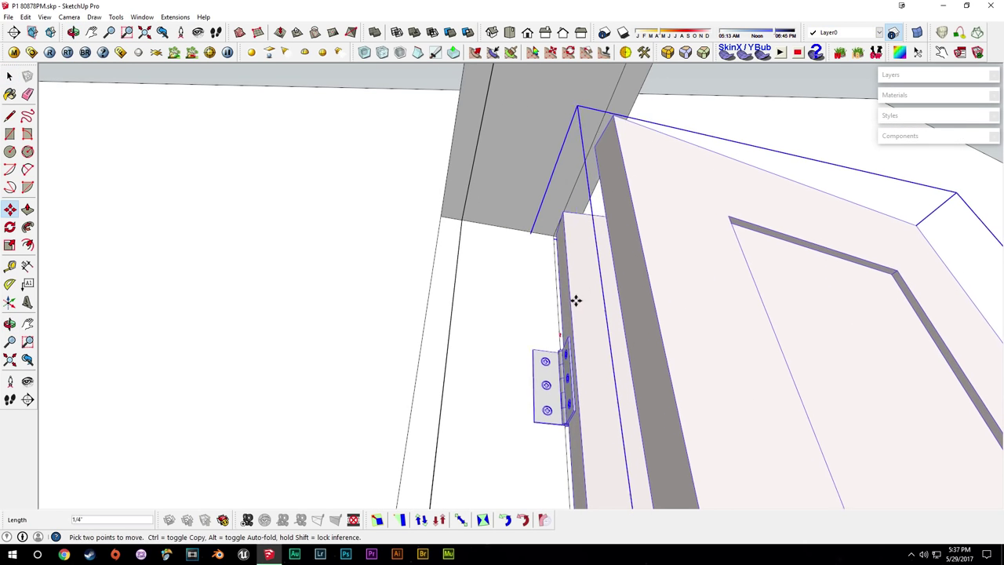
type("1.5")
key("Return")
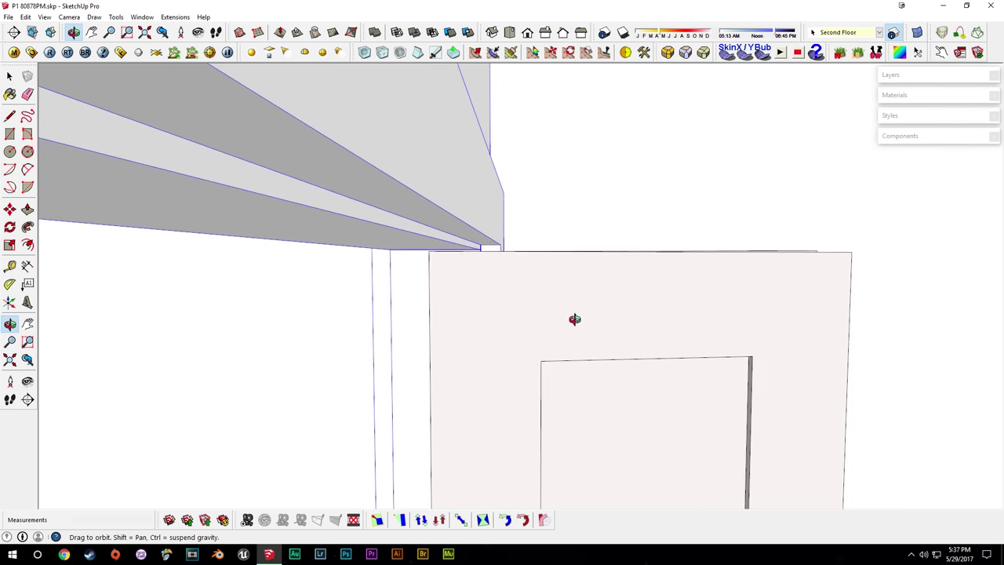
Open the wall group and push the narrow side face of the header's door stop by 1.5".
middle_click_drag(573, 318, 435, 269)
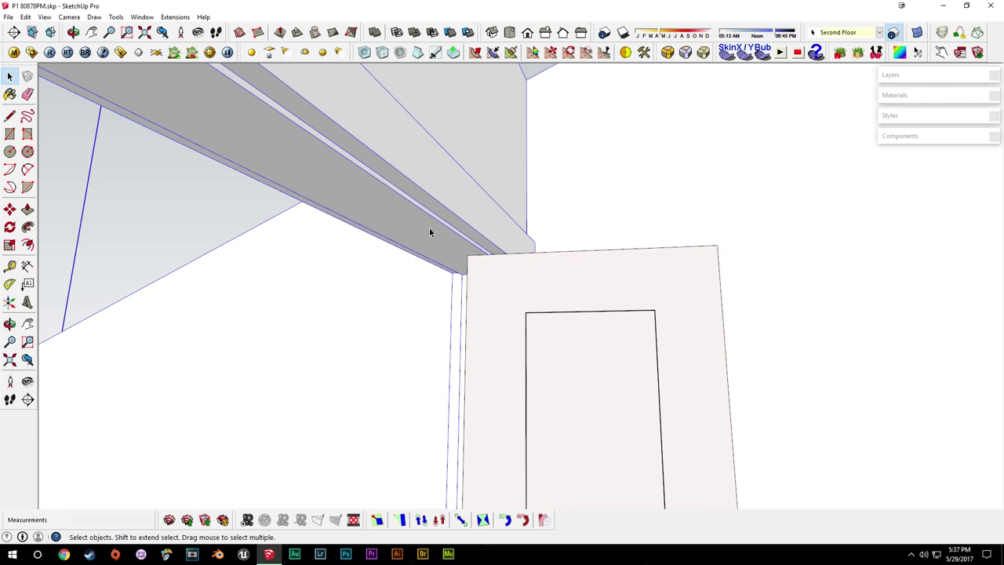
double_click(429, 229)
scroll(431, 229, "up", 2)
middle_click_drag(495, 259, 485, 248)
key("p")
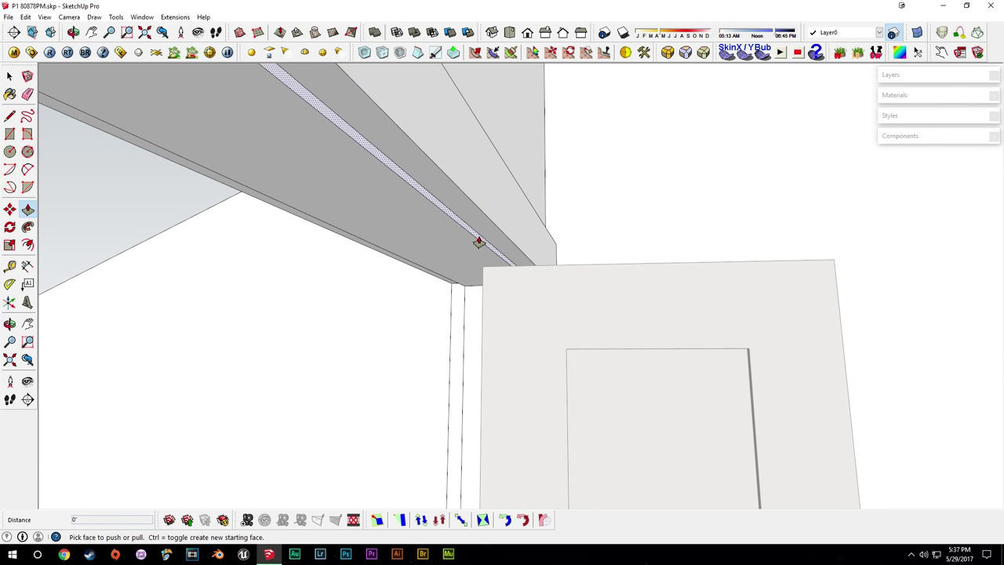
left_click(479, 241)
type("1.5")
key("Return")
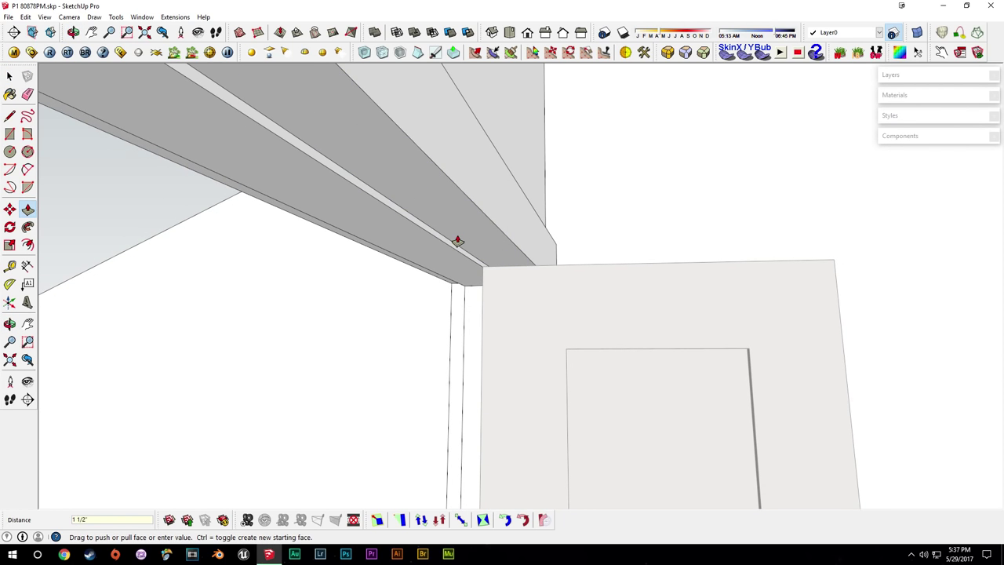
Push the side face of the jamb's door stop by 1 1/2" to line up with the header stop.
key("space")
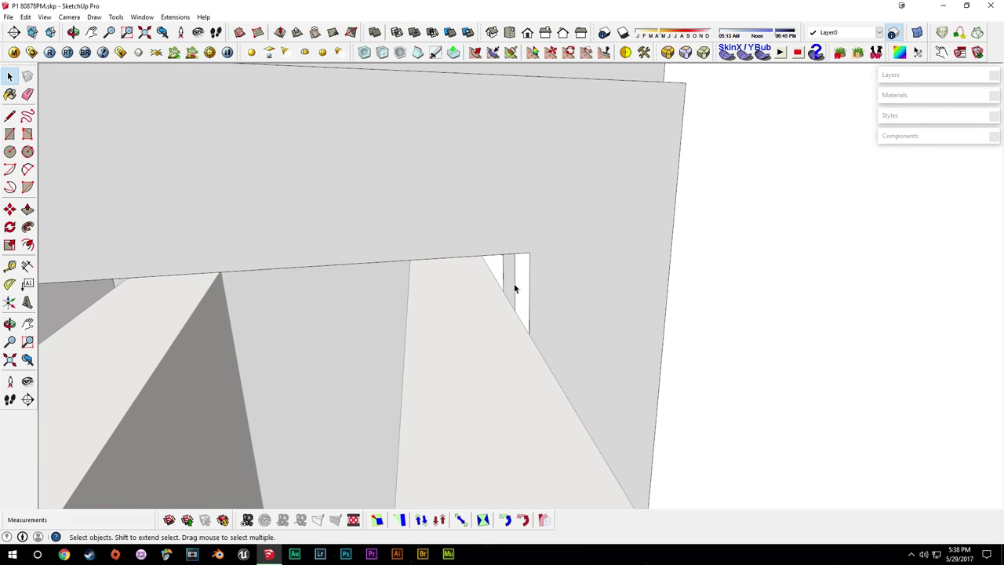
key("p")
left_click(509, 283)
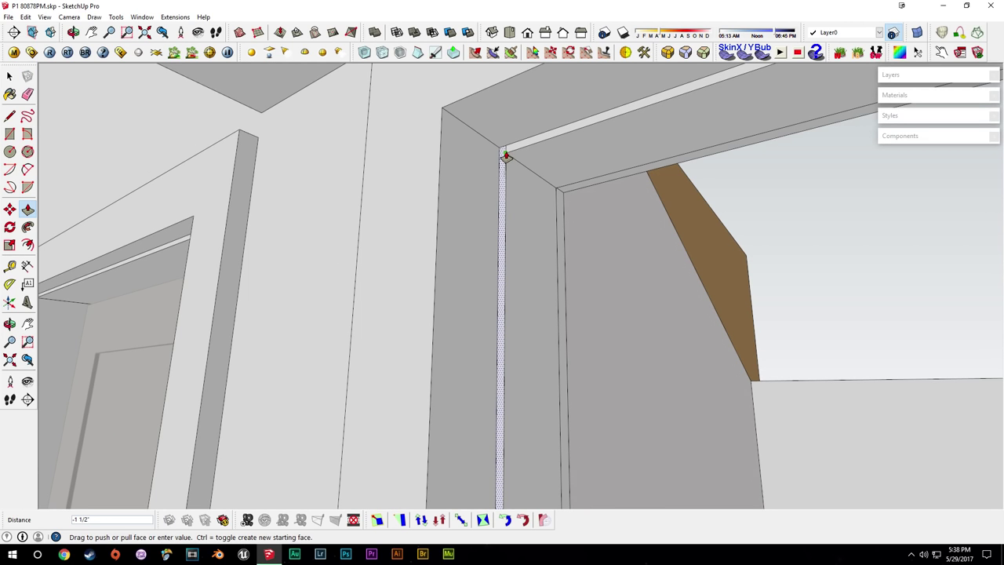
left_click(506, 153)
key("space")
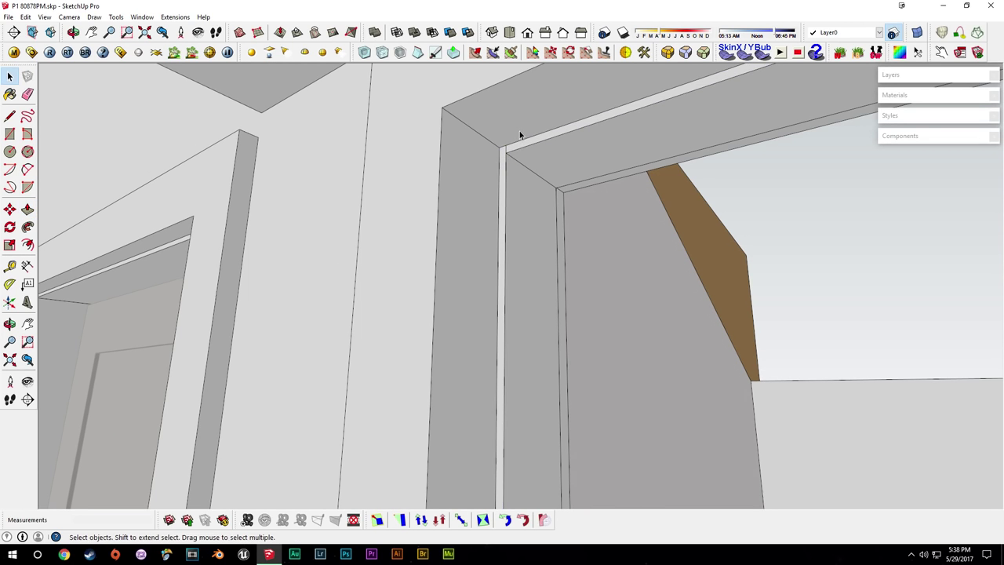
Place a guide on the header's underside parallel to the stop and draw a line along it from jamb to jamb.
middle_click_drag(520, 132, 409, 180)
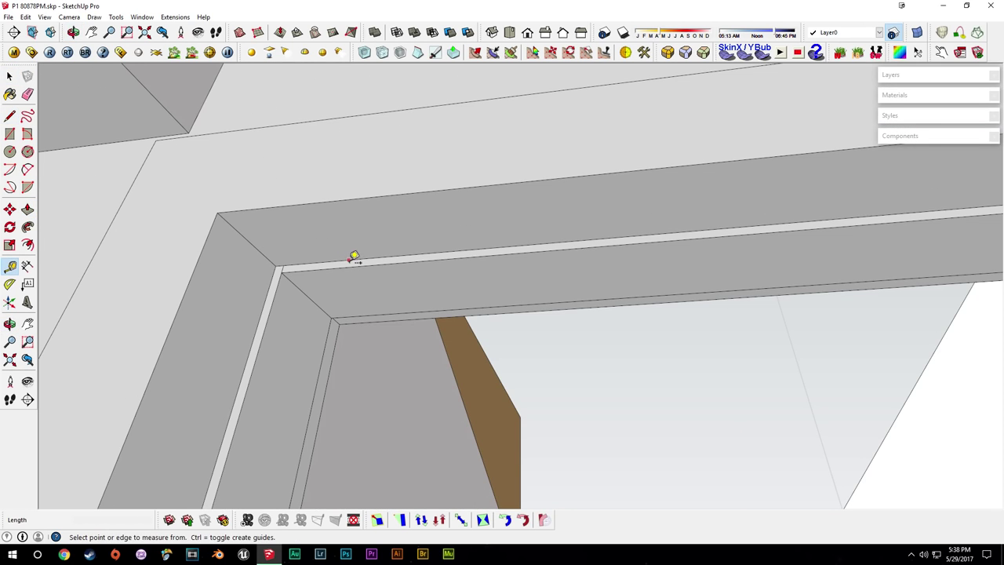
key("Return")
key("space")
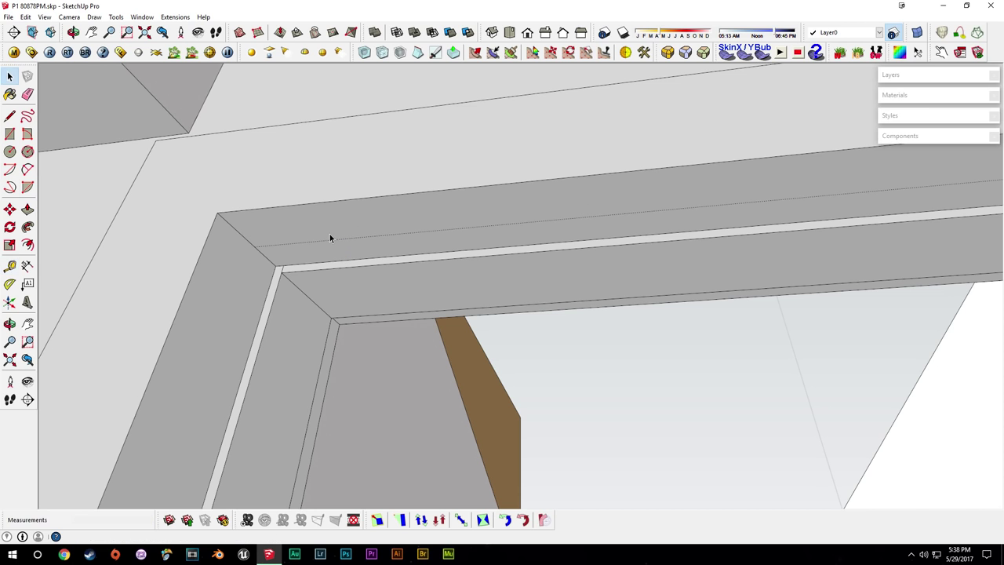
left_click(255, 247)
middle_click_drag(290, 247, 196, 274)
middle_click_drag(501, 313, 579, 398)
scroll(696, 336, "up", 3)
middle_click_drag(683, 332, 648, 337)
left_click(630, 334)
key("space")
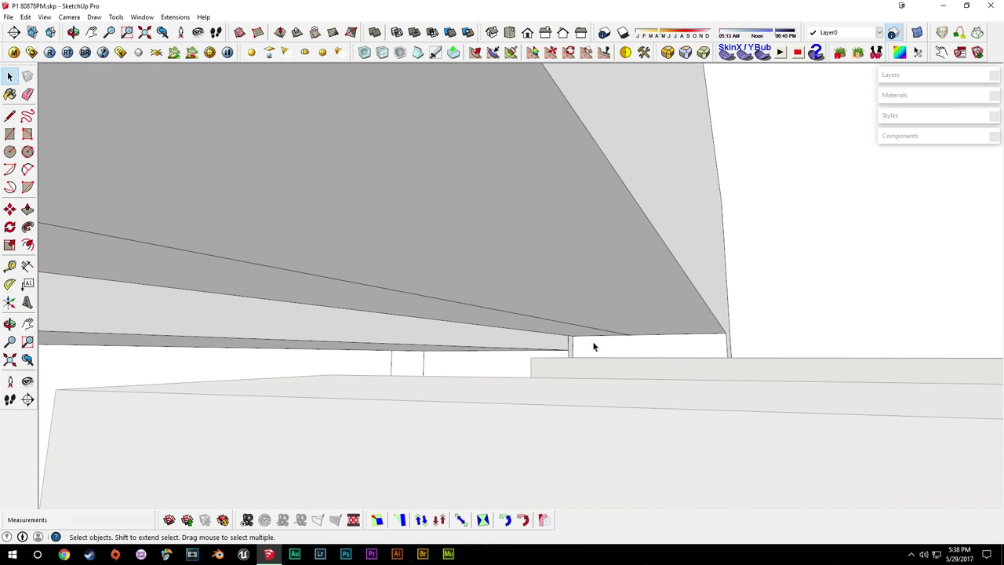
Try to pull the header strip between the new line and the stop down by about 1/2".
key("p")
left_click(540, 326)
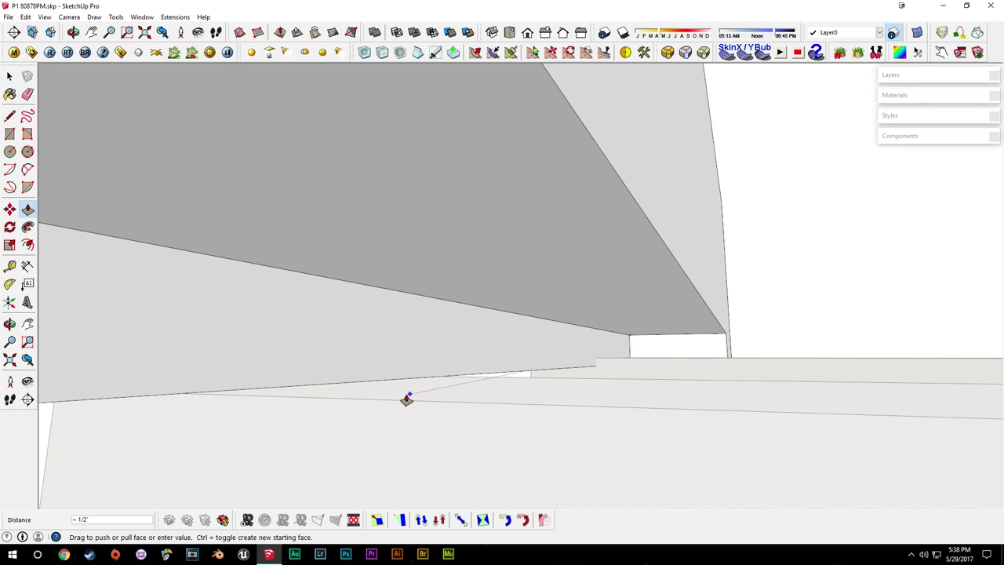
left_click(463, 407)
Measure the vertical gap between the tops of the door leaves and the header with the Line tool.
middle_click_drag(676, 349, 353, 406)
scroll(372, 179, "down", 2)
scroll(372, 368, "down", 2)
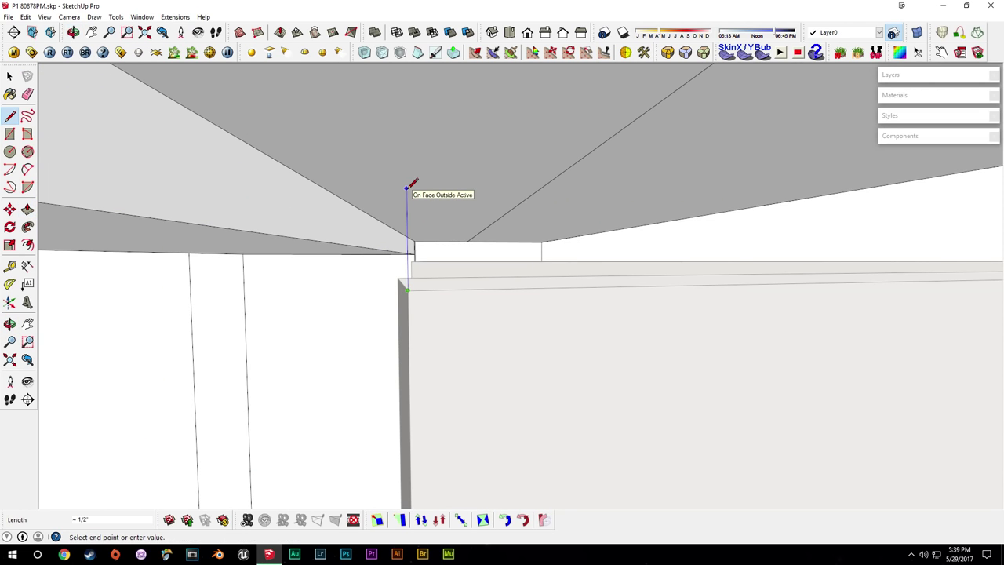
key("Escape")
middle_click_drag(469, 301, 420, 249)
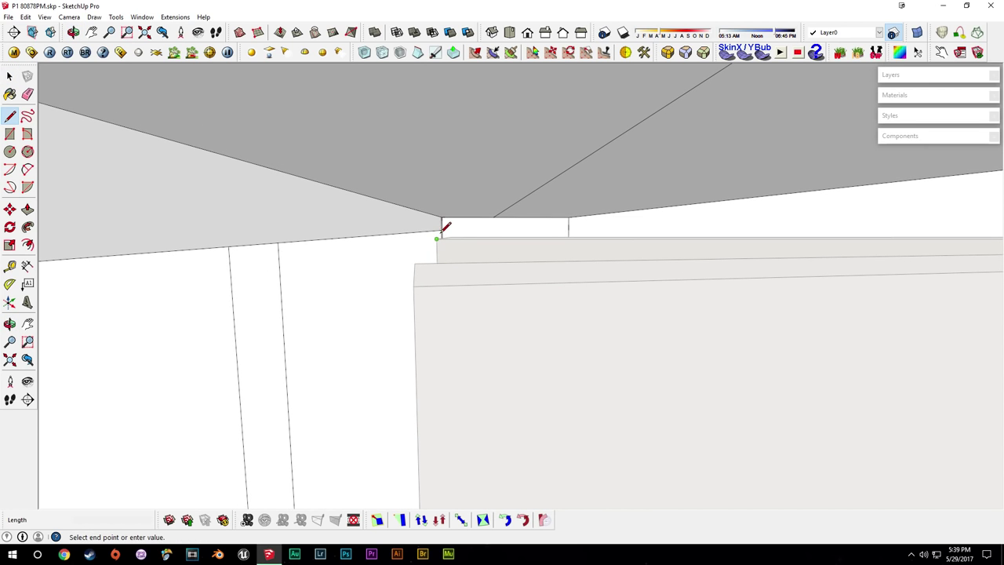
middle_click_drag(437, 211, 489, 215)
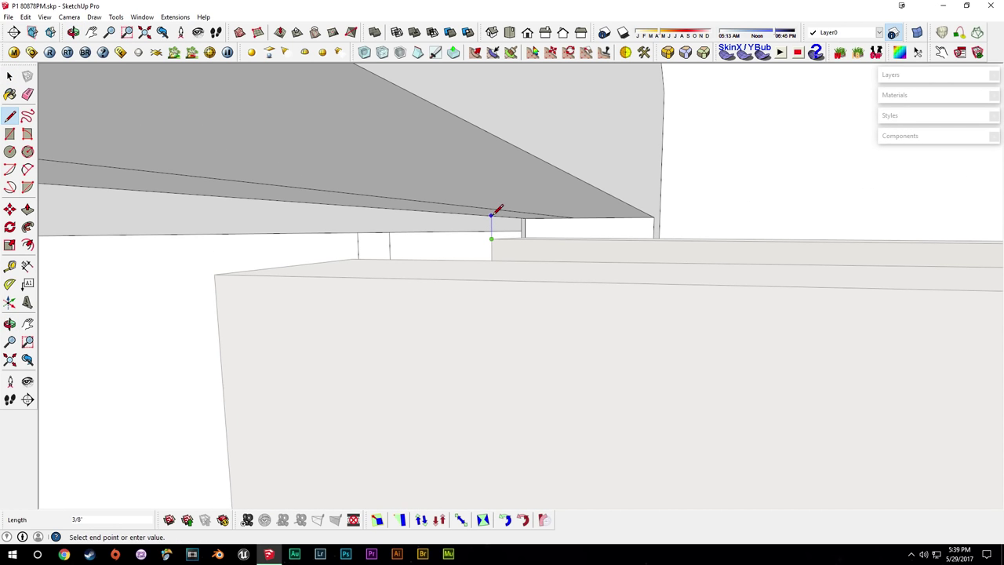
key("Escape")
key("space")
Open the closet door component and move the front leaf by about 1/8".
middle_click_drag(623, 279, 255, 343)
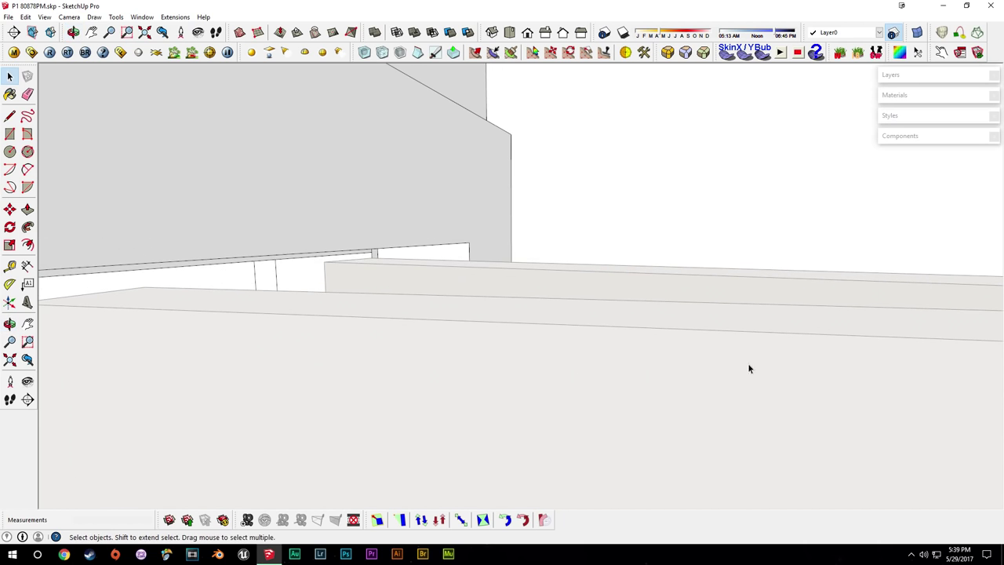
middle_click_drag(748, 363, 382, 315)
left_click(796, 394)
middle_click_drag(795, 395, 383, 381)
double_click(553, 397)
left_click(560, 395)
scroll(608, 383, "up", 5)
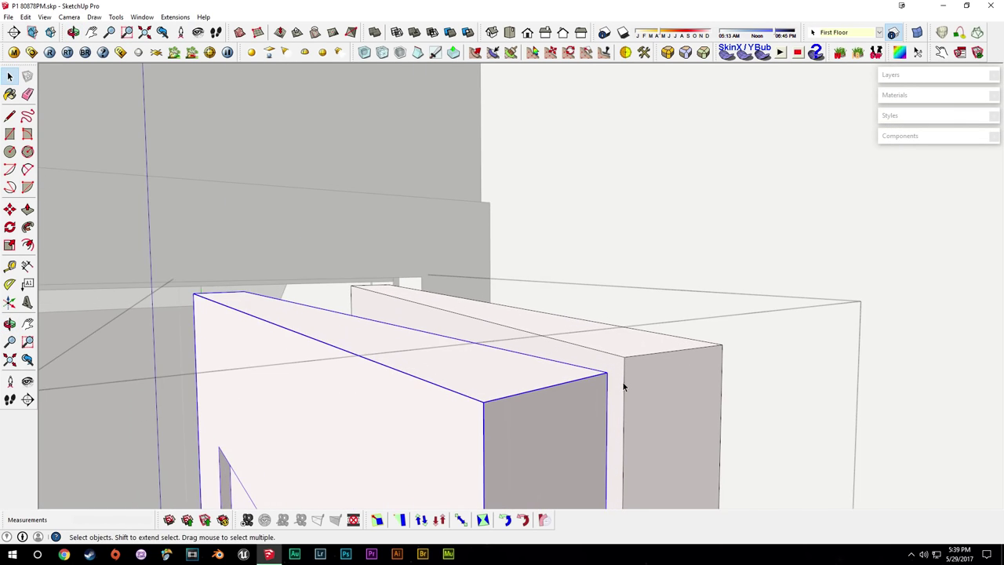
key("m")
key("shift")
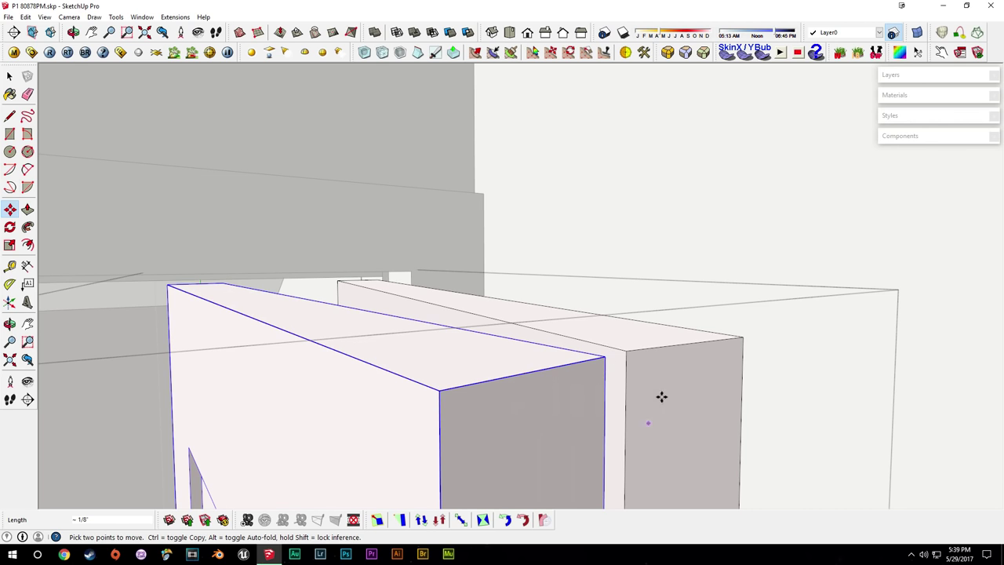
scroll(502, 376, "down", 1)
key("space")
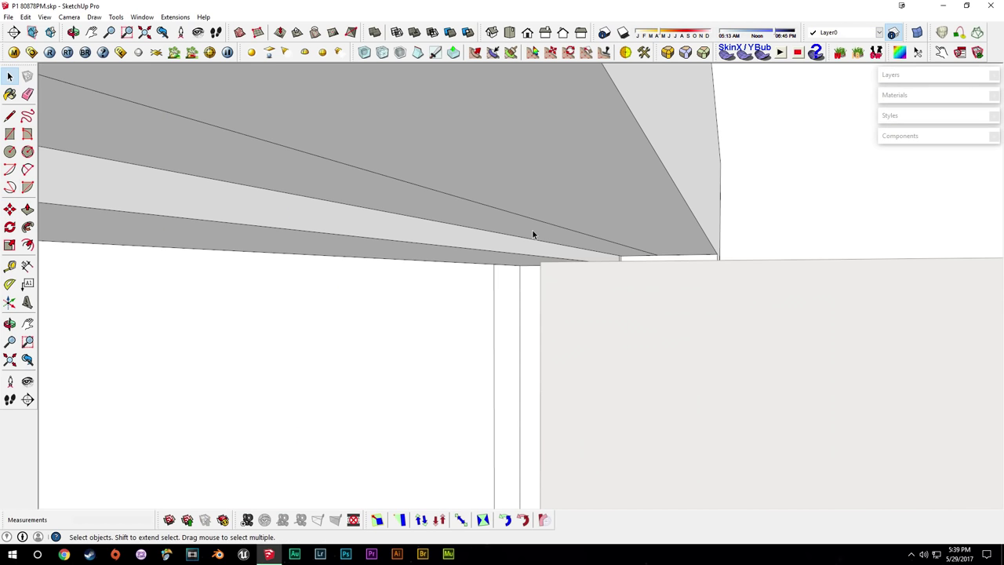
Pull the header strip between the drawn line and the stop down 3/8", level with the stop's underside.
left_click(533, 229)
key("p")
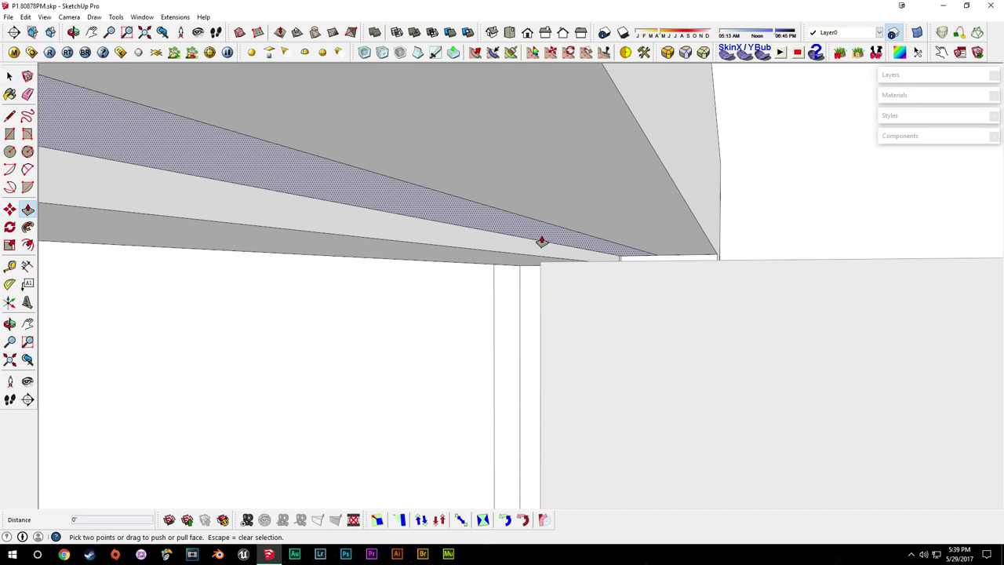
left_click(541, 239)
left_click(596, 264)
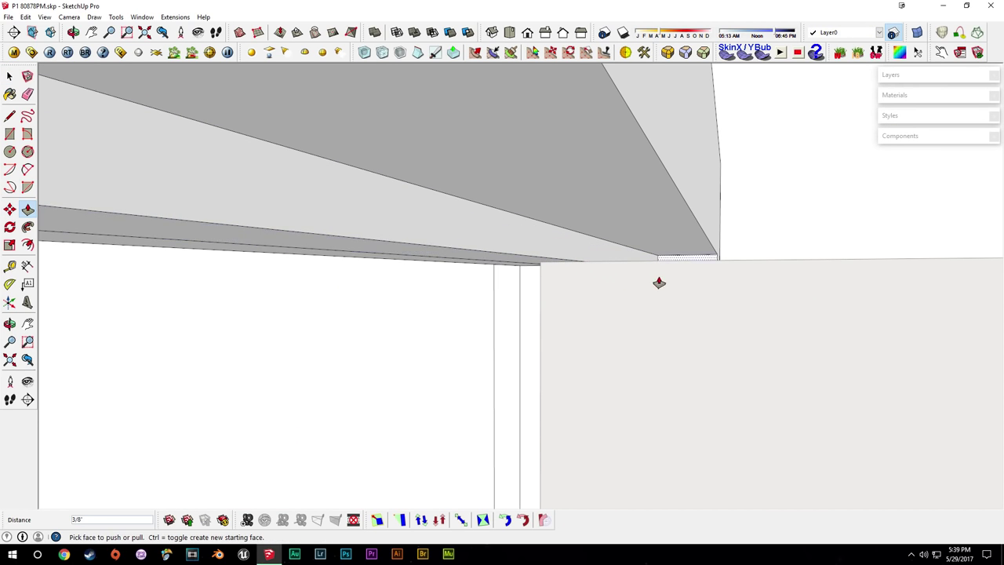
Offset a guide 1/8" from the edge of the lowered header strip to mark the upper track's lip.
middle_click_drag(659, 281, 592, 301)
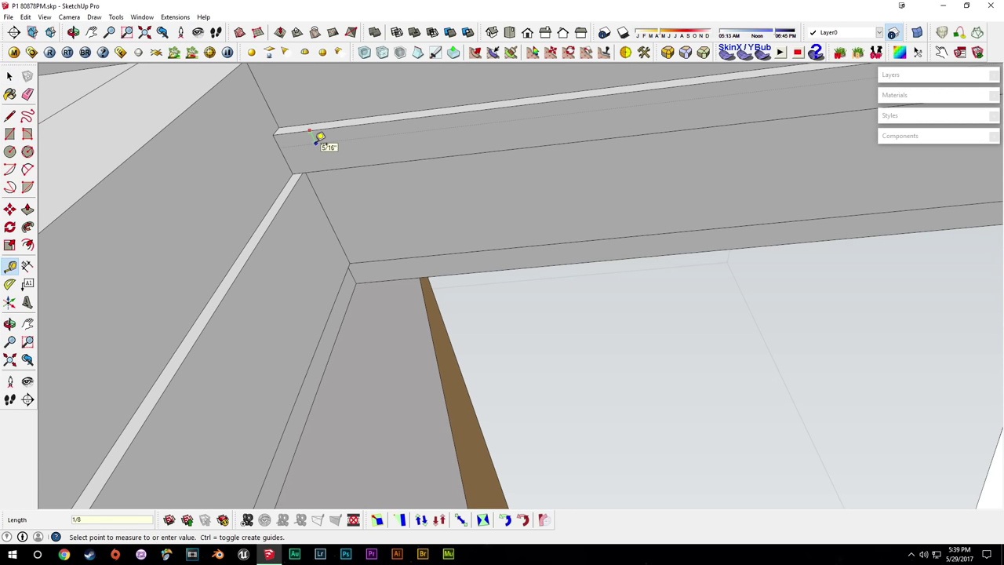
type("8")
key("Return")
key("space")
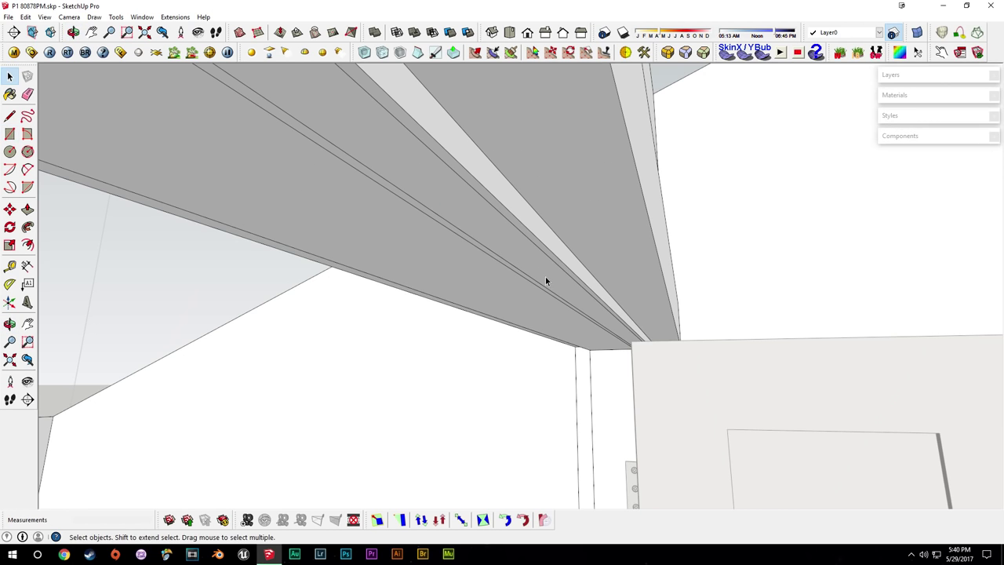
Push the strip between the lip lines up 1/4" to recess the upper door track.
key("p")
left_click(463, 208)
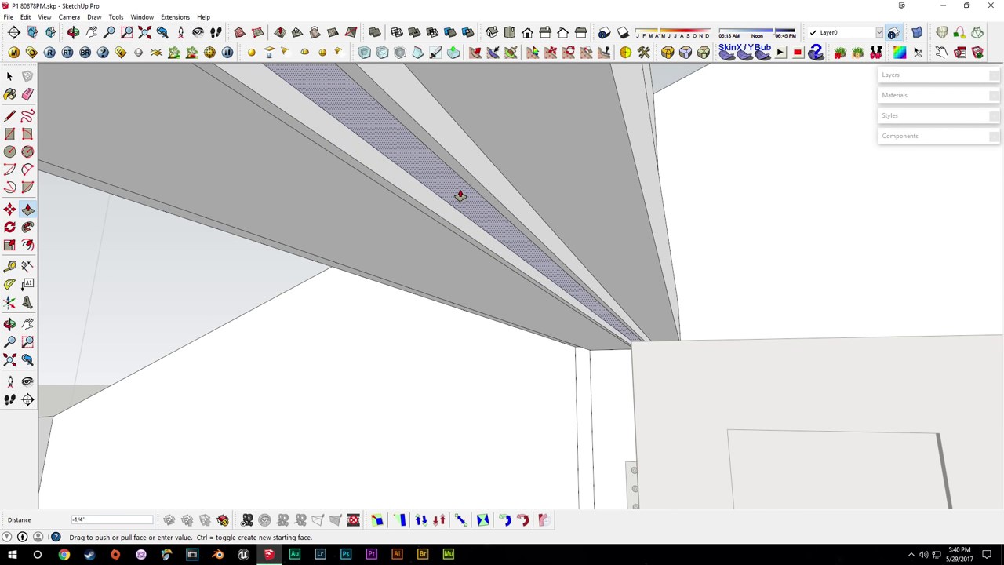
middle_click_drag(541, 196, 653, 441)
scroll(513, 313, "down", 3)
middle_click_drag(710, 418, 553, 402)
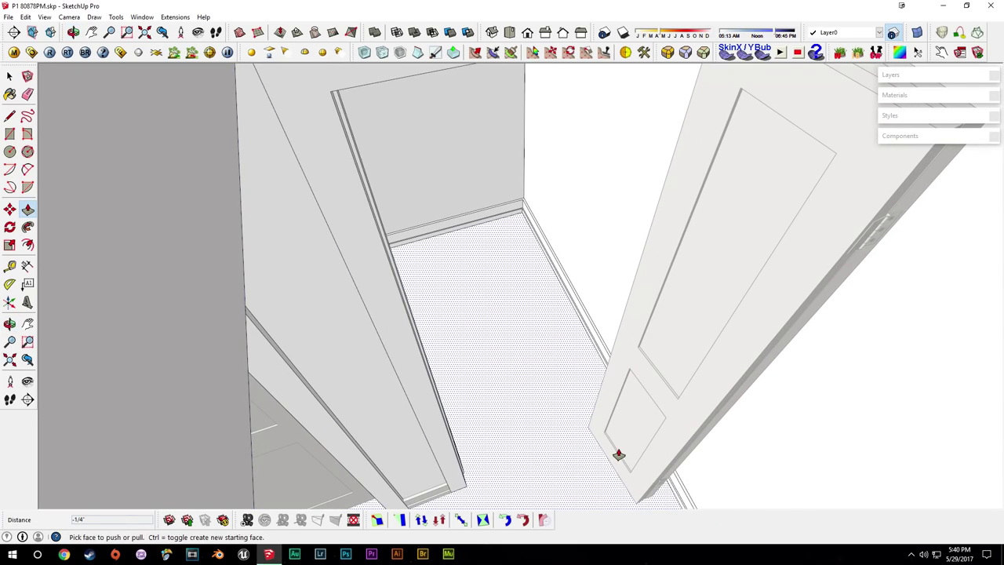
Draw a line on the floor across the door opening, ending at the corner of the jamb stop.
scroll(583, 450, "up", 4)
middle_click_drag(578, 455, 762, 255)
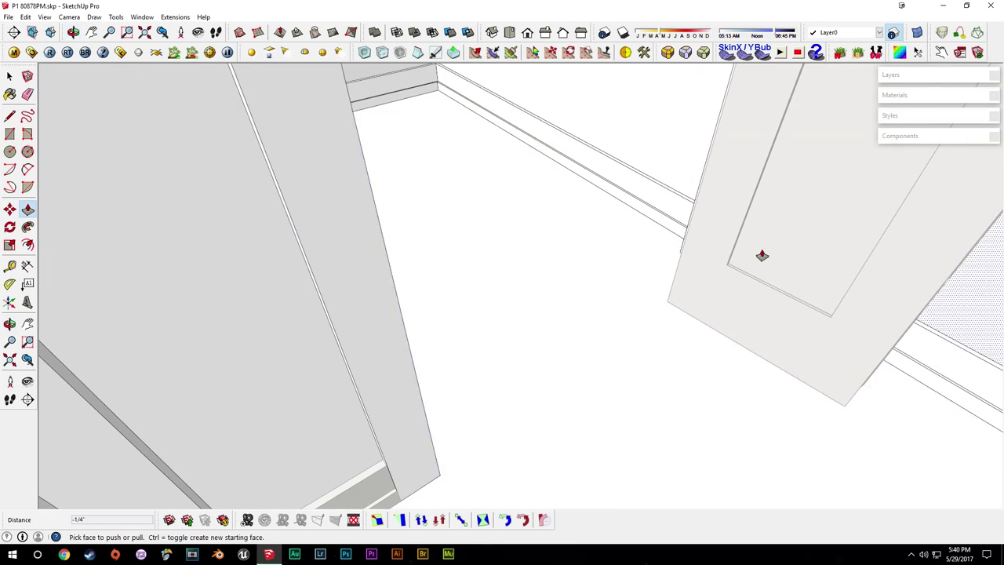
scroll(706, 314, "up", 6)
middle_click_drag(634, 380, 334, 266)
key("space")
middle_click_drag(628, 258, 424, 321)
middle_click_drag(552, 193, 761, 228)
left_click(730, 186)
key("space")
Delete the surplus floor geometry near the threshold line and place a guide 1 1/2" parallel to the line.
left_click(642, 158)
key("Delete")
middle_click_drag(642, 157, 672, 234)
left_click(690, 196)
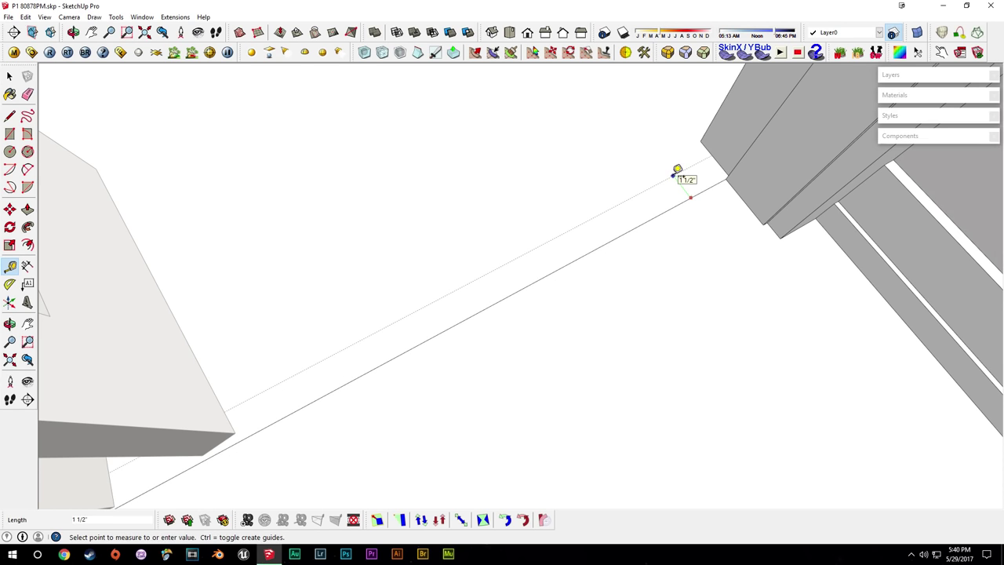
key("Return")
Draw a second floor line along the guide and raise the strip between the two lines by 1/8".
middle_click_drag(673, 176, 593, 224)
middle_click_drag(345, 209, 526, 319, "shift")
key("space")
middle_click_drag(741, 386, 438, 136)
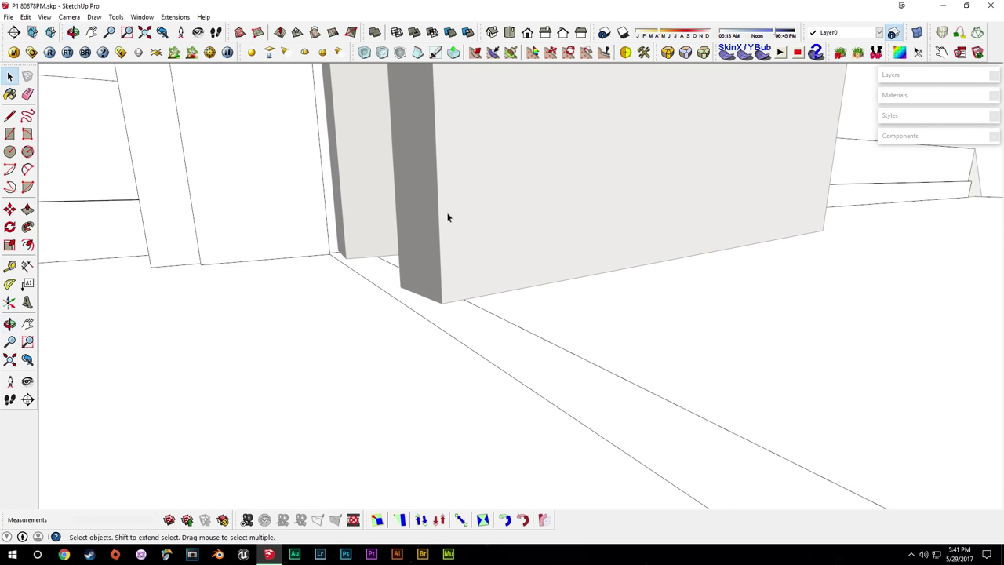
left_click(404, 277)
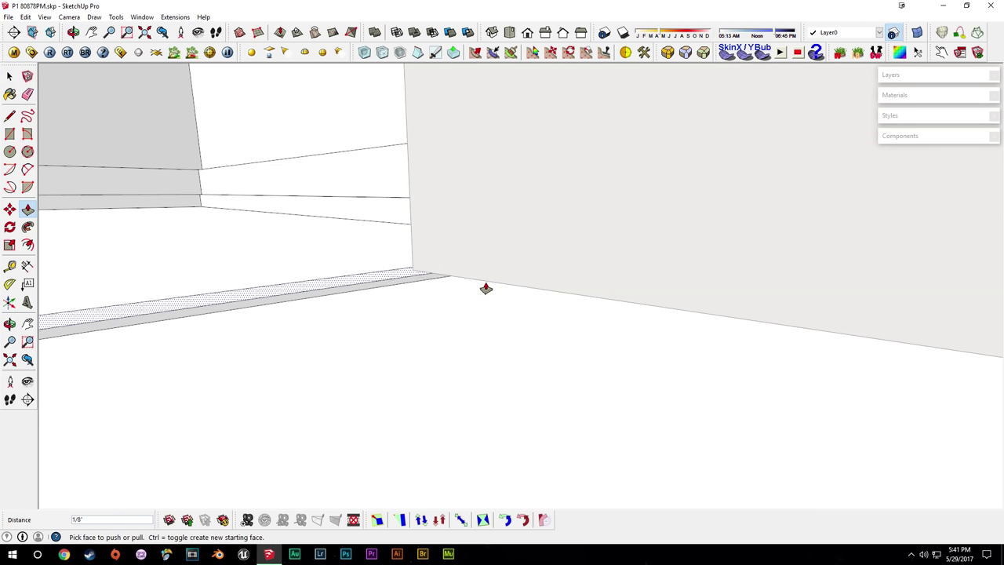
middle_click_drag(399, 252, 656, 369)
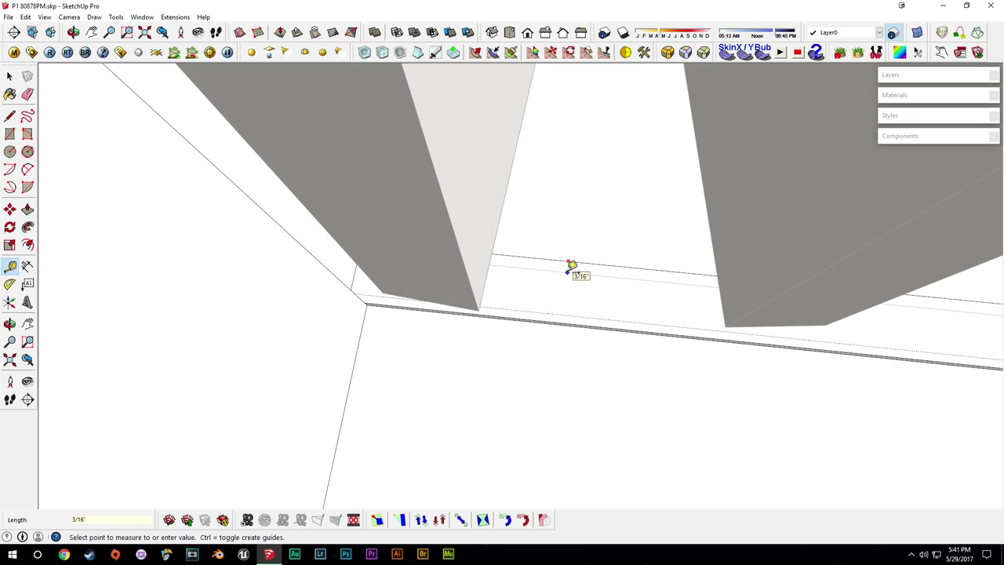
Draw a rectangle on the floor at the door opening's threshold track and push/pull the adjoining faces.
key("space")
middle_click_drag(369, 285, 493, 360)
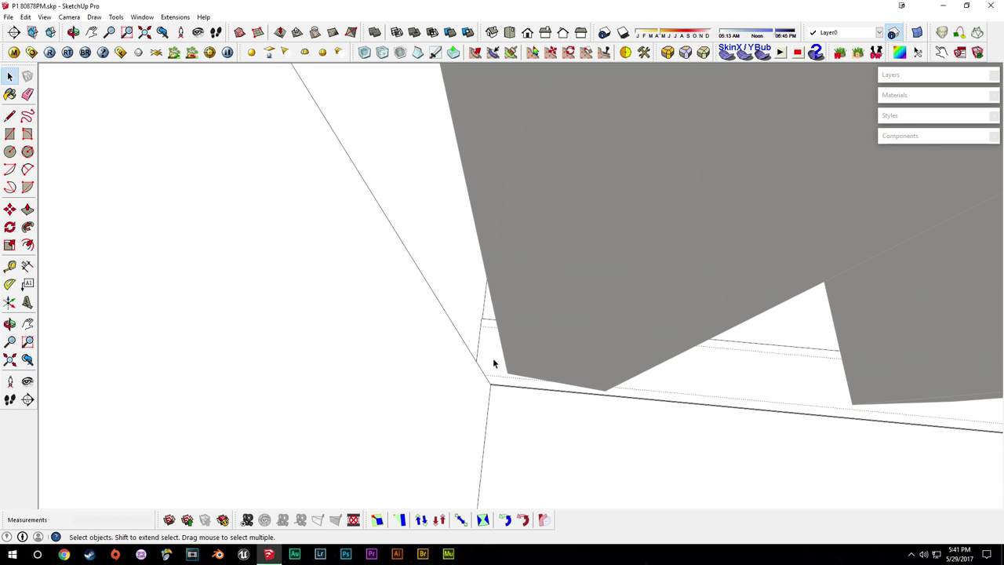
middle_click_drag(480, 325, 549, 383)
middle_click_drag(757, 398, 118, 243, "shift")
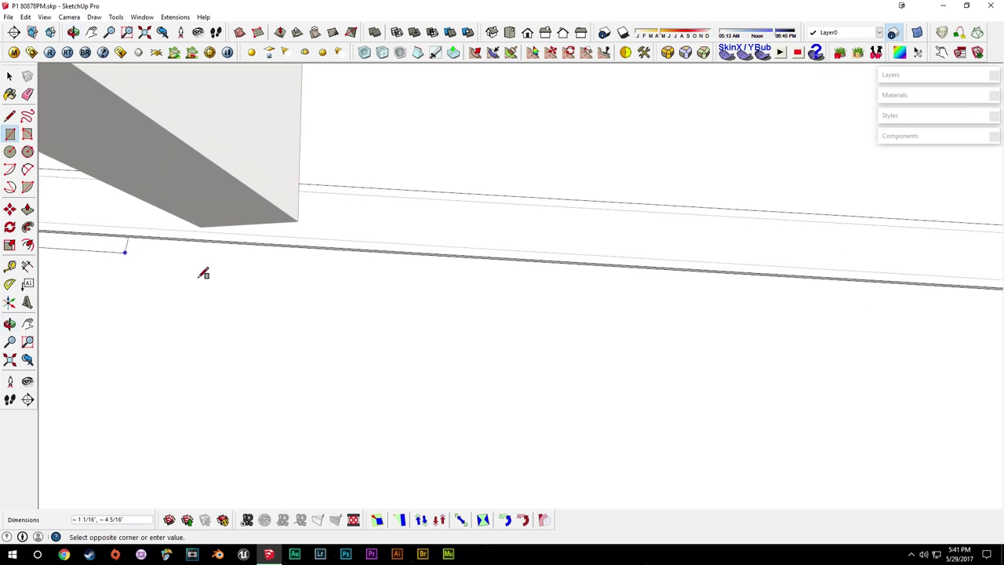
scroll(117, 244, "down", 3)
left_click(714, 276)
middle_click_drag(714, 276, 419, 291)
key("p")
left_click(412, 293)
left_click(414, 297)
middle_click_drag(547, 284, 639, 325)
left_click(376, 278)
left_click(377, 285)
Hide the Second Floor layer.
scroll(390, 304, "down", 3)
middle_click_drag(389, 305, 427, 371)
scroll(544, 372, "down", 5)
middle_click_drag(427, 372, 581, 308, "shift")
scroll(566, 222, "down", 8)
scroll(582, 308, "up", 4)
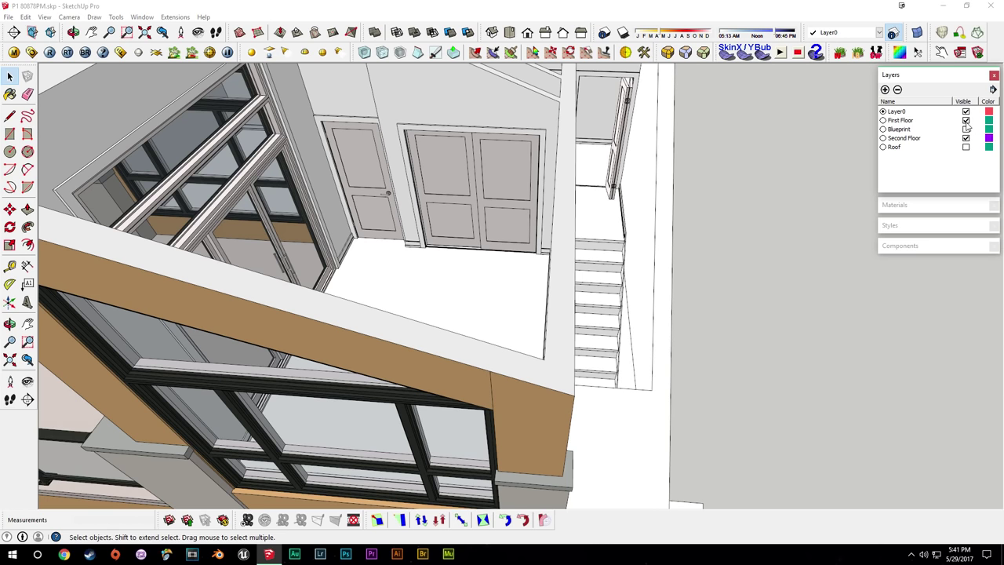
left_click(965, 138)
middle_click_drag(745, 290, 239, 274)
Reassign the doors left floating above the first floor from Layer0 to the Second Floor layer.
left_click(243, 143)
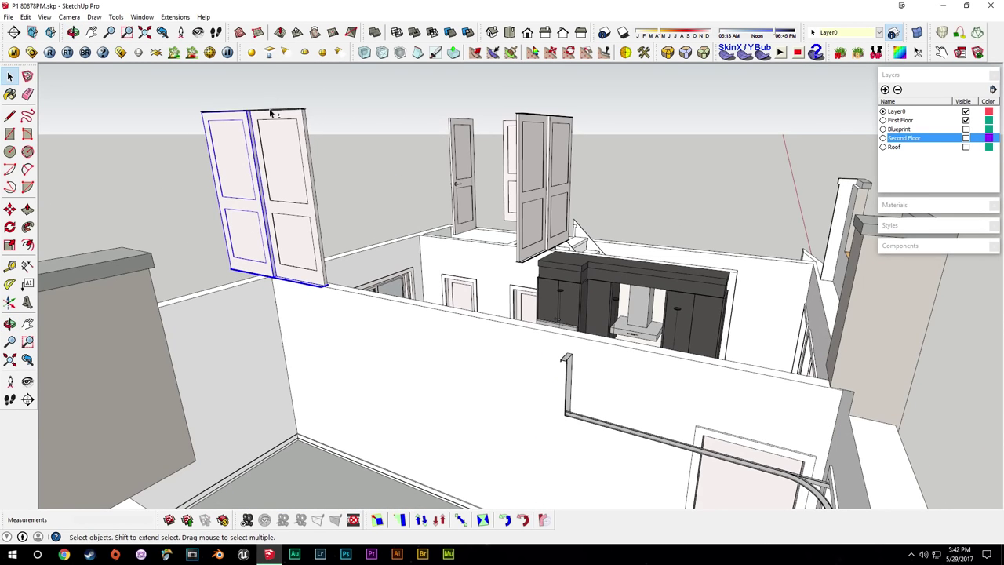
left_click(877, 35)
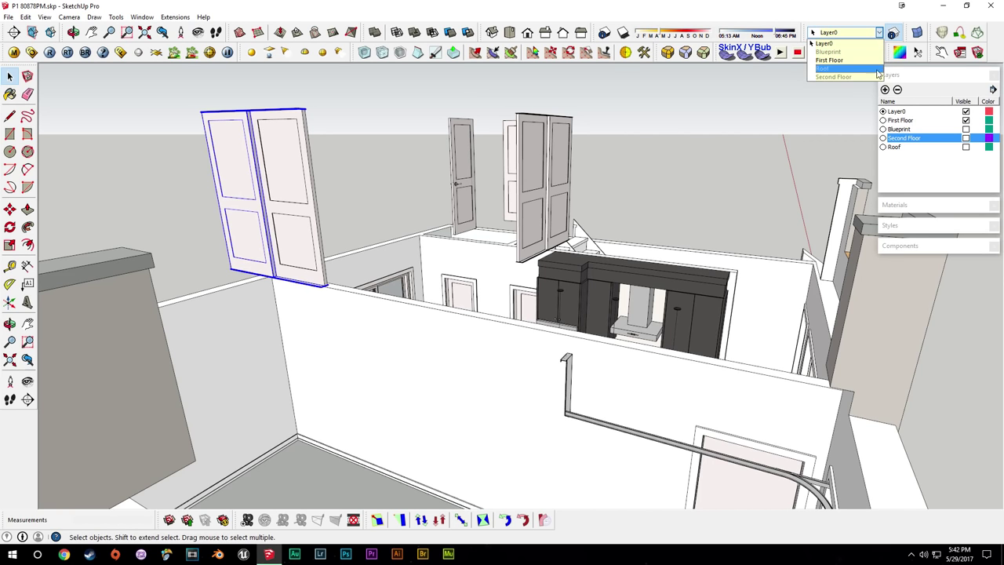
left_click(879, 76)
left_click(304, 130)
scroll(301, 132, "up", 4)
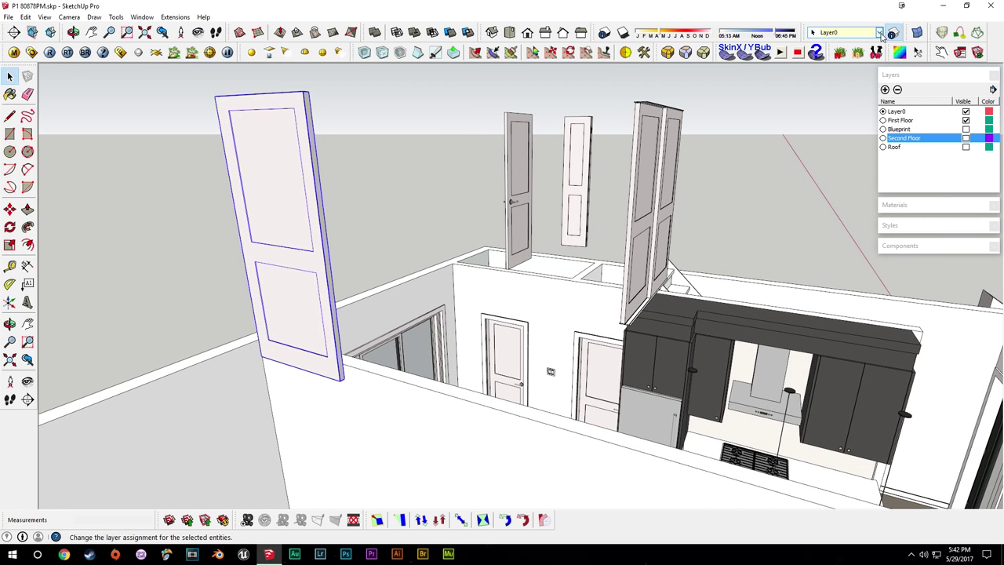
left_click(880, 33)
left_click(844, 72)
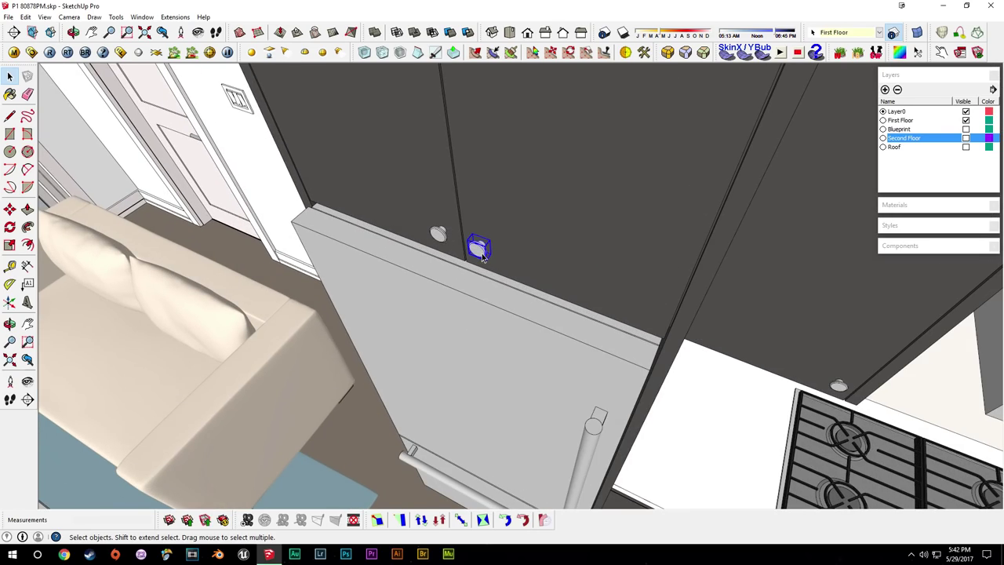
Copy a kitchen cabinet knob, show the Second Floor layer again, and paste the knob onto the folding closet door inside its component.
scroll(481, 251, "down", 6)
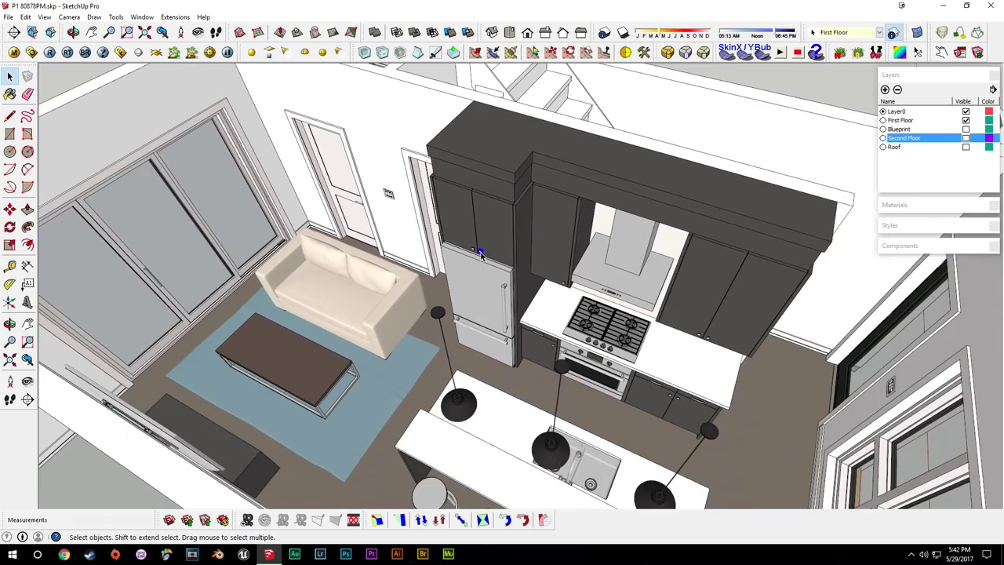
scroll(481, 251, "down", 2)
middle_click_drag(484, 248, 447, 374)
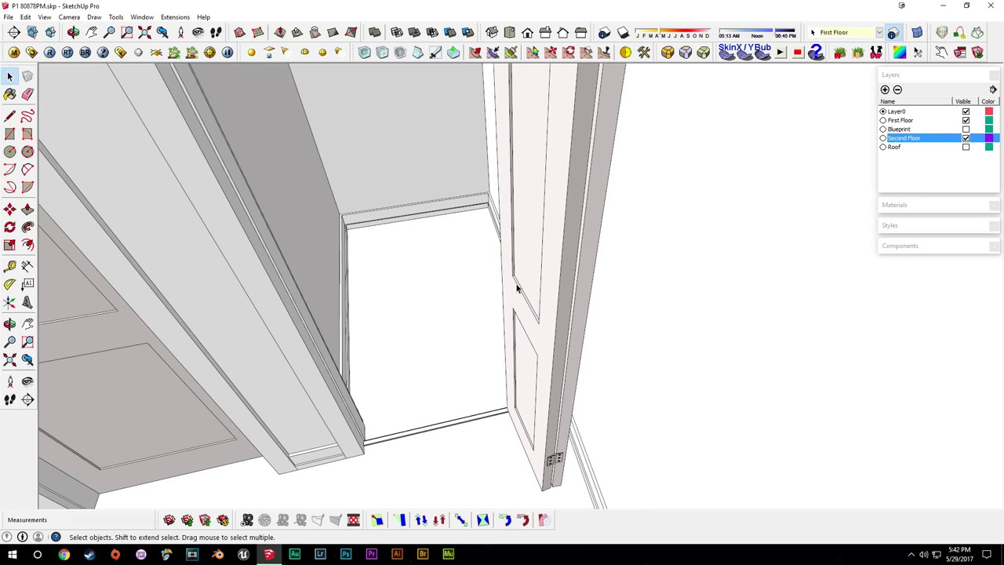
left_click(636, 293)
middle_click_drag(636, 294, 662, 286)
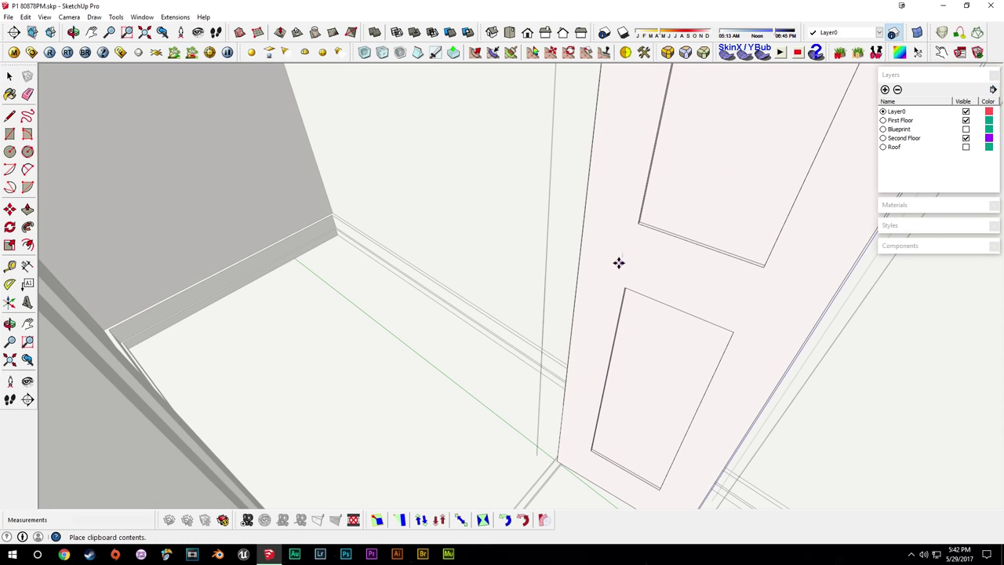
key("m")
middle_click_drag(619, 260, 594, 287)
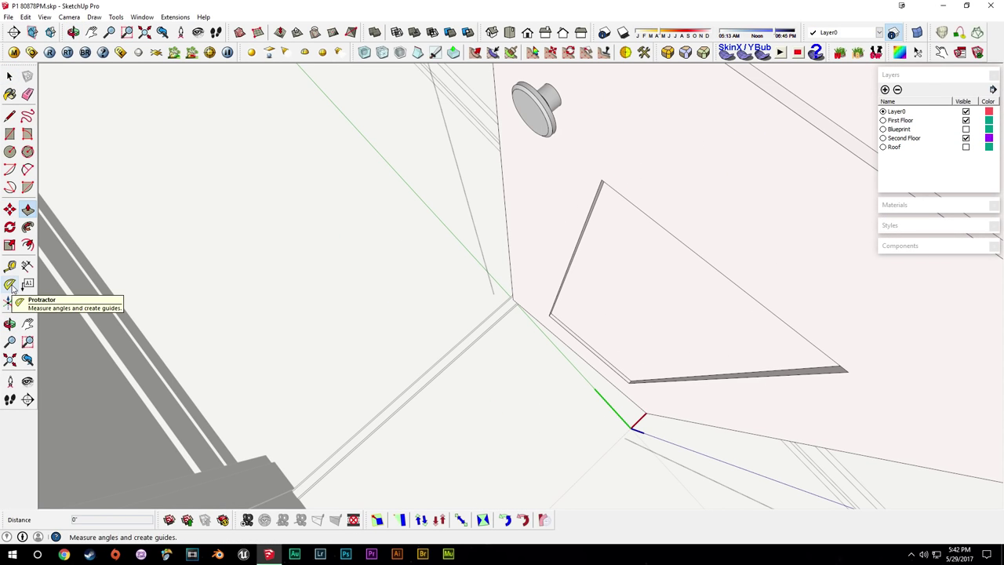
Measure the angle of the folded door leaf from its bottom corner with the Protractor.
left_click(10, 284)
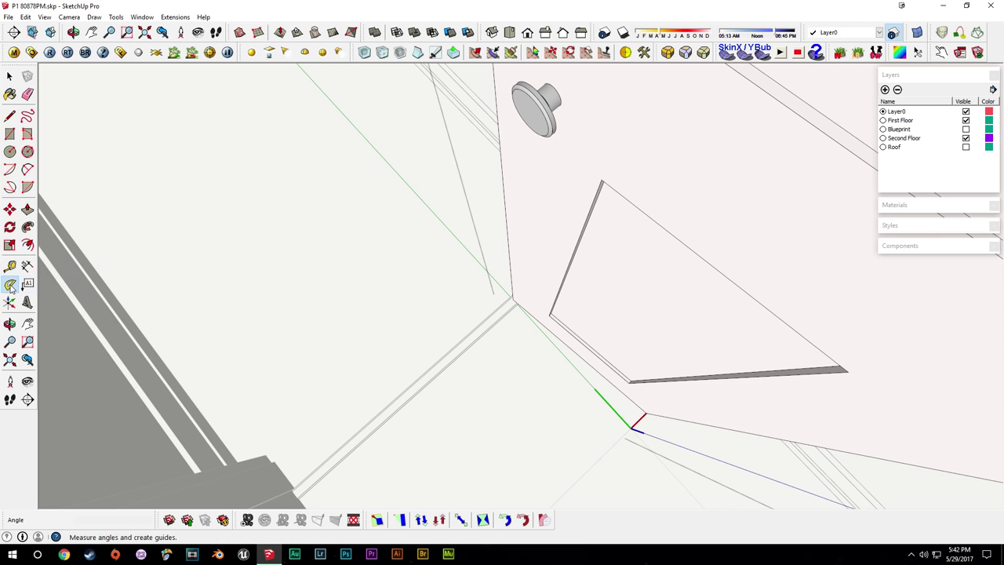
scroll(512, 306, "up", 4)
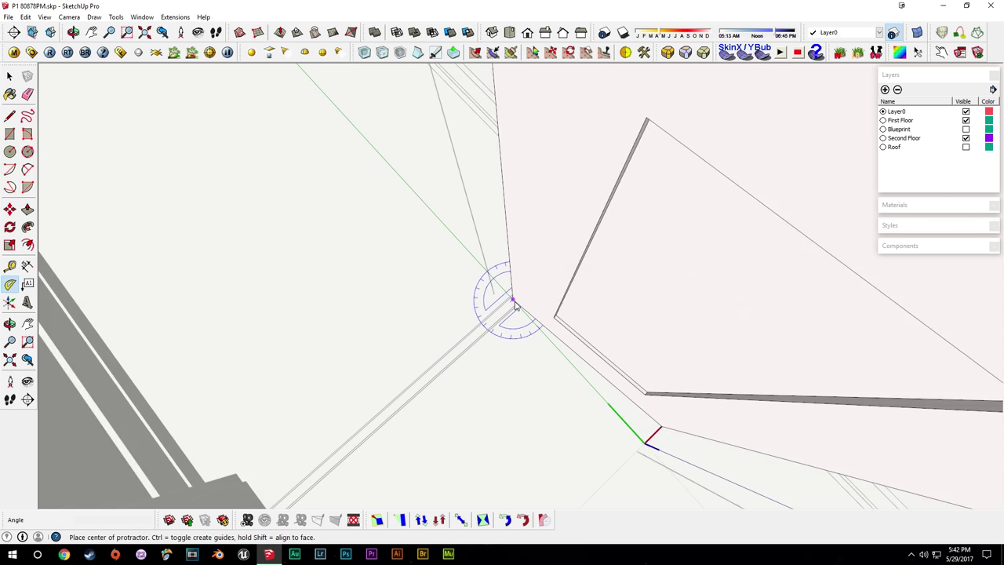
left_click(511, 301)
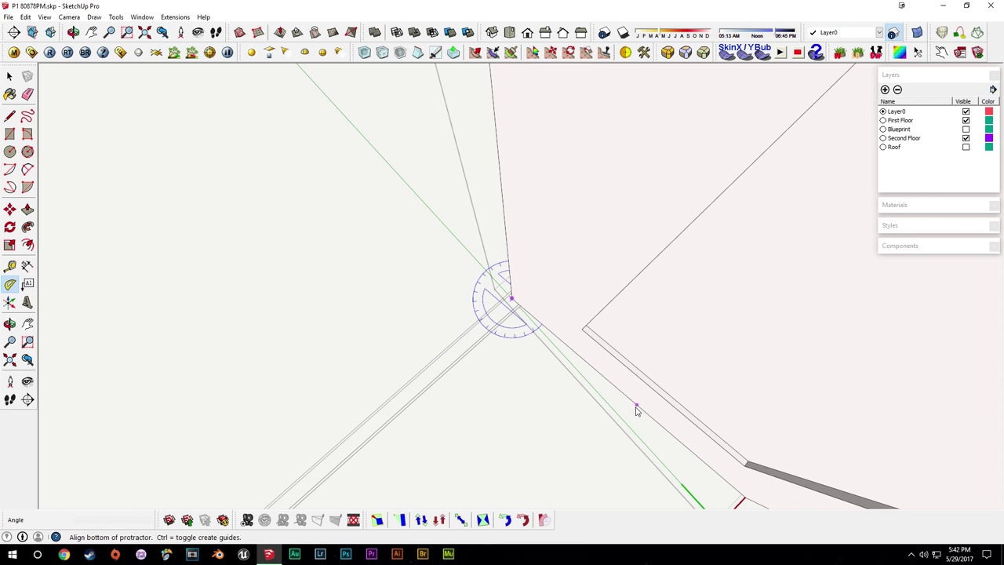
left_click(645, 448)
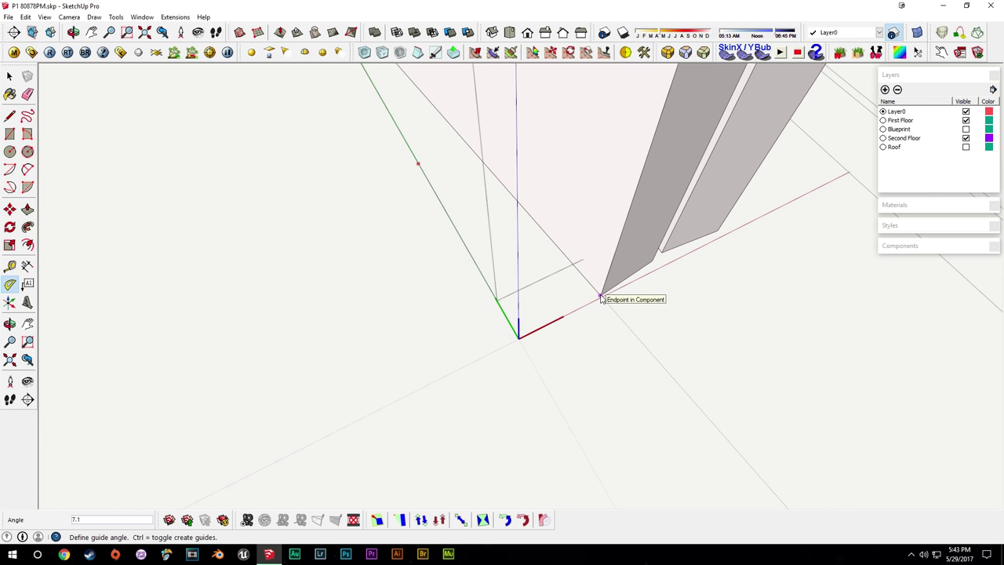
key("space")
Rotate the pasted knob 7.1° to match the angle of the folded door leaf.
middle_click_drag(579, 275, 549, 347)
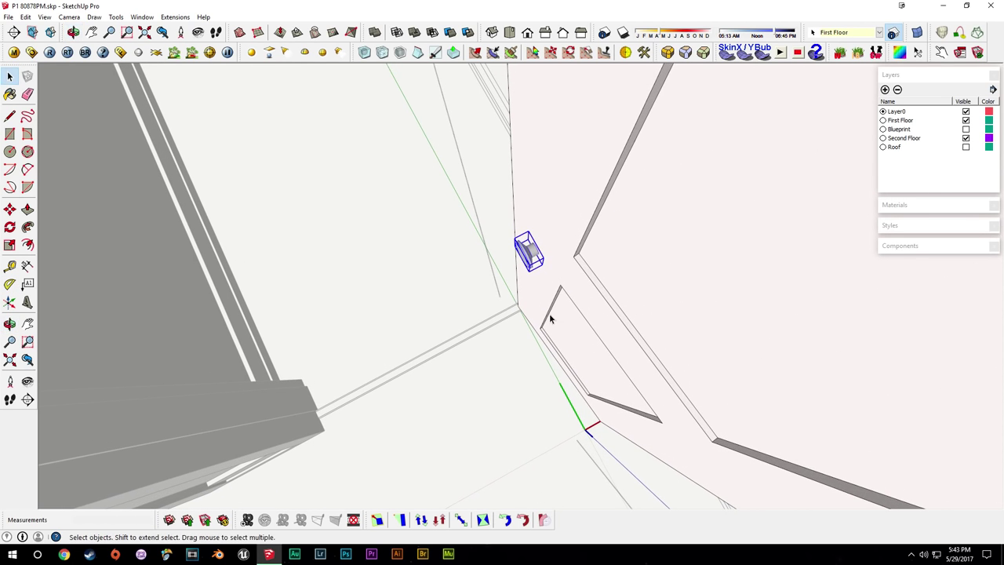
key("q")
left_click(519, 333)
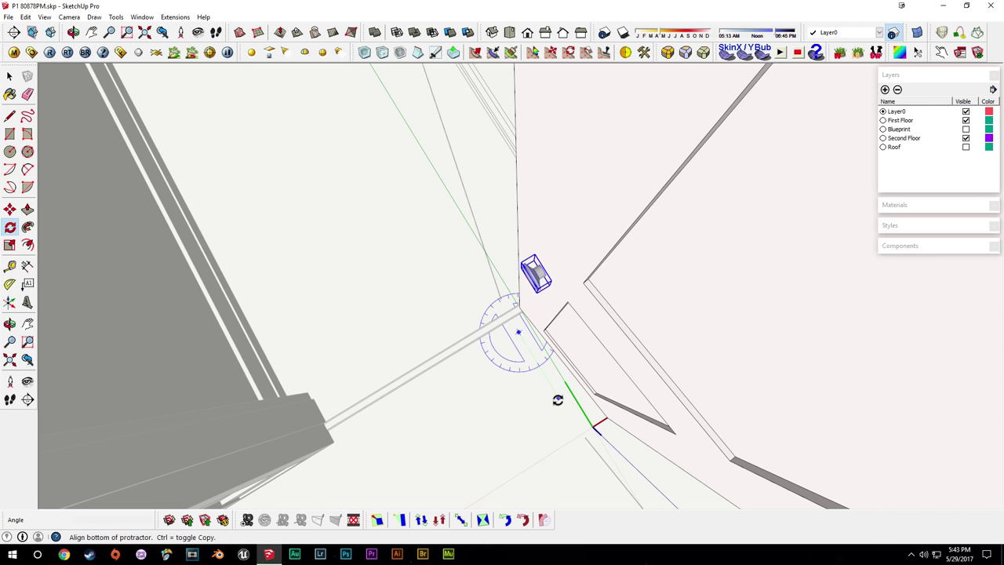
left_click(560, 401)
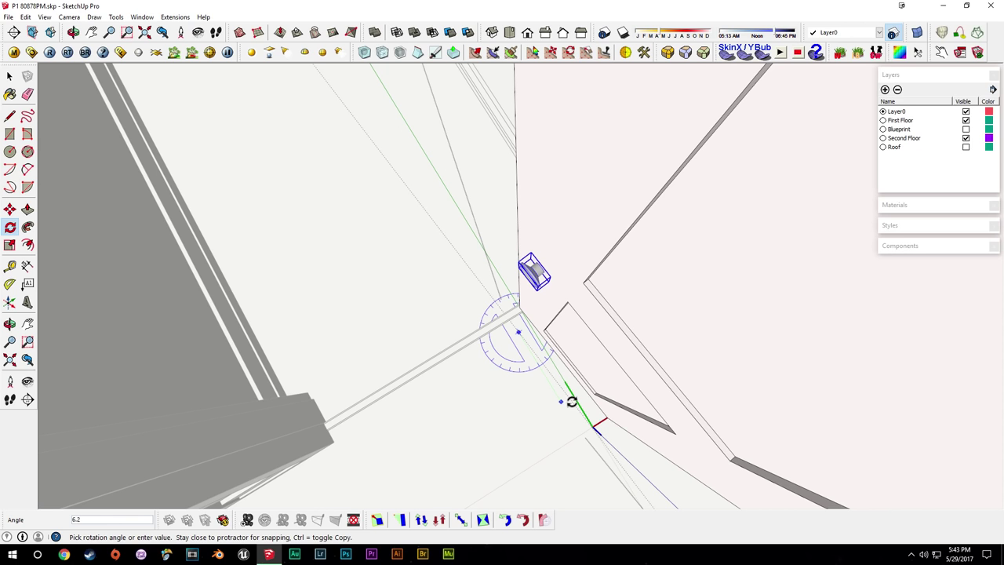
left_click(572, 402)
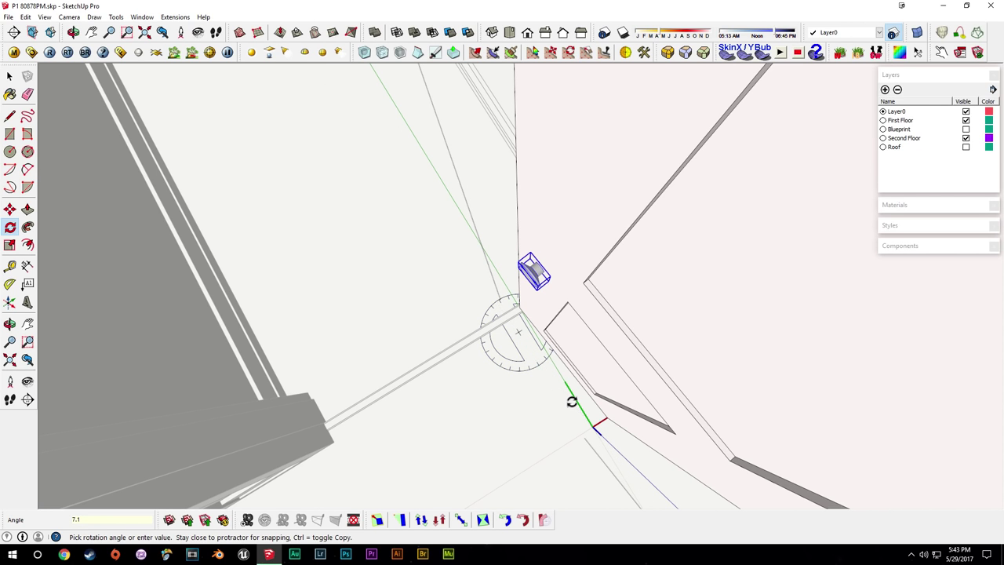
key("space")
Move the knob against the face of the folding door leaf.
scroll(542, 278, "up", 5)
middle_click_drag(542, 278, 597, 213)
key("m")
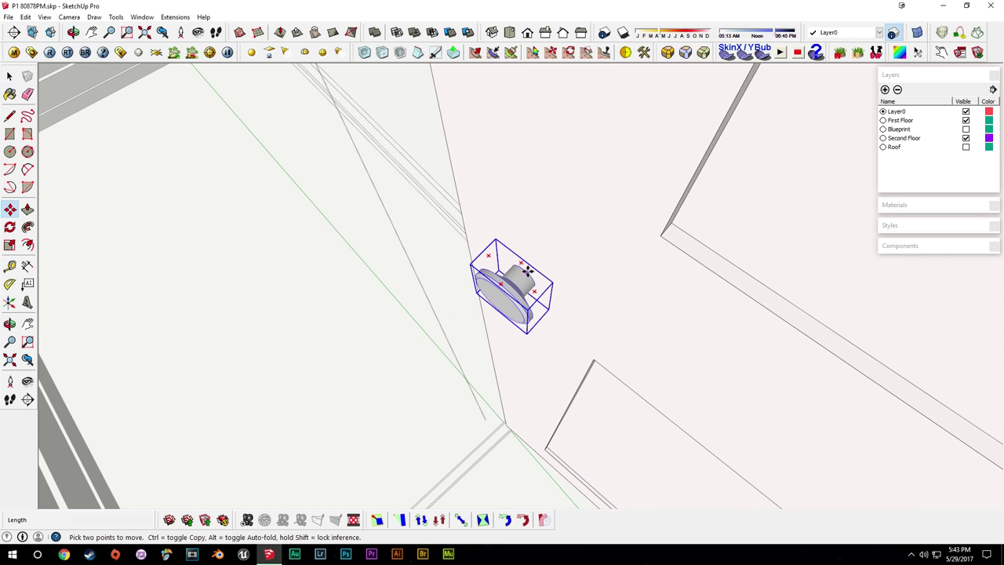
left_click(526, 272)
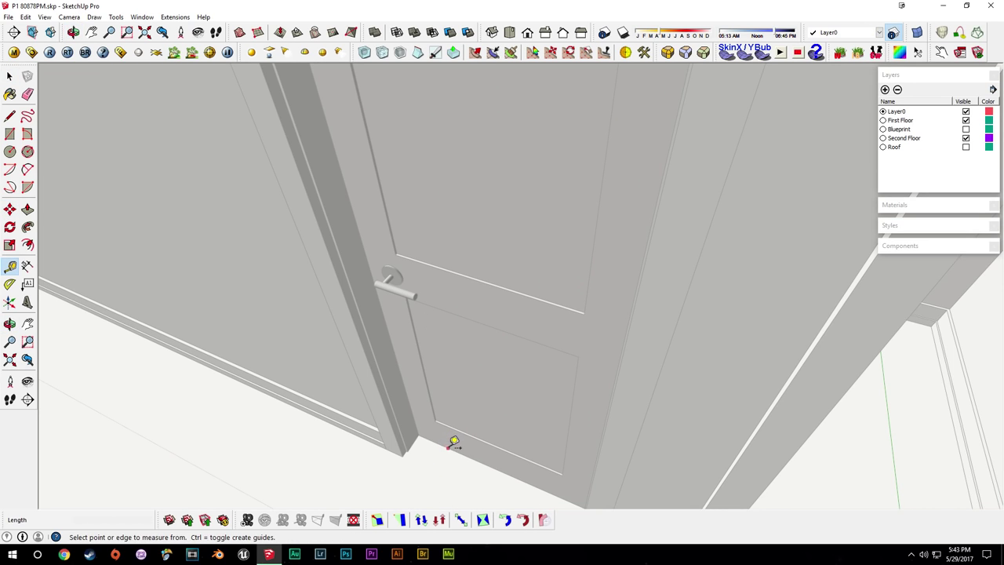
Measure the lever handle height on the neighbouring door and align the closet door knob with a guide at the same height.
left_click(447, 447)
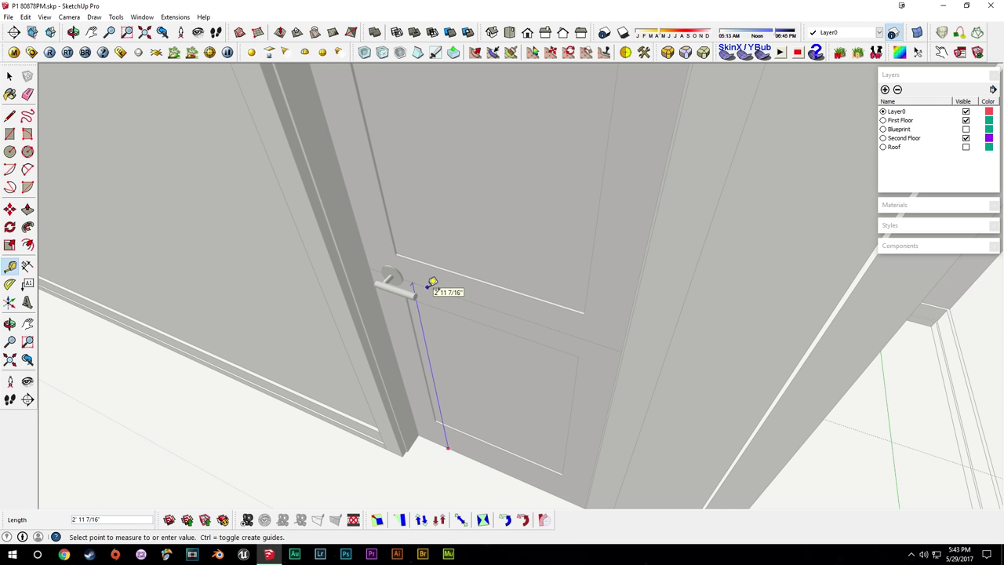
middle_click_drag(427, 287, 588, 298)
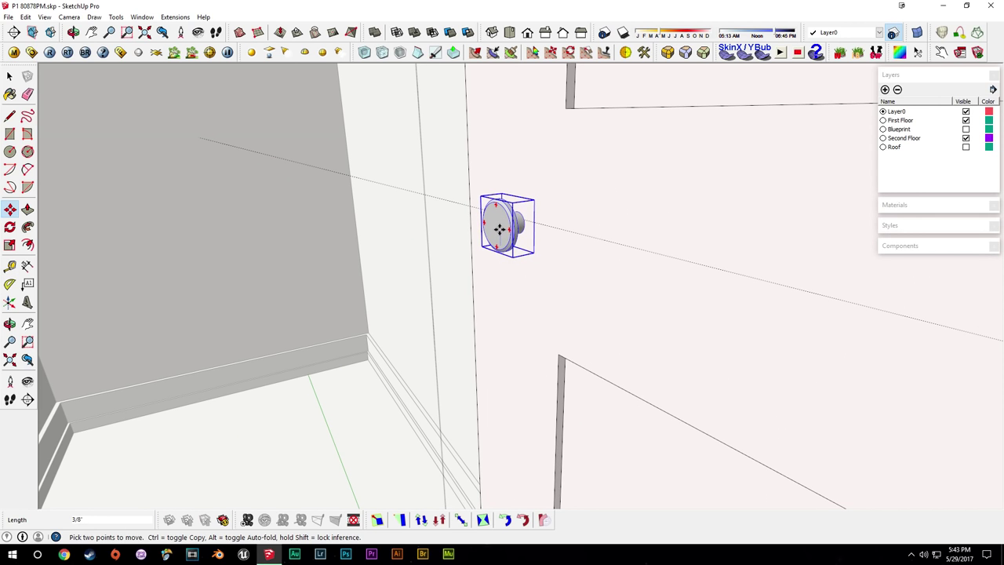
key("space")
Load the GE Profile ENERGY STAR 4.2 IEC Cu. Ft. Frontload Washer from the 3D Warehouse and place it on the closet floor.
middle_click_drag(531, 235, 489, 347)
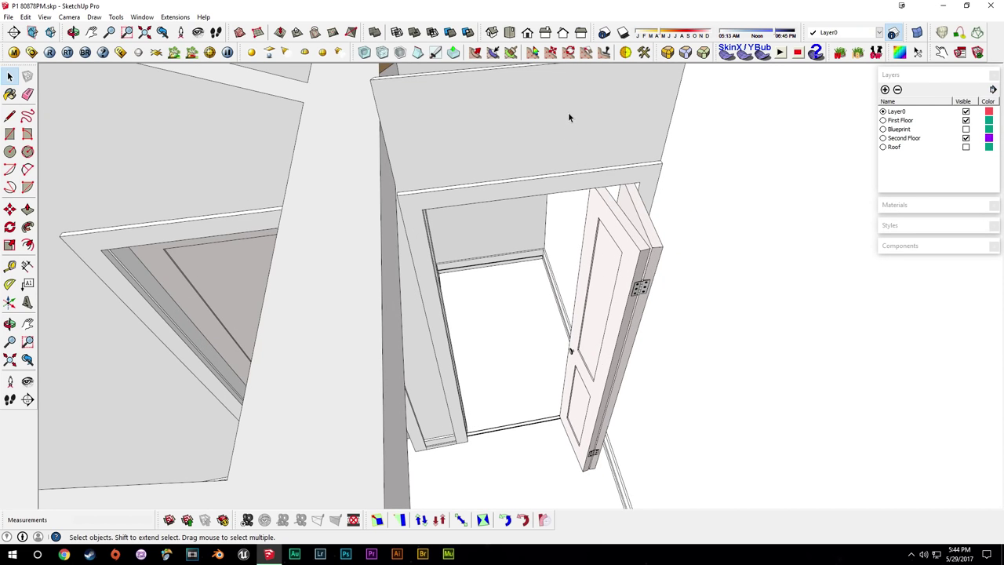
middle_click_drag(569, 117, 571, 416)
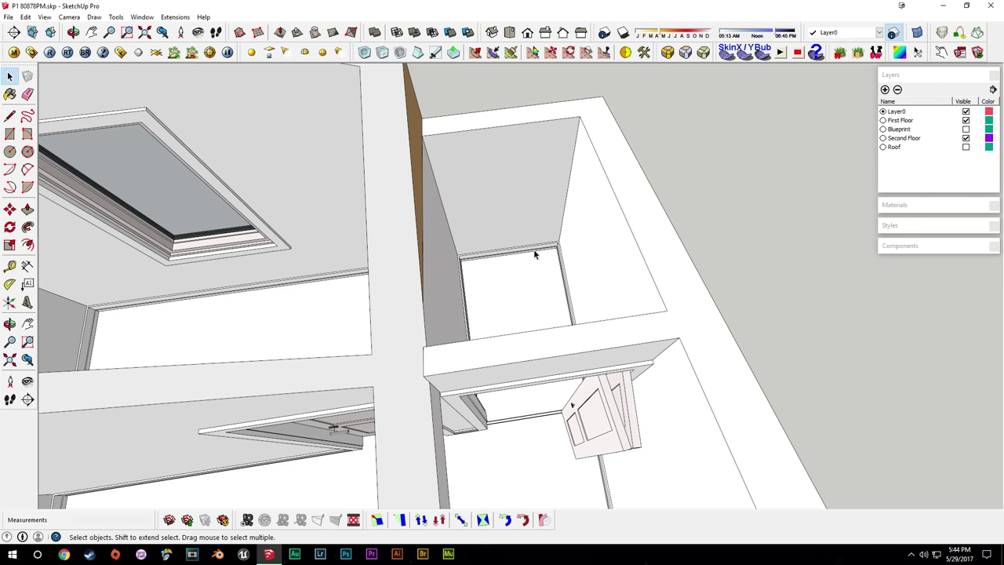
left_click(9, 17)
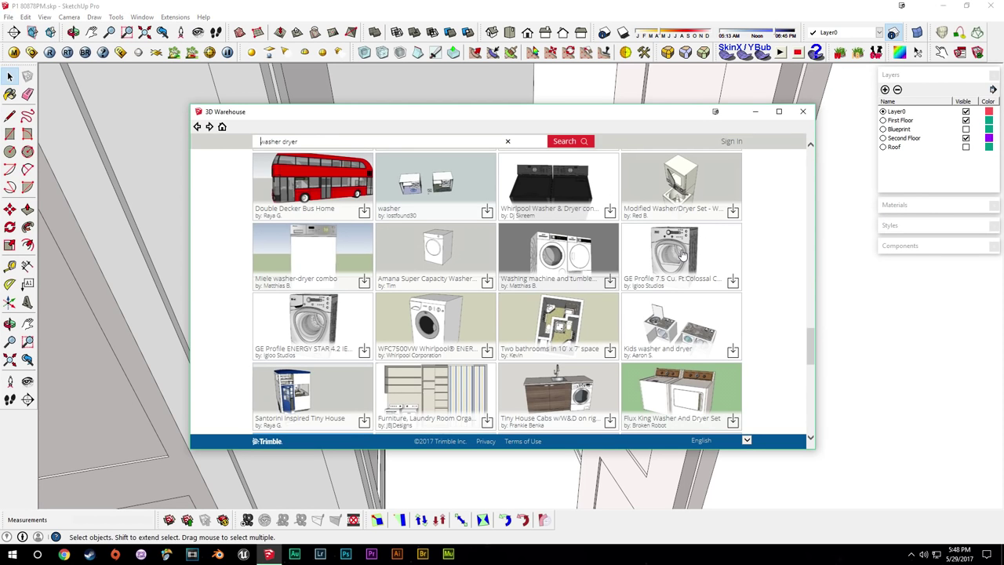
left_click(304, 330)
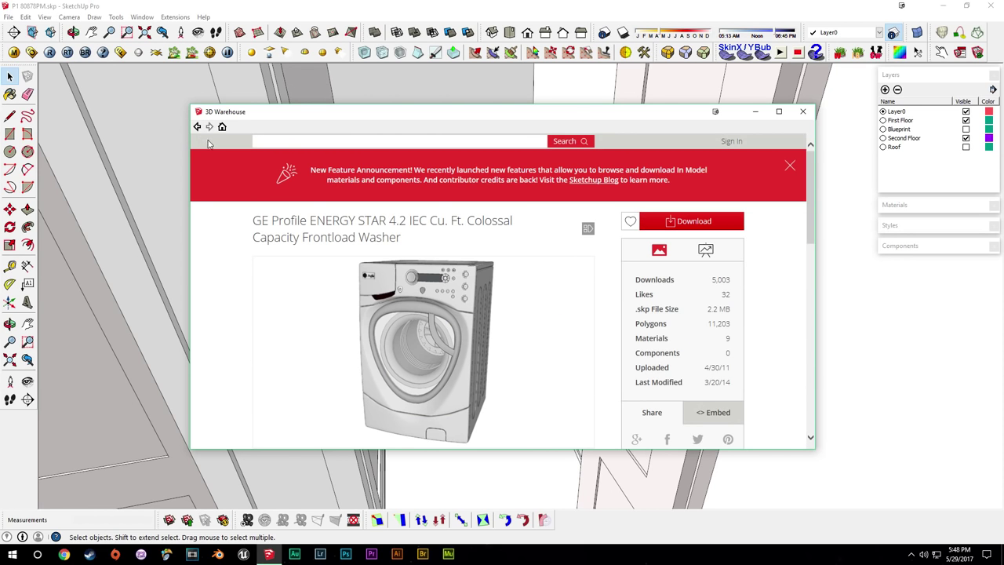
left_click(715, 226)
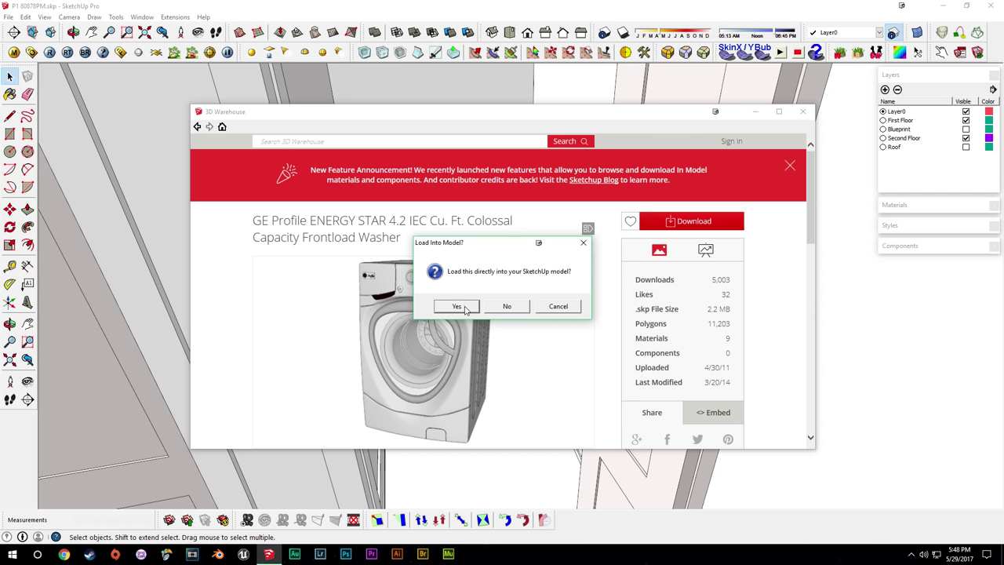
left_click(463, 307)
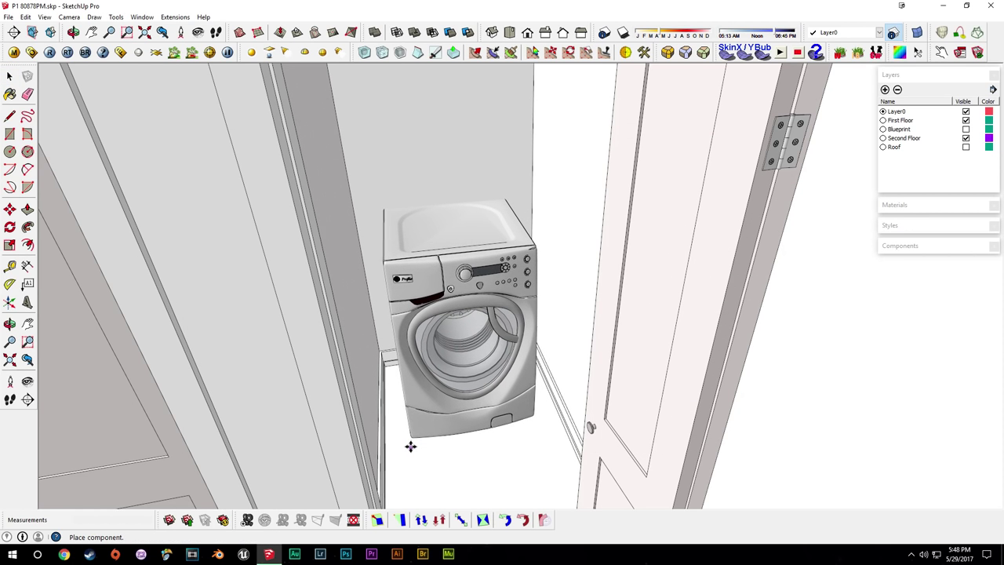
left_click(417, 441)
Examine the washer's control panel, top and position inside the closet.
middle_click_drag(453, 398, 503, 401)
scroll(518, 309, "up", 3)
scroll(520, 309, "up", 6)
middle_click_drag(648, 192, 507, 298)
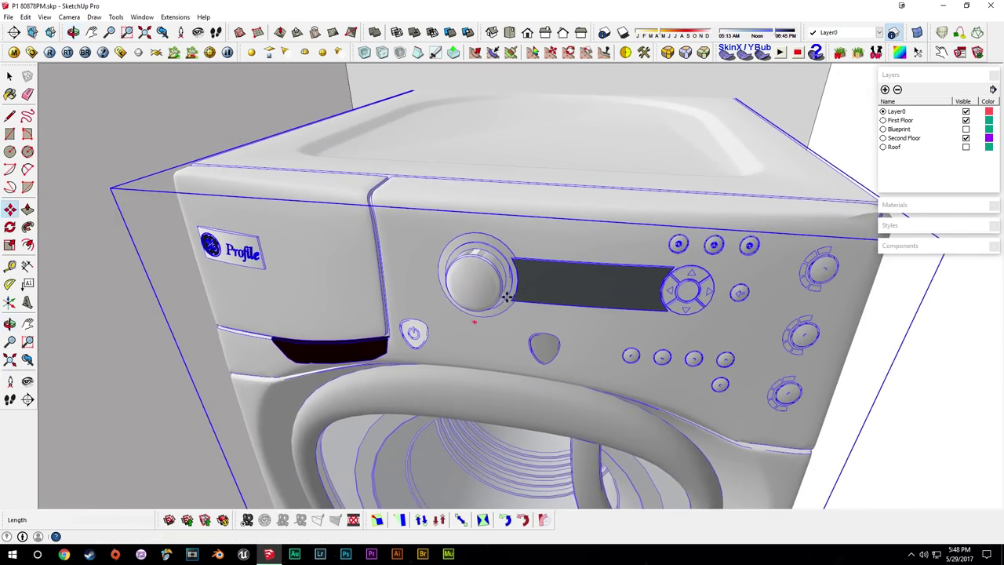
scroll(684, 289, "up", 3)
middle_click_drag(722, 297, 590, 247)
middle_click_drag(765, 348, 757, 326, "shift")
middle_click_drag(757, 326, 542, 302, "shift")
middle_click_drag(541, 301, 486, 173, "shift")
scroll(588, 109, "down", 3)
scroll(486, 172, "down", 3)
scroll(502, 225, "down", 3)
middle_click_drag(565, 193, 553, 310)
scroll(553, 311, "down", 4)
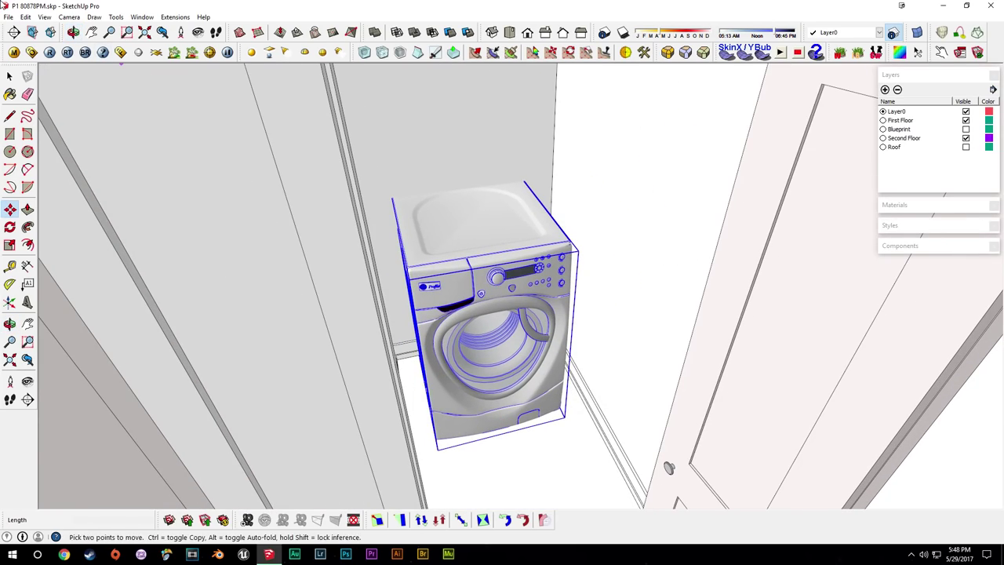
Insert the matching dryer model and place it on top of the washer.
left_click(8, 17)
mouse_move(69, 153)
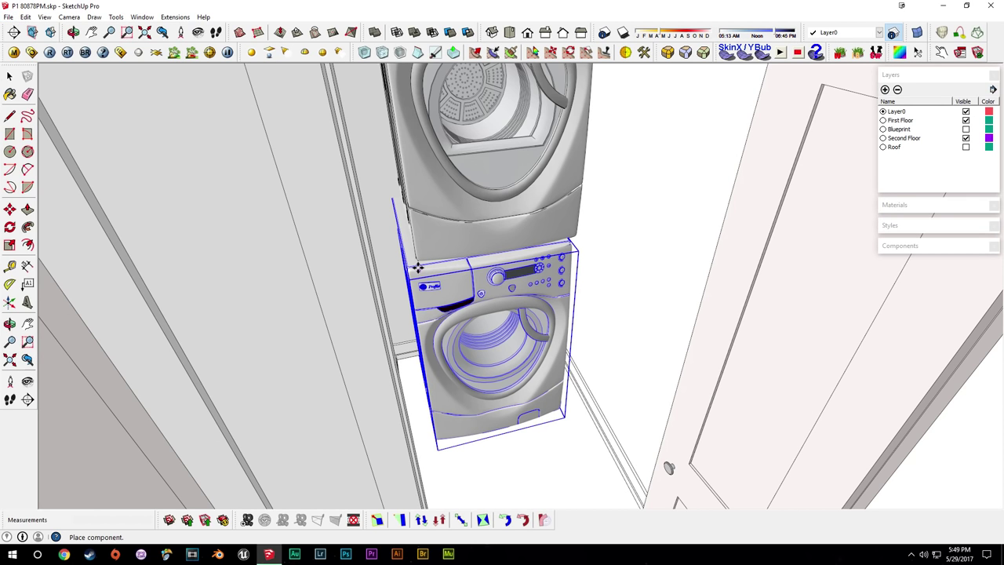
left_click(418, 267)
Move the dryer to line up its bottom corner with the top edges of the washer.
scroll(416, 263, "up", 6)
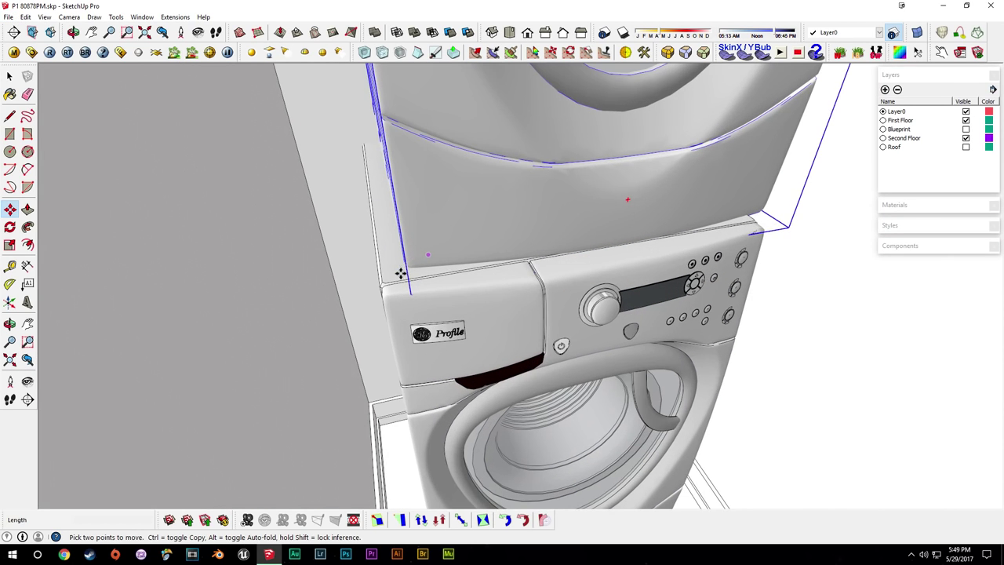
middle_click_drag(417, 240, 470, 206)
left_click(376, 273)
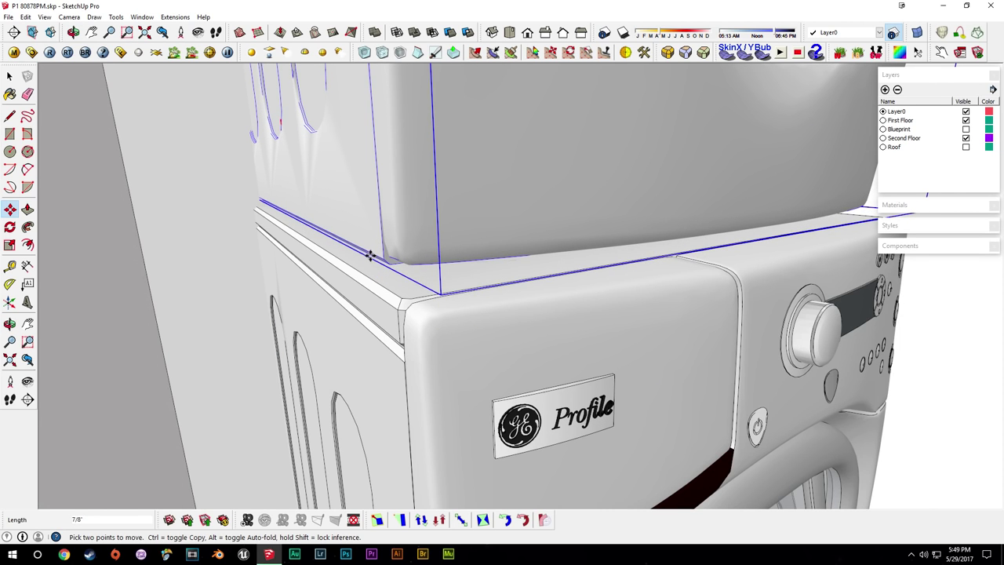
scroll(376, 260, "up", 6)
middle_click_drag(465, 408, 475, 251)
middle_click_drag(462, 354, 565, 345)
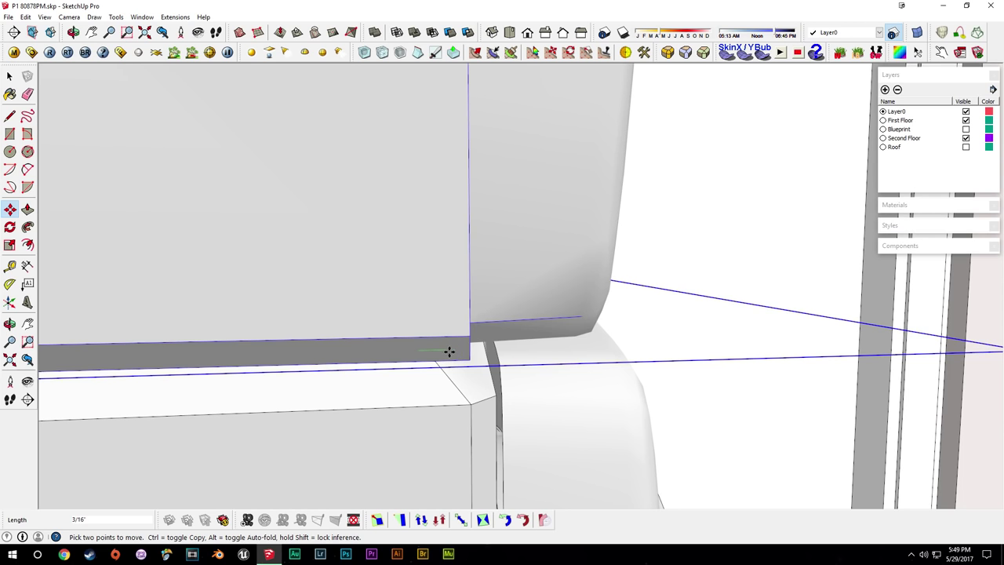
left_click(478, 350)
middle_click_drag(478, 351, 533, 306)
Select the dryer and adjust its height along the blue axis so it rests on the washer's top.
key("space")
scroll(399, 313, "up", 4)
middle_click_drag(399, 314, 459, 313)
left_click(433, 352)
key("m")
left_click(431, 340)
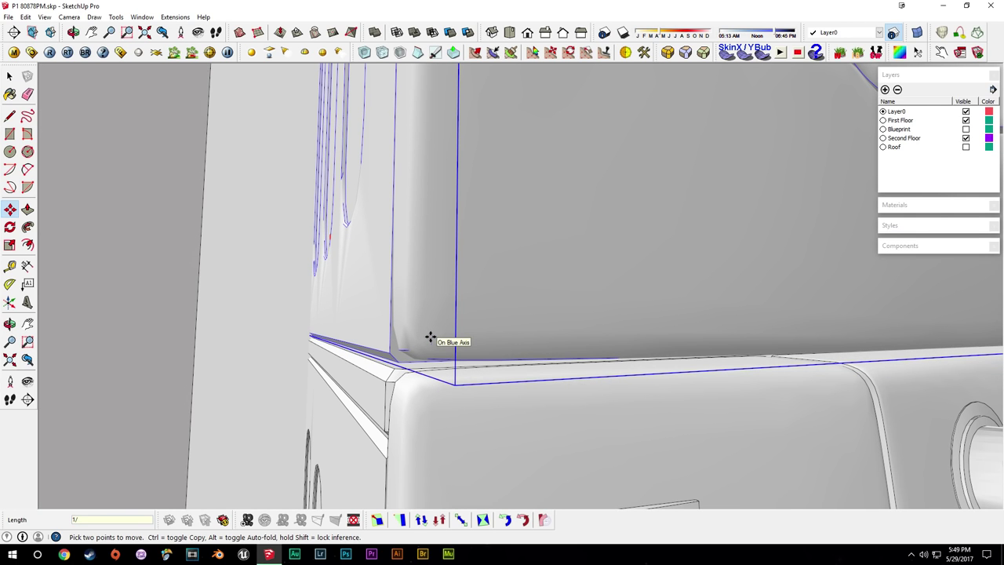
left_click(431, 337)
key("space")
scroll(510, 348, "down", 3)
Flip the dryer vertically with Scale along the blue axis to put its controls at the bottom.
middle_click_drag(576, 337, 410, 262)
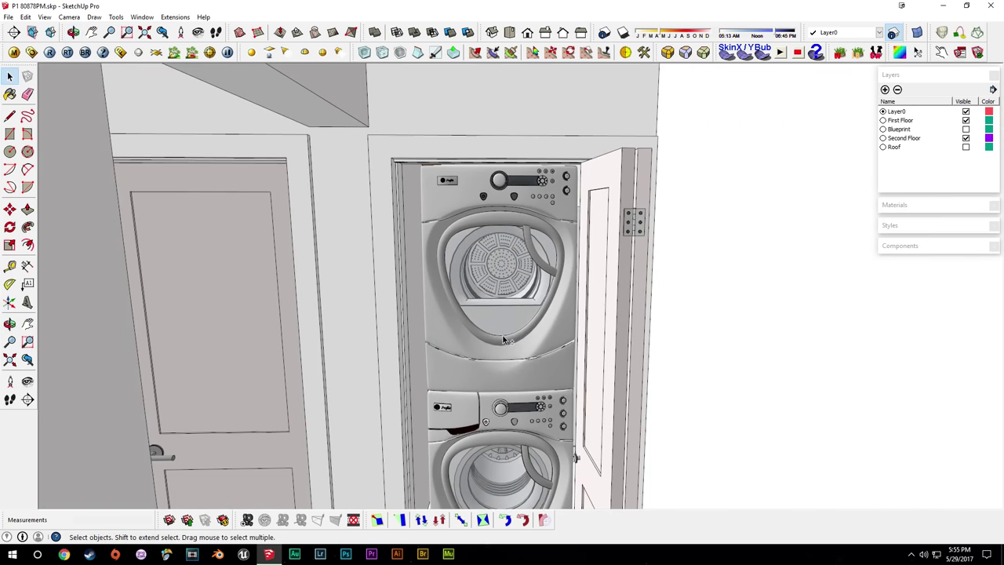
middle_click_drag(502, 274, 511, 264)
middle_click_drag(520, 221, 541, 248)
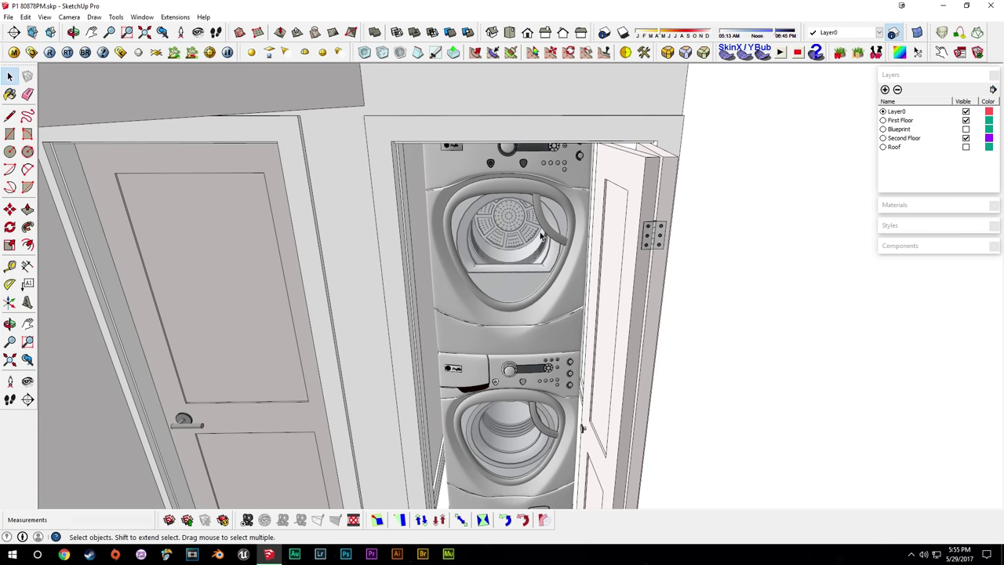
middle_click_drag(524, 323, 514, 347)
middle_click_drag(513, 275, 494, 226)
left_click(492, 372)
key("s")
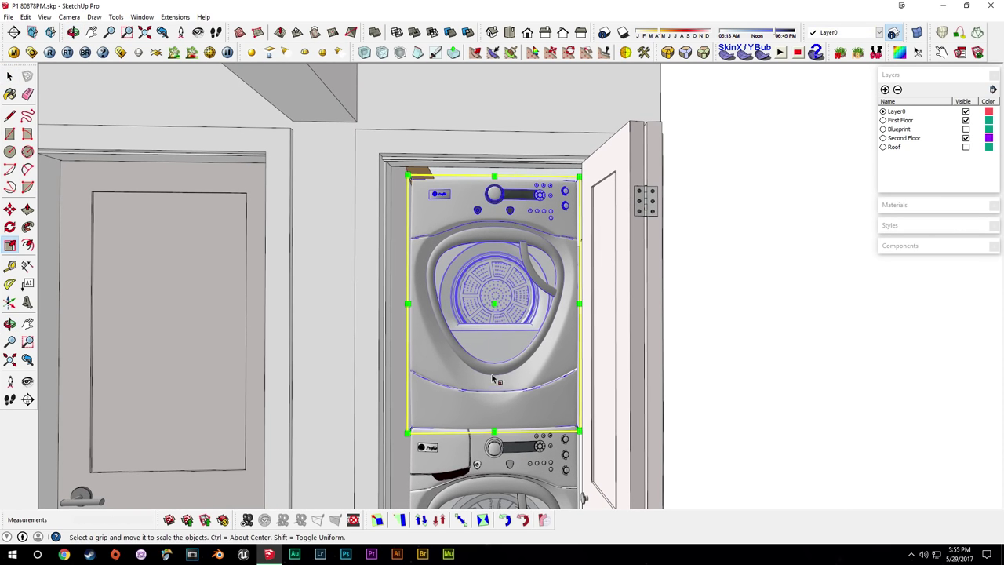
left_click_drag(494, 408, 495, 342)
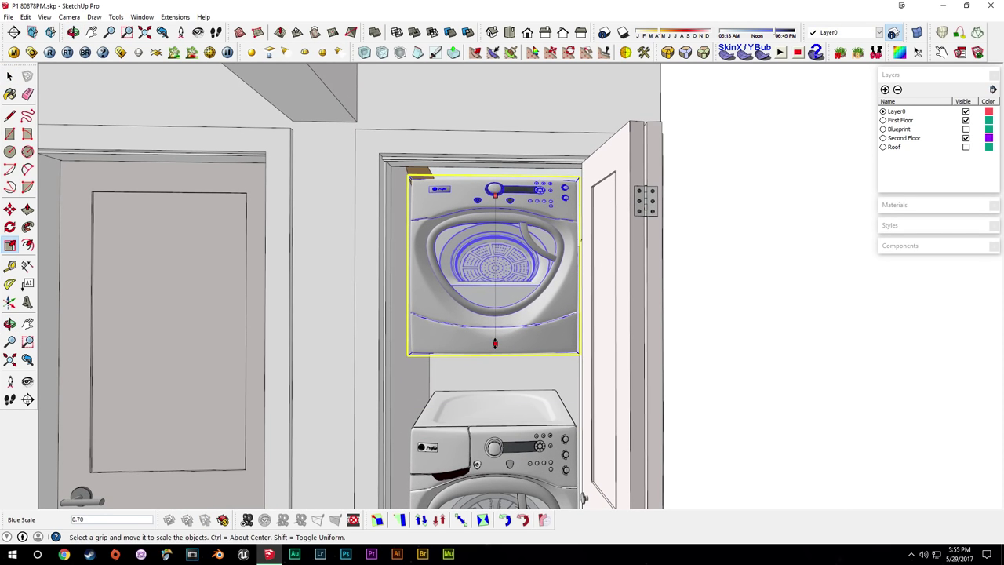
key("Return")
key("space")
Move the flipped dryer about 3' 4 3/16" along the blue axis back onto the washer.
key("m")
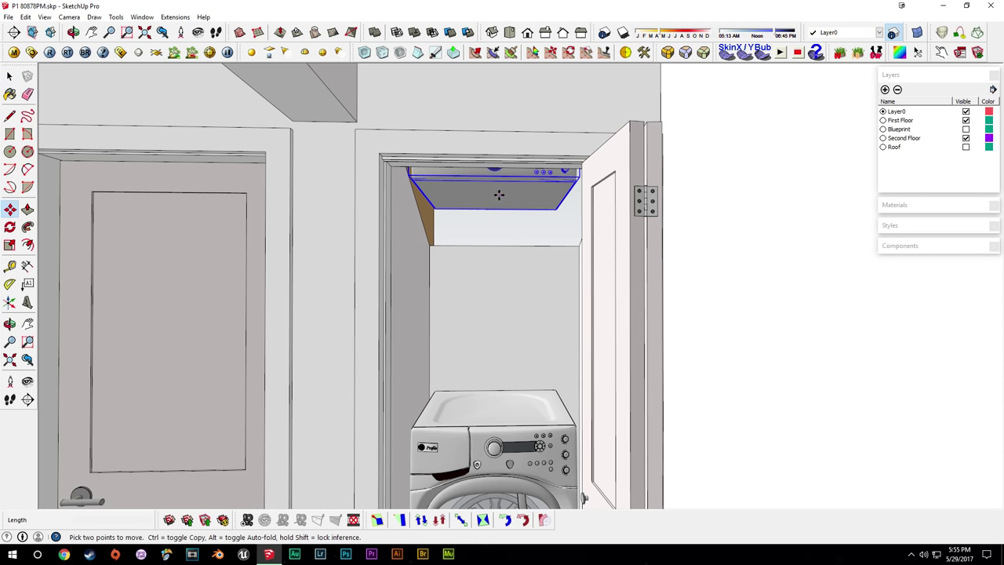
left_click(499, 194)
left_click_drag(495, 373, 500, 402)
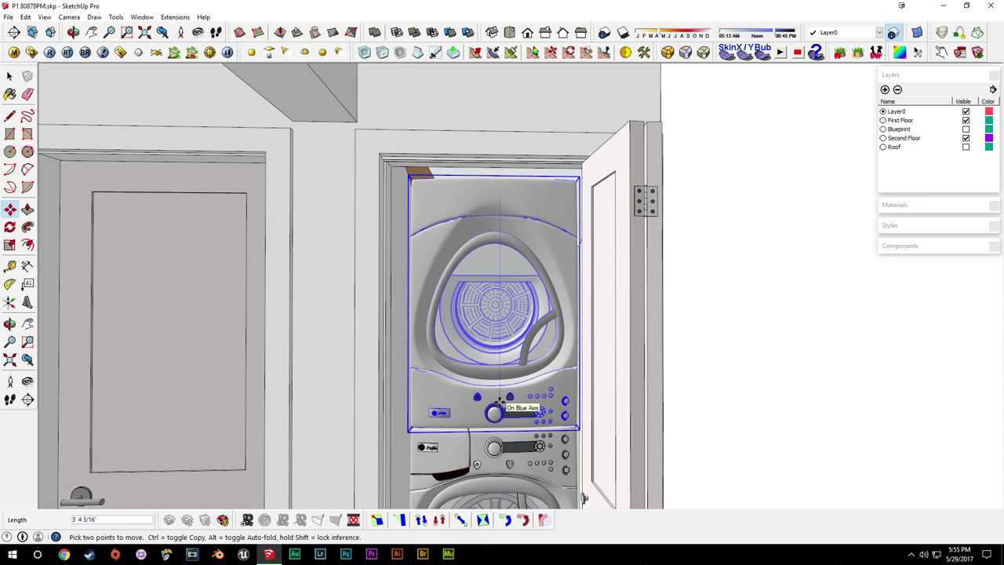
Delete the GE Profile badges from the fronts of the dryer and the washer.
scroll(450, 410, "up", 5)
middle_click_drag(579, 440, 502, 322)
scroll(567, 307, "up", 5)
key("space")
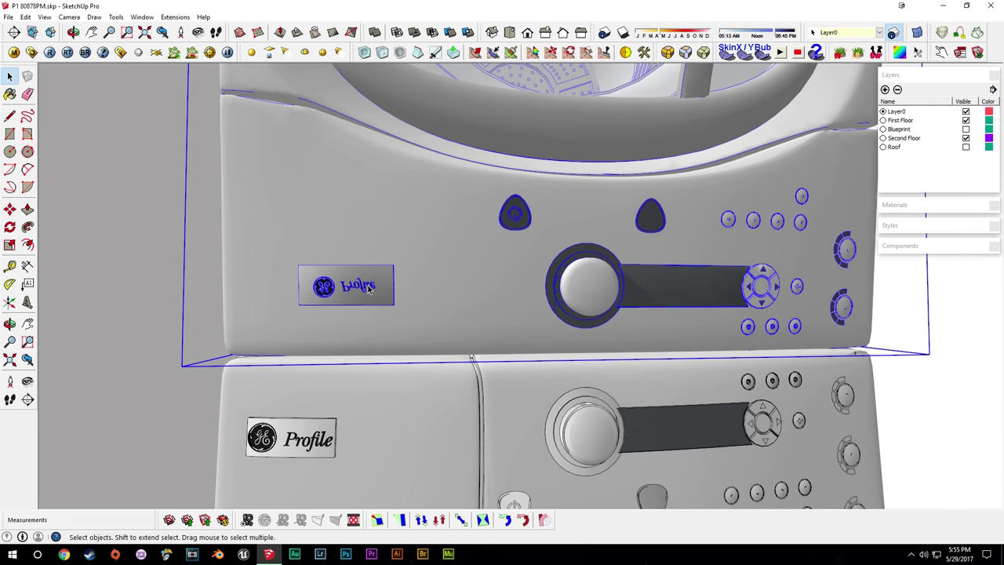
double_click(369, 288)
key("Delete")
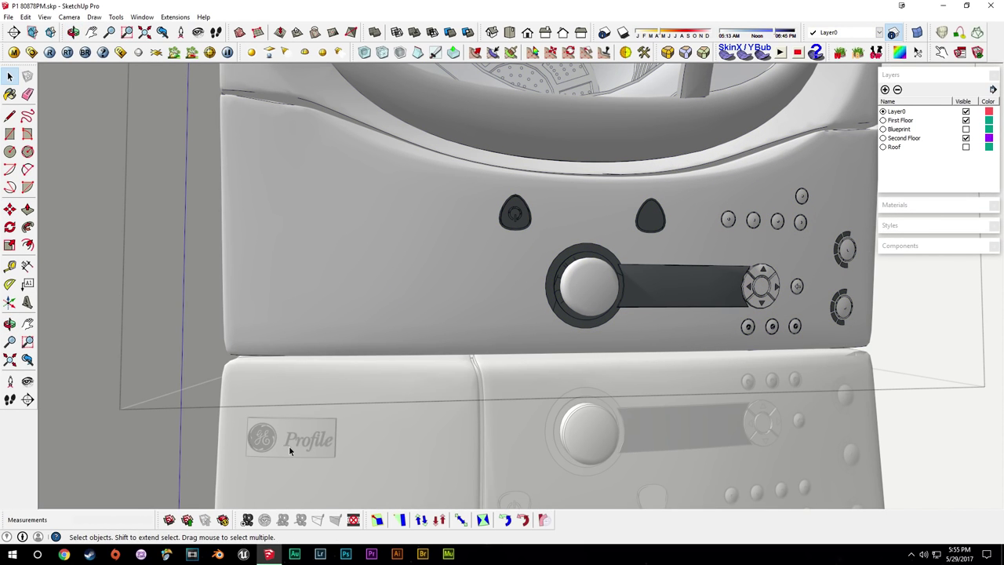
double_click(287, 450)
left_click(290, 449)
key("Delete")
key("Escape")
Select the stacked washer and dryer together and reduce their height slightly with Scale.
scroll(502, 399, "down", 10)
middle_click_drag(564, 347, 558, 242)
left_click(529, 404)
left_click(529, 206, "shift")
key("s")
left_click_drag(533, 163, 533, 169)
key("space")
left_click(508, 218, "shift")
left_click(511, 365, "shift")
Examine how the stacked appliances fit in the closet from above, from outside and through the open folding door.
middle_click_drag(536, 373, 439, 216)
middle_click_drag(566, 171, 498, 289)
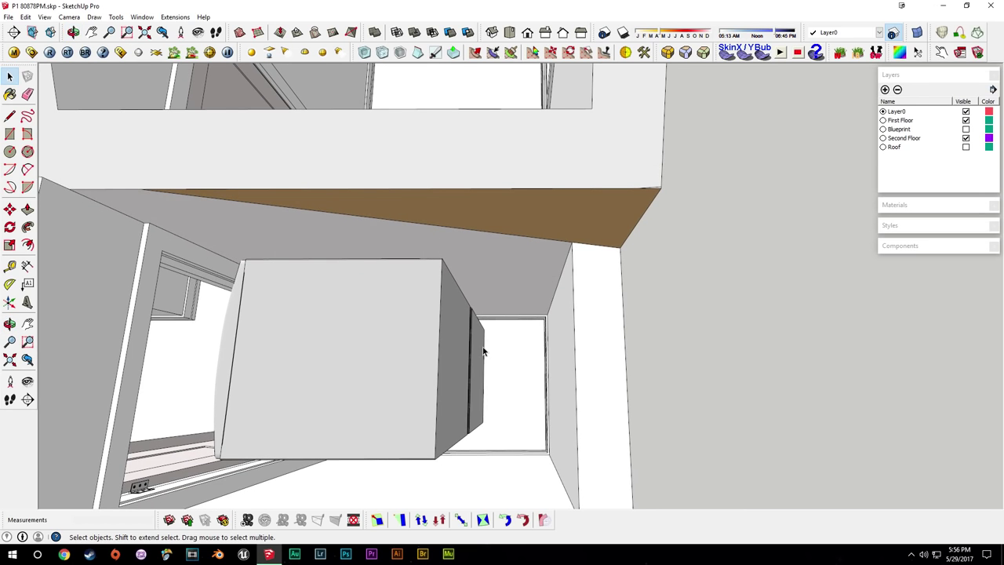
middle_click_drag(524, 350, 466, 332)
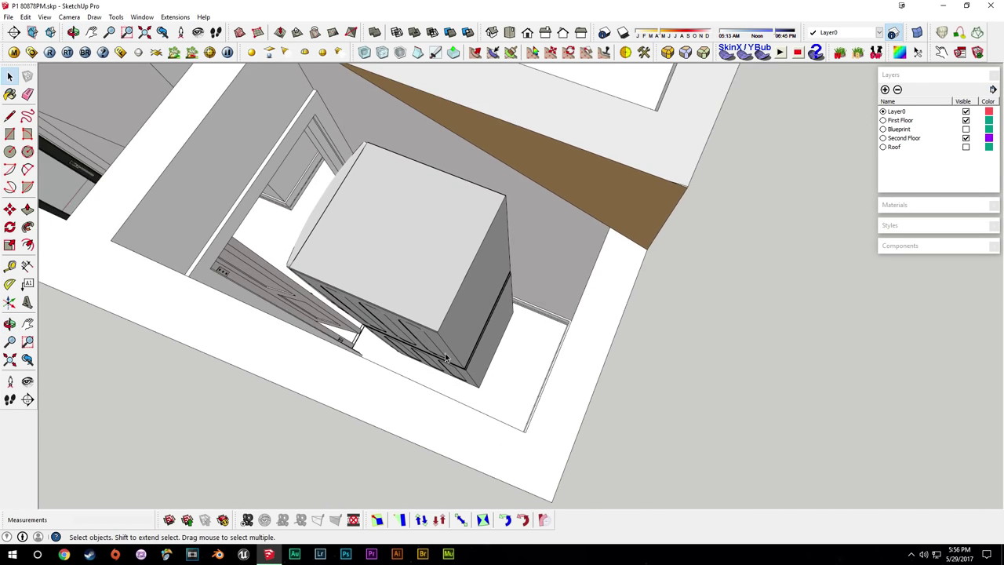
scroll(466, 332, "up", 2)
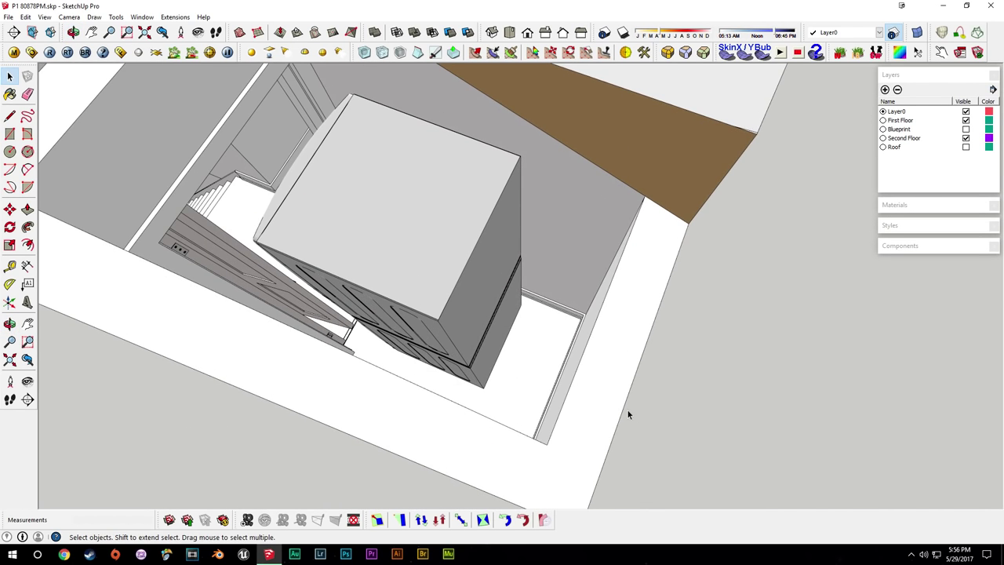
middle_click_drag(614, 406, 536, 298)
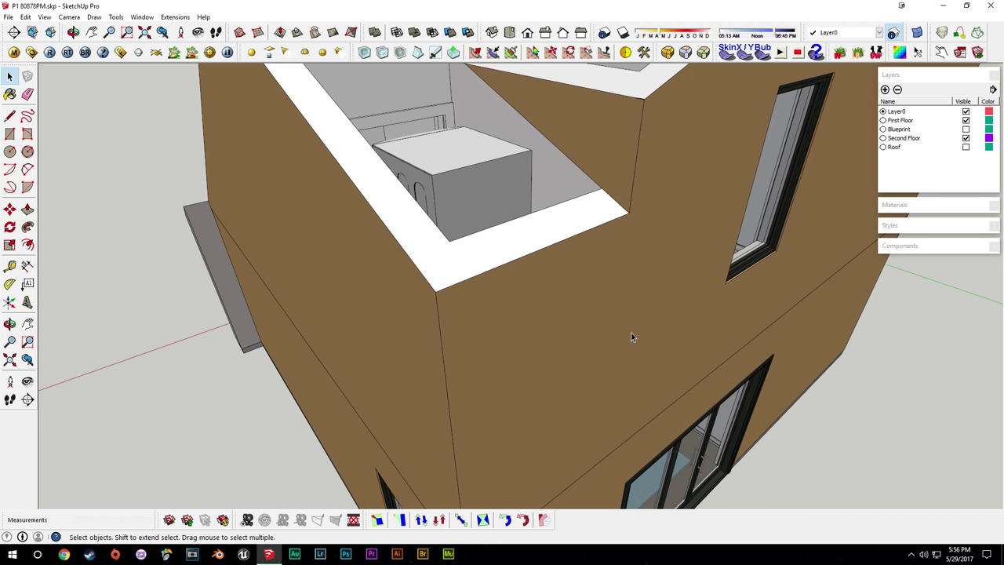
middle_click_drag(466, 220, 659, 344)
middle_click_drag(604, 286, 622, 320)
middle_click_drag(643, 423, 592, 412)
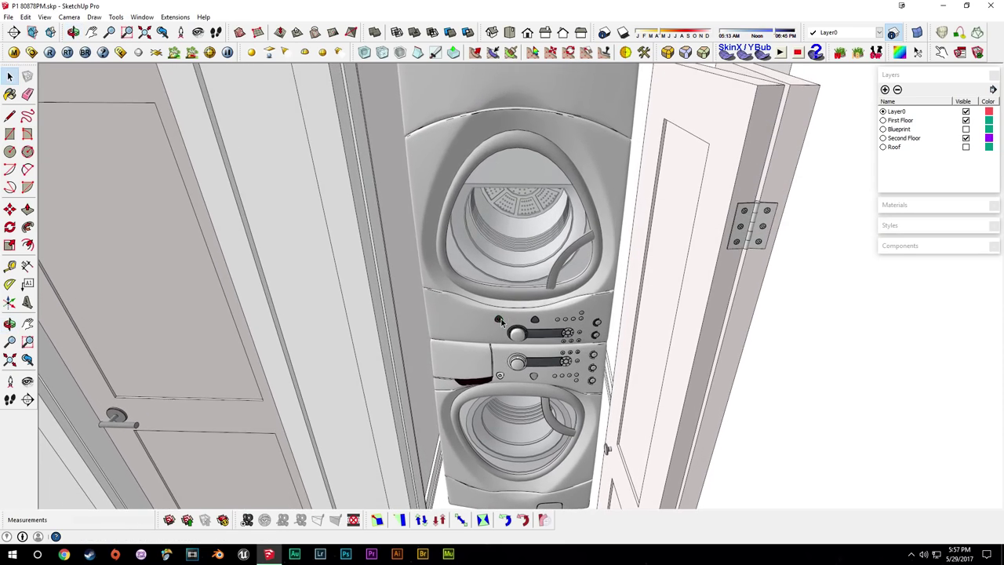
scroll(502, 322, "down", 5)
scroll(596, 412, "up", 4)
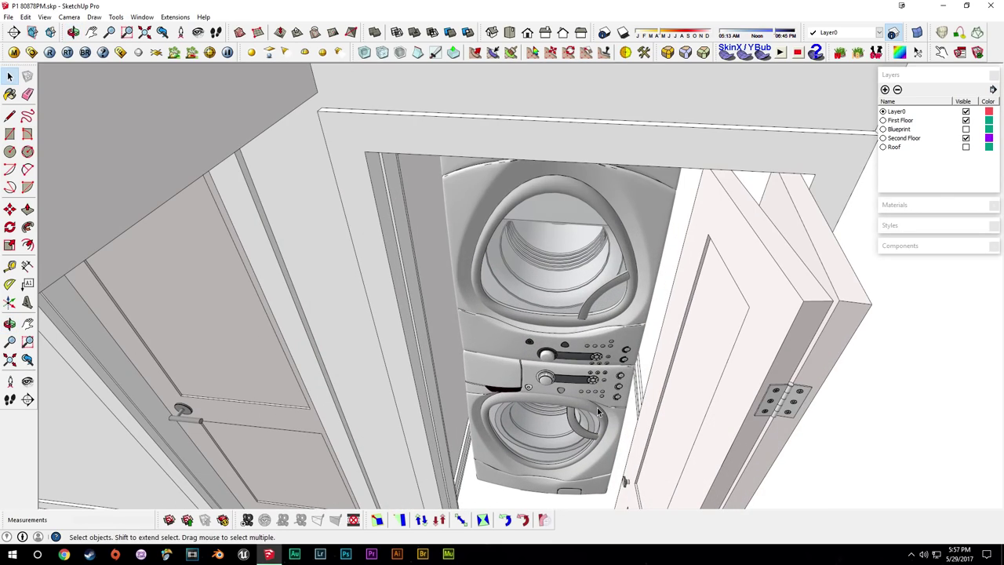
Sample Material6 from the washer's control dial and paint the mismatched side face of the dial with it.
scroll(597, 407, "up", 10)
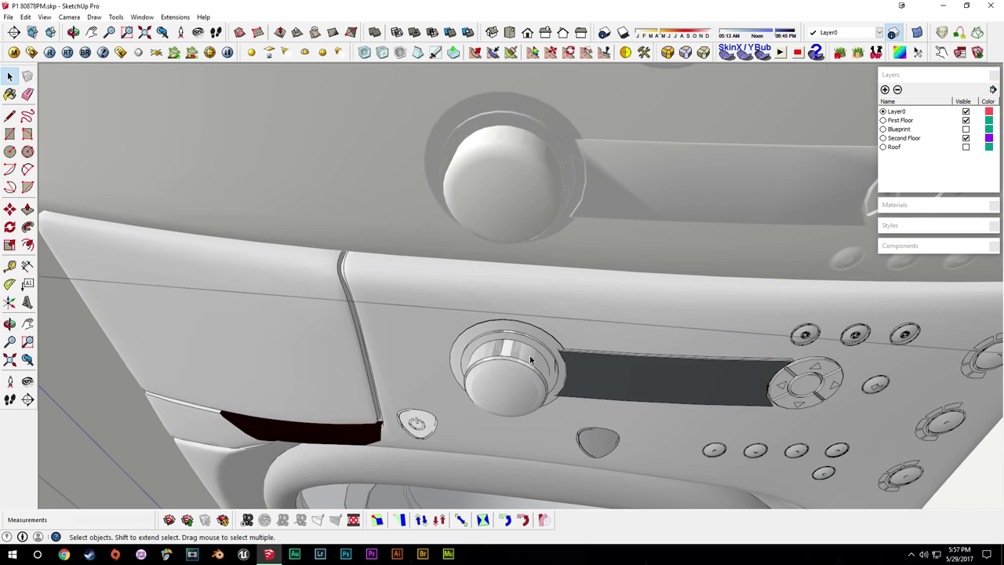
scroll(530, 359, "up", 2)
left_click(530, 353)
key("b")
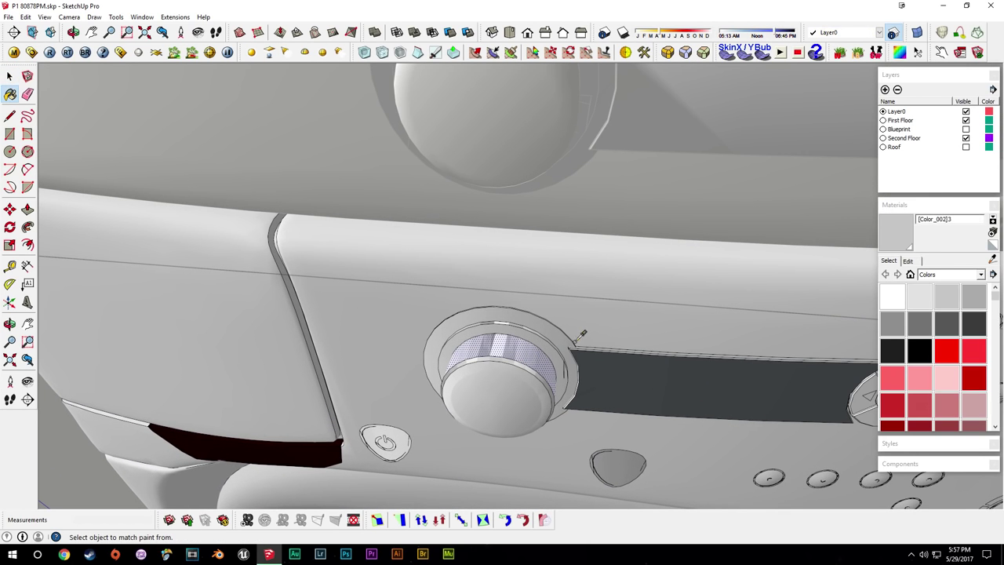
left_click(526, 358)
left_click(516, 363)
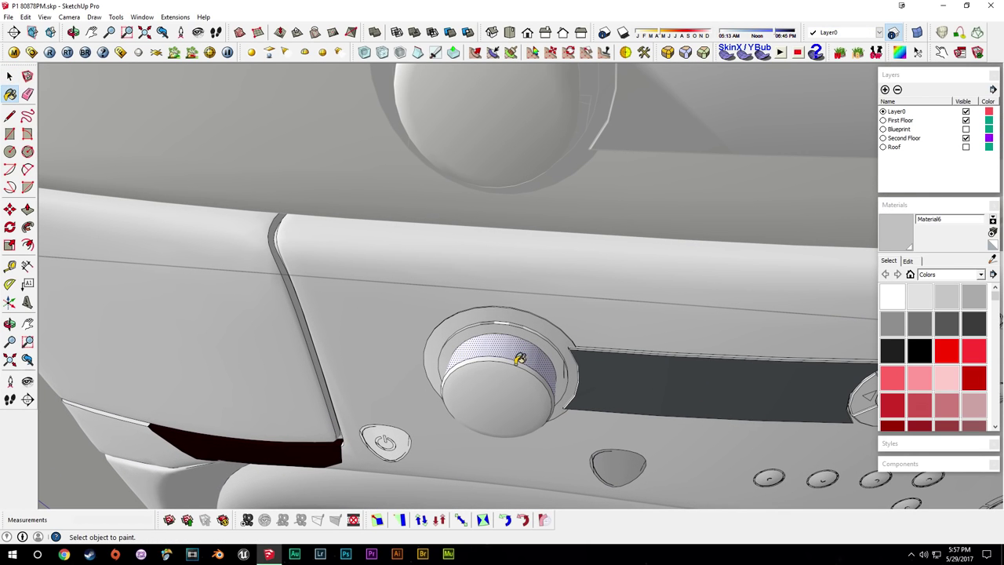
key("space")
middle_click_drag(512, 325, 525, 345)
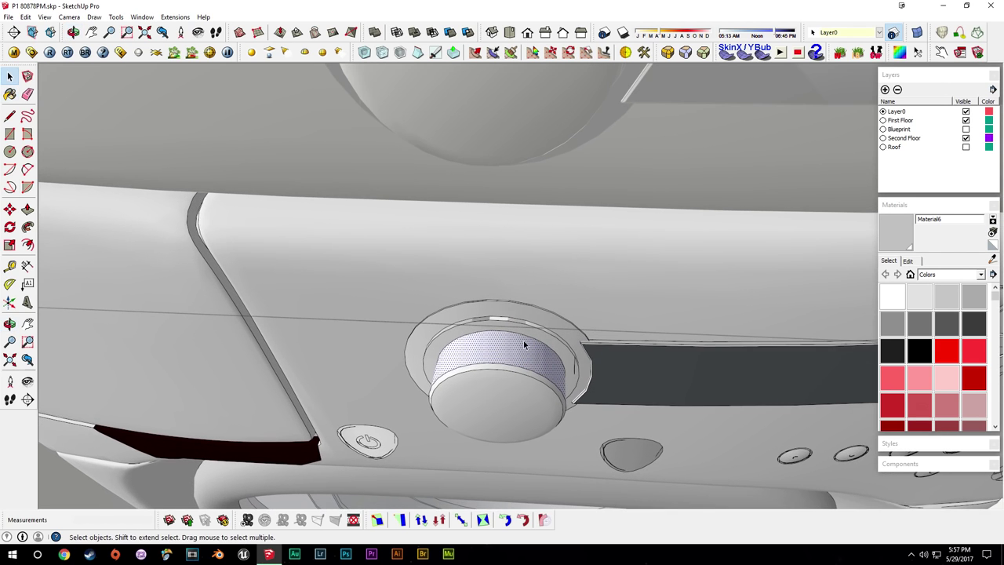
scroll(514, 318, "up", 3)
left_click(512, 314)
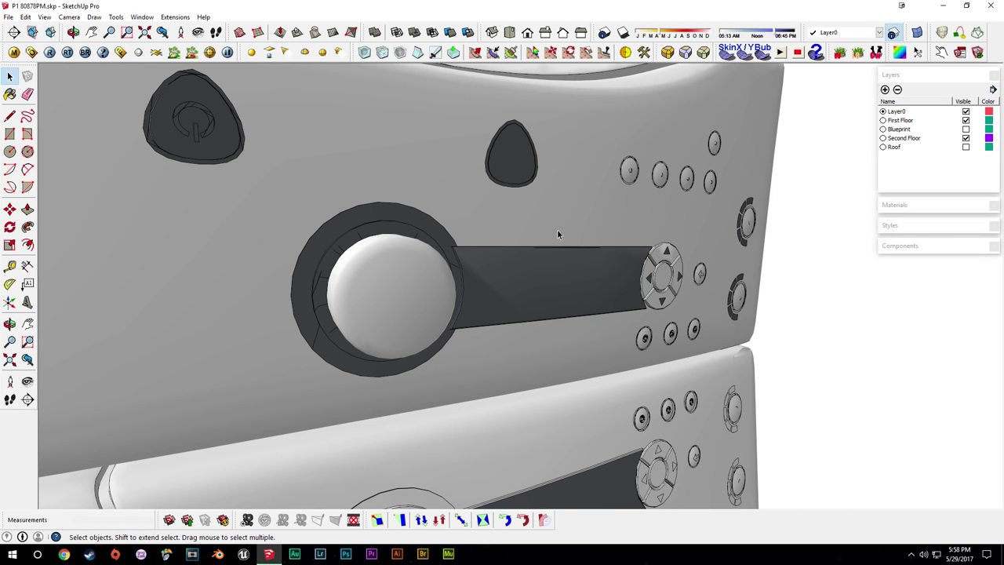
Examine the flipped dryer's control panel, including its dial, display strip and round buttons.
middle_click_drag(558, 233, 502, 237)
scroll(211, 282, "up", 3)
middle_click_drag(345, 196, 404, 304, "shift")
middle_click_drag(620, 270, 259, 280, "shift")
middle_click_drag(580, 284, 372, 291)
scroll(582, 253, "up", 3)
middle_click_drag(561, 210, 578, 189, "shift")
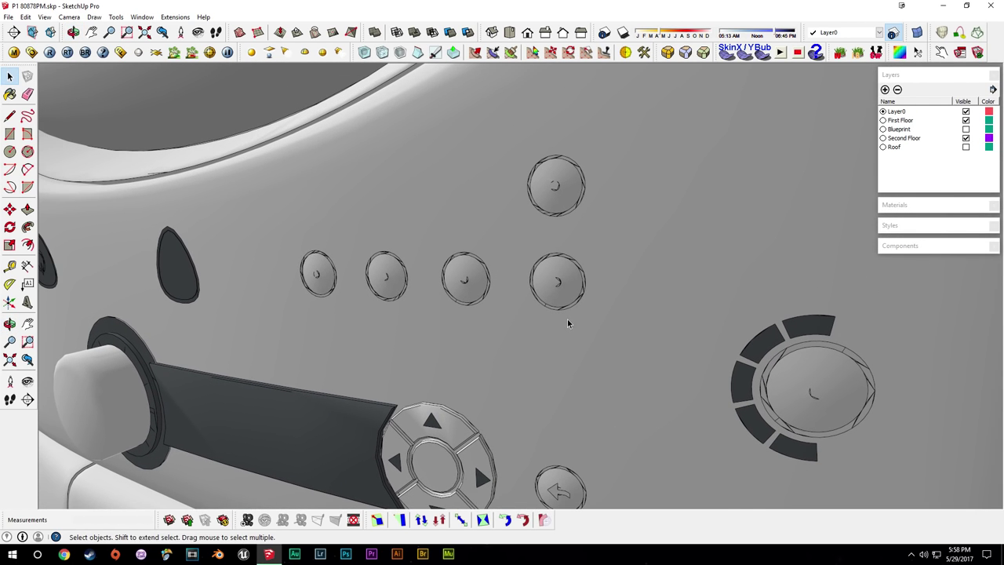
scroll(568, 319, "down", 2)
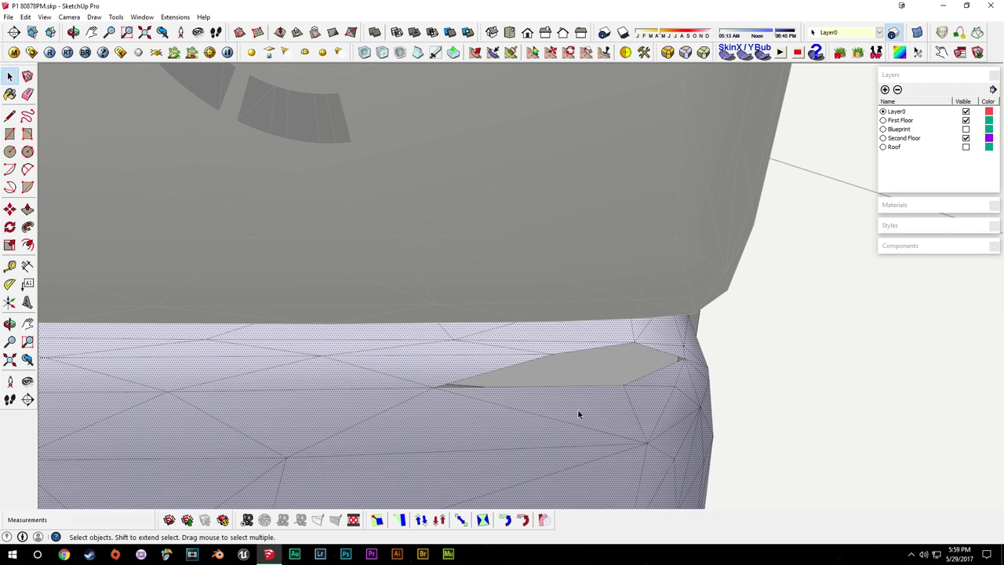
Close the hole near the washer's upper front corner by drawing two lines between the opening's vertices.
left_click(638, 419)
mouse_move(638, 419)
middle_mouse_down()
mouse_move(599, 429)
mouse_move(634, 401)
middle_mouse_up()
key("l")
left_click(619, 388)
left_click(634, 346)
key("space")
key("l")
left_click(550, 354)
left_click(619, 388)
Paint the patch faces on the washer's corner with Material6 and clean up the drawn edges with the Eraser.
key("b")
left_click(648, 365)
key("e")
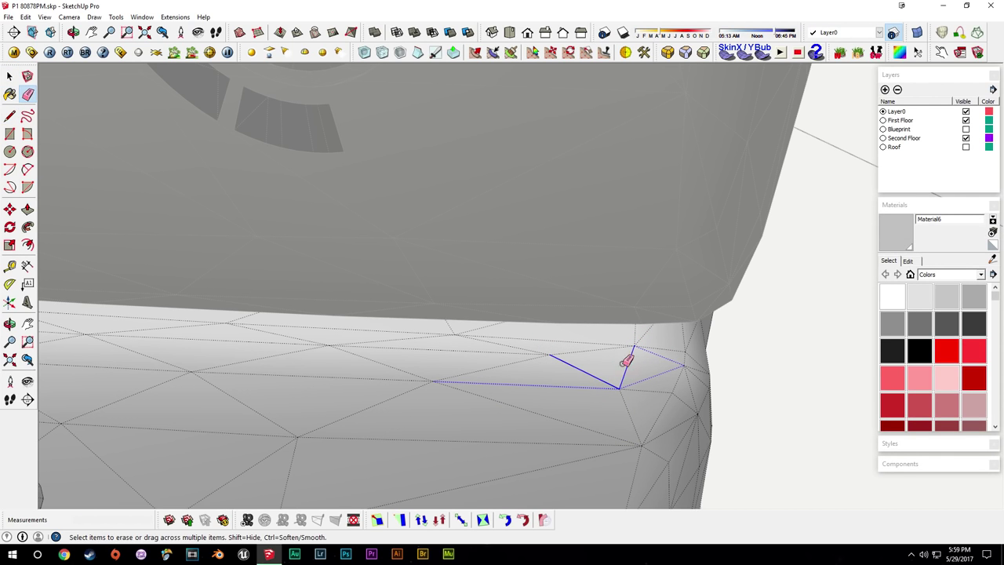
key("space")
Show the Blueprint layer to reveal the floor plan under the second-floor bathroom.
scroll(612, 410, "down", 5)
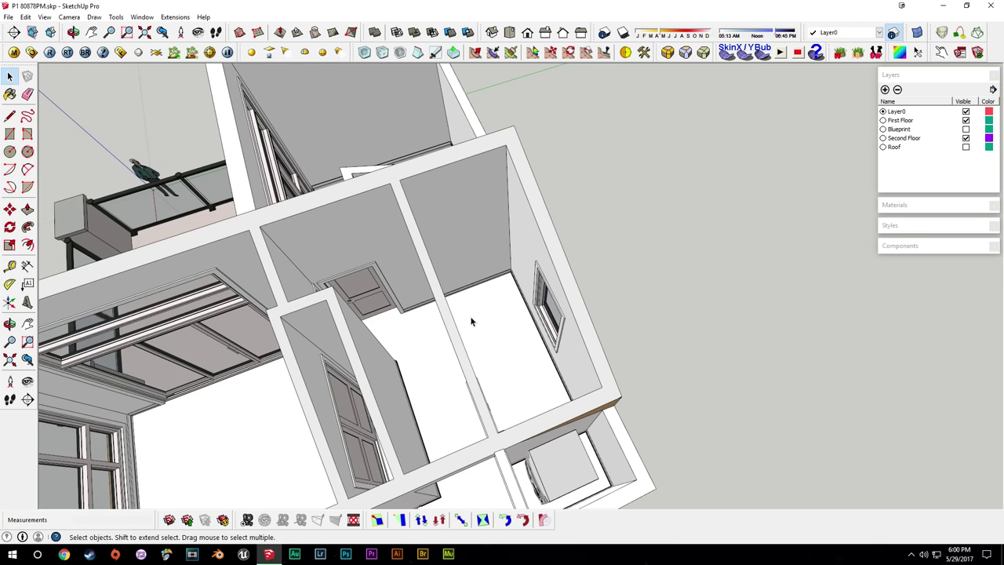
scroll(486, 323, "up", 2)
scroll(509, 329, "up", 2)
mouse_move(510, 329)
middle_mouse_down()
mouse_move(531, 332)
mouse_move(528, 356)
mouse_move(505, 346)
middle_mouse_up()
scroll(505, 346, "down", 1)
left_click(965, 129)
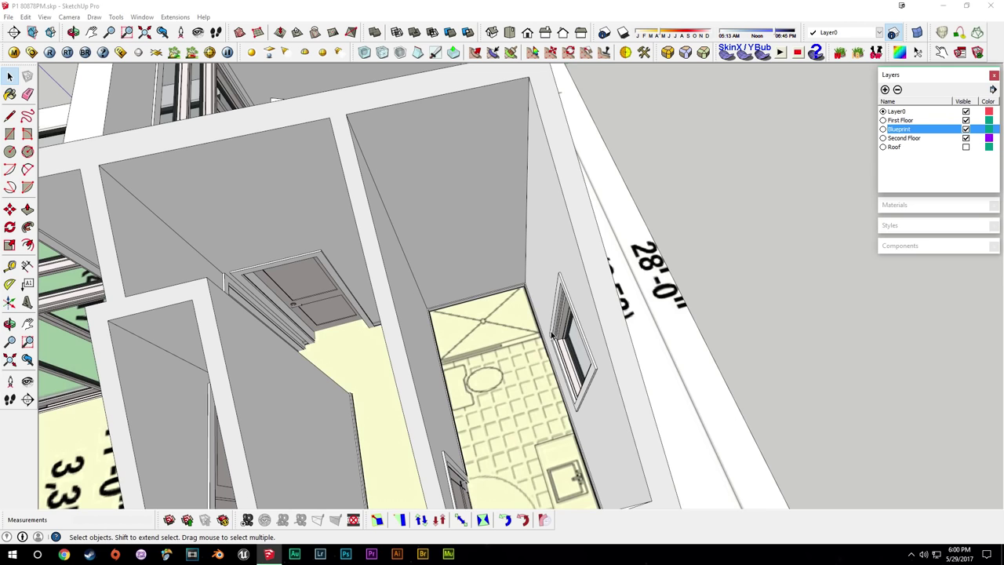
Place a guide for the shower on the bathroom's window wall, 3' from the far corner.
middle_click_drag(500, 342, 469, 366)
scroll(469, 366, "up", 6)
middle_click_drag(622, 309, 658, 263)
left_click(663, 214)
key("t")
left_click(600, 155)
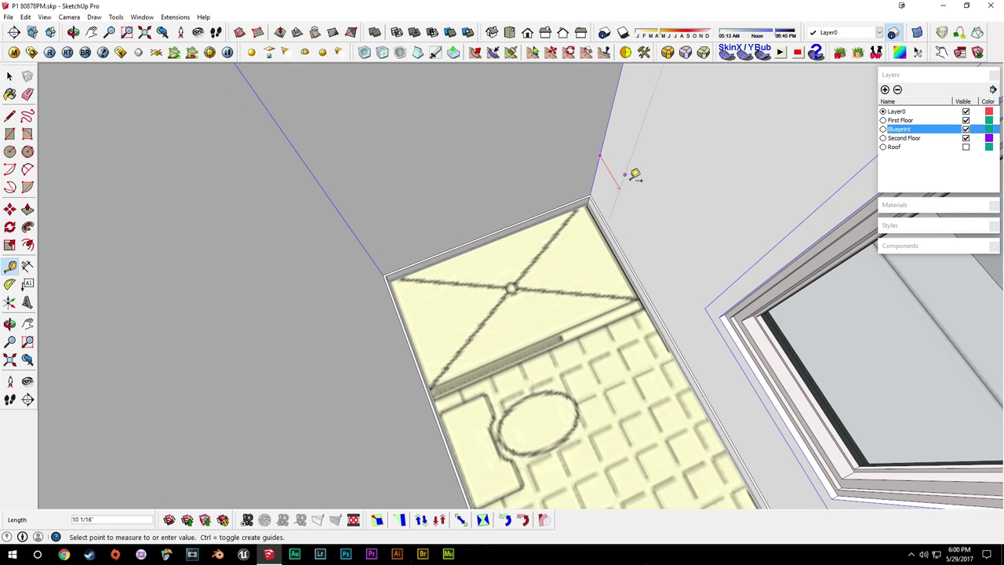
left_click(677, 270)
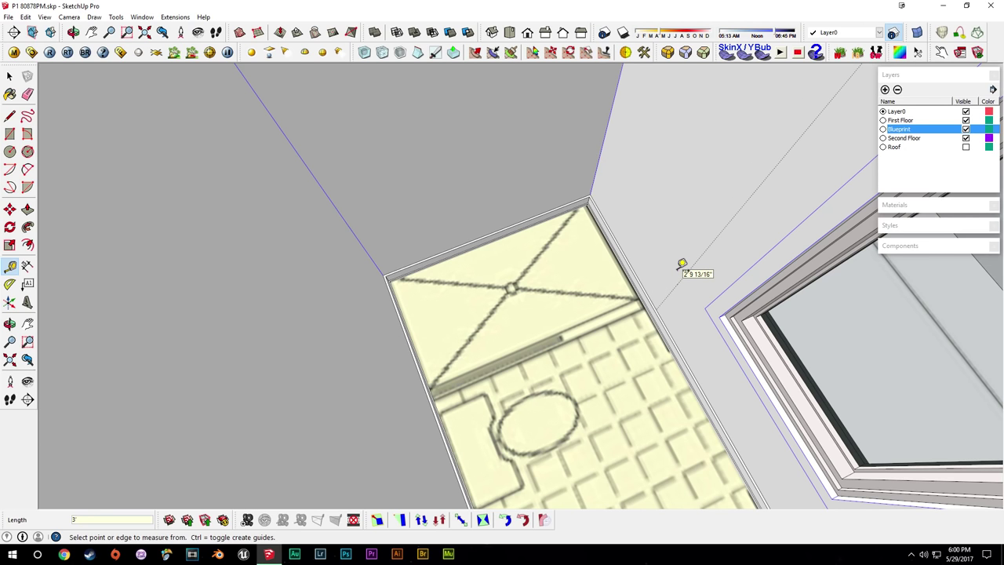
Place a matching shower guide on the wall opposite the window, 3' from its far corner.
middle_click_drag(677, 270, 616, 266)
left_click(368, 231)
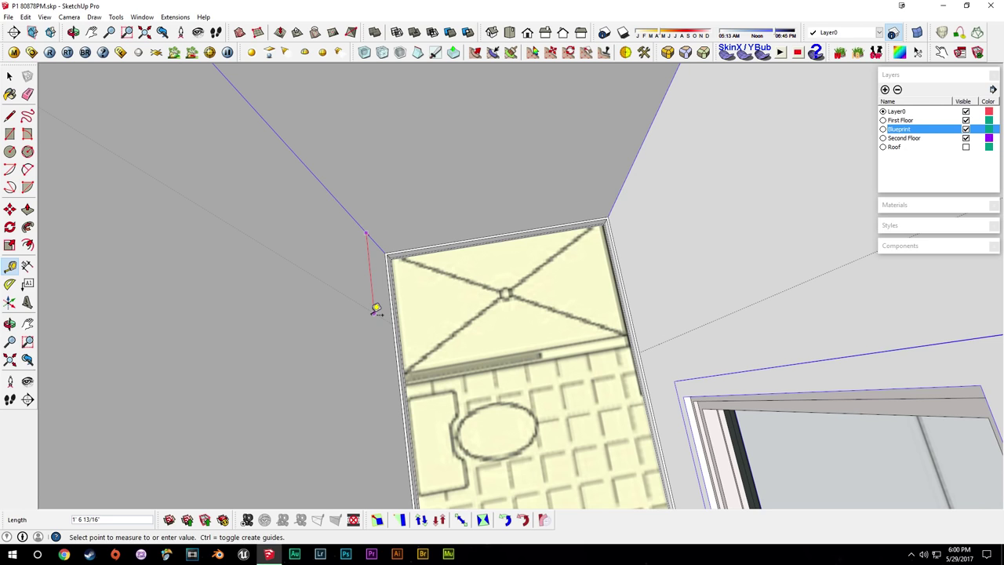
type("3'")
key("Return")
key("space")
scroll(574, 347, "down", 1)
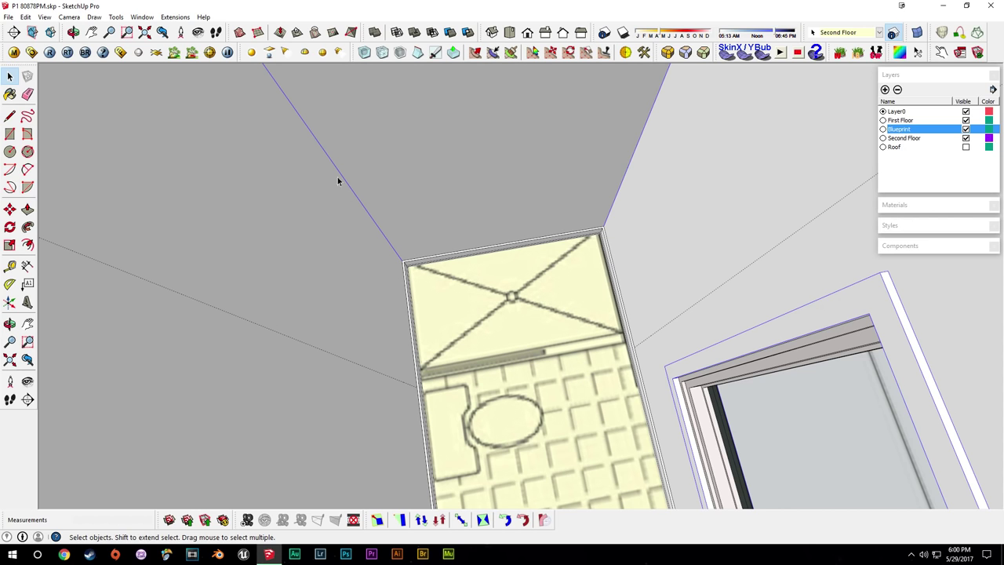
Hide the Blueprint layer and open the bathroom's baseboard group for editing.
scroll(502, 304, "down", 3)
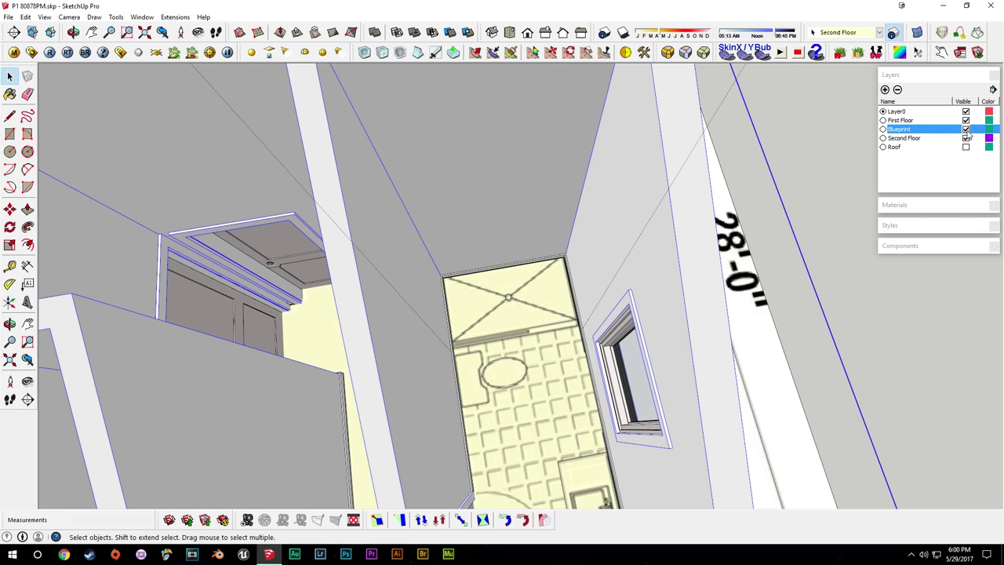
left_click(965, 128)
scroll(594, 285, "up", 5)
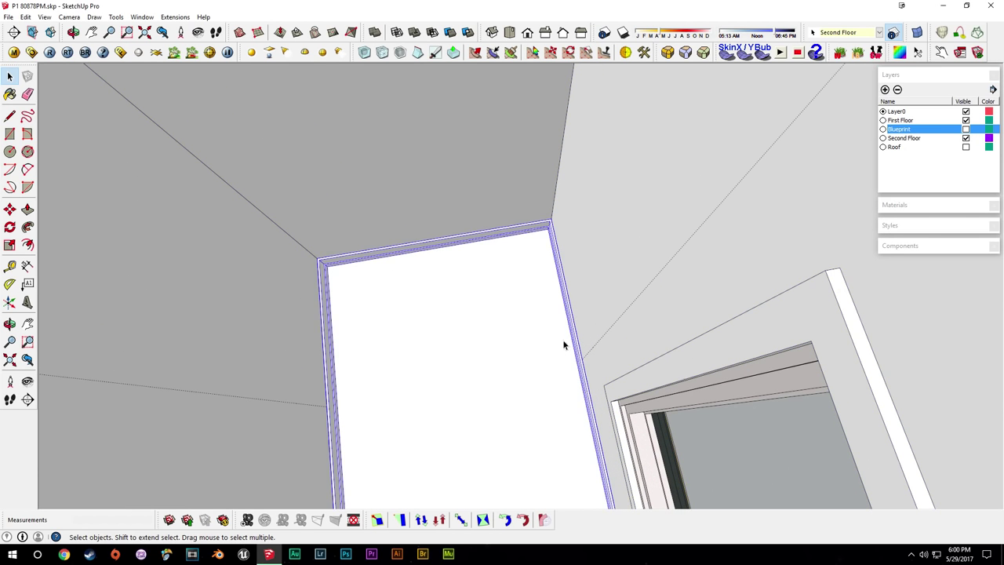
double_click(609, 296)
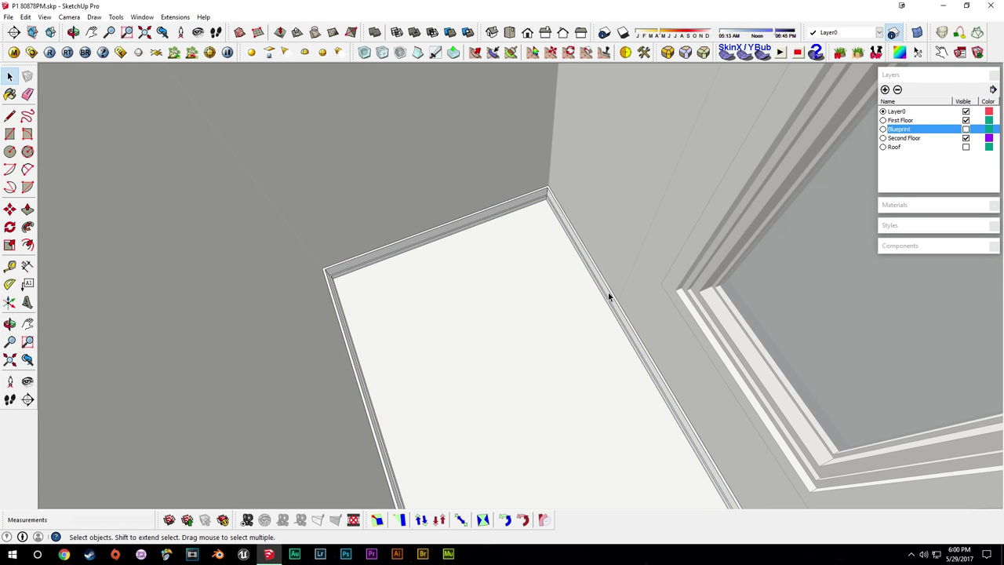
Draw lines across the baseboard profile on the window wall where the shower begins.
middle_click_drag(610, 309, 688, 340)
scroll(614, 297, "up", 4)
mouse_move(568, 302)
middle_mouse_down()
mouse_move(594, 314)
mouse_move(661, 300)
mouse_move(717, 271)
middle_mouse_up()
scroll(606, 262, "up", 4)
middle_click_drag(580, 263, 606, 260)
key("l")
left_click(516, 257)
left_click(522, 265)
left_click(522, 264)
scroll(523, 271, "up", 2)
left_click(521, 315)
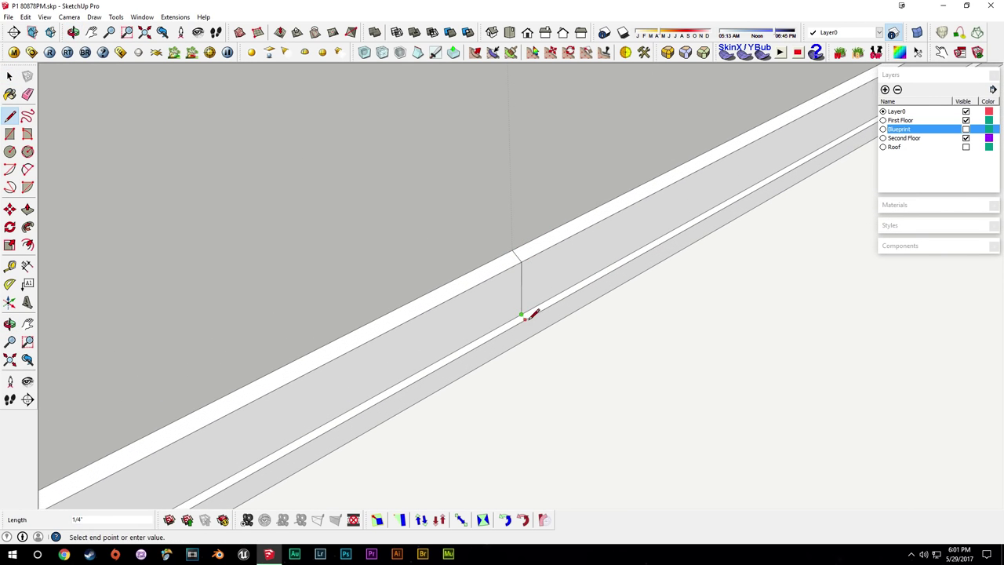
left_click(526, 319)
left_click(524, 339)
Erase the baseboard section on the shower side of the new cut on the window wall.
middle_click_drag(524, 339, 467, 332)
key("e")
left_click_drag(464, 366, 421, 232)
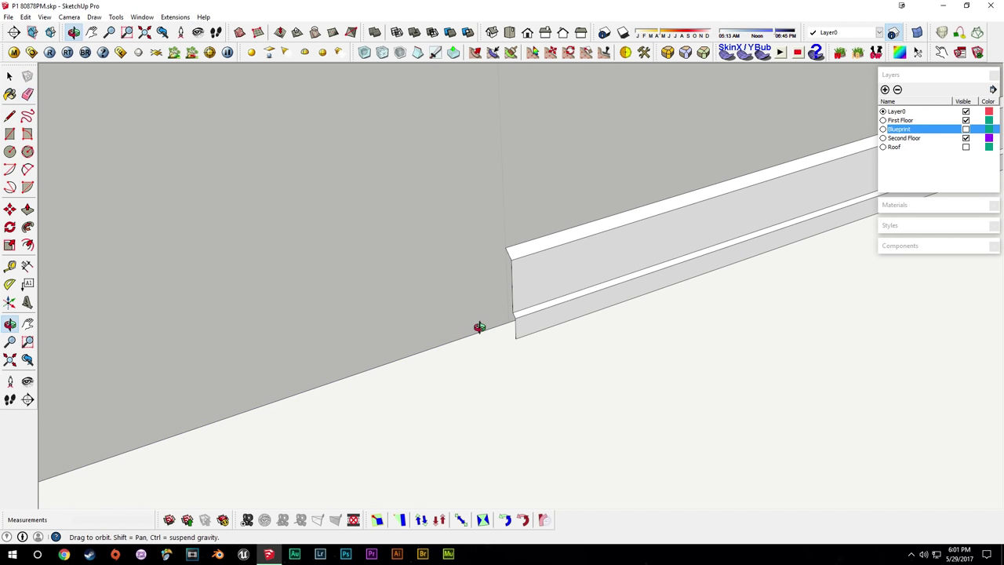
middle_click_drag(479, 327, 538, 338)
key("space")
Draw lines across the baseboard profile on the wall opposite the window, at the start of the shower.
key("l")
left_click(511, 251)
middle_click_drag(511, 251, 553, 303)
key("space")
key("l")
left_click(534, 296)
left_click(532, 304)
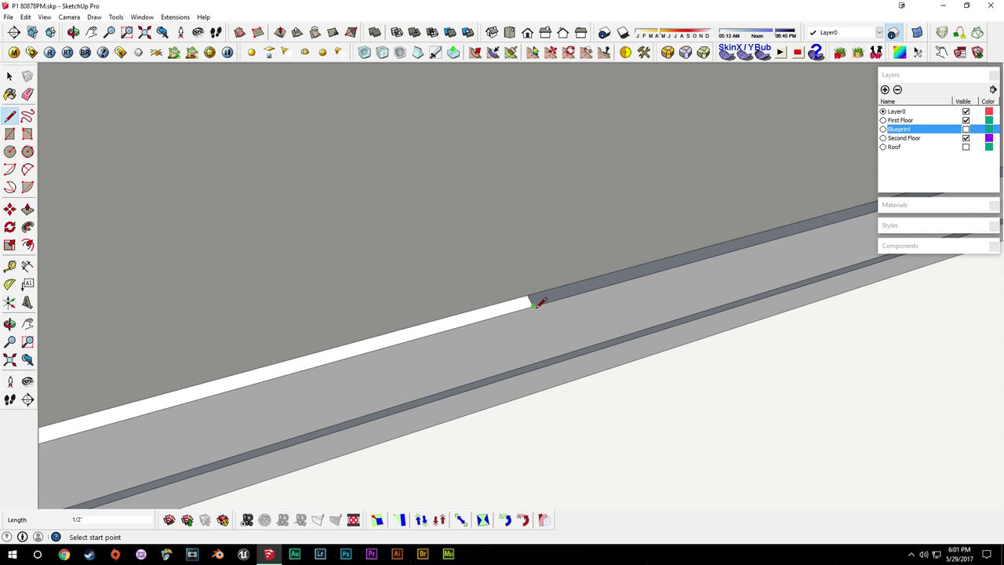
left_click(534, 367)
left_click(534, 393)
Erase the remaining baseboard inside the shower area beyond the cut on the wall opposite the window.
key("space")
key("e")
left_click_drag(568, 272, 581, 393)
left_click_drag(569, 327, 568, 329)
mouse_move(568, 329)
middle_mouse_down()
mouse_move(480, 354)
mouse_move(496, 363)
middle_mouse_up()
mouse_move(381, 290)
left_mouse_down()
mouse_move(346, 304)
mouse_move(761, 307)
left_mouse_up()
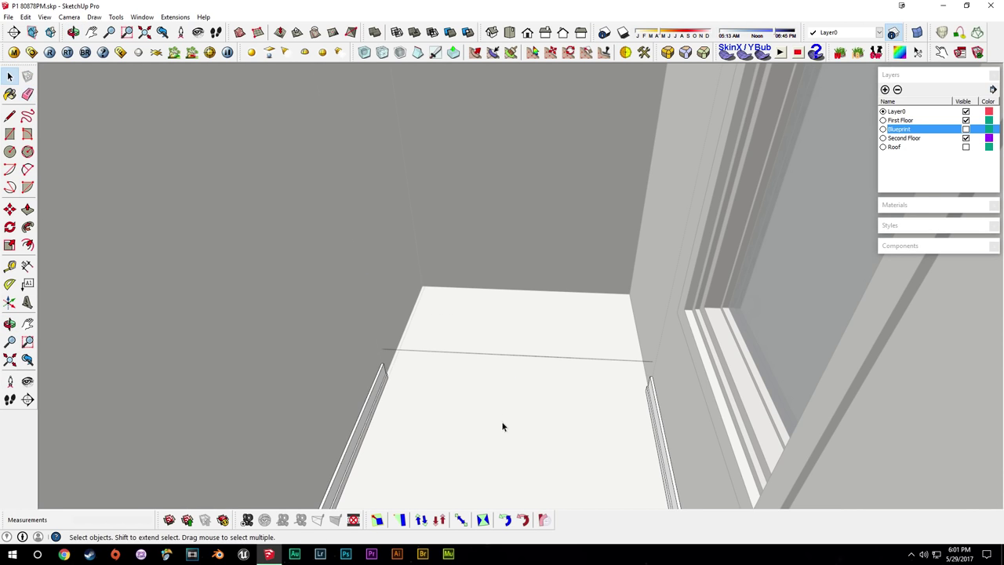
Leave the baseboard group and open the second-floor walls and floor geometry for editing.
middle_click_drag(496, 396, 543, 426)
scroll(544, 427, "down", 6)
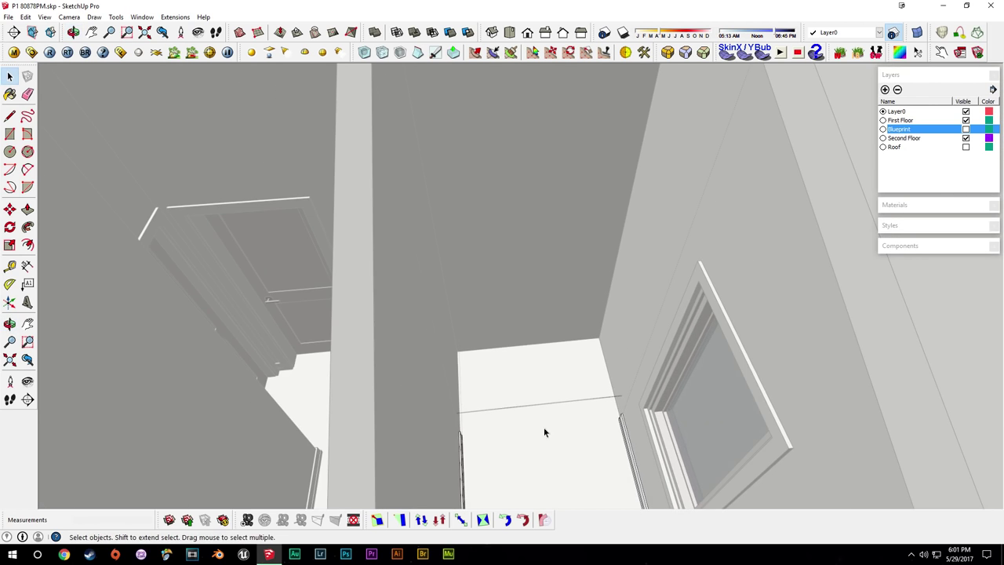
left_click(738, 326)
middle_click_drag(595, 406, 744, 320, "shift")
left_click(525, 390)
scroll(525, 387, "up", 5)
double_click(524, 363)
scroll(534, 384, "up", 3)
scroll(744, 321, "up", 3)
Draw a line across the bathroom floor between the two cut baseboard ends.
key("t")
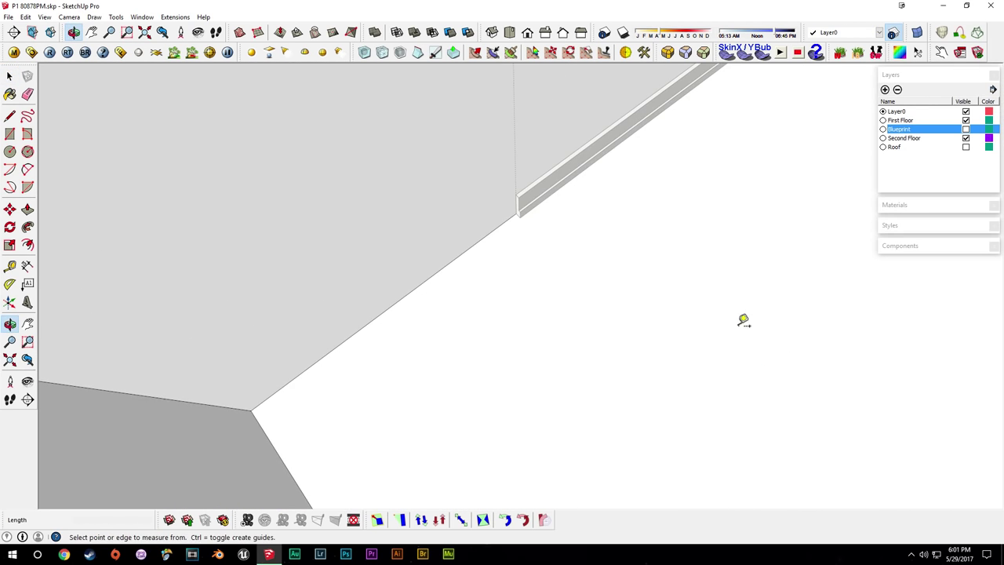
key("space")
middle_click_drag(614, 291, 580, 266)
key("l")
left_click(534, 221)
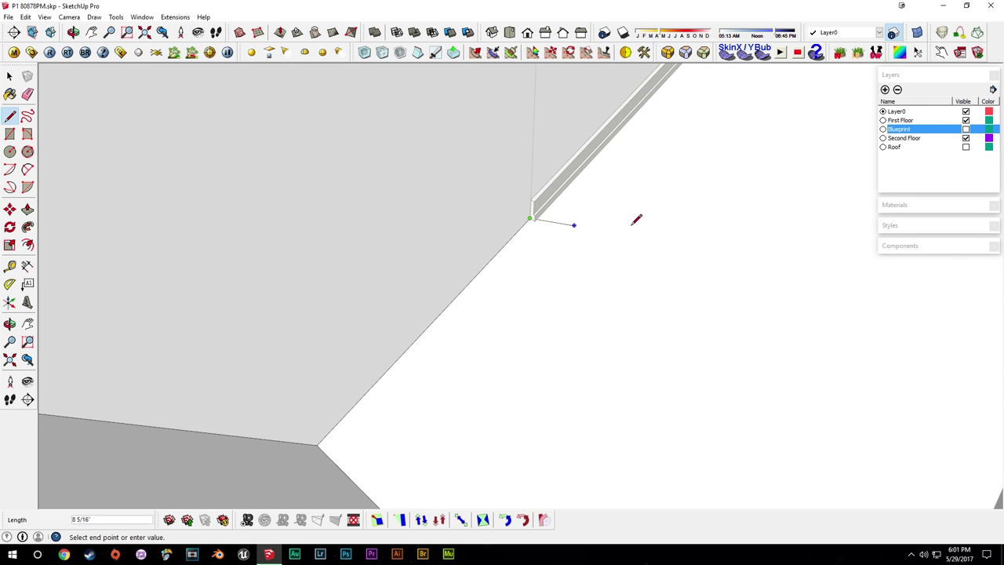
middle_click_drag(597, 224, 24, 268)
left_click_drag(24, 268, 47, 282)
middle_click_drag(345, 266, 369, 314)
left_click(303, 217)
Place a guide on the shower side of the floor line, parallel to it.
key("t")
left_click(374, 339)
key("Return")
middle_click_drag(413, 301, 480, 293)
key("space")
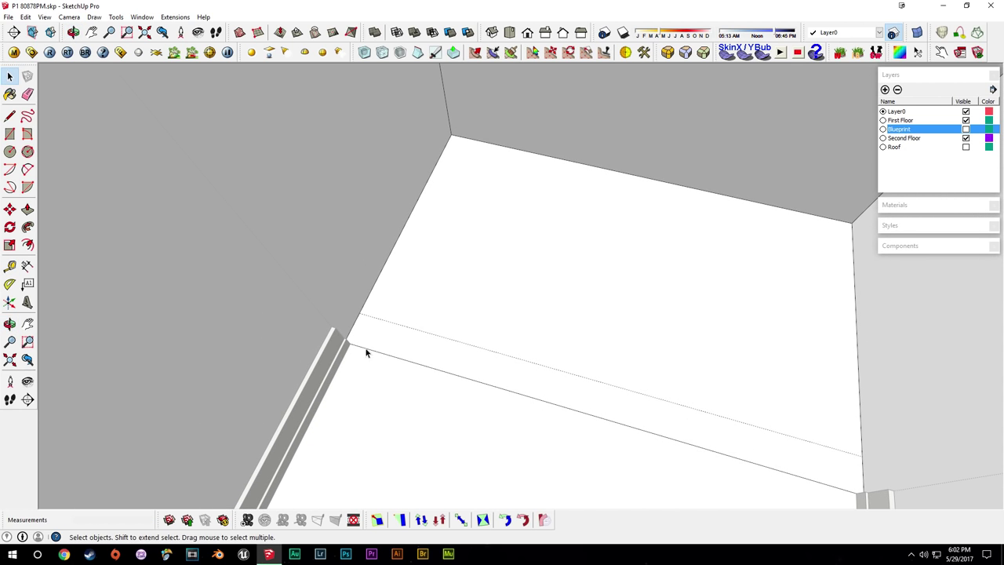
Place a second guide 1 inch from the first one toward the shower and erase the first guide.
key("t")
left_click(410, 327)
type("1")
key("Return")
key("space")
key("e")
left_click(404, 327)
middle_click_drag(404, 326, 412, 324)
Draw a line along the guide across the floor and extrude the enclosed strip 5 inches as the shower curb.
key("l")
left_click(364, 309)
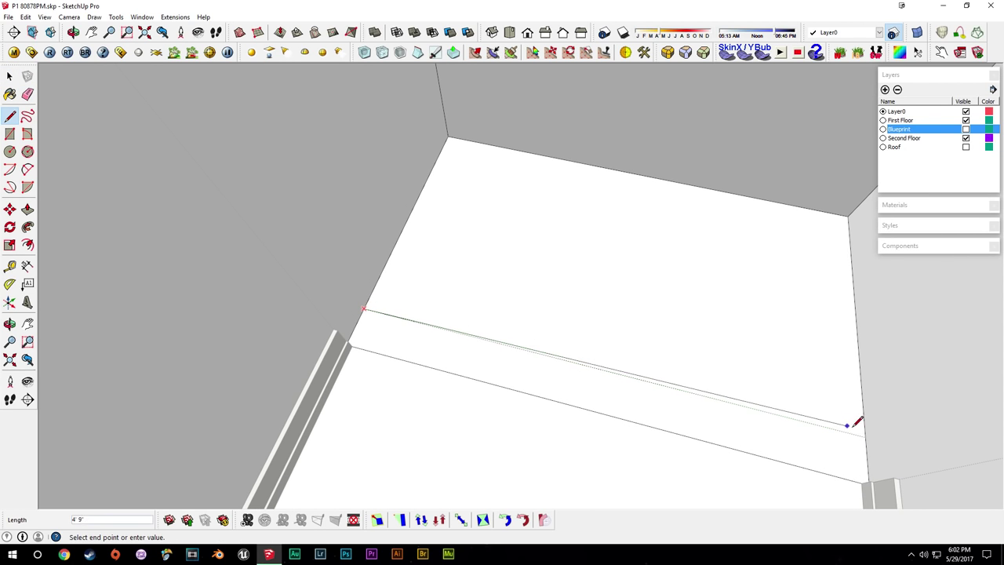
left_click(866, 437)
key("space")
key("p")
left_click(477, 377)
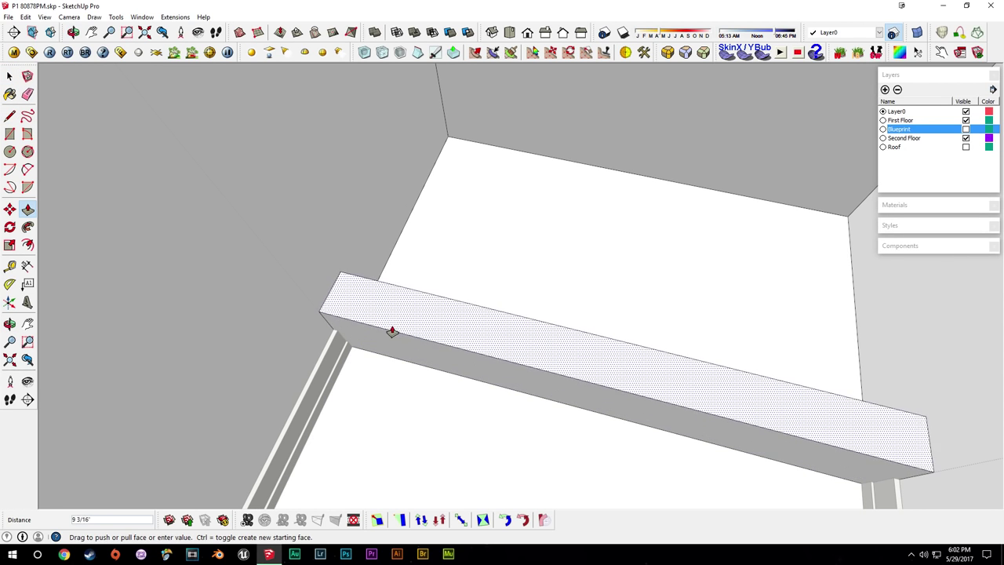
type("5")
key("Return")
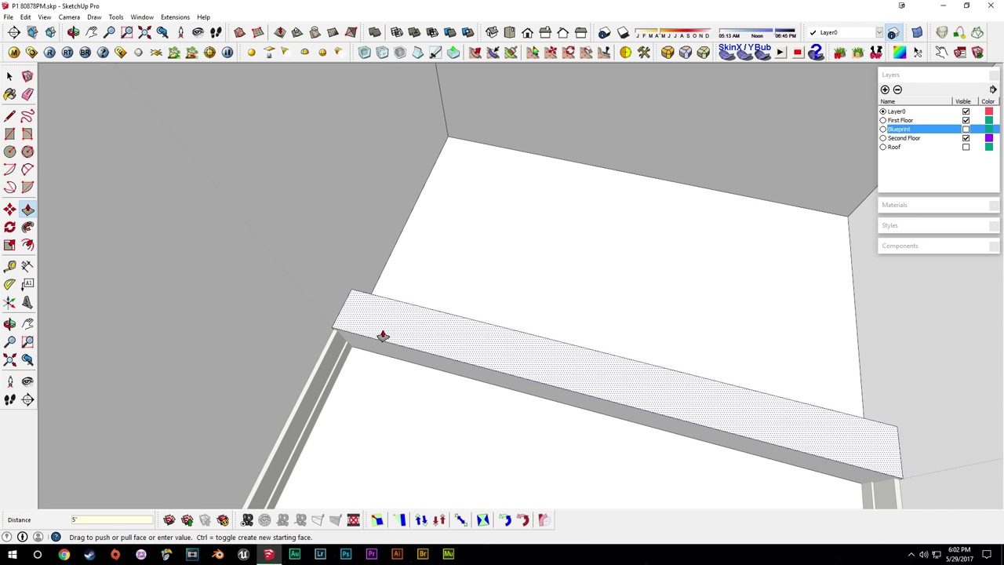
Draw a line from the curb's corner up the wall opposite the window and across to the window wall.
middle_click_drag(384, 337, 648, 343)
scroll(648, 343, "down", 1)
middle_click_drag(624, 309, 411, 112)
mouse_move(521, 276)
middle_mouse_down()
mouse_move(524, 289)
mouse_move(428, 374)
middle_mouse_up()
key("space")
scroll(428, 377, "up", 1)
key("l")
left_click(396, 403)
middle_click_drag(396, 404, 428, 386)
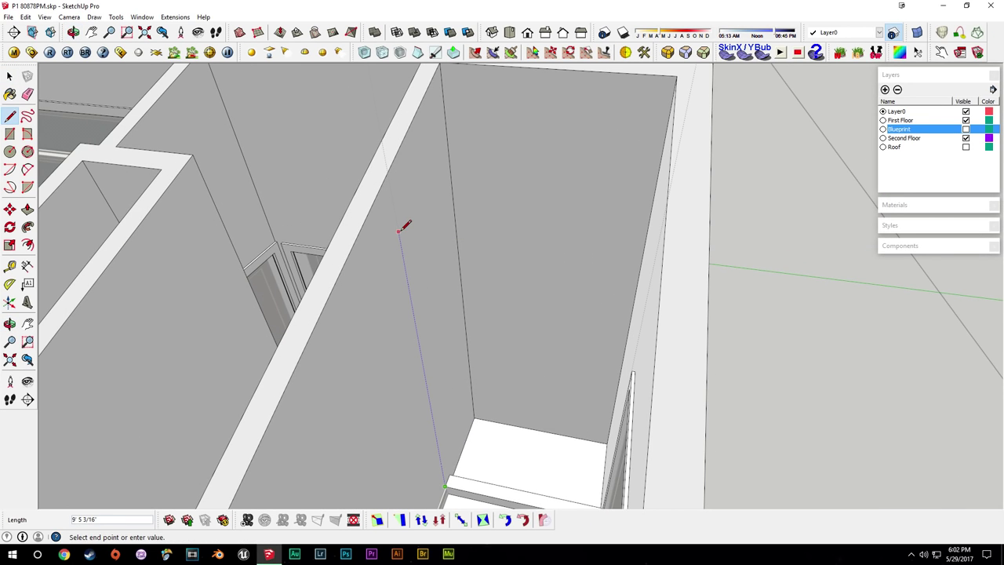
middle_click_drag(402, 212, 400, 294)
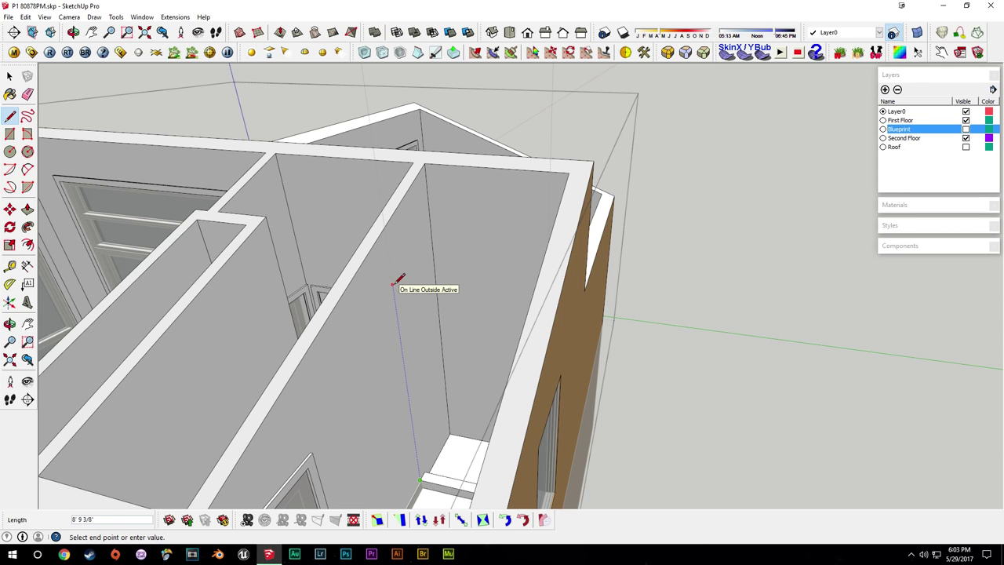
scroll(408, 447, "up", 3)
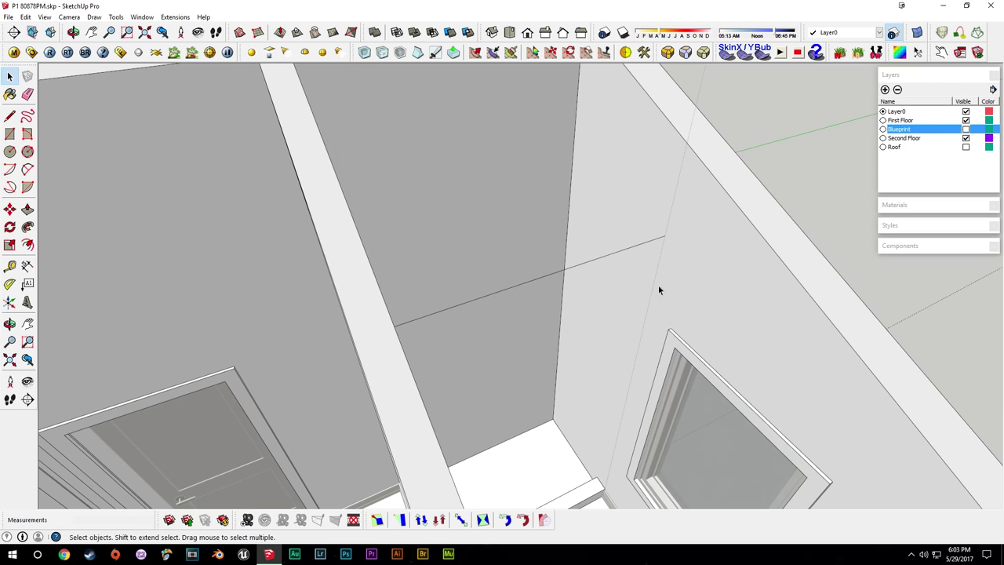
Draw a vertical line down the window wall from the end of the cross line to the shower curb.
middle_click_drag(658, 285, 661, 297)
key("l")
left_click(668, 225)
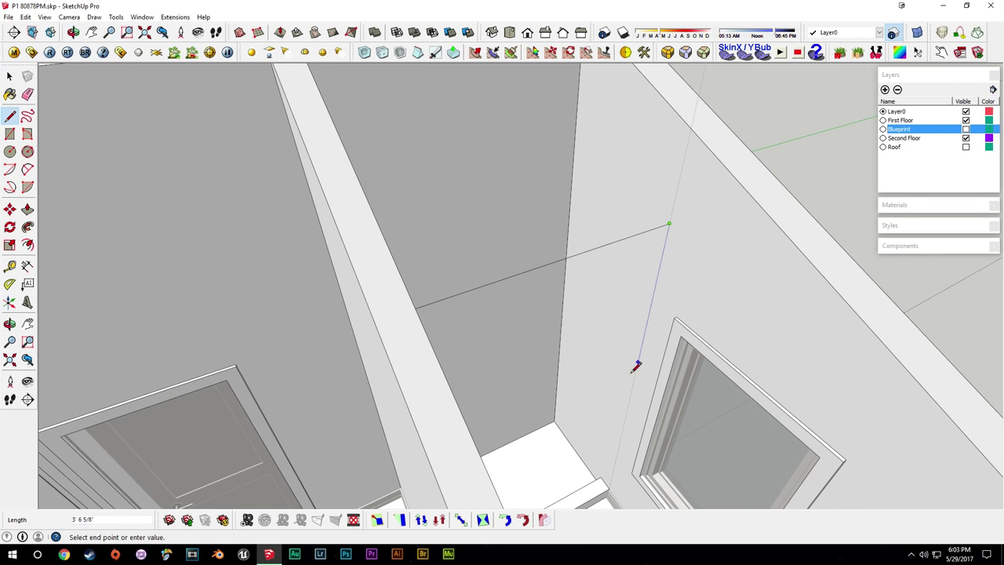
scroll(608, 468, "up", 4)
middle_click_drag(607, 468, 604, 425, "shift")
left_click(605, 452)
key("space")
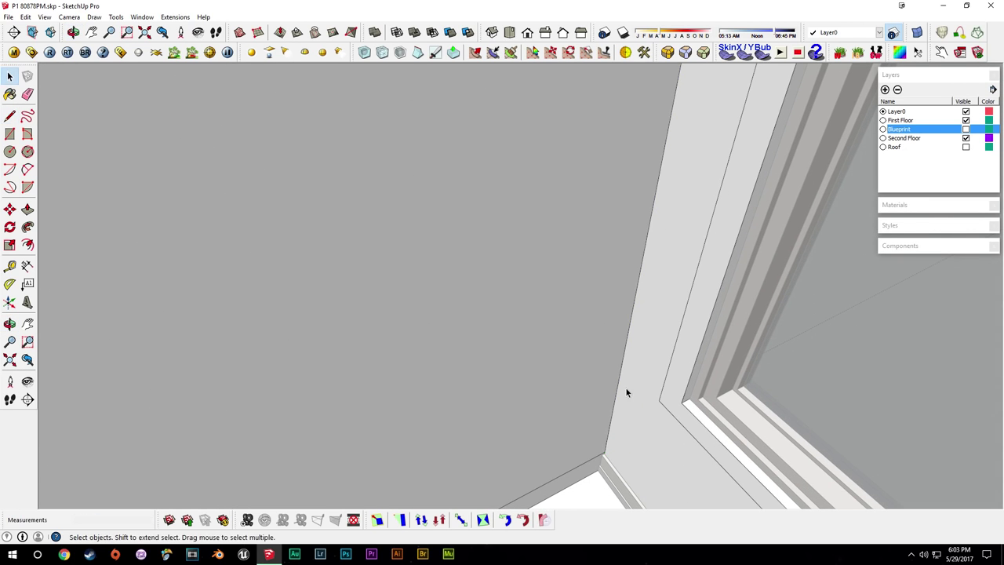
Extend the header outline to the top of the wall and draw a line across to the window wall's top.
scroll(540, 439, "down", 5)
left_click(270, 237)
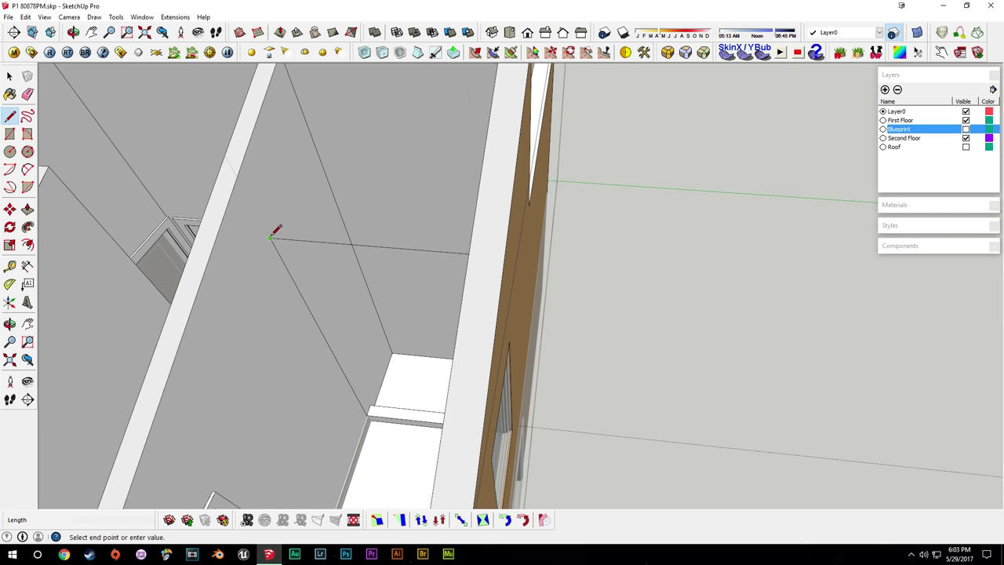
left_click(237, 177)
middle_click_drag(238, 176, 469, 178)
left_click(616, 172)
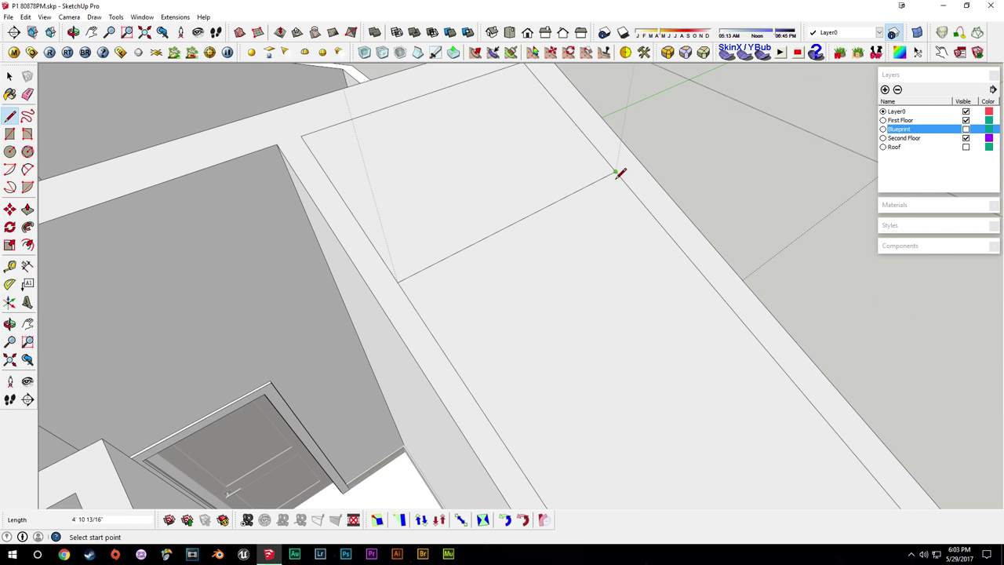
Delete the ceiling face covering the bathroom in front of the shower.
key("space")
left_click(586, 257)
key("Delete")
Place a guide 4 9/16 inches from the lower edge of the header above the shower.
middle_click_drag(636, 226, 712, 233)
scroll(713, 226, "up", 4)
key("t")
left_click(664, 205)
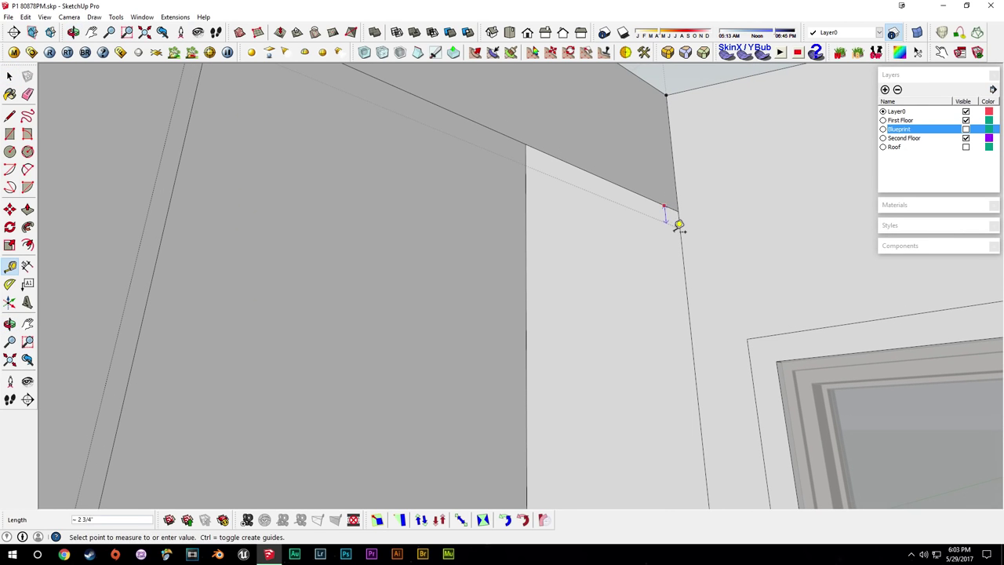
type("4 9/16")
key("Return")
key("space")
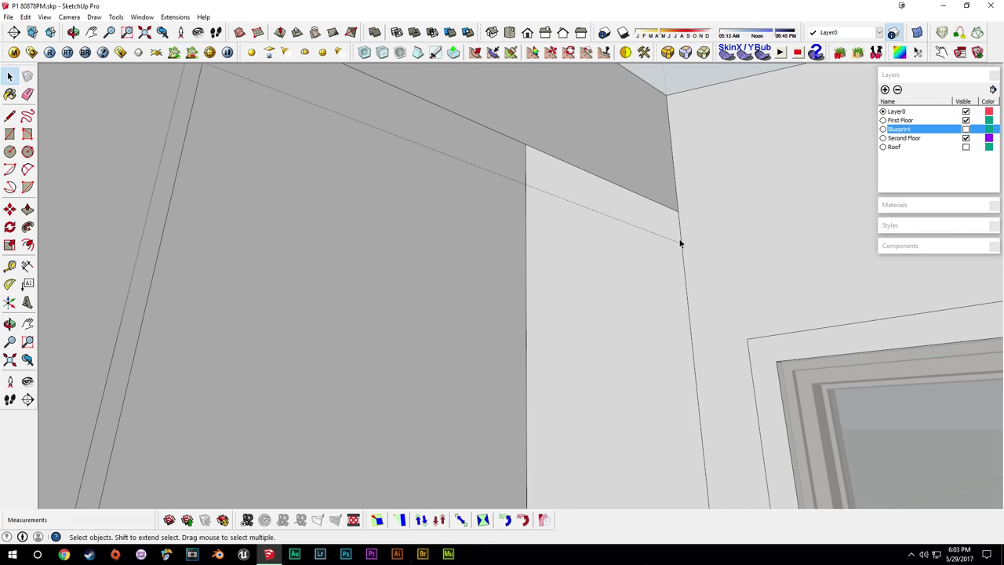
Draw a line along the header guide and extrude the resulting strip to thicken the header.
key("l")
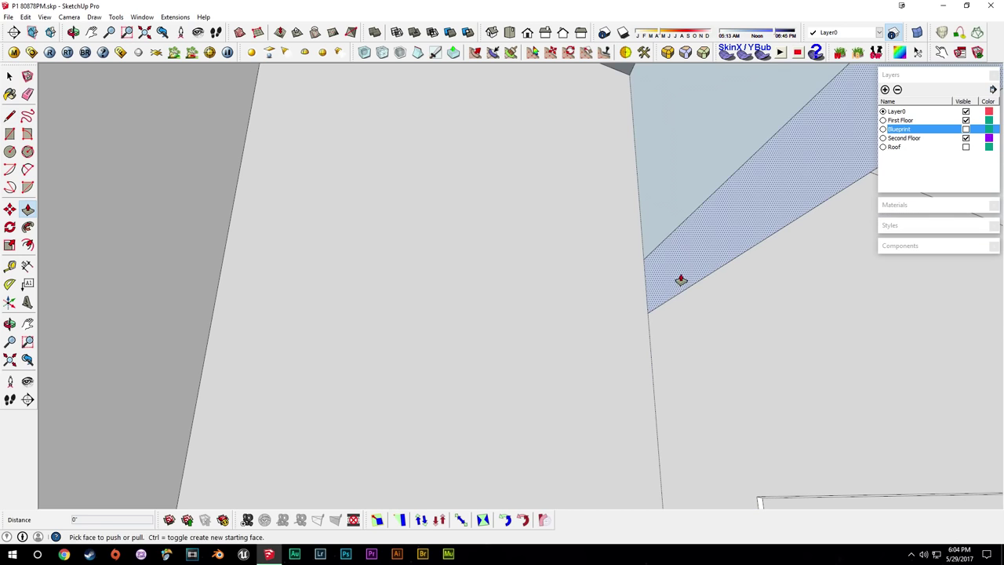
left_click_drag(681, 280, 646, 276)
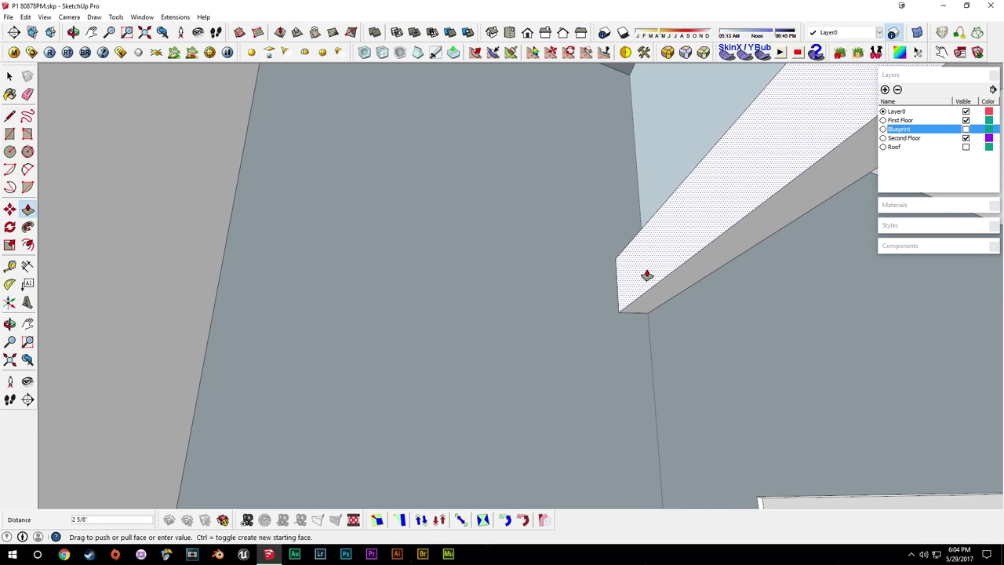
key("Return")
key("space")
Draw ceiling lines along the side and back walls of the shower behind the header.
key("l")
left_click(588, 251)
middle_click_drag(586, 251, 384, 249)
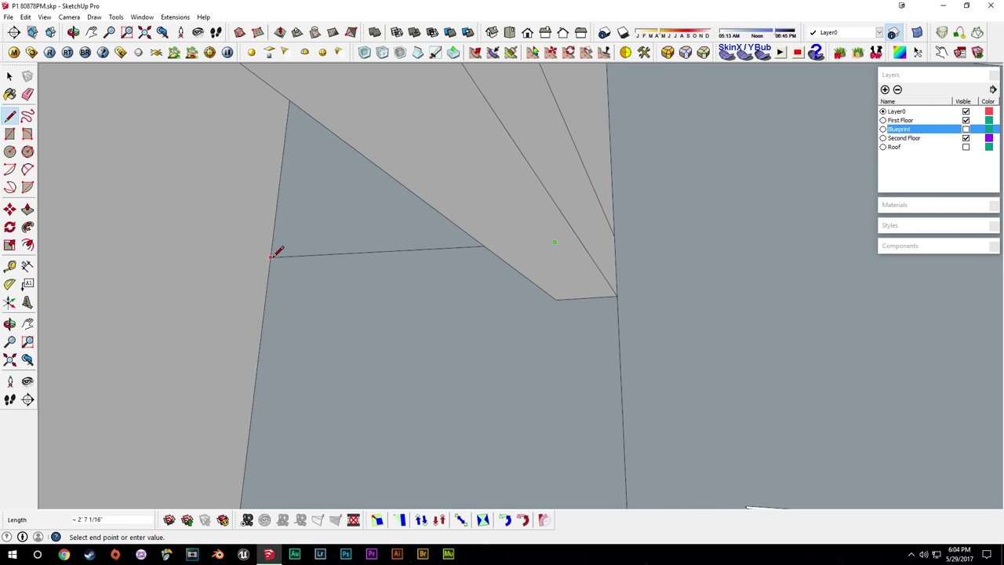
left_click(271, 256)
middle_click_drag(273, 257, 618, 236)
scroll(617, 238, "down", 3)
left_click(326, 270)
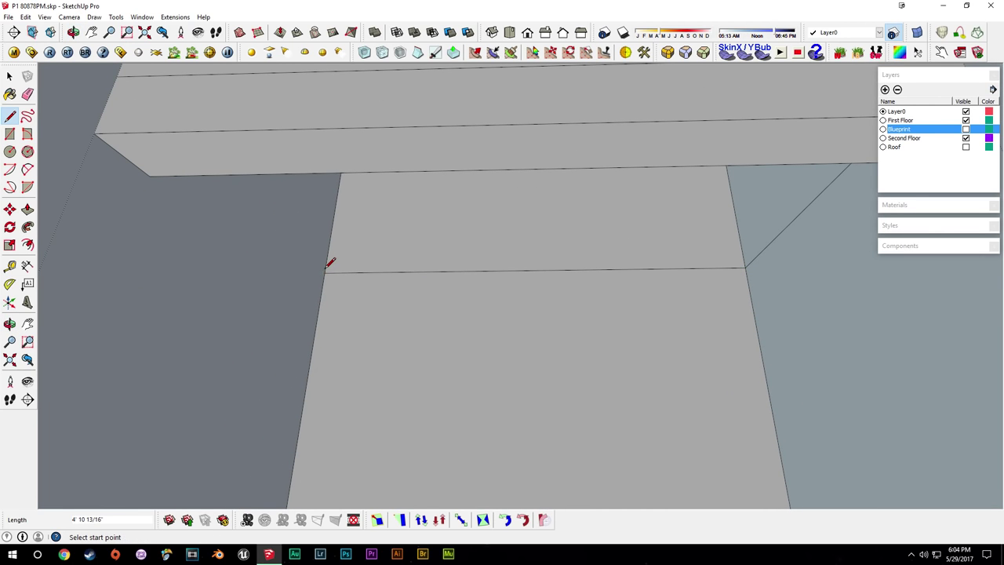
Erase the leftover edge around the shower header and ceiling.
middle_click_drag(262, 182, 442, 346)
key("Escape")
key("e")
left_click(442, 347)
scroll(453, 335, "up", 2)
mouse_move(488, 307)
middle_mouse_down("shift")
mouse_move(495, 320)
mouse_move(528, 271)
mouse_move(553, 337)
mouse_move(667, 376)
middle_mouse_up("shift")
Reverse the inside-out wall faces and erase the stray edge on top of the shower ceiling.
key("space")
left_click(528, 275)
key("shift+r")
key("ctrl+t")
key("e")
left_click(812, 270)
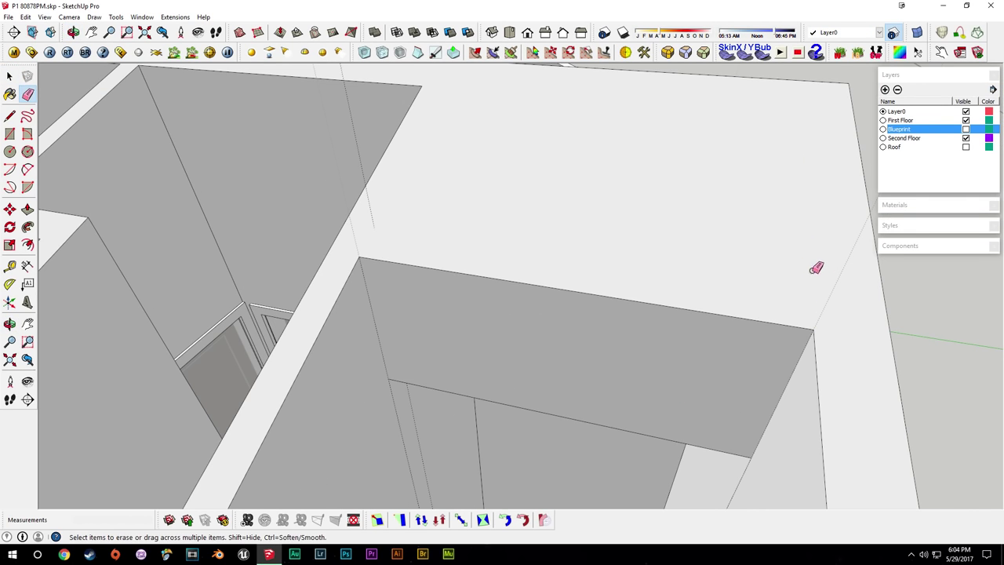
Draw a vertical line from the header's rear corner down to the curb on the wall opposite the window.
middle_click_drag(521, 182, 543, 259)
middle_click_drag(453, 315, 451, 221, "shift")
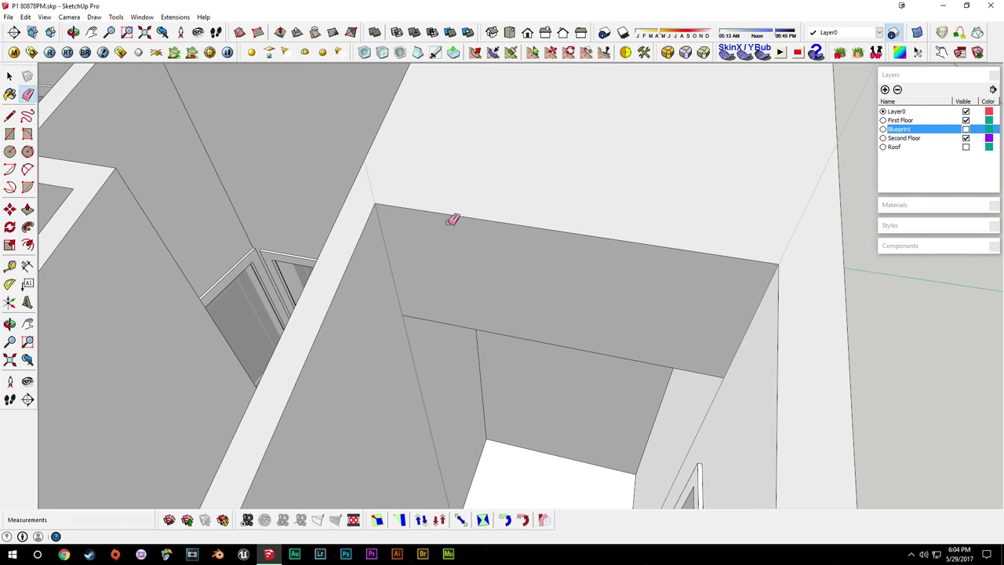
key("space")
scroll(408, 292, "up", 2)
middle_click_drag(408, 292, 419, 169)
key("l")
left_click(469, 120)
middle_click_drag(469, 120, 482, 274)
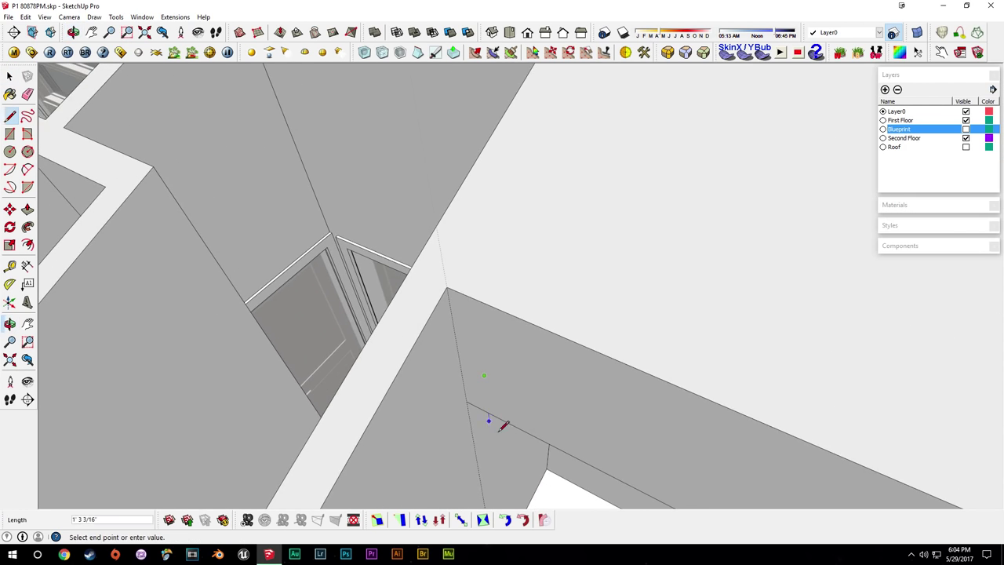
middle_click_drag(497, 419, 480, 149, "shift")
left_click(493, 393)
key("space")
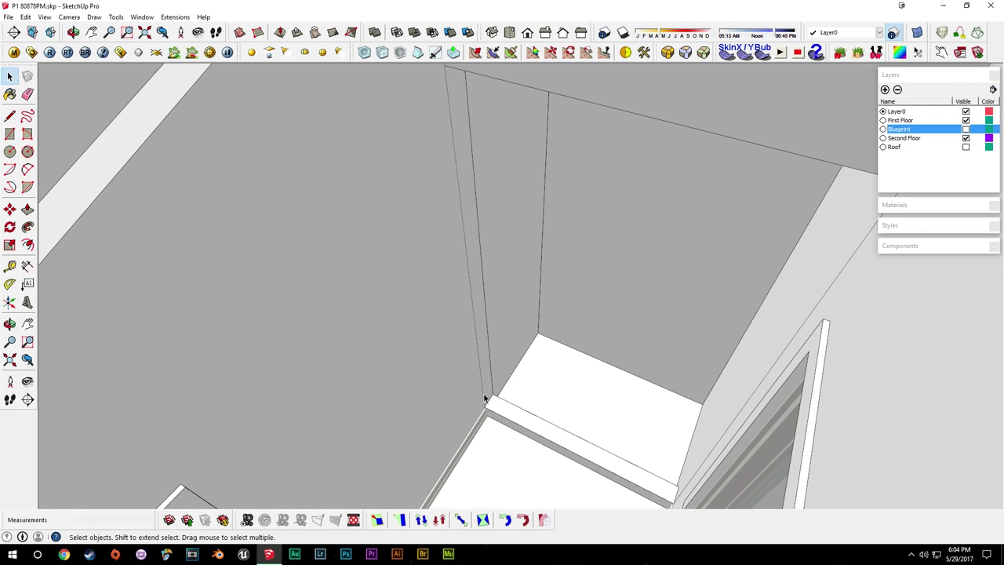
Extrude the narrow wall strip between the curb and header on the wall opposite the window.
scroll(485, 397, "up", 2)
key("p")
left_click(485, 369)
left_click(495, 365)
key("space")
Draw the matching line at the curb on the window-wall side and delete the leftover geometry.
mouse_move(476, 381)
middle_mouse_down()
mouse_move(732, 419)
mouse_move(598, 437)
mouse_move(565, 204)
middle_mouse_up()
key("l")
left_click(666, 431)
key("space")
left_click(545, 308)
mouse_move(699, 185)
middle_mouse_down()
mouse_move(565, 338)
mouse_move(591, 278)
mouse_move(589, 254)
mouse_move(764, 258)
mouse_move(686, 318)
middle_mouse_up()
key("Delete")
Offset the outline of the shower curb's top face inward by 0.25.
mouse_move(528, 282)
middle_mouse_down()
mouse_move(157, 253)
mouse_move(278, 414)
mouse_move(385, 352)
mouse_move(363, 341)
mouse_move(590, 291)
middle_mouse_up()
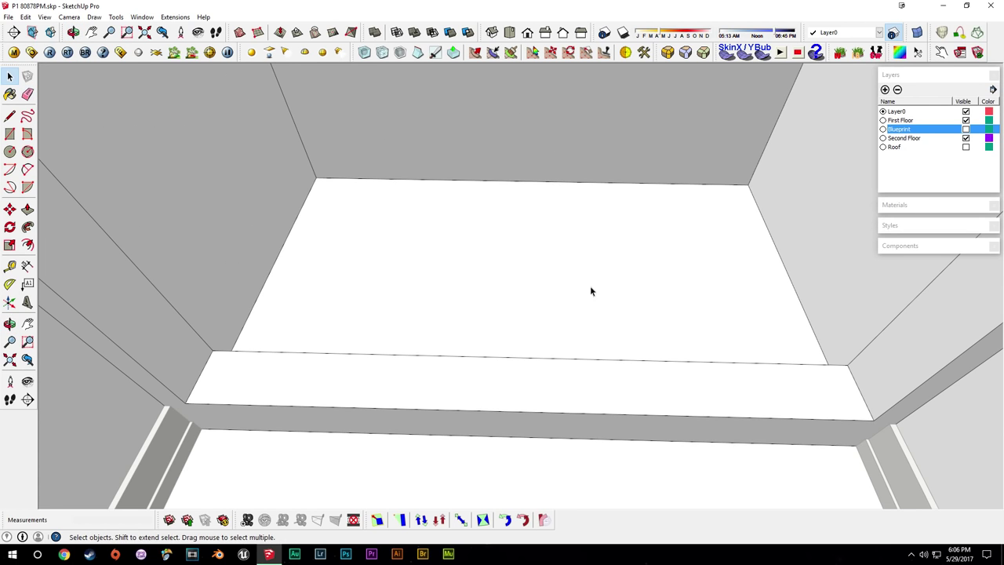
left_click(28, 245)
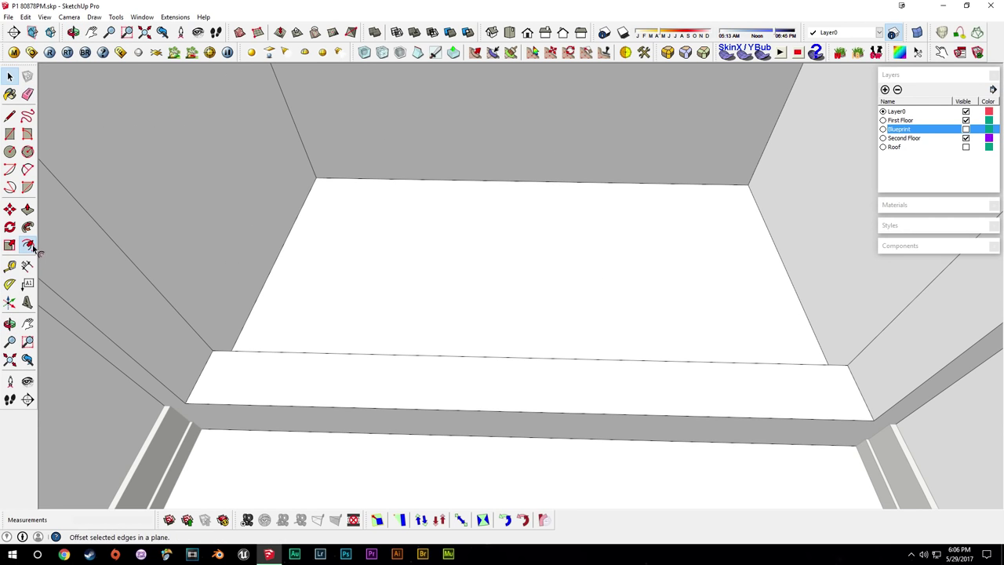
scroll(205, 396, "up", 3)
left_click(197, 406)
type(".25")
key("Return")
key("space")
left_click(201, 405)
scroll(202, 403, "down", 2)
middle_click_drag(196, 392, 364, 366)
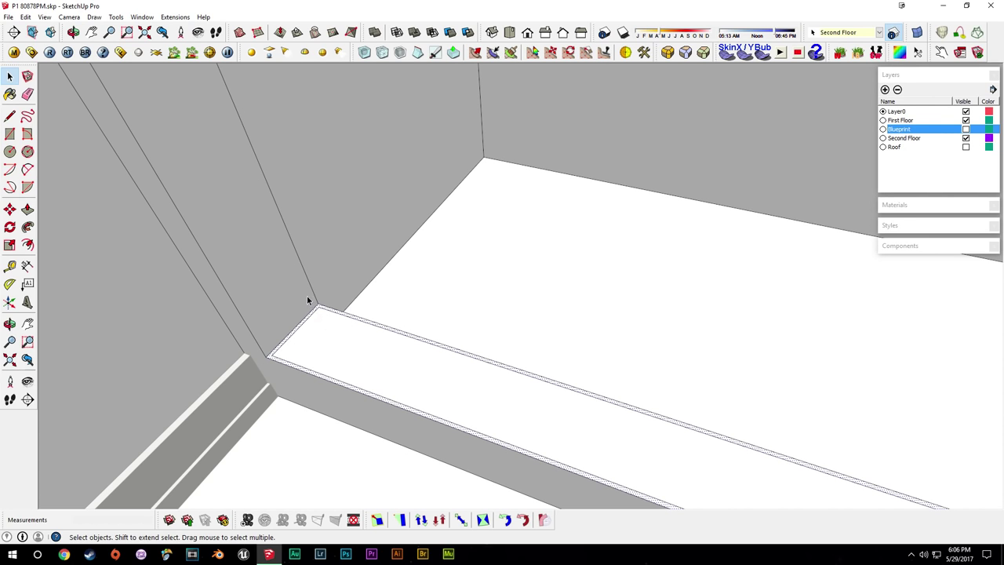
Offset the outline of the narrow wall strip opposite the window inward, matching the curb's border.
key("f")
left_click(169, 196)
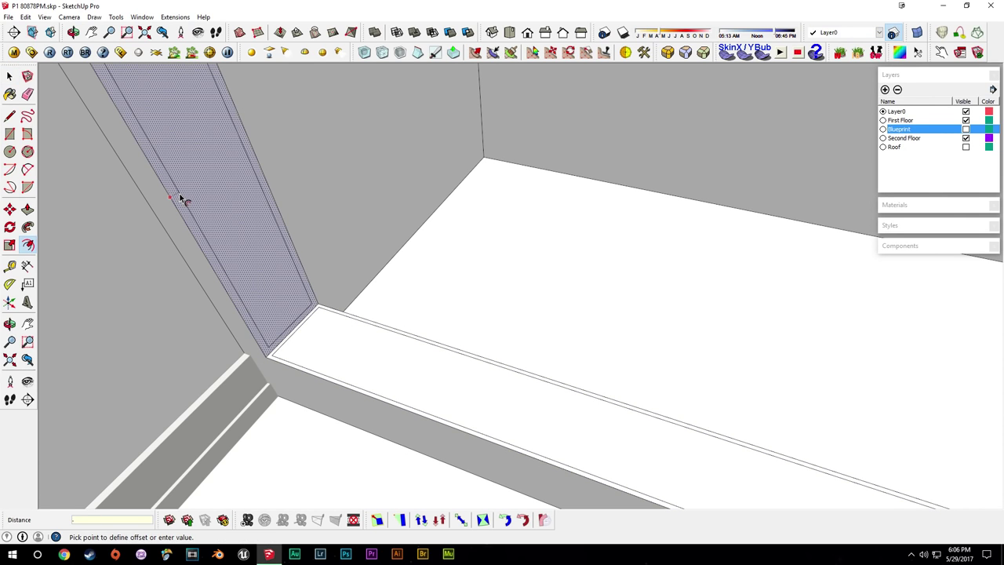
key("Return")
key("space")
Select the front edges of the shower opening along both jambs, curb and header, and offset them outward as a thin border.
middle_click_drag(259, 360, 317, 303)
left_click(321, 304)
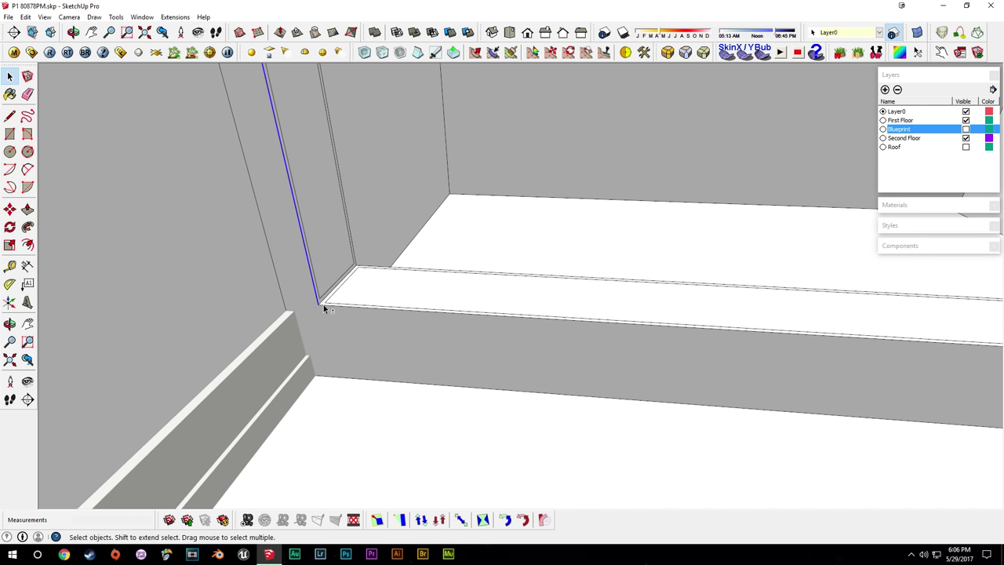
left_click(326, 306, "shift")
scroll(395, 326, "down", 1)
middle_click_drag(395, 326, 668, 416)
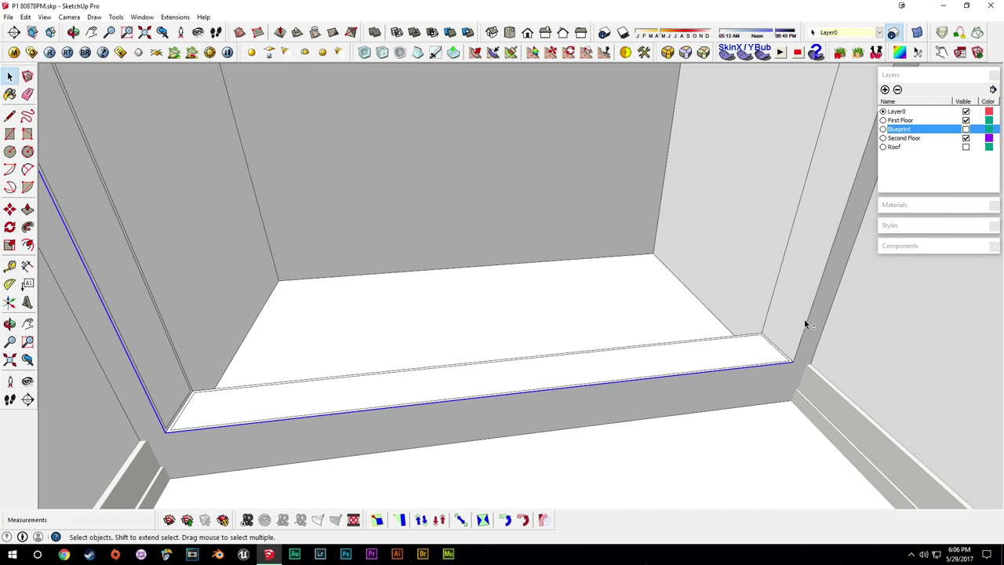
left_click(809, 321, "shift")
middle_click_drag(811, 320, 692, 444)
scroll(692, 444, "down", 1)
middle_click_drag(786, 161, 733, 233, "shift")
left_click(731, 146, "shift")
middle_click_drag(410, 116, 479, 126, "shift")
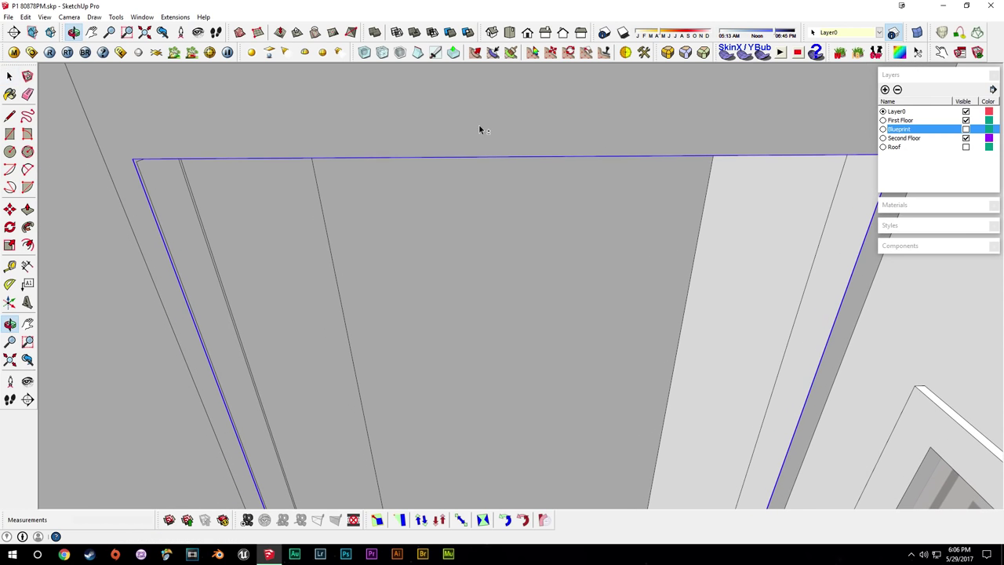
left_click(28, 244)
left_click(149, 207)
key("Return")
key("space")
left_click(144, 201)
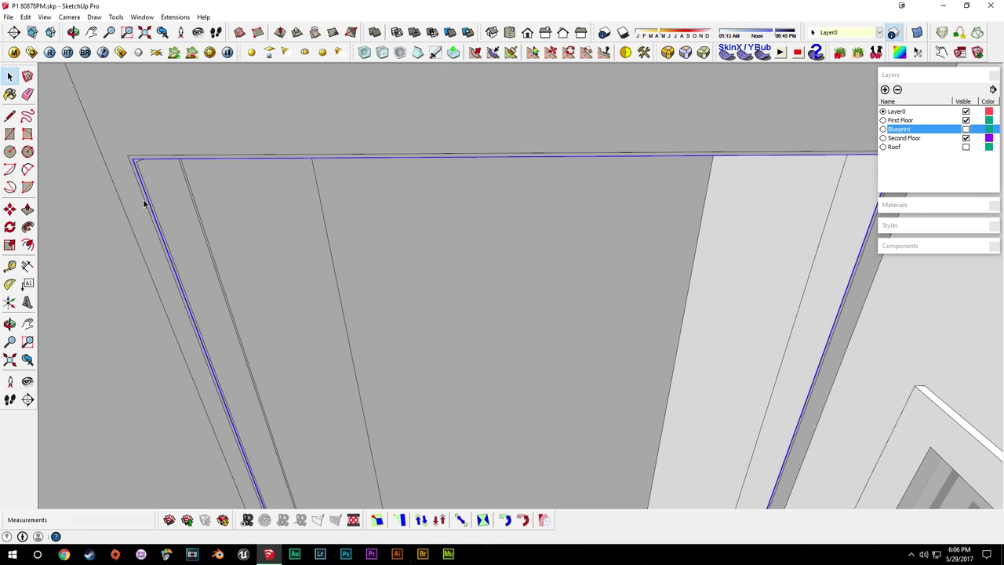
Offset the opening's rear edges outward by 0.25 on the shower side of the curb, jambs and header.
middle_click_drag(144, 202, 67, 235)
middle_click_drag(316, 304, 86, 255)
middle_click_drag(423, 317, 307, 365)
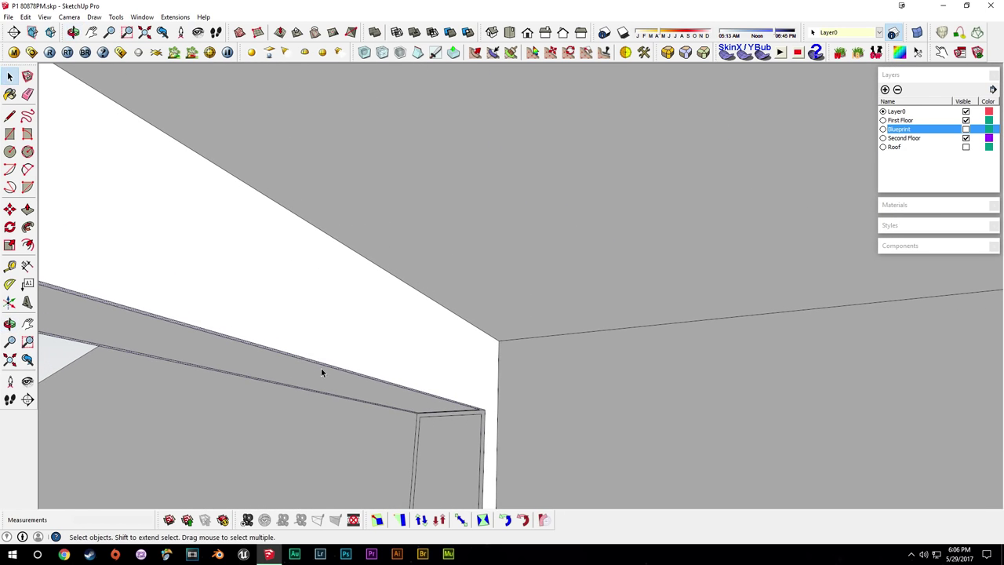
middle_click_drag(473, 410, 372, 266)
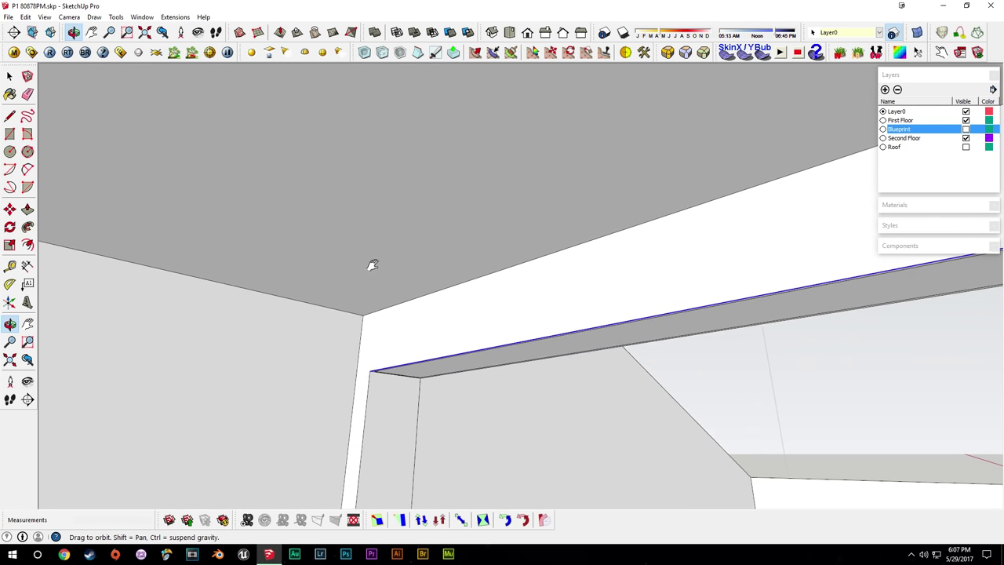
scroll(377, 388, "up", 2)
type(".25")
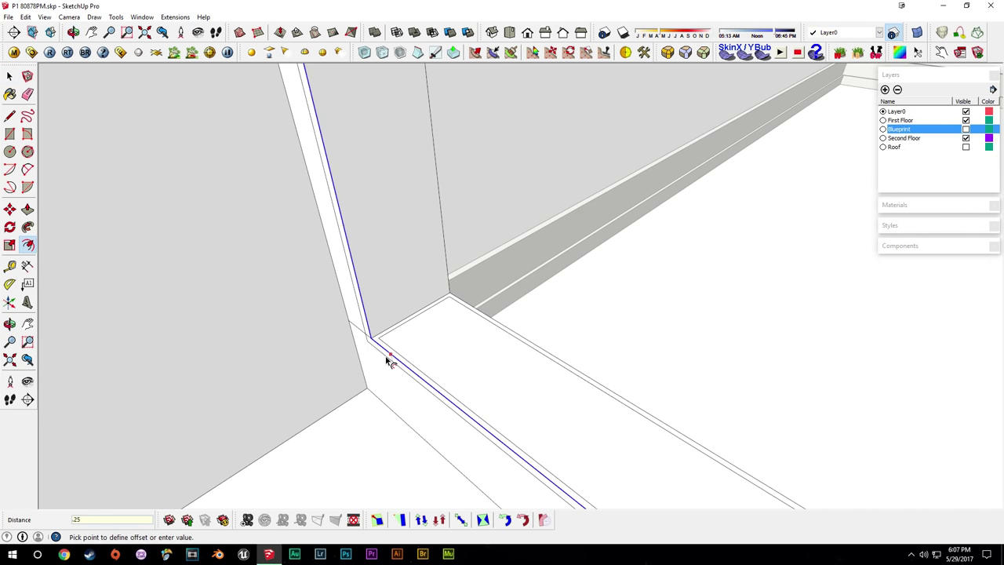
key("Return")
middle_click_drag(387, 360, 475, 372)
Delete the surplus geometry and erase the stray edge around the rear of the shower opening.
key("space")
left_click(507, 298)
key("Delete")
scroll(417, 352, "up", 3)
key("e")
left_click(372, 354)
scroll(395, 360, "up", 1)
scroll(395, 361, "up", 1)
Offset the outline of the wall strip on the window side inward by about 1/4".
mouse_move(575, 318)
middle_mouse_down()
mouse_move(466, 345)
mouse_move(174, 325)
middle_mouse_up()
scroll(393, 229, "down", 2)
key("space")
left_click(413, 142)
middle_click_drag(413, 143, 471, 235)
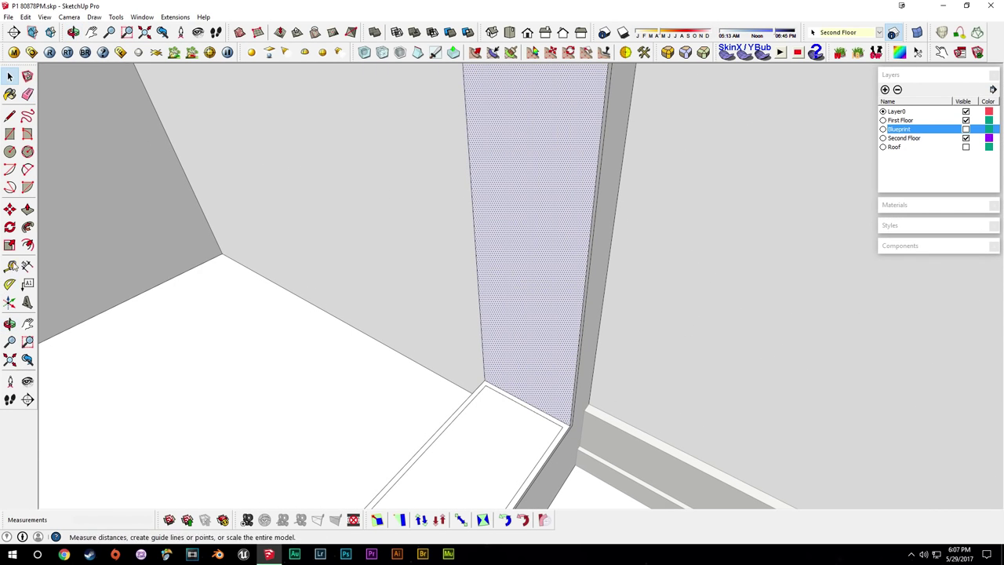
left_click(29, 245)
left_click(481, 332)
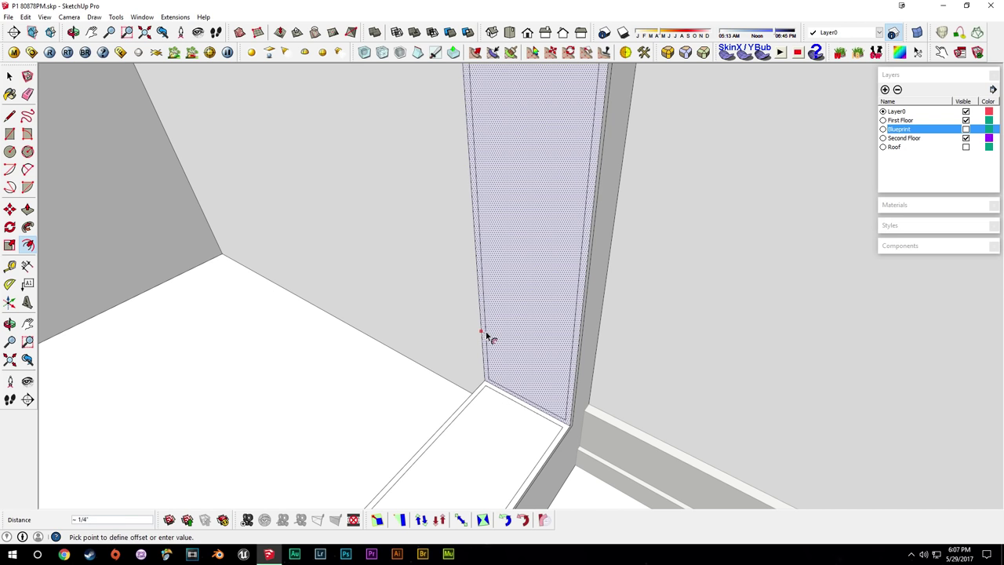
left_click(487, 336)
key("space")
scroll(502, 353, "down", 4)
middle_click_drag(502, 353, 541, 457)
scroll(541, 457, "down", 3)
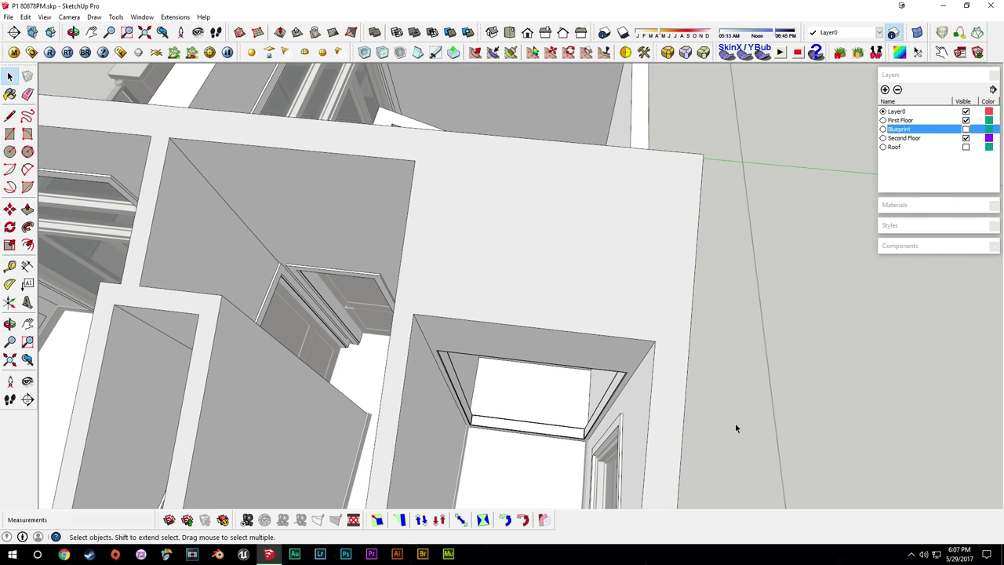
scroll(543, 451, "up", 7)
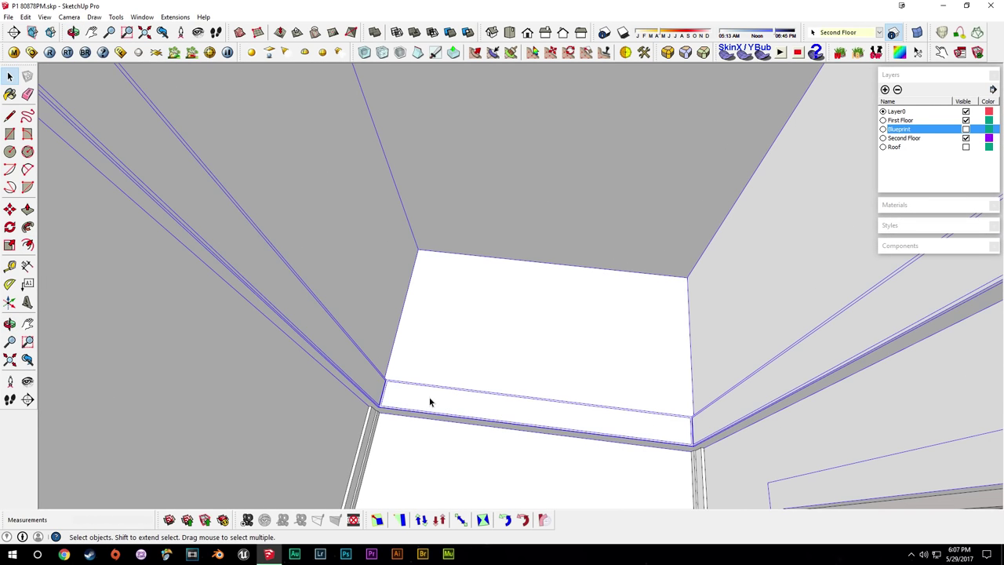
scroll(430, 401, "up", 2)
left_click(10, 135)
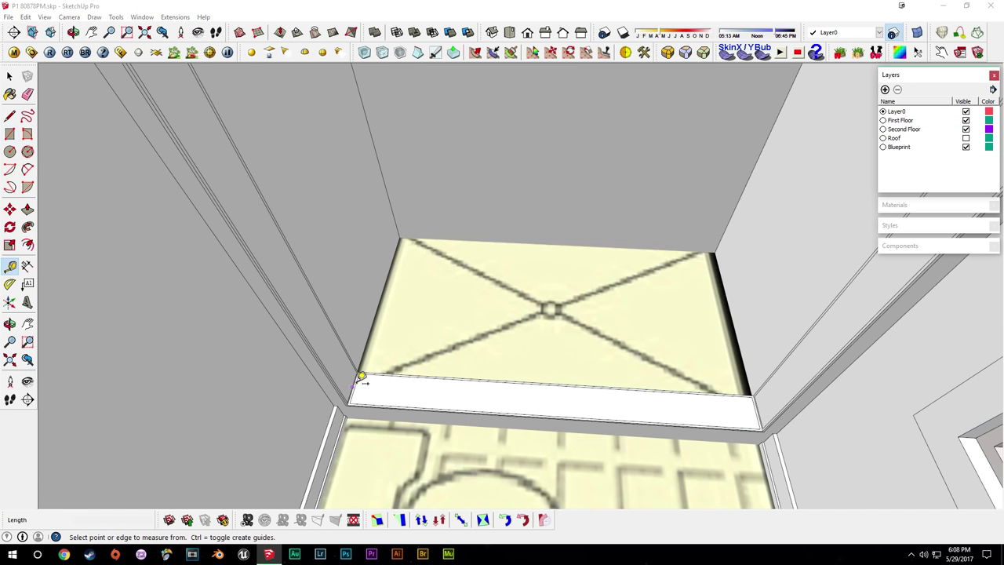
scroll(353, 382, "up", 3)
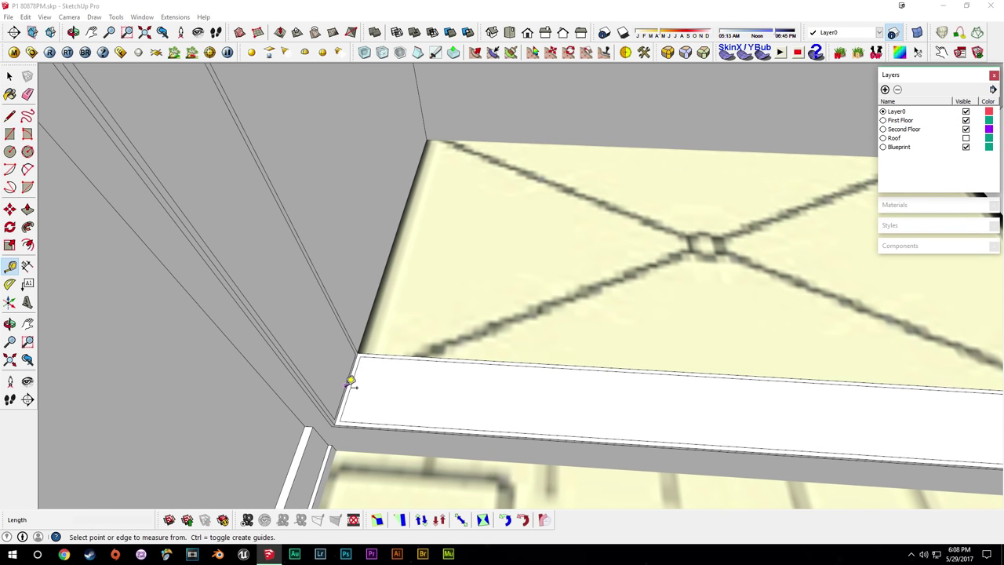
left_click(347, 385)
scroll(568, 384, "down", 5)
key("space")
Place a guide across the middle of the curb, parallel to its window-side end.
key("t")
scroll(763, 405, "up", 2)
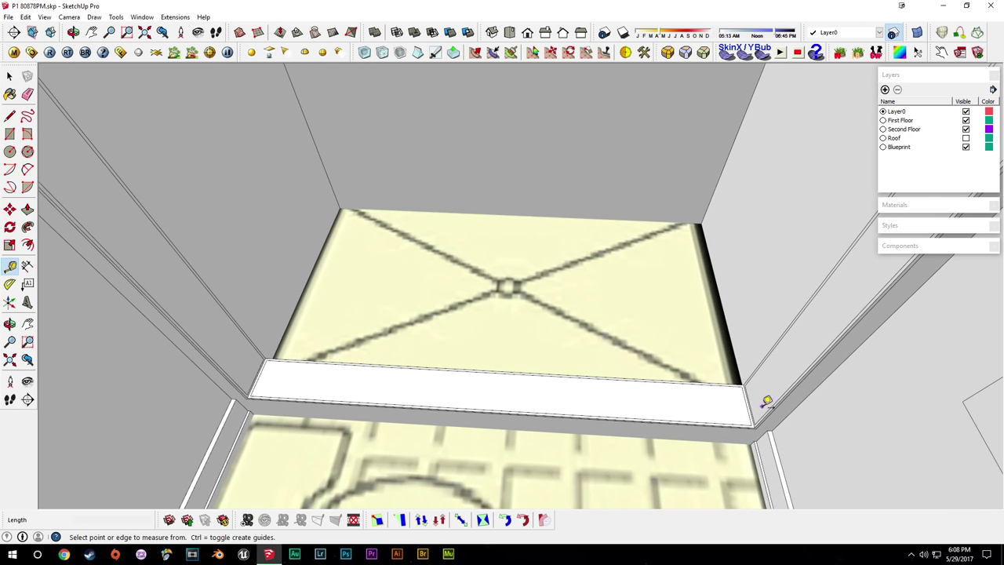
scroll(760, 402, "up", 1)
left_click(751, 402)
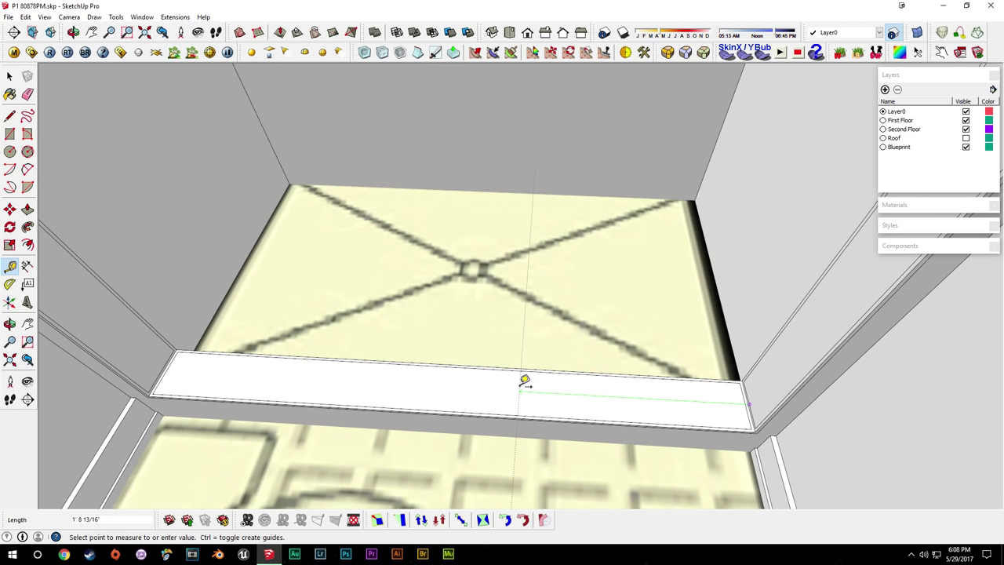
key("Return")
key("space")
Draw the vertical line down the jamb opposite the window to the curb to close the shower panel face, and group it.
scroll(520, 385, "down", 2)
middle_click_drag(520, 385, 555, 421)
scroll(559, 398, "up", 2)
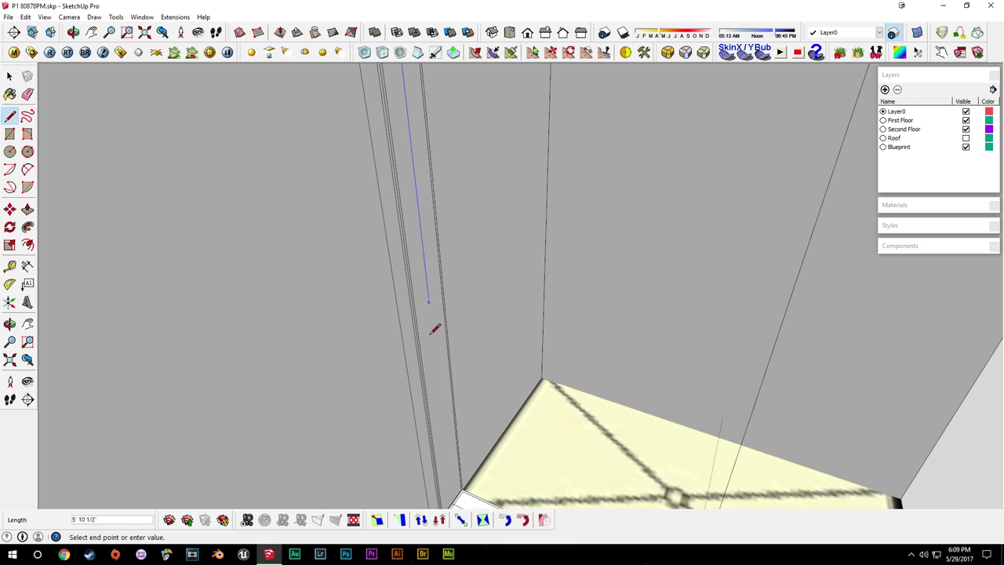
middle_click_drag(431, 335, 414, 279)
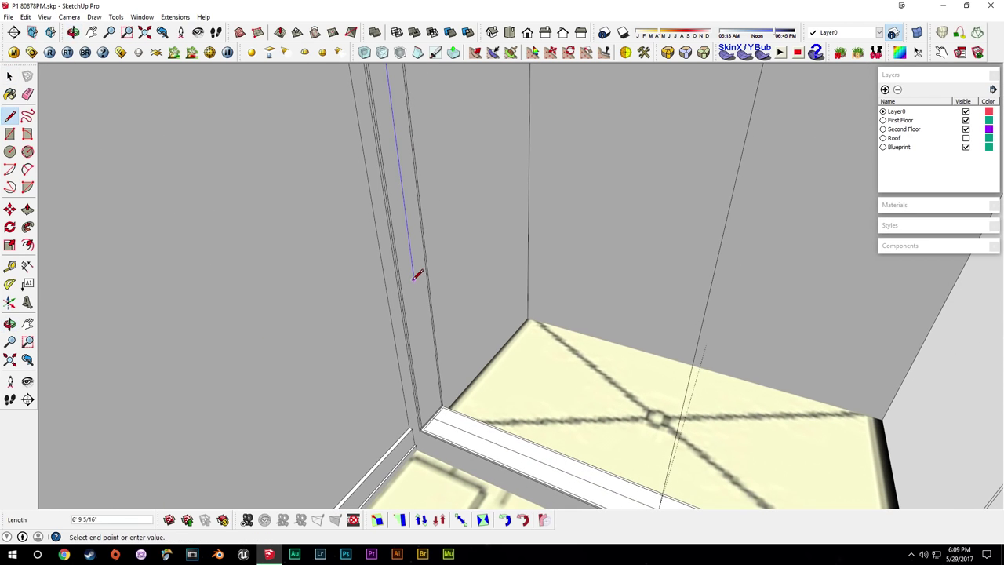
left_click(434, 410)
key("space")
left_click(477, 362)
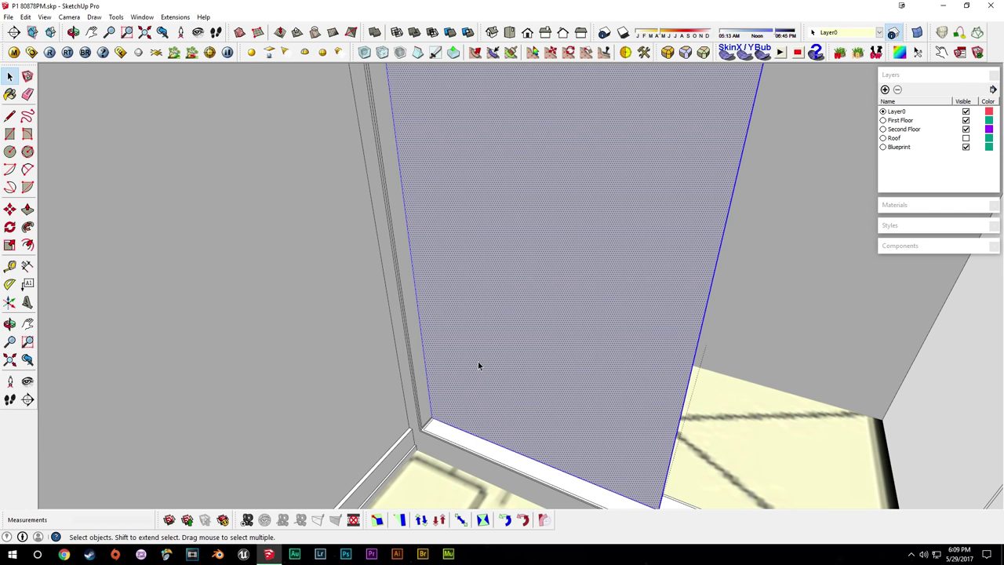
key("g")
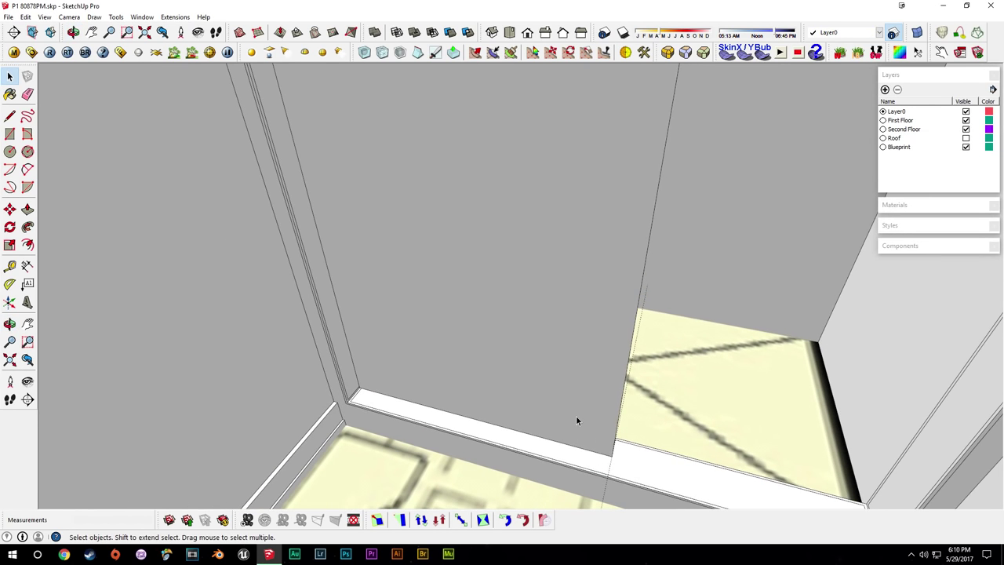
Push/pull the shower panel face to a thickness of 1/4" inside its group.
left_click(576, 417)
middle_click_drag(575, 416, 427, 454)
scroll(439, 450, "up", 3)
double_click(457, 449)
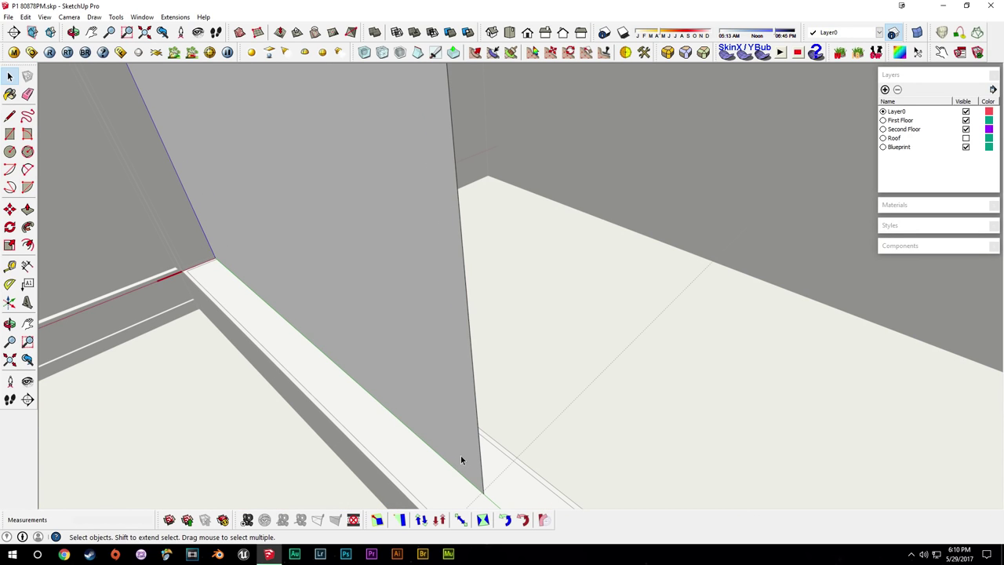
key("p")
left_click(462, 455)
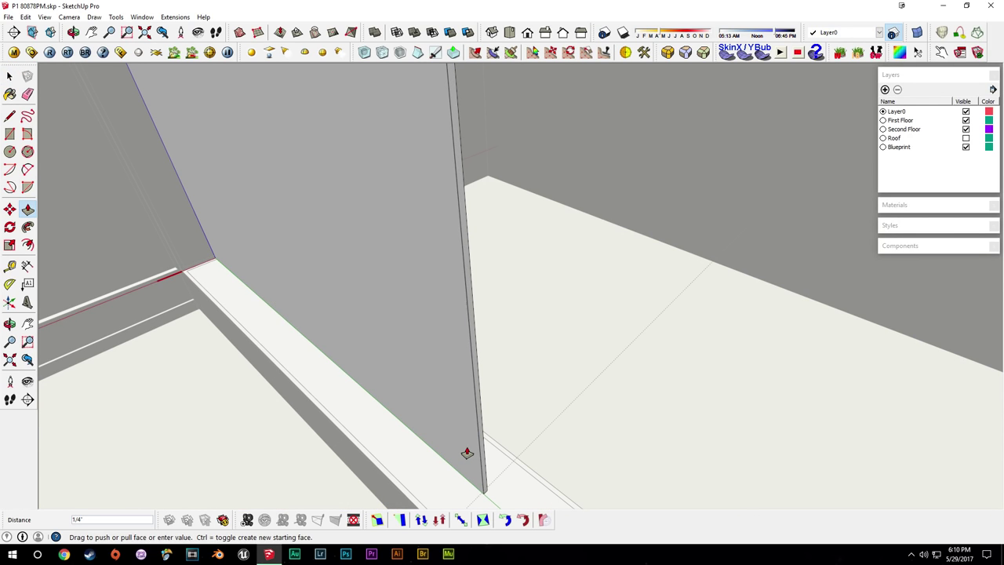
key("space")
Inspect the shower panel's edges where they meet the header, jamb and curb.
middle_click_drag(464, 449, 537, 375)
scroll(567, 411, "up", 5)
middle_click_drag(567, 410, 392, 173)
scroll(395, 167, "down", 2)
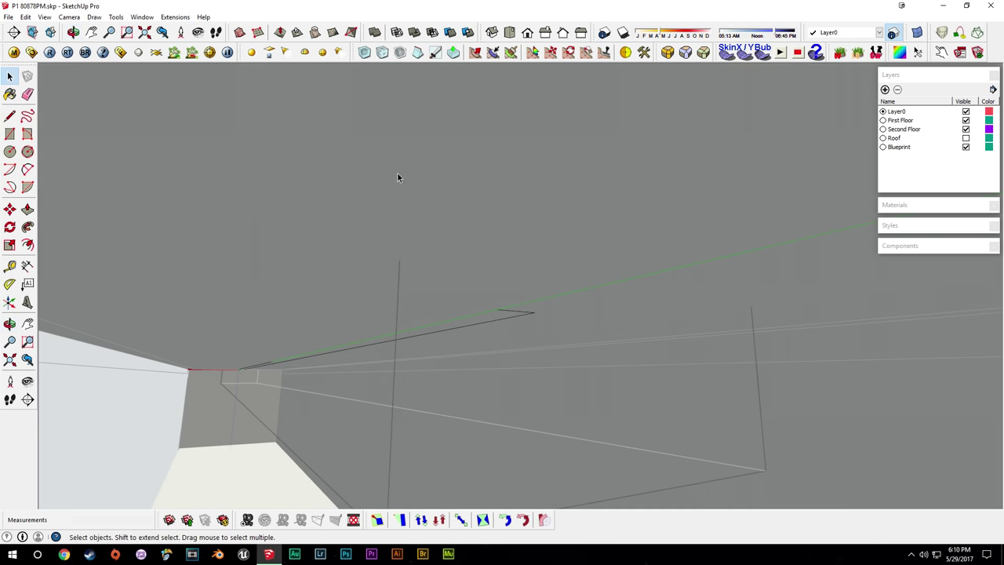
key("p")
key("space")
middle_click_drag(382, 229, 448, 365)
middle_click_drag(301, 245, 466, 407)
middle_click_drag(225, 297, 534, 390)
scroll(471, 388, "up", 3)
key("p")
middle_click_drag(372, 381, 489, 223)
key("space")
Sample the translucent Color_A01 material from the window glass and paint the shower panel with it.
scroll(350, 280, "up", 5)
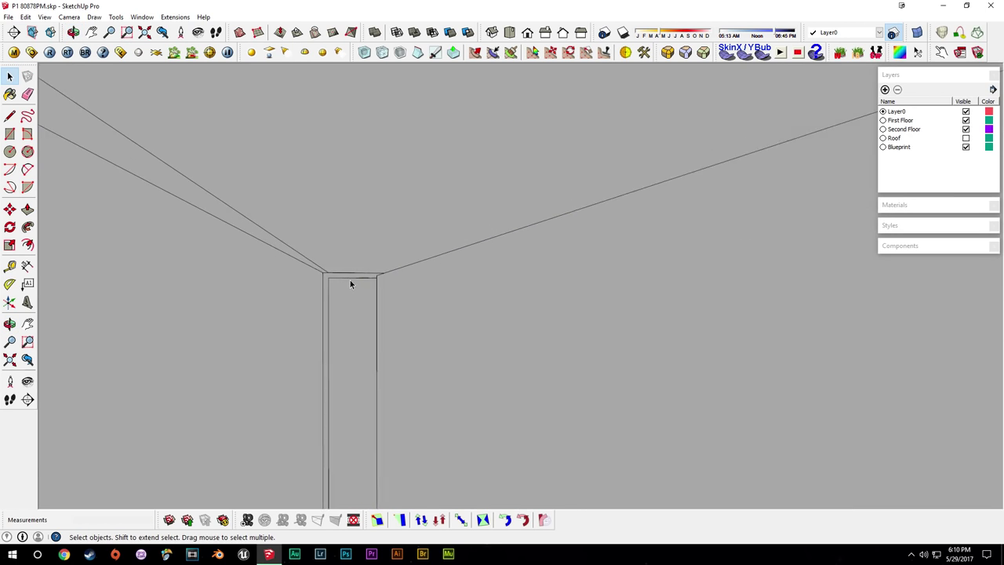
middle_click_drag(360, 282, 551, 233)
double_click(551, 233)
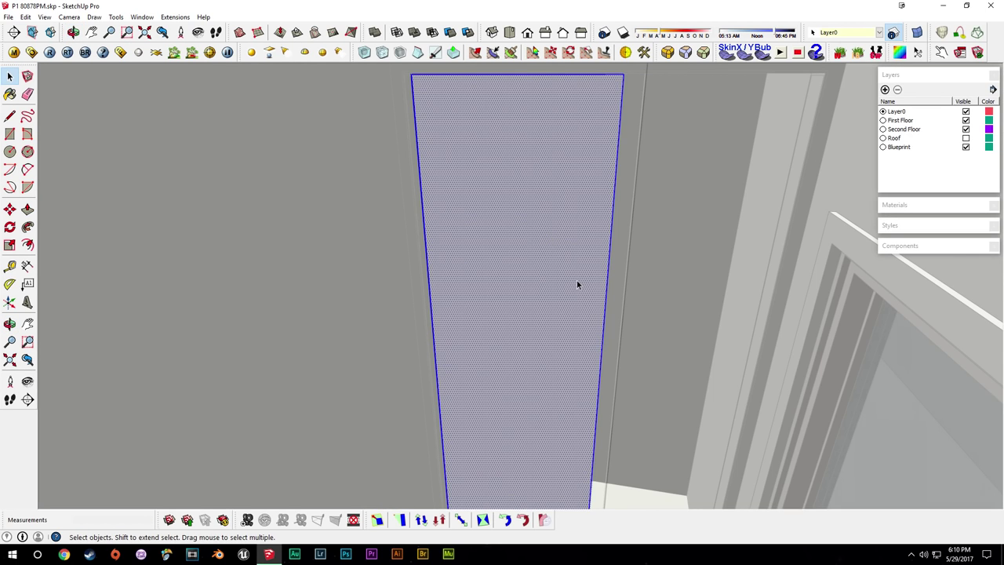
key("b")
left_click(859, 466, "alt")
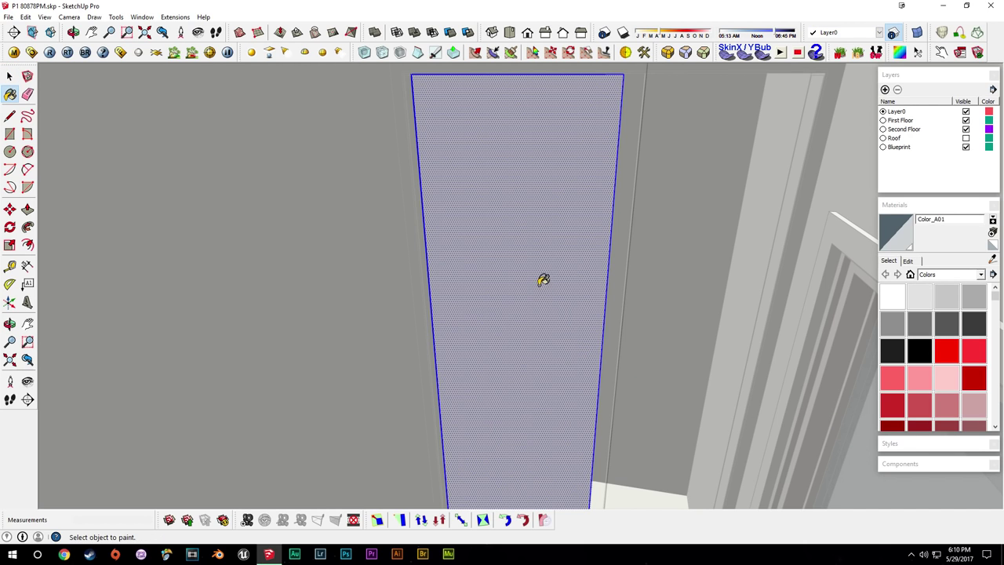
left_click(540, 279)
mouse_move(541, 279)
middle_mouse_down()
mouse_move(531, 321)
mouse_move(541, 311)
middle_mouse_up()
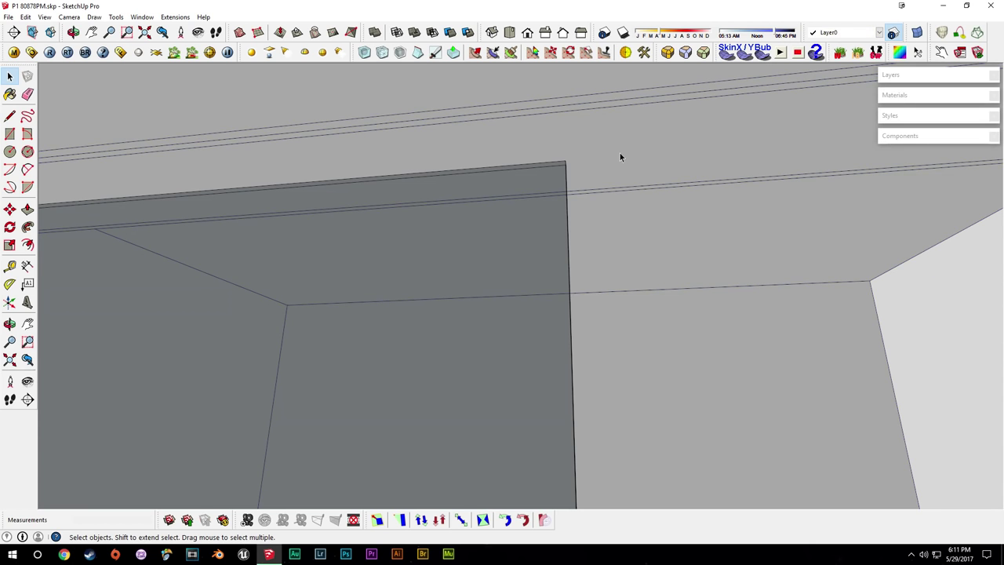
Draw a small rectangle on the header's underside beyond the glass panel and move its long edge onto a parallel guide.
middle_click_drag(619, 153, 384, 170)
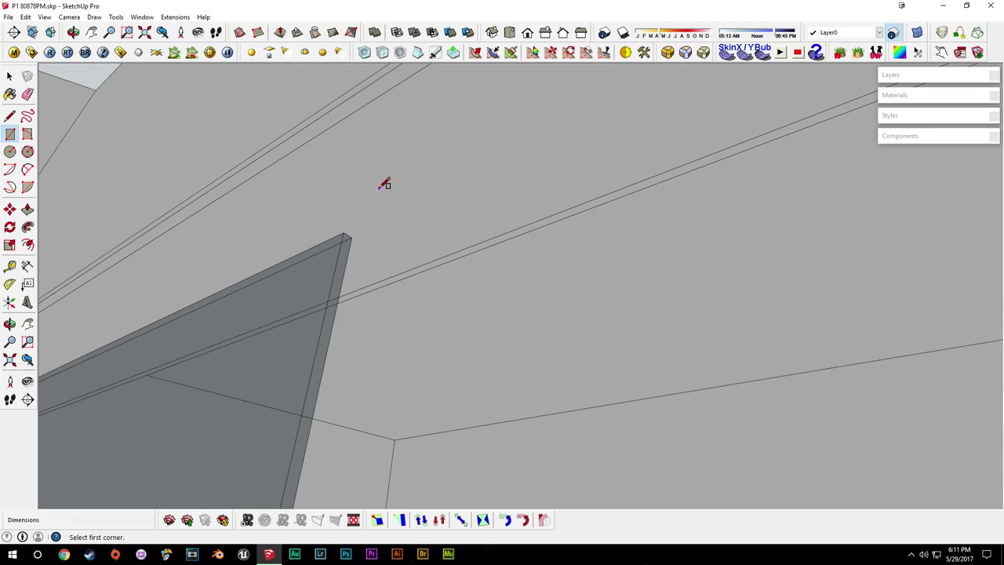
left_click(484, 166)
key("t")
left_click(435, 189)
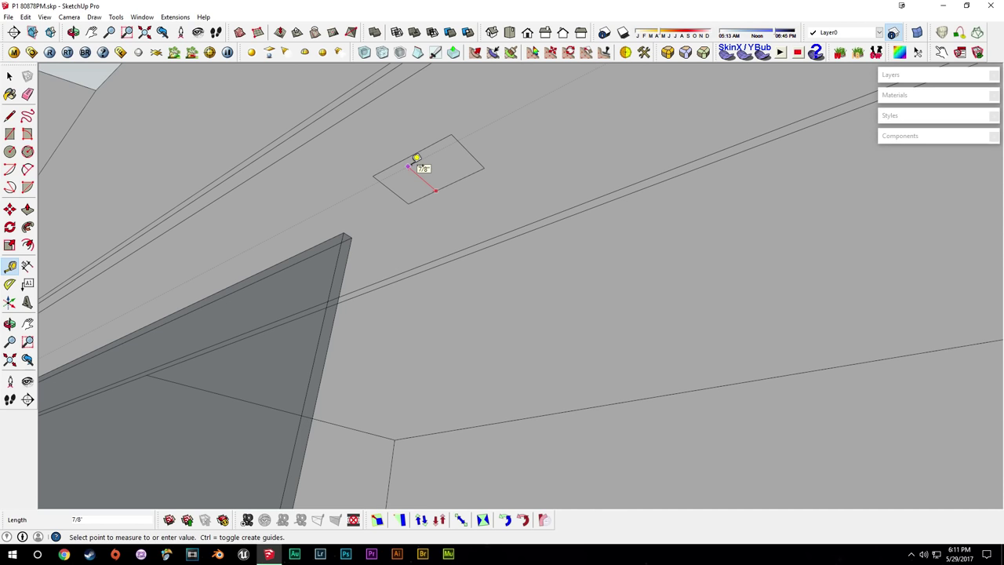
key("Return")
key("m")
left_click(393, 165)
left_click(403, 172)
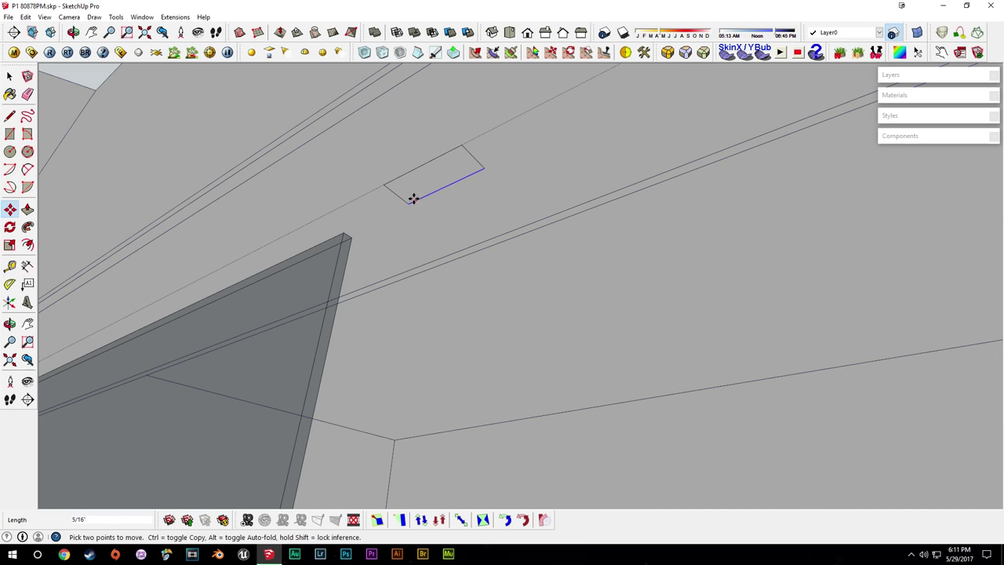
Place a guide parallel to the small rectangle's short edge and move the opposite short edge onto it.
middle_click_drag(413, 198, 402, 189)
key("space")
key("t")
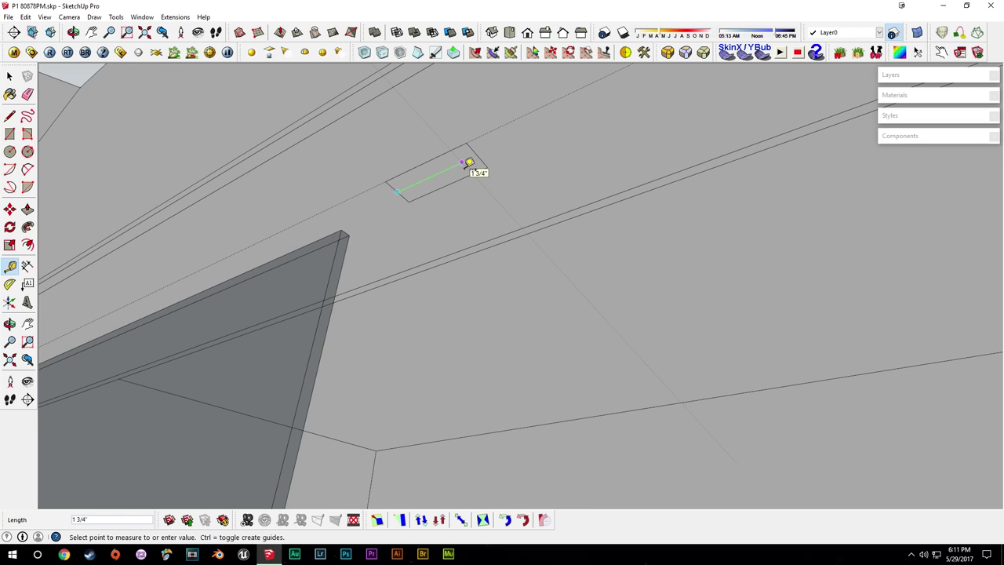
middle_click_drag(464, 167, 442, 161)
key("space")
key("m")
left_click(509, 149)
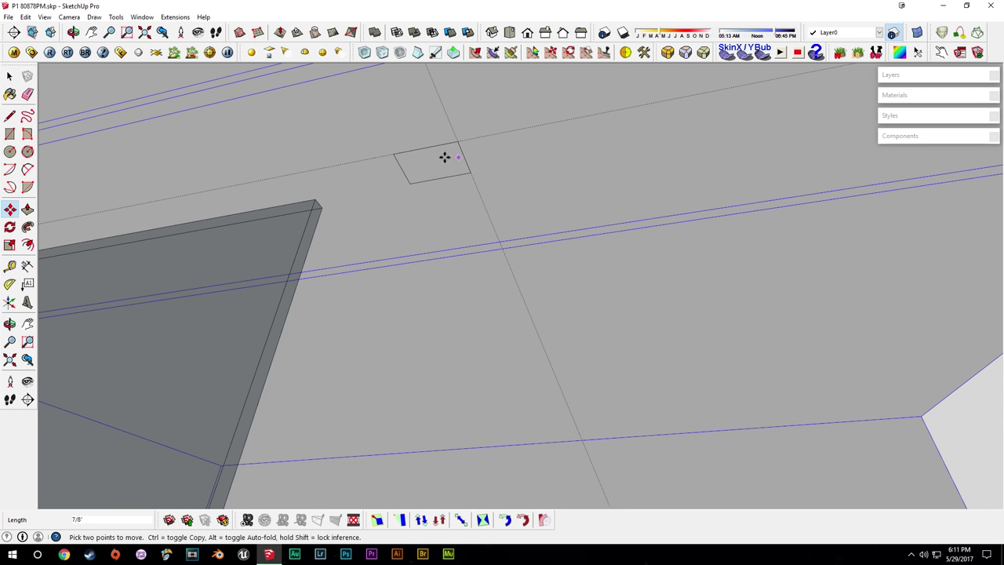
Place guides at 1/8 inch spacing across the small rectangle and divide it with 1/8 by 1 1/4 inch rectangles.
key("space")
scroll(423, 148, "up", 5)
middle_click_drag(458, 184, 417, 207)
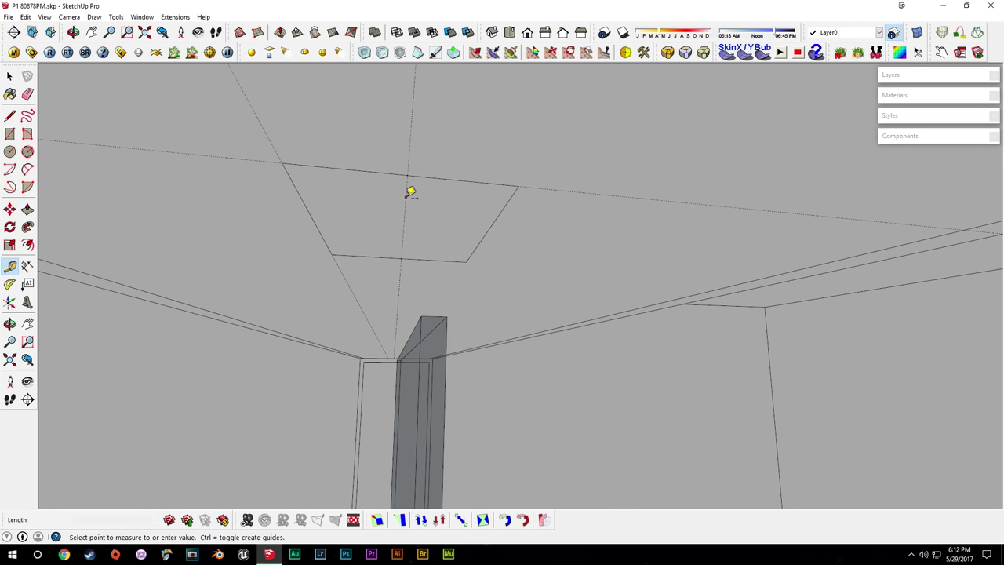
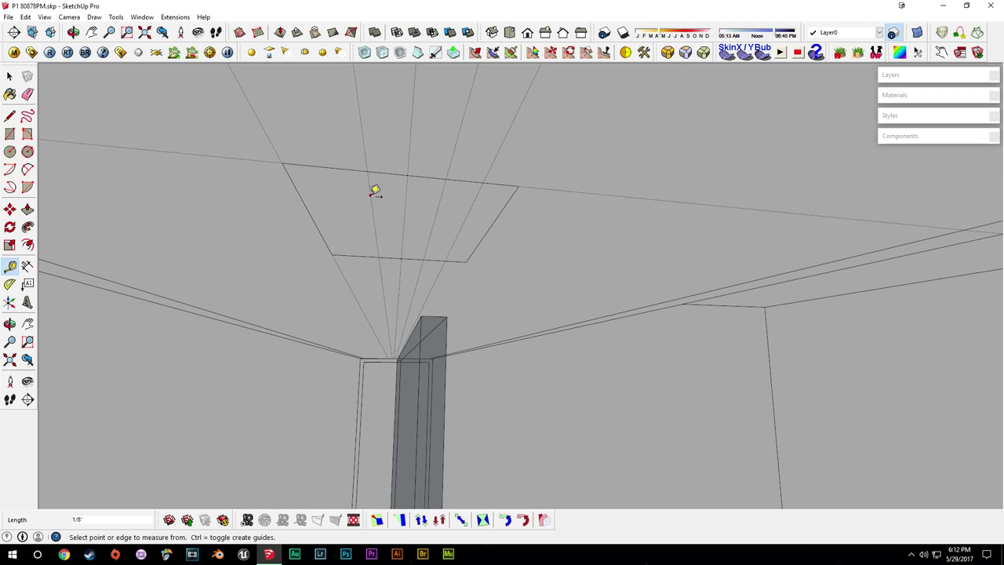
middle_click_drag(343, 188, 405, 227)
key("r")
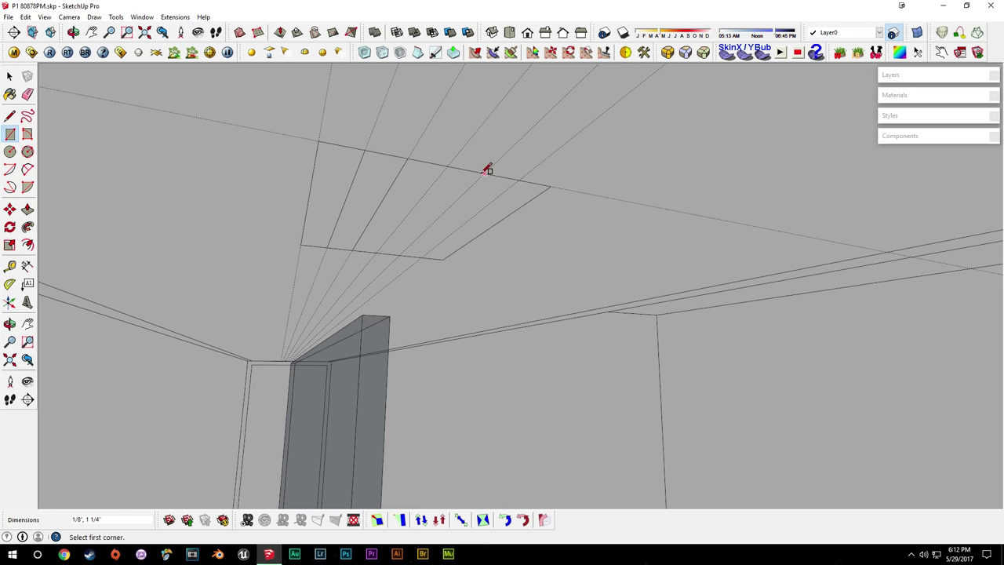
left_click(422, 257)
Push/Pull all strips of the divided rectangle down from the header to form a bracket base of equal thickness.
key("p")
left_click(449, 248)
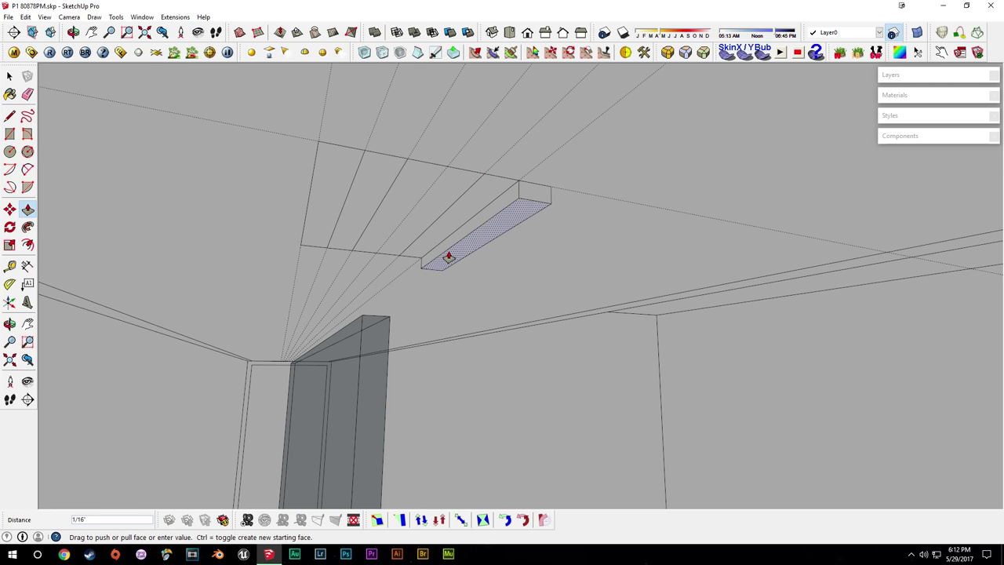
left_click(446, 269)
left_click(330, 218)
left_click(324, 243)
left_click(376, 197)
left_click(355, 240)
left_click(454, 216)
left_click(462, 254)
left_click(429, 207)
left_click(449, 242)
Pull the two strips beside the middle channel about 1/4 inch further down as flanges.
left_click(478, 238)
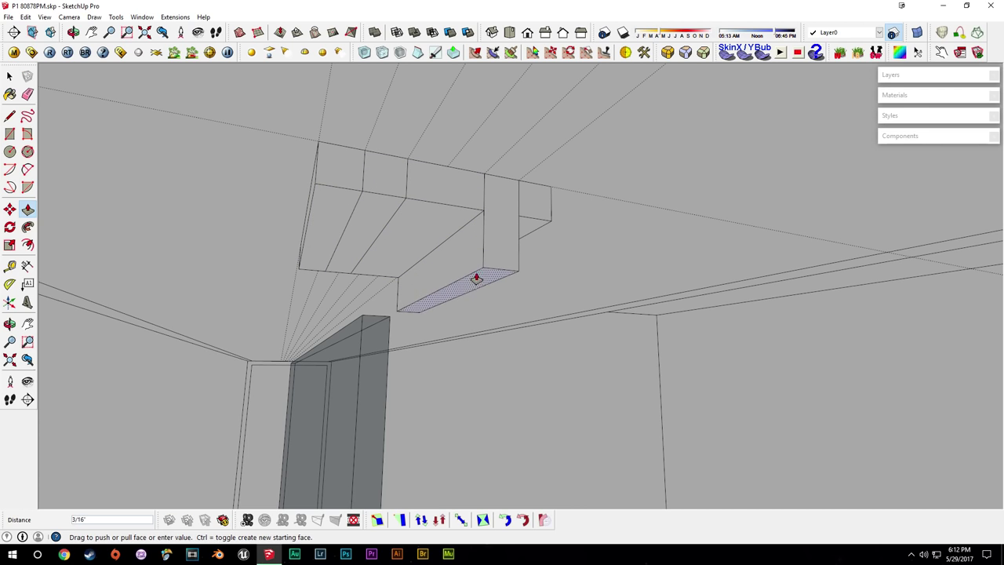
left_click(376, 223)
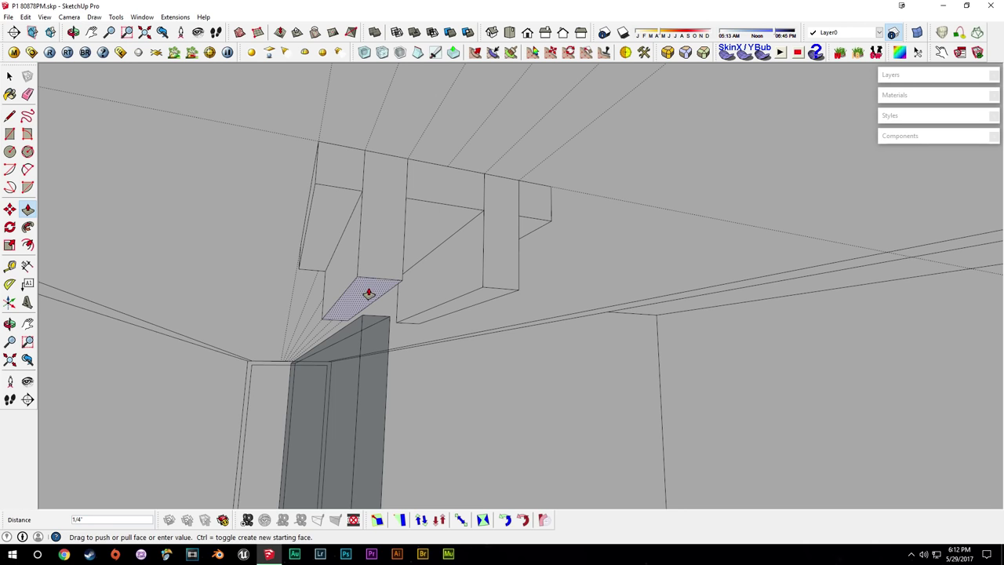
left_click(369, 294)
Clear the guides and erase the dividing edges left on the bracket base's end face.
middle_click_drag(369, 293, 473, 233)
key("space")
key("shift+g")
key("e")
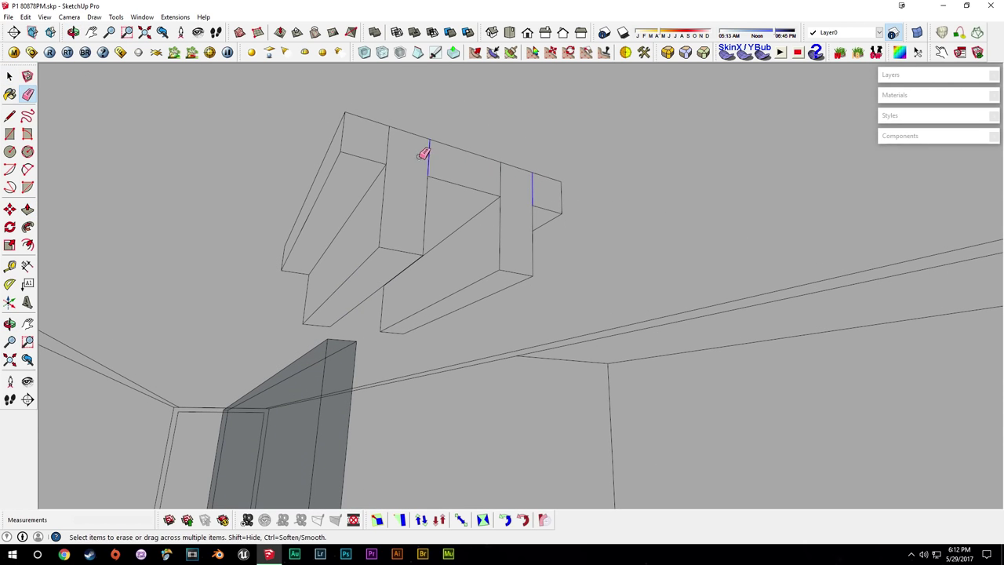
left_click_drag(422, 157, 382, 146)
Push one bracket face in by 1/8 inch and extend the flange undersides by about 1/16 inch.
middle_click_drag(382, 147, 526, 199)
key("p")
left_click(514, 192)
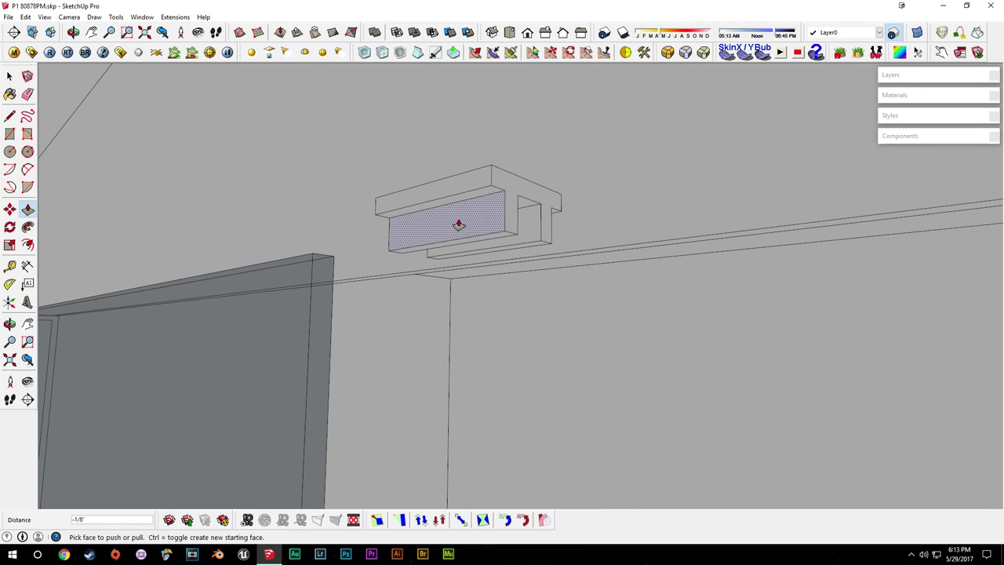
middle_click_drag(466, 226, 516, 229)
key("space")
key("p")
left_click(489, 237)
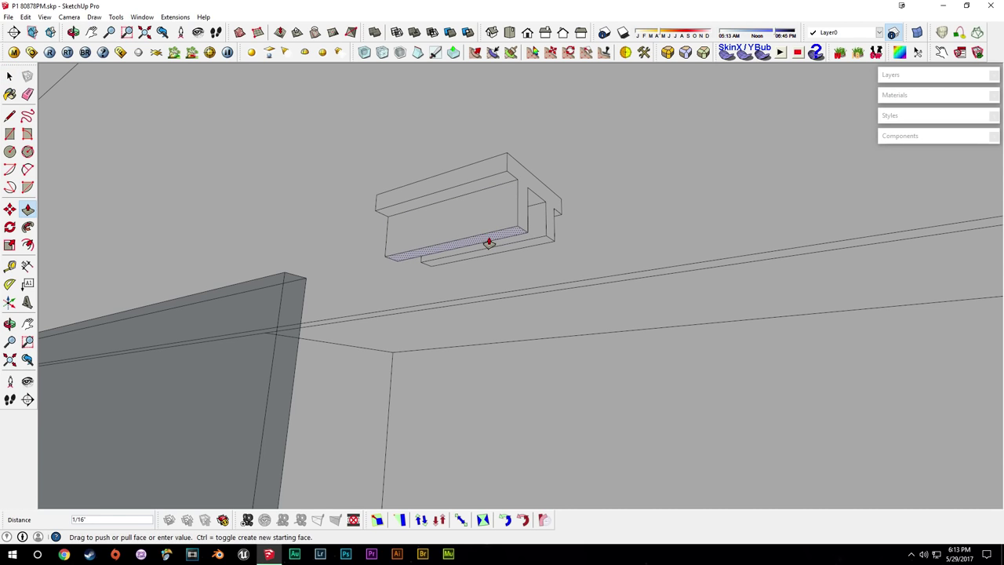
Make the whole bracket a component named Shower Support.
key("space")
triple_click(472, 221)
key("g")
type("Shower Suppor")
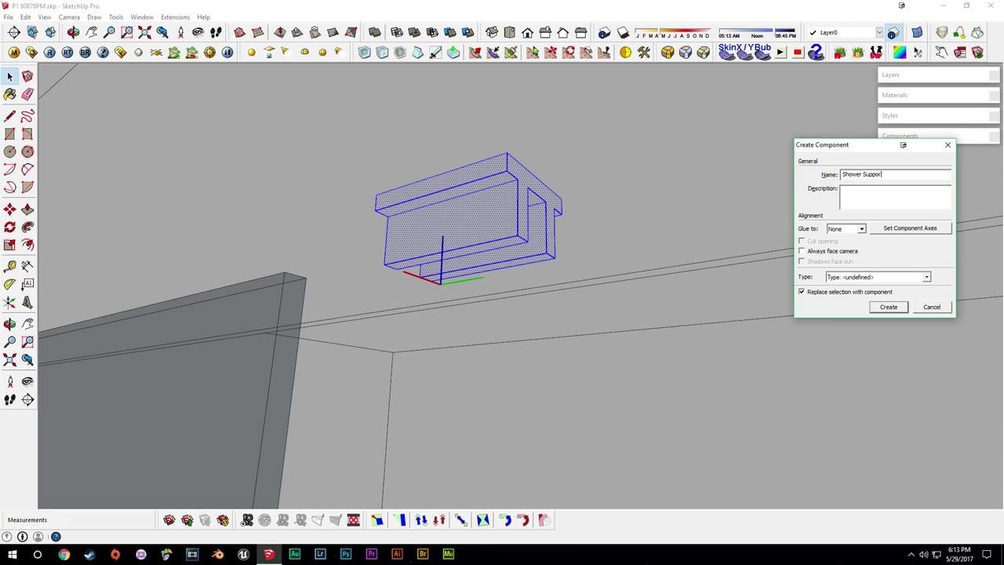
type("t")
key("Return")
Move the support onto the glass panel's free upper corner and shift it 2 inches inward along the top edge.
key("m")
left_click(518, 235)
left_click(281, 271)
middle_click_drag(327, 242, 410, 221)
key("space")
key("m")
left_click(425, 217)
type("2")
key("Return")
key("space")
Copy the support along the header to the jamb end of the glass panel's top edge.
scroll(392, 218, "down", 3)
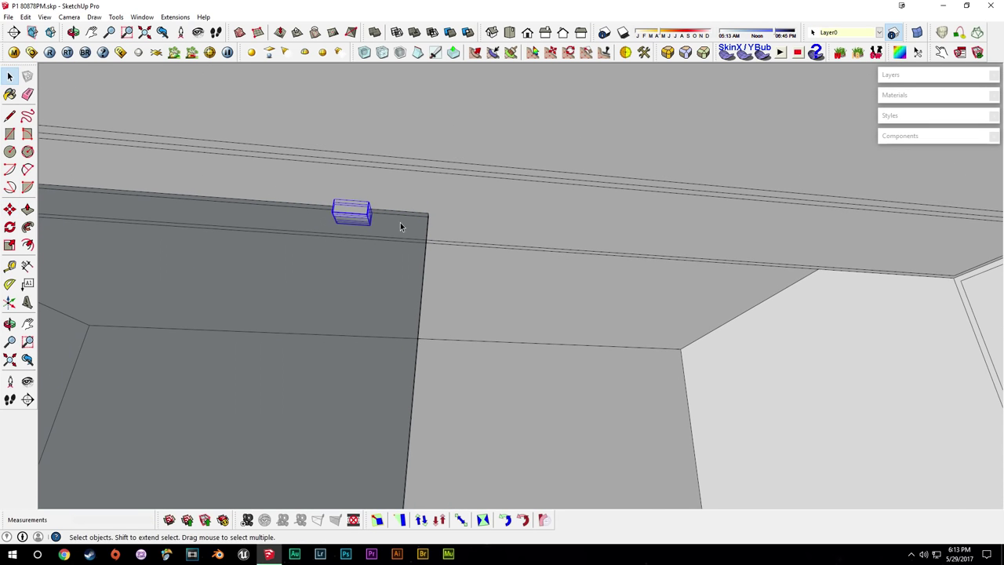
scroll(468, 233, "down", 3)
middle_click_drag(401, 222, 547, 236, "shift")
scroll(546, 236, "down", 3)
key("m")
key("ctrl")
left_click(640, 230)
left_click(266, 198)
scroll(259, 196, "up", 5)
scroll(257, 197, "up", 4)
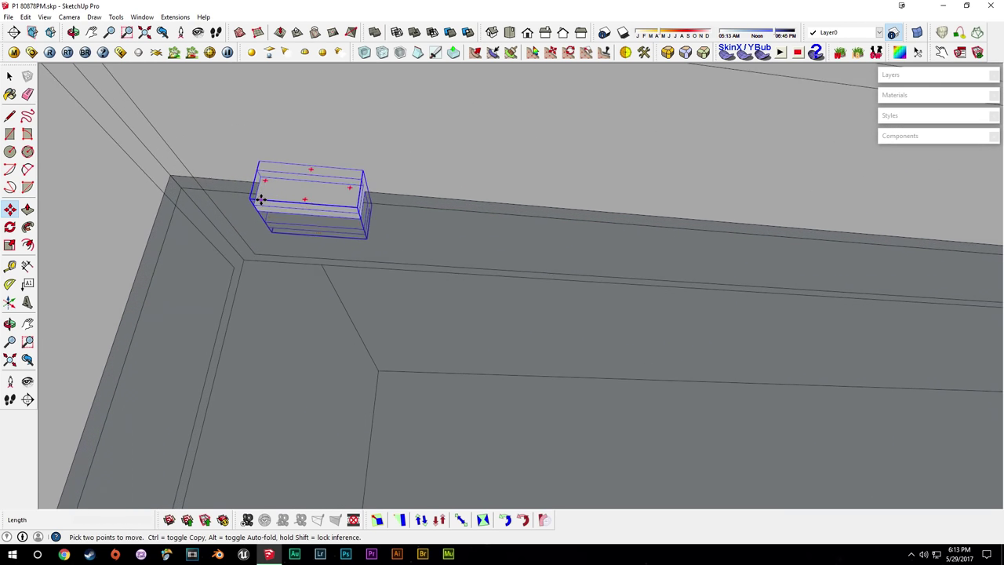
Shift the copied support 2 inches inward from the jamb end of the panel.
middle_click_drag(260, 199, 436, 236, "shift")
key("space")
key("m")
left_click(451, 232)
type("2")
key("Return")
Copy the two upper supports straight down to the glass panel's bottom edge at the curb.
scroll(352, 220, "down", 5)
middle_click_drag(627, 271, 690, 291)
left_click(762, 208)
middle_click_drag(759, 380, 737, 123, "shift")
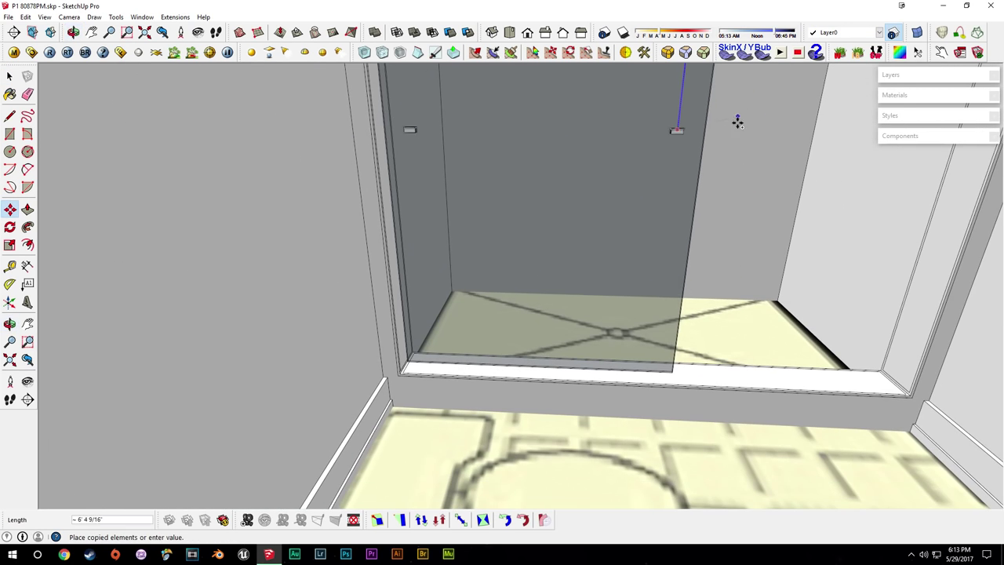
scroll(684, 333, "up", 4)
scroll(664, 397, "up", 3)
left_click(664, 398)
Flip the two copied bottom supports vertically by scaling them by -1.
middle_click_drag(664, 399, 439, 353)
key("s")
left_click(309, 304)
type("-1")
key("Return")
key("space")
Move the flipped bottom supports 9/16 inch so they rest on the curb around the glass.
key("m")
scroll(527, 443, "up", 3)
middle_click_drag(527, 443, 511, 331, "shift")
left_click(512, 332)
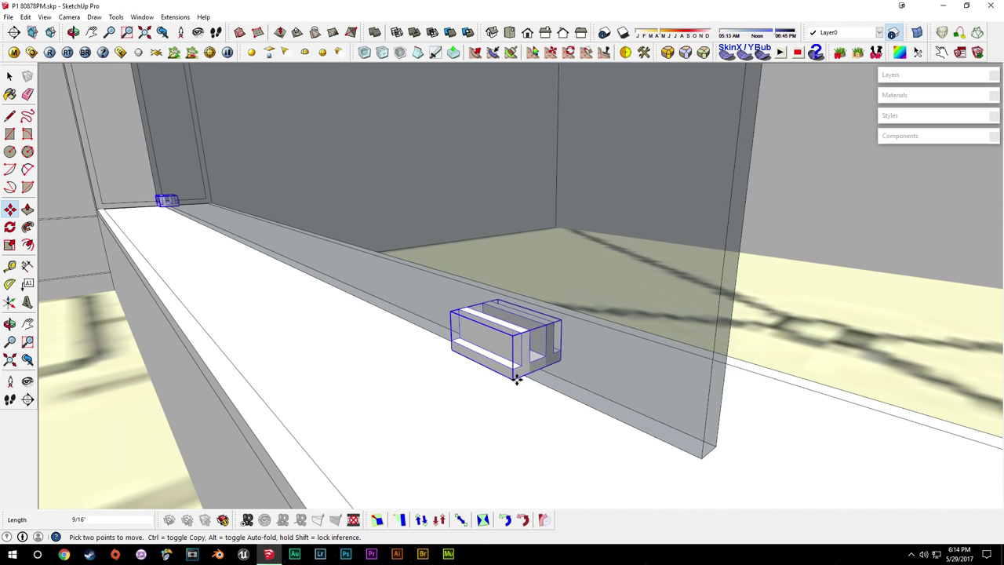
Copy the bottom support near the jamb 1 1/2 inches along the curb and rotate one of the pair 90 degrees upright.
scroll(169, 205, "up", 4)
middle_click_drag(204, 251, 423, 376)
left_click(424, 403)
key("ctrl")
left_click(473, 403)
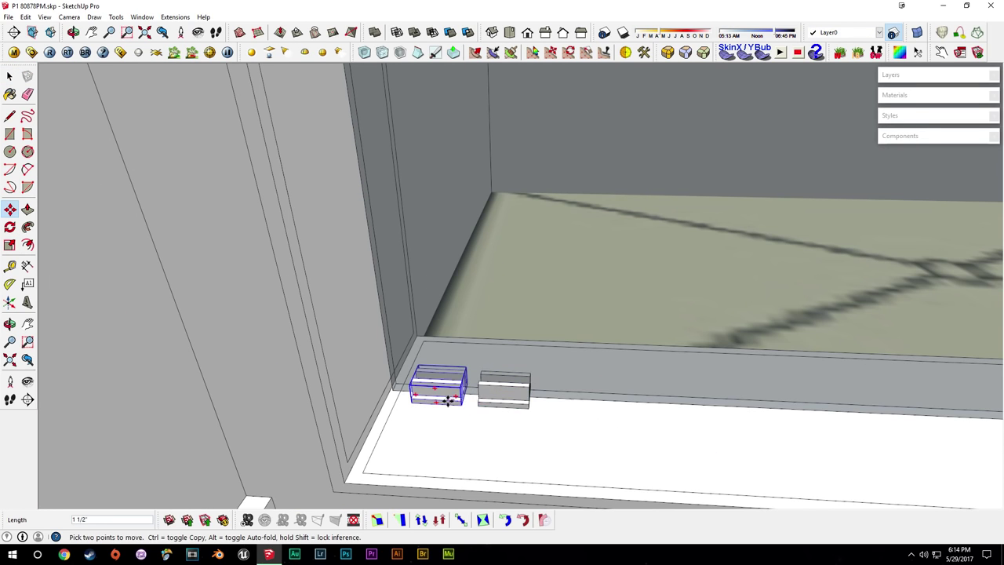
scroll(448, 402, "up", 3)
left_click(392, 390)
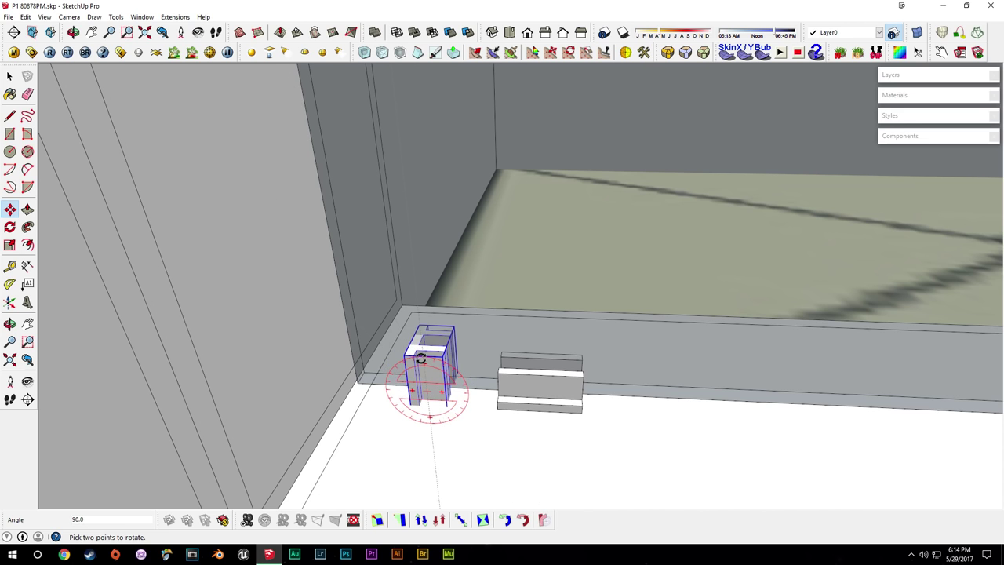
left_click(420, 359)
Move the upright support against the jamb so that it holds the glass panel's vertical edge.
middle_click_drag(420, 358, 385, 379)
scroll(385, 379, "up", 3)
left_click(383, 379)
left_click(353, 343)
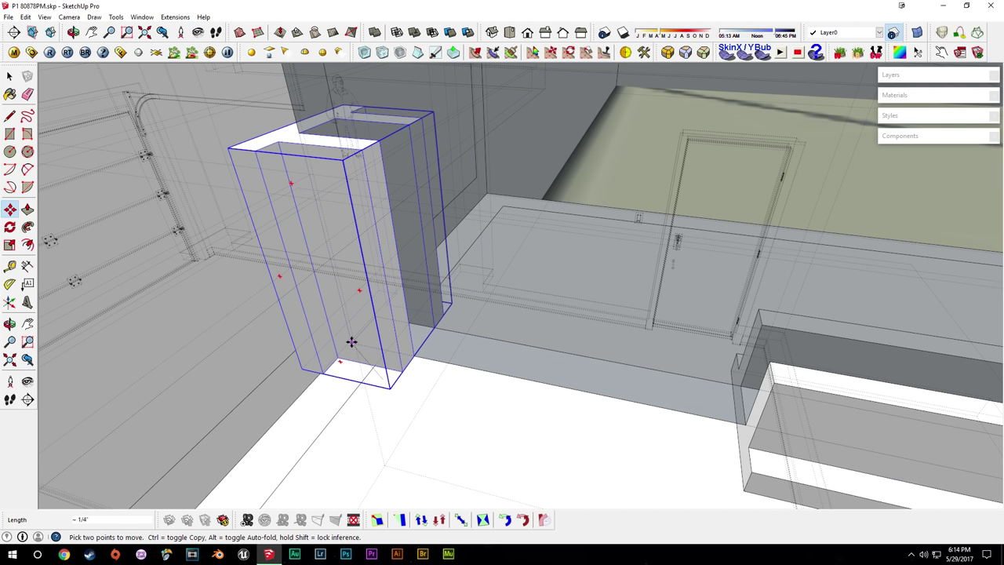
key("alt+h")
middle_click_drag(352, 342, 358, 242)
key("space")
key("m")
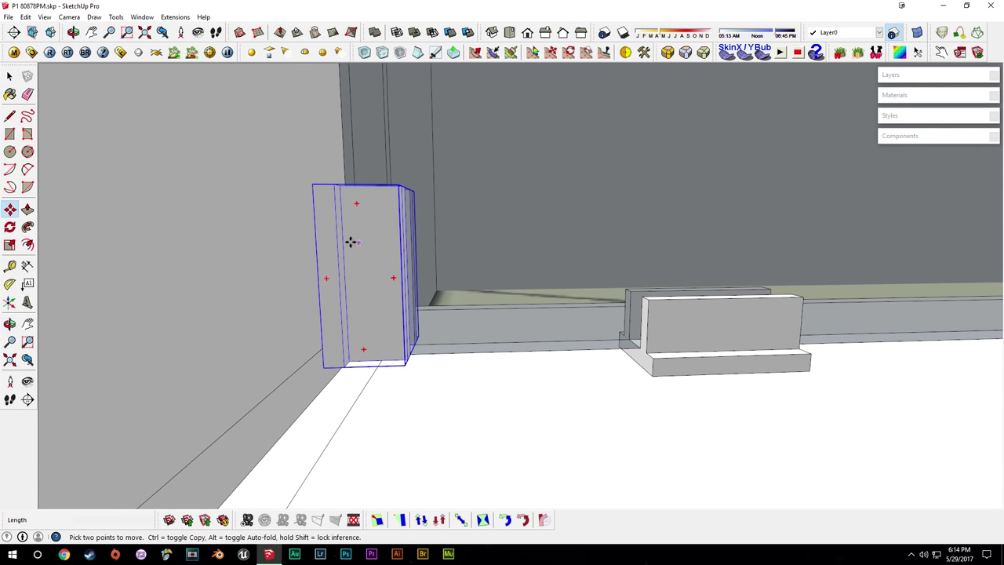
left_click(339, 237)
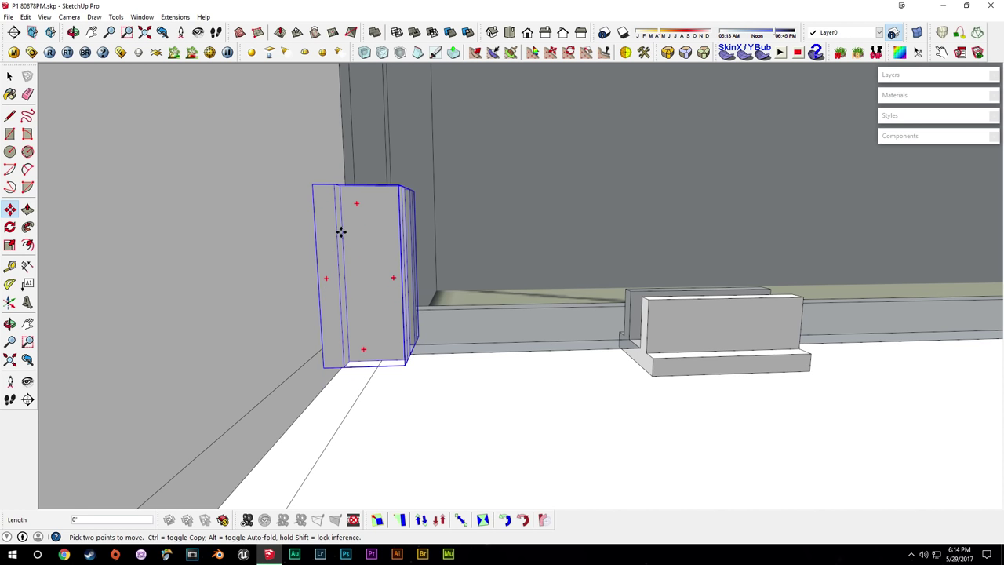
scroll(349, 218, "down", 1)
middle_click_drag(365, 226, 363, 298)
scroll(363, 298, "down", 1)
left_click(432, 326)
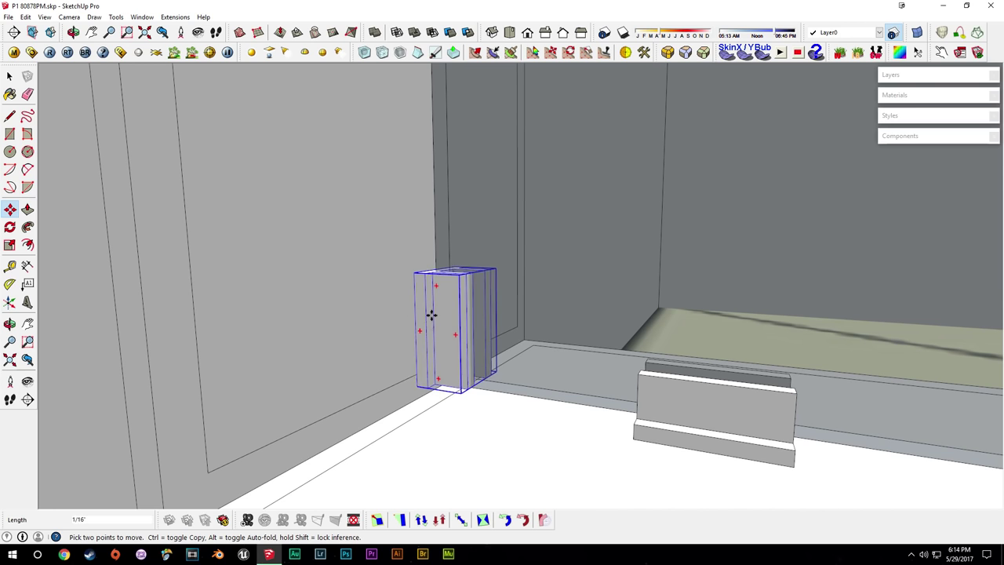
Copy the upright jamb support up to the top of the glass panel's vertical edge.
scroll(434, 302, "down", 5)
key("ctrl")
middle_click_drag(439, 145, 415, 419, "shift")
middle_click_drag(415, 419, 457, 355)
middle_click_drag(472, 110, 463, 178, "shift")
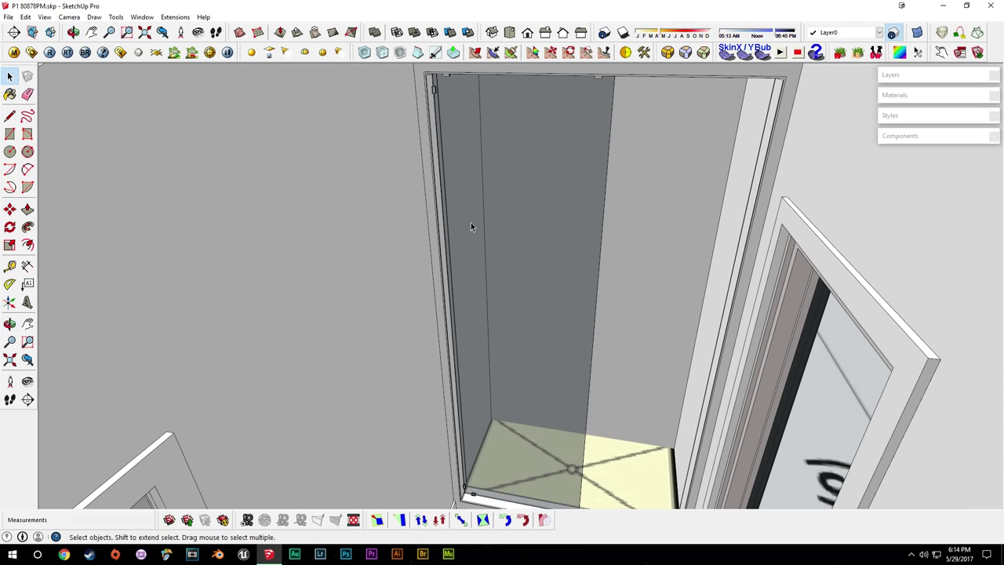
Place a horizontal guide at the mid-height of the shower opening.
middle_click_drag(504, 410, 494, 354, "shift")
scroll(524, 419, "up", 5)
key("t")
left_click(527, 447)
scroll(537, 249, "down", 1)
scroll(558, 161, "down", 3)
middle_click_drag(546, 176, 624, 362, "shift")
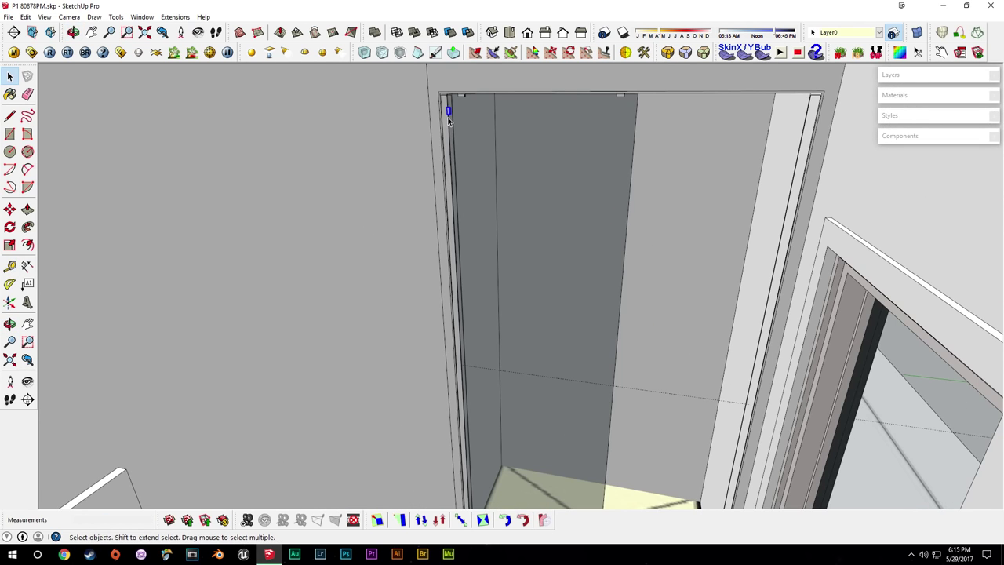
Copy the upper jamb support down to the mid-height guide and shift it 5/16 inch vertically to centre it there.
scroll(448, 118, "up", 4)
key("m")
key("ctrl")
left_click(449, 106)
middle_click_drag(479, 396, 493, 248, "shift")
scroll(491, 392, "up", 5)
left_click_drag(471, 300, 474, 245)
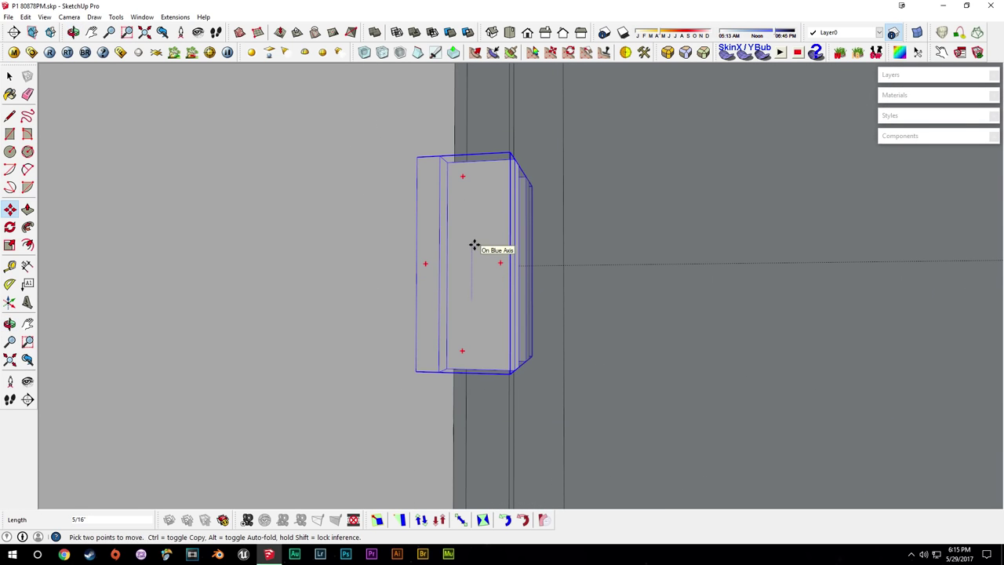
left_click(475, 245)
key("space")
Open the 3D Warehouse and search for showerhead models.
scroll(567, 242, "down", 3)
middle_click_drag(567, 242, 537, 281)
scroll(536, 281, "down", 3)
scroll(556, 230, "down", 2)
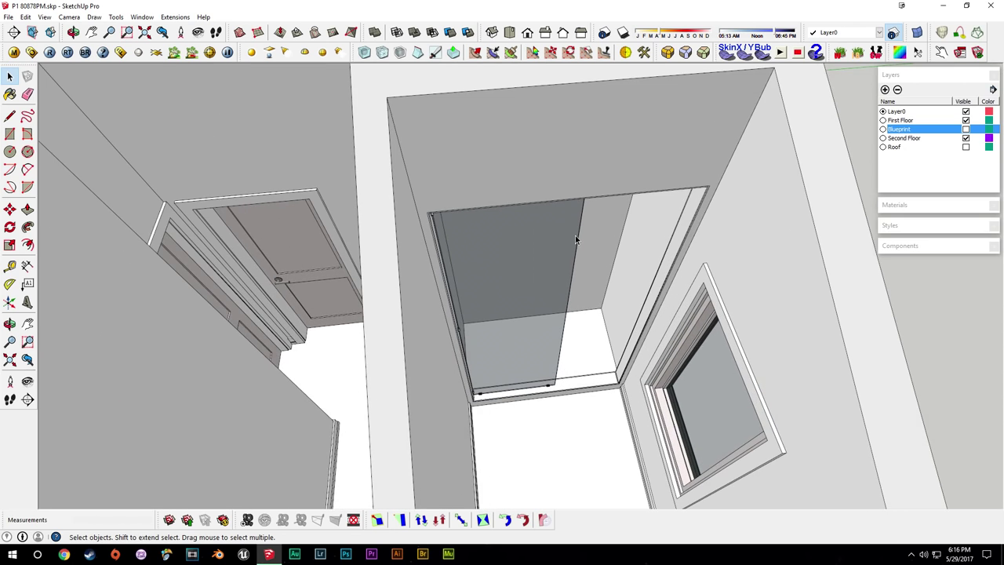
middle_click_drag(575, 235, 438, 242)
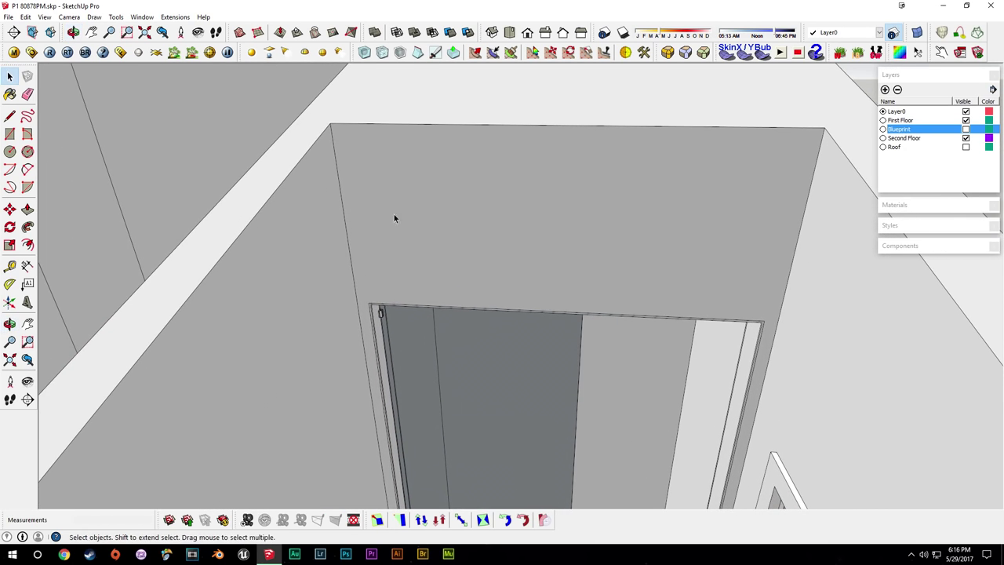
left_click(8, 17)
mouse_move(61, 152)
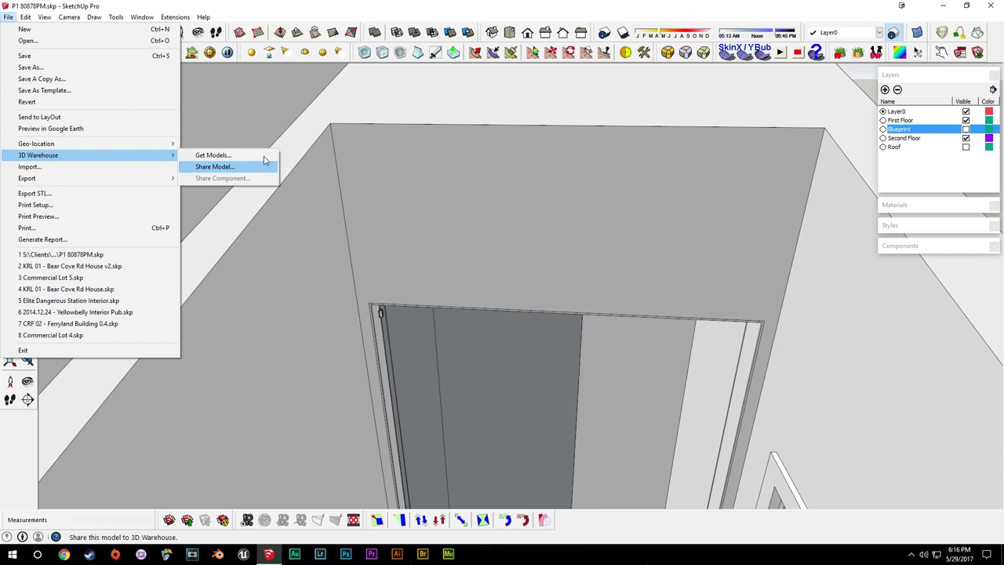
left_click(255, 161)
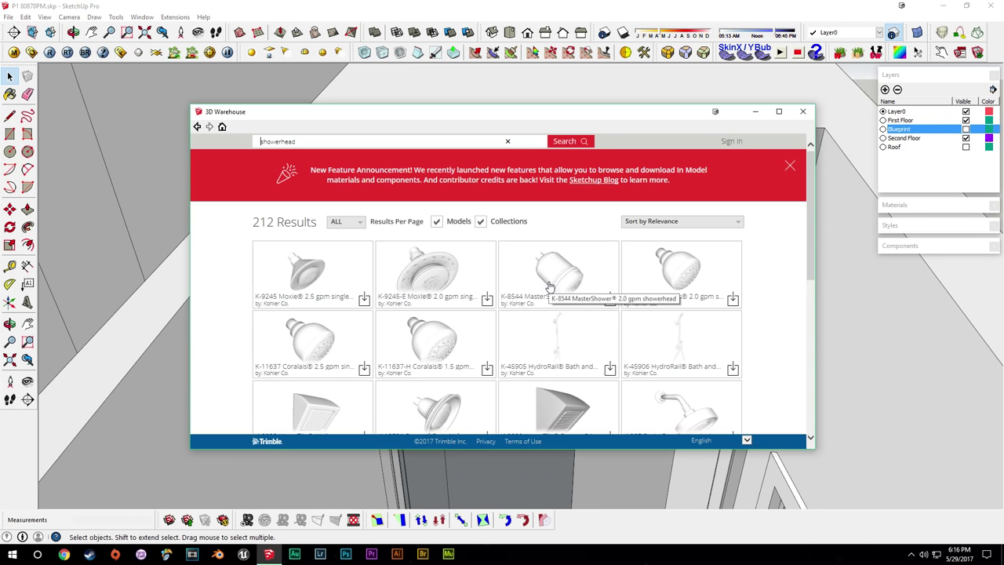
Choose the K-10240 Forté wall-mounted multi-function 1.75 gpm showerhead and download it into the model.
scroll(550, 286, "down", 1)
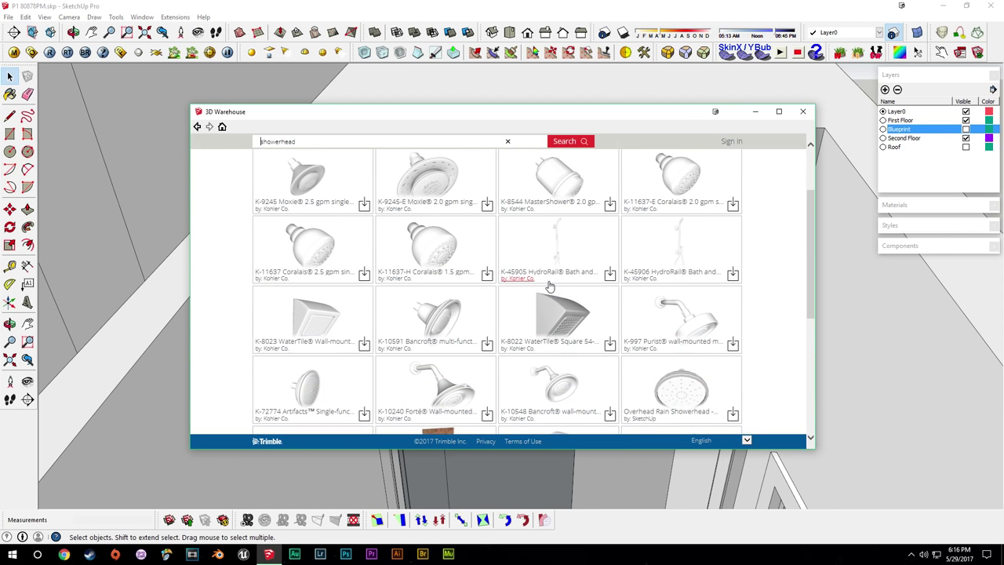
scroll(549, 287, "down", 3)
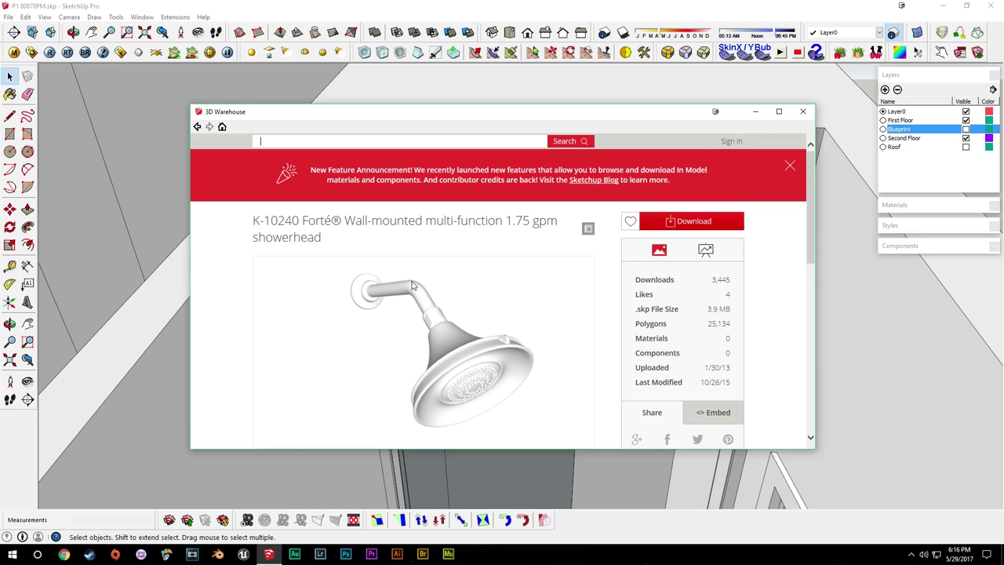
scroll(411, 285, "down", 3)
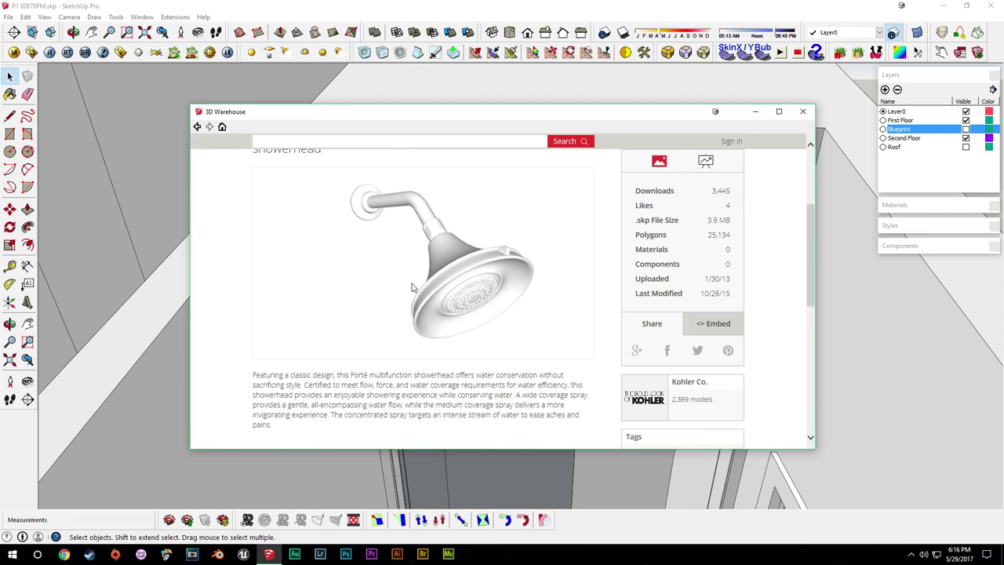
scroll(412, 286, "up", 2)
left_click(686, 246)
left_click(458, 305)
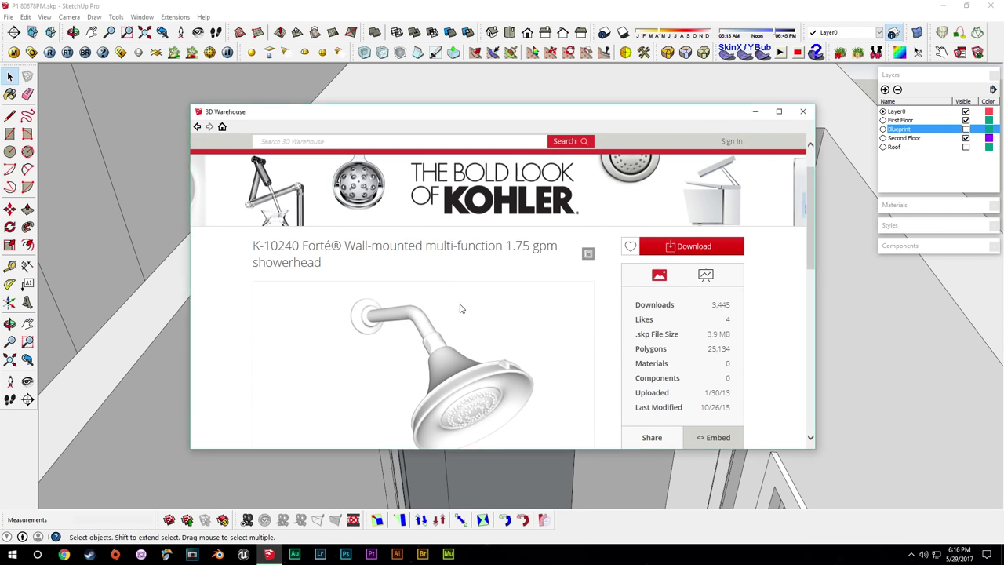
Move the downloaded showerhead 7 7/16 inches out of the shower wall.
middle_click_drag(506, 245, 520, 276)
scroll(520, 278, "down", 3)
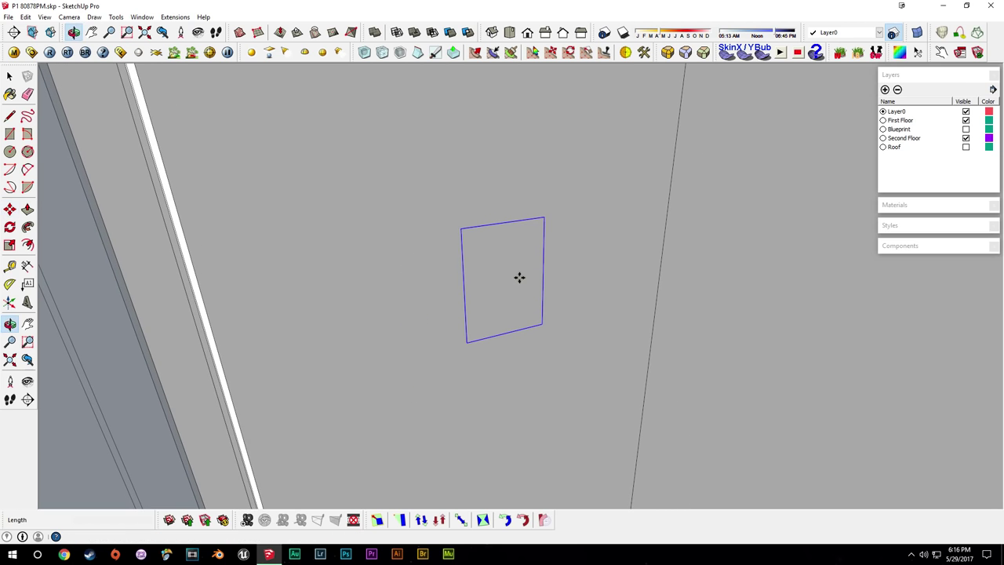
left_click(503, 244)
left_click(564, 289)
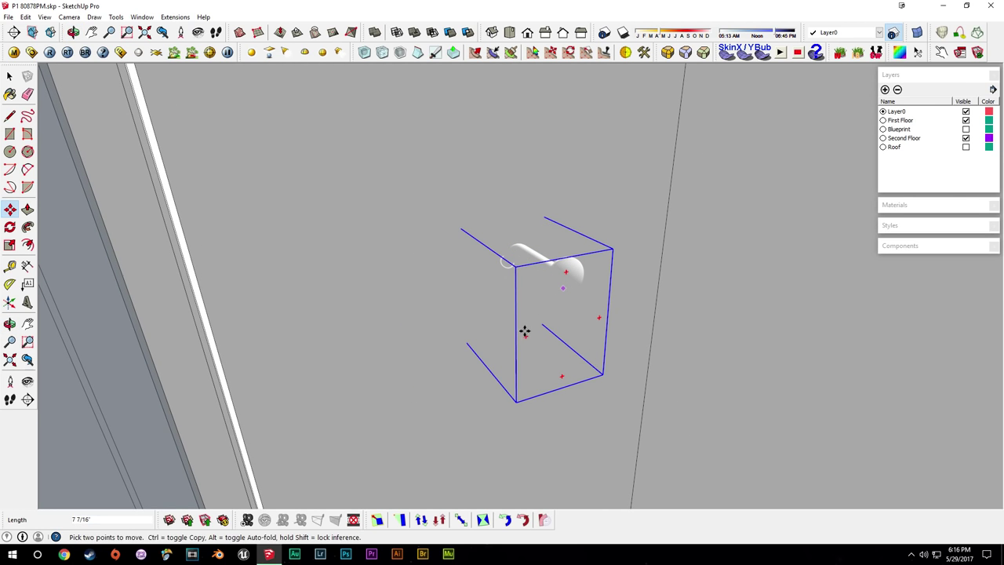
Turn on the display of profile edges so the showerhead's outlines can be seen.
middle_click_drag(524, 331, 397, 415)
key("q")
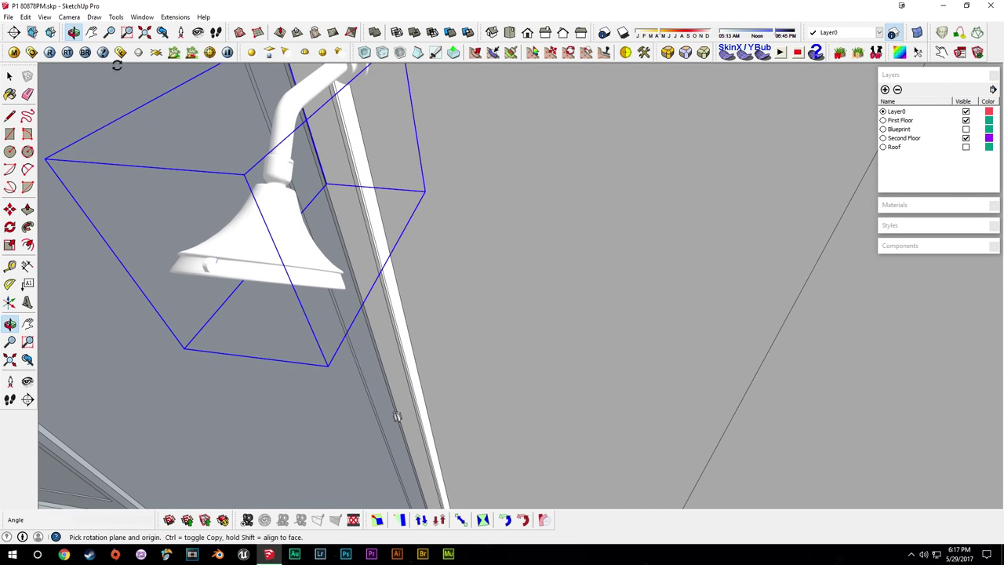
left_click(49, 17)
mouse_move(84, 147)
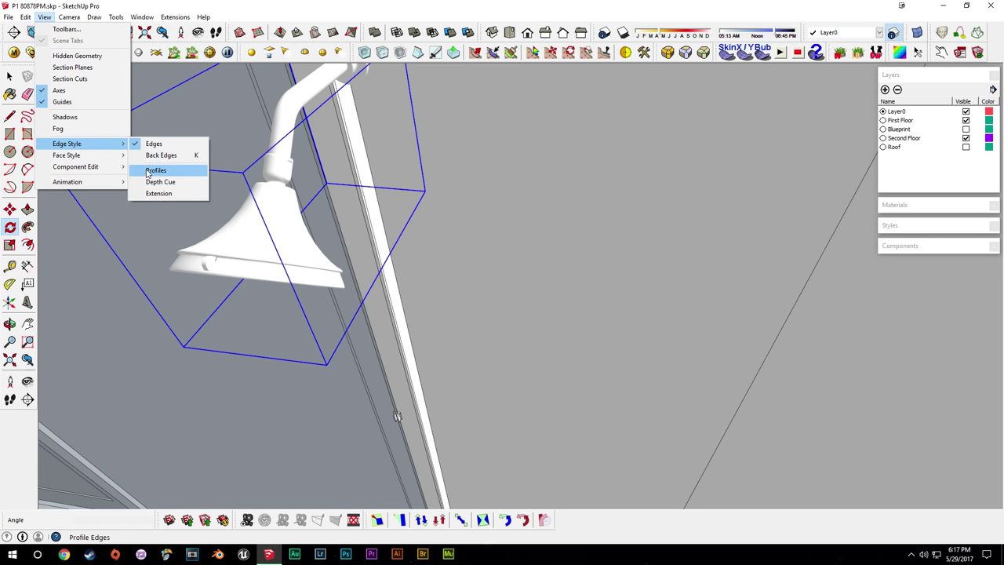
left_click(149, 171)
middle_click_drag(286, 217, 344, 227)
key("space")
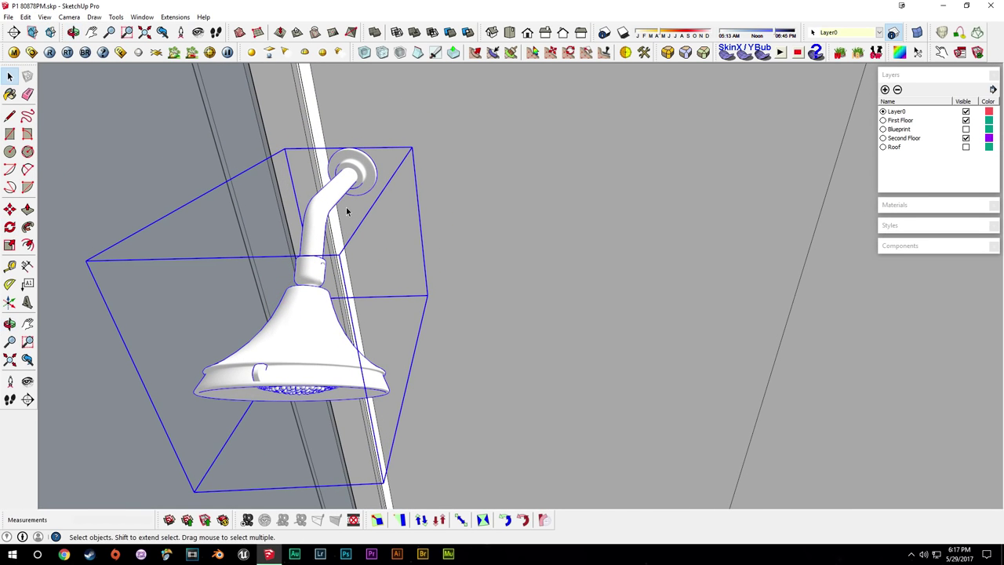
Move the showerhead from beside the glass jamb by its wall flange, placing it on the shower's side wall.
key("m")
left_click(376, 167)
left_click(591, 146)
middle_click_drag(622, 148, 539, 287)
Place a vertical guide on the shower's side wall and line the showerhead up with it.
key("t")
left_click(235, 188)
left_click(506, 126)
middle_click_drag(525, 238, 512, 201, "shift")
key("space")
scroll(475, 384, "up", 5)
middle_click_drag(475, 345, 502, 270)
key("m")
Add a horizontal guide on the shower wall, measured up from the floor edge, and set the showerhead's height by it.
scroll(529, 305, "down", 8)
middle_click_drag(502, 305, 549, 262)
middle_click_drag(549, 263, 541, 301, "shift")
scroll(541, 302, "down", 3)
key("t")
left_click(576, 477)
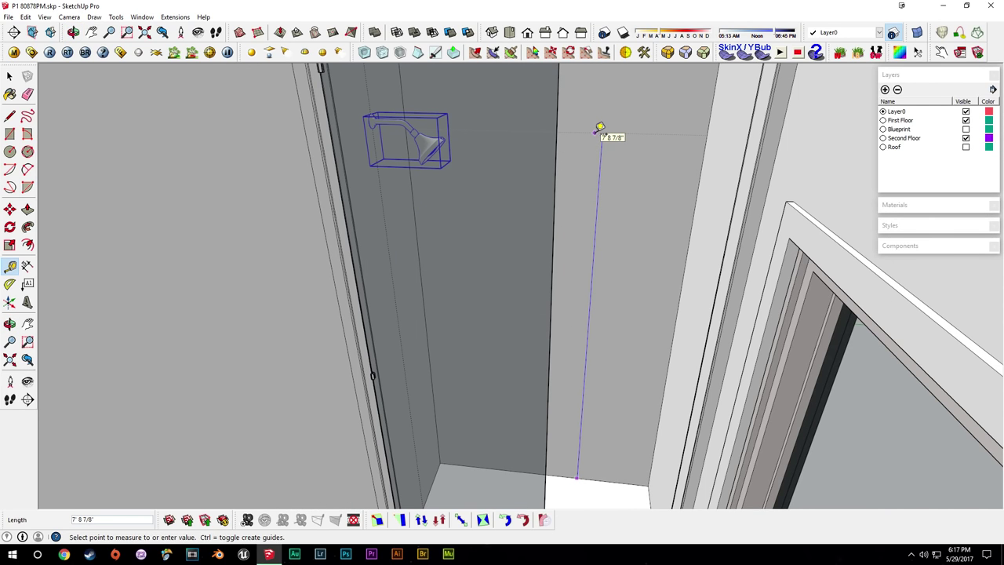
middle_click_drag(600, 127, 532, 154)
key("space")
key("m")
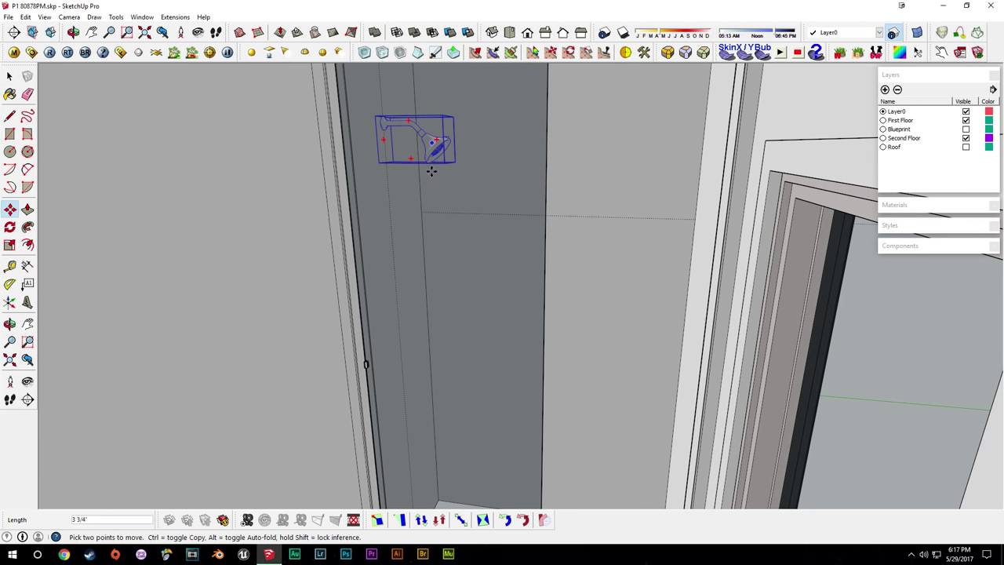
left_click_drag(432, 228, 433, 231)
middle_click_drag(432, 233, 479, 212)
key("space")
left_click(479, 213)
Hide the Second Floor layer to isolate the glass panel, brackets and showerhead, assign them to Second Floor, and show the layer again.
middle_click_drag(623, 233, 547, 454)
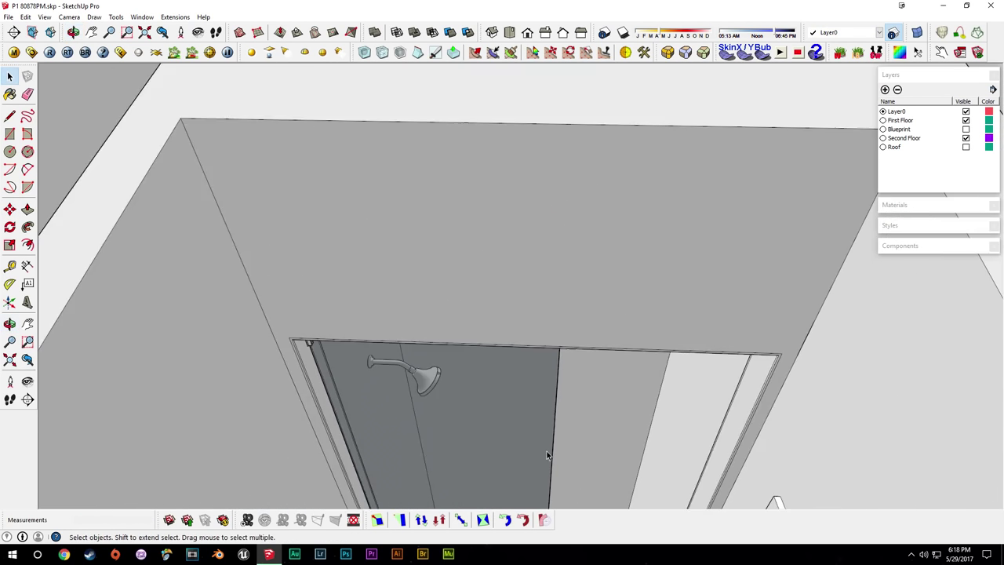
scroll(546, 453, "down", 6)
middle_click_drag(499, 411, 784, 52, "shift")
left_click(966, 138)
left_click(523, 257)
left_click_drag(509, 90, 746, 360)
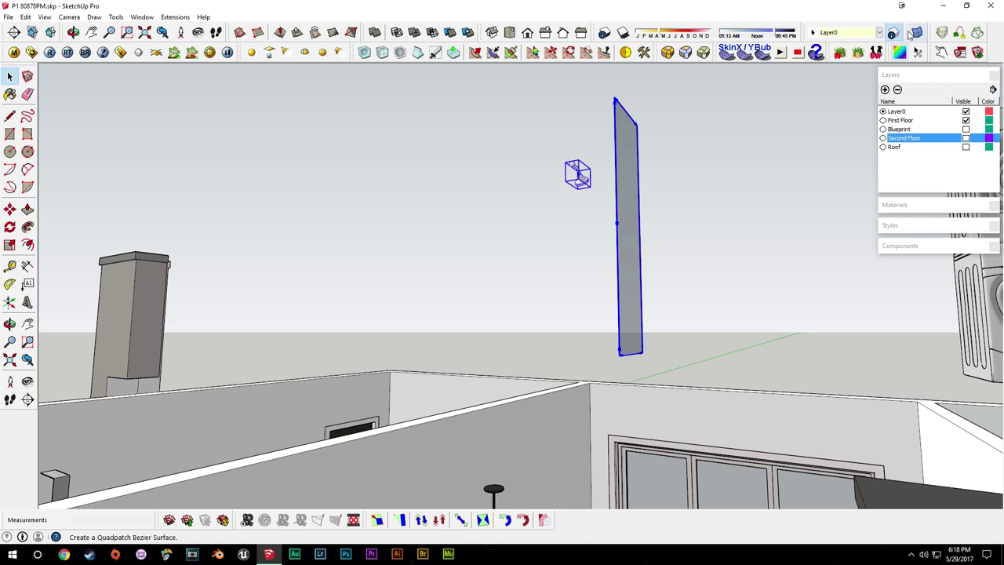
left_click(879, 34)
left_click(829, 78)
left_click(965, 138)
Paste the round recessed light onto the shower ceiling.
middle_click_drag(698, 180, 688, 5)
middle_click_drag(416, 356, 552, 207)
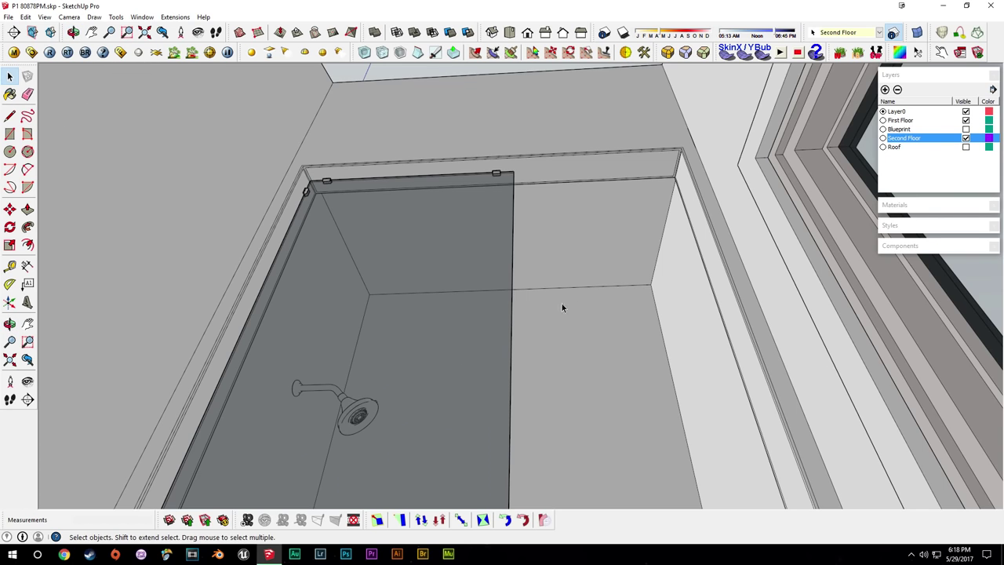
mouse_move(561, 308)
middle_mouse_down()
mouse_move(544, 330)
mouse_move(545, 302)
middle_mouse_up()
key("ctrl+v")
left_click(535, 249)
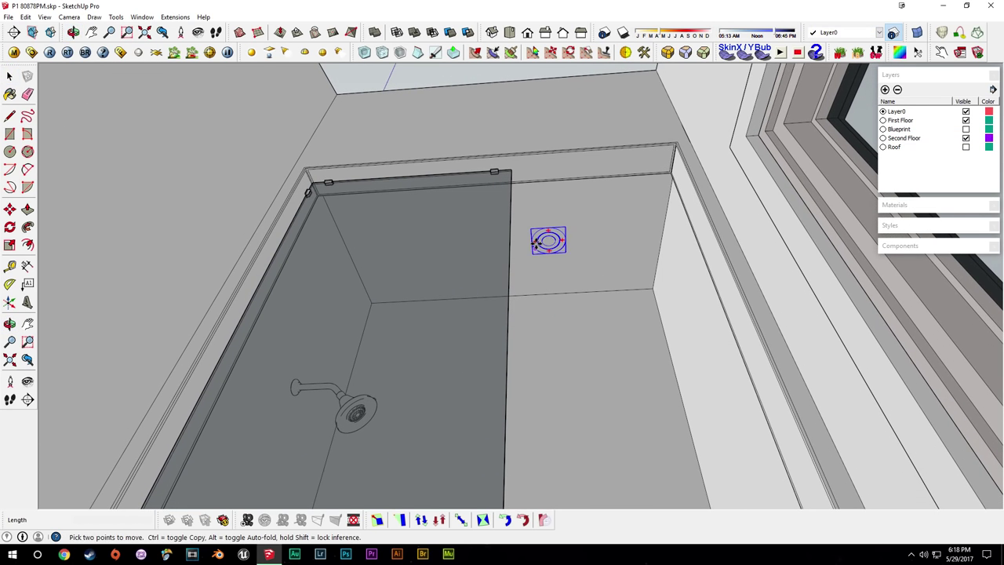
scroll(549, 243, "up", 4)
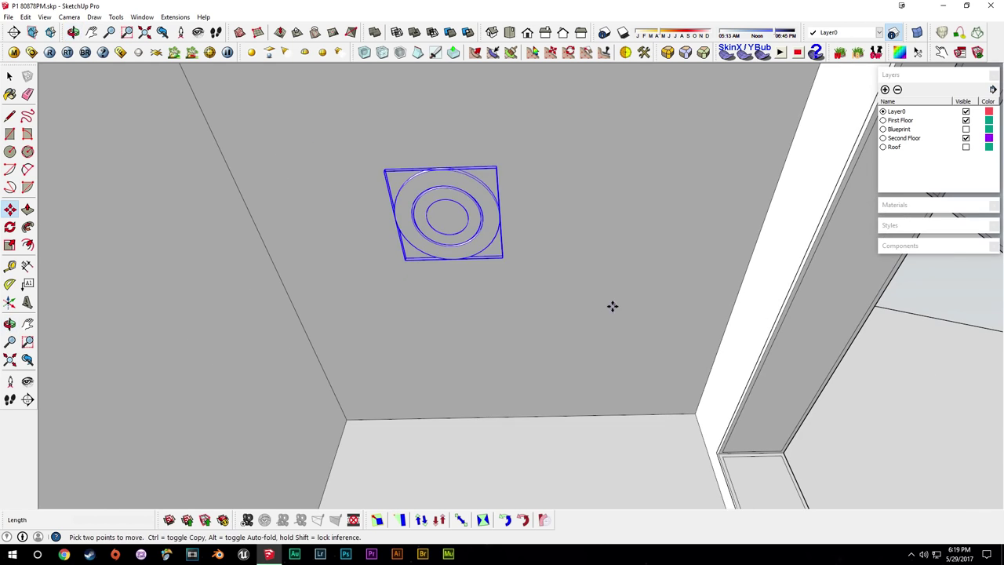
Place two crossing guides on the shower ceiling to mark its centre.
scroll(584, 297, "down", 2)
middle_click_drag(547, 271, 518, 330)
key("t")
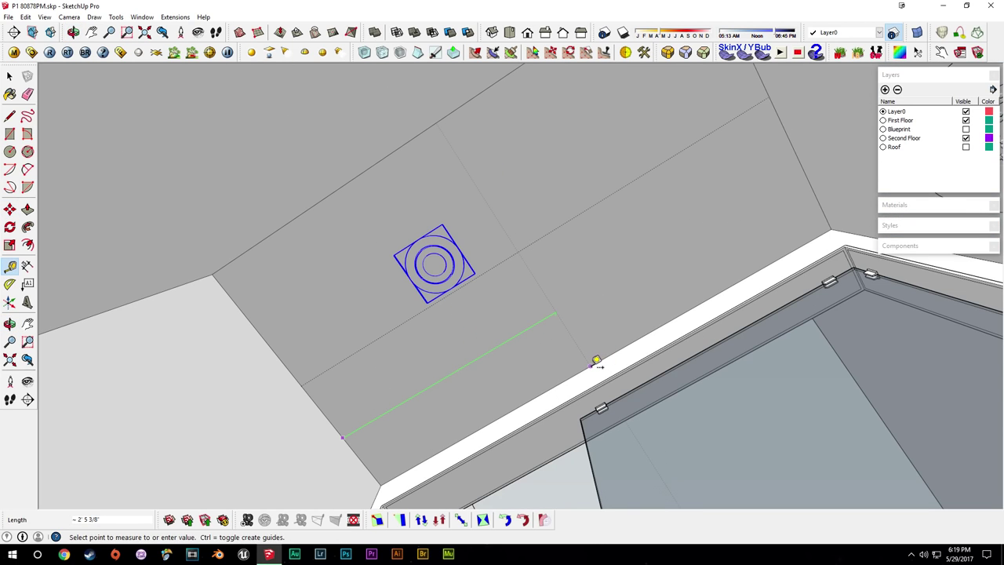
left_click(590, 366)
Move the recessed light onto the intersection of the ceiling guides and delete the guides.
key("space")
key("m")
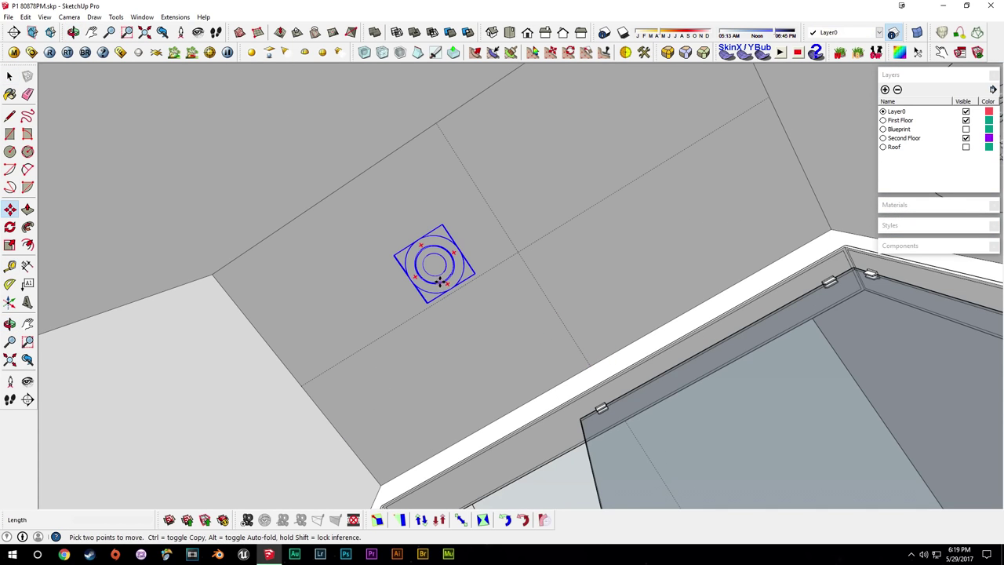
left_click(436, 269)
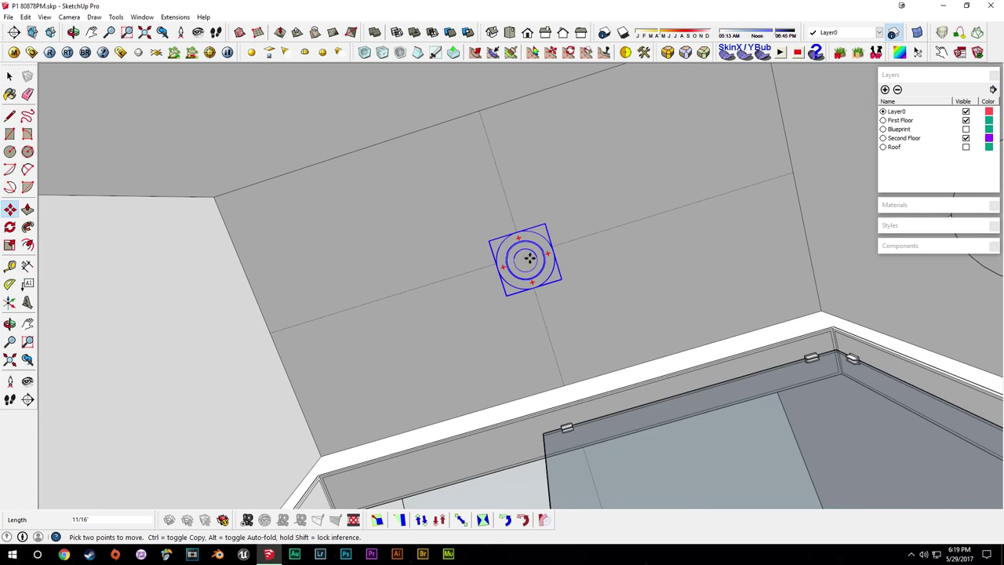
left_click(530, 256)
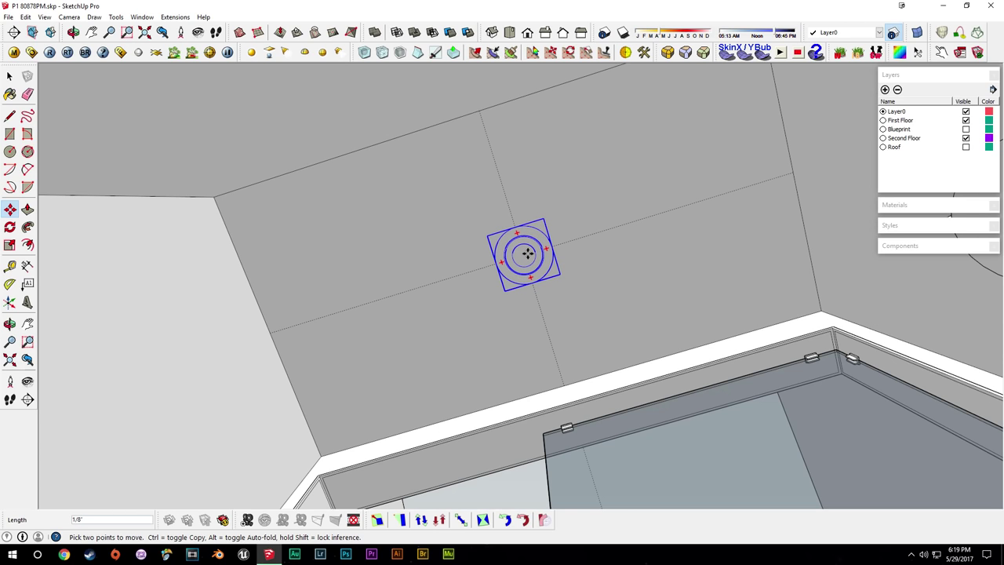
left_click(528, 253)
key("space")
key("ctrl+t")
middle_click_drag(519, 286, 531, 288)
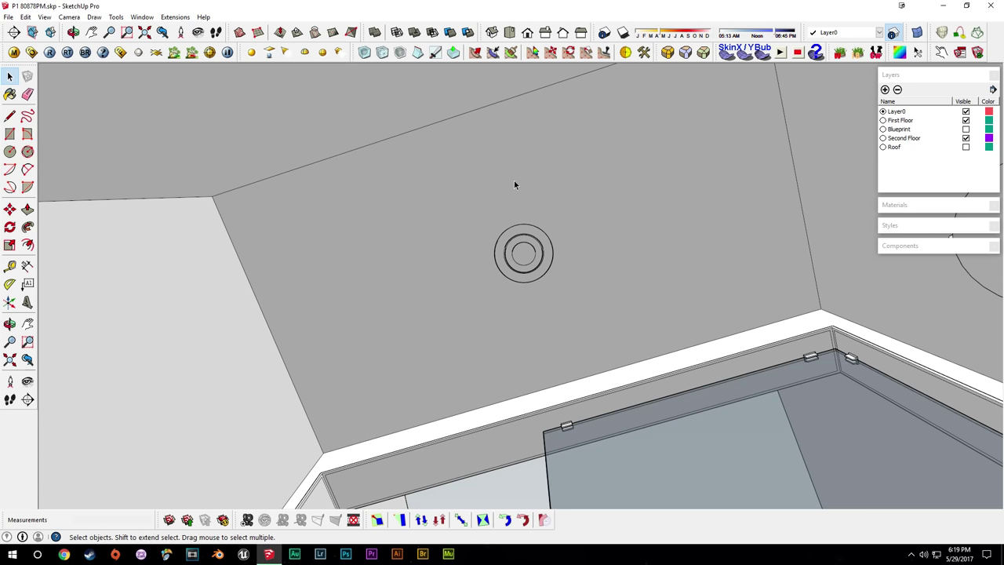
Turn off the display of profile edges for the whole model.
middle_click_drag(526, 214, 555, 334)
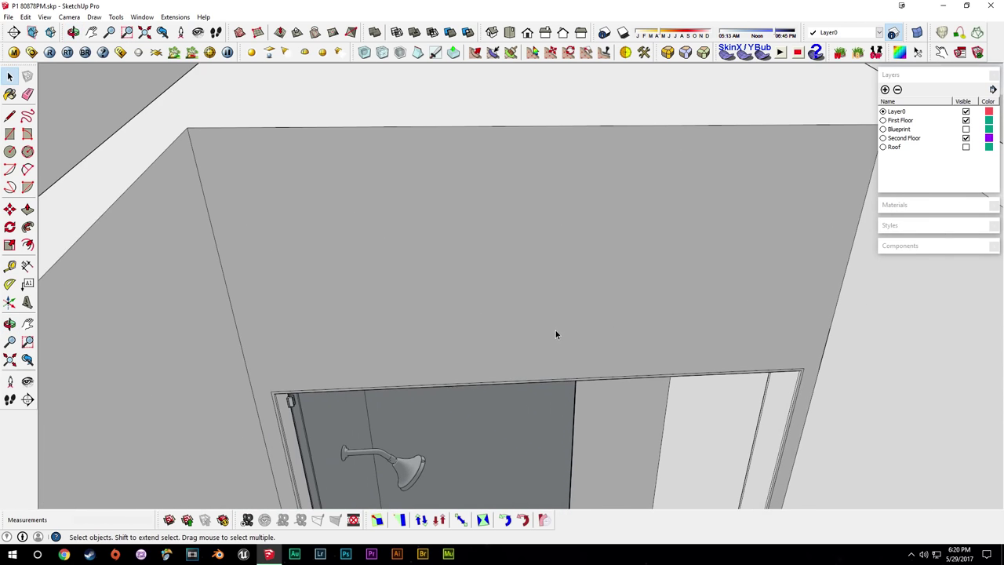
scroll(551, 341, "down", 5)
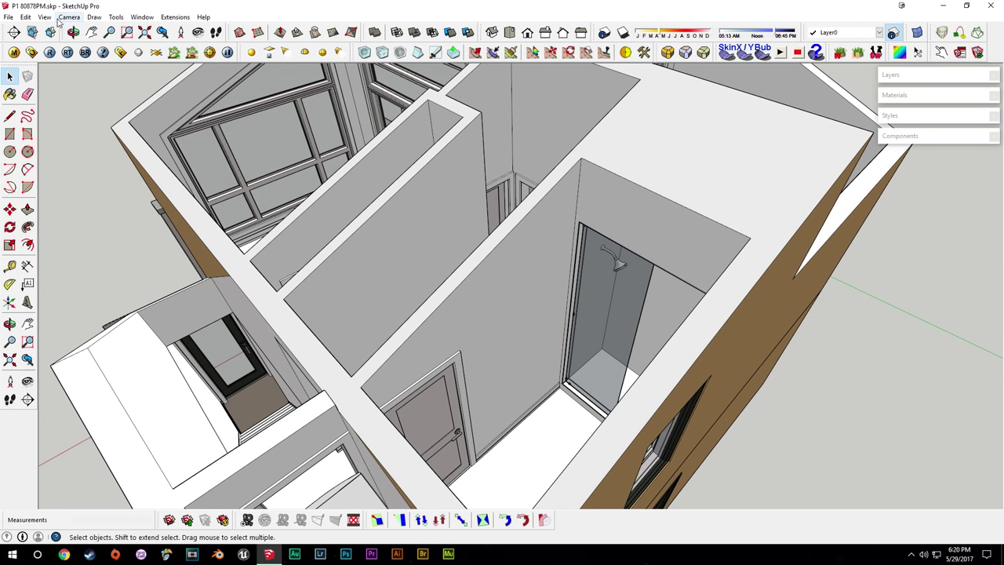
left_click(45, 18)
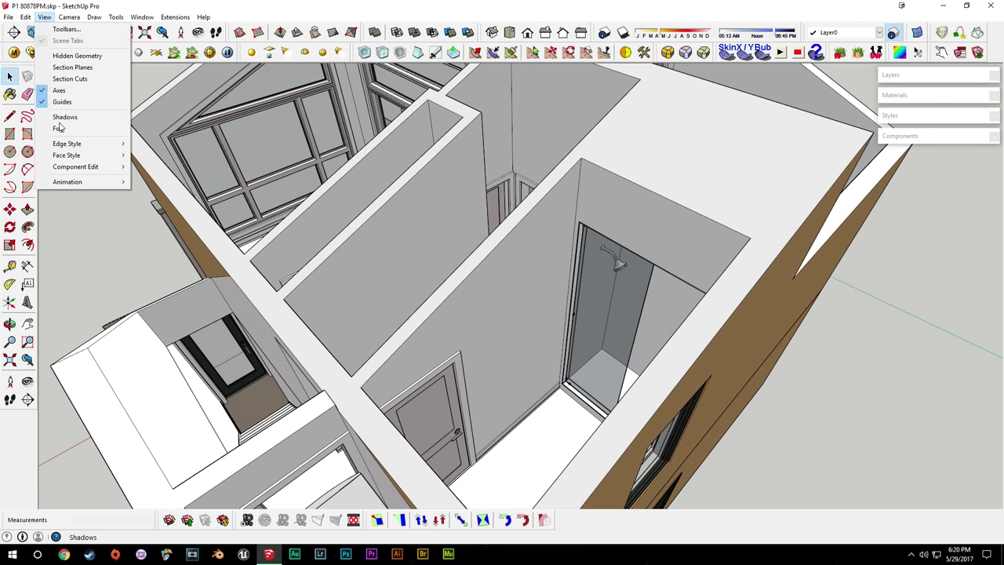
left_click(156, 171)
middle_click_drag(514, 297, 620, 313)
scroll(483, 283, "up", 4)
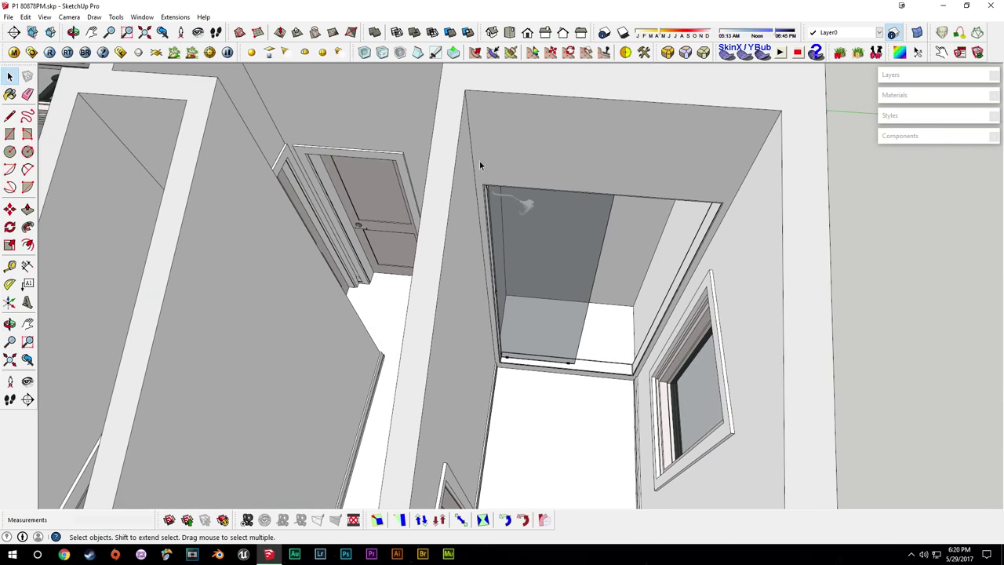
Copy the four-gang switch plate from the first-floor wall and return to the second-floor bathroom.
middle_click_drag(513, 224, 385, 255)
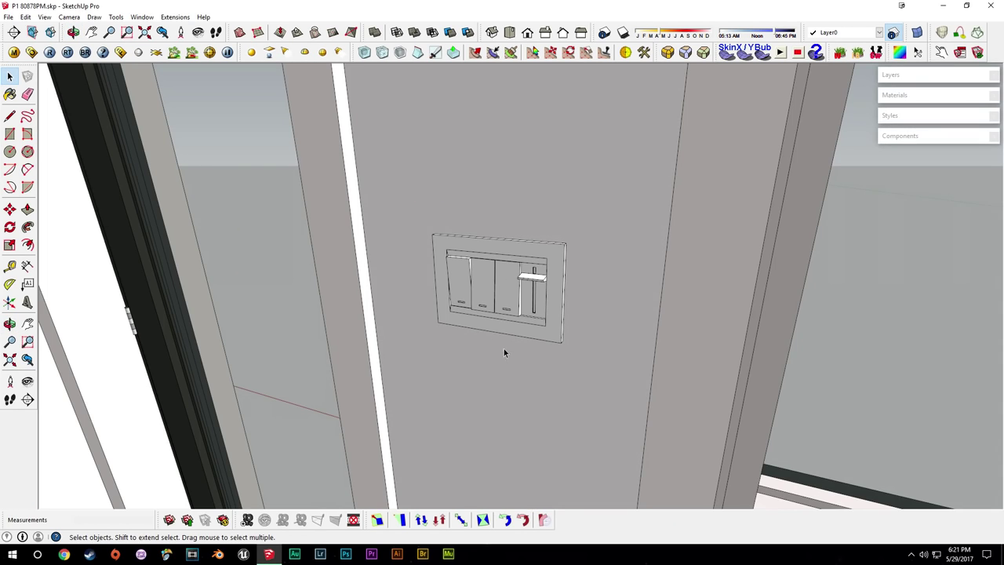
left_click(553, 312)
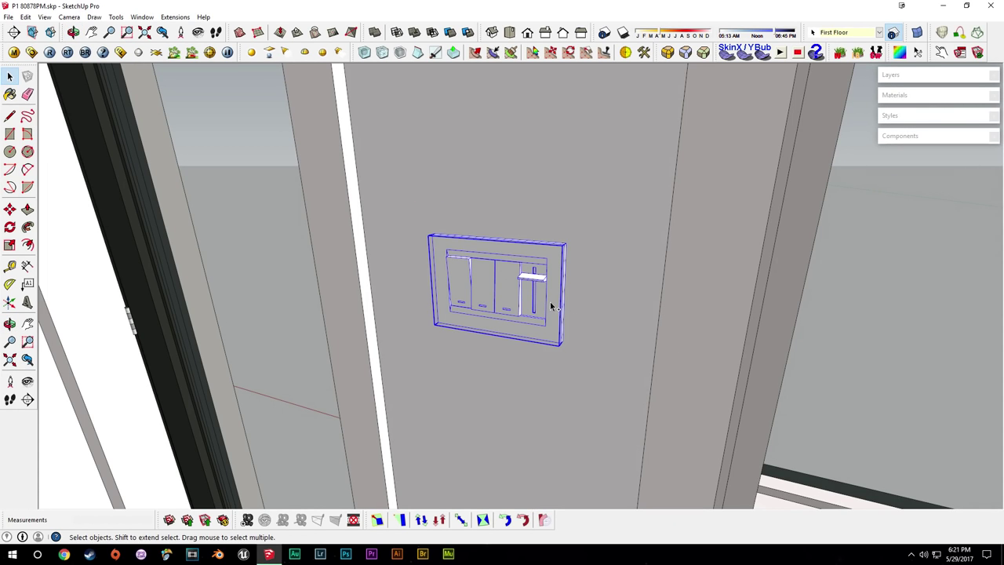
middle_click_drag(501, 296, 542, 363)
scroll(541, 366, "down", 5)
scroll(487, 418, "down", 12)
middle_click_drag(488, 416, 505, 324)
scroll(509, 328, "up", 15)
scroll(524, 388, "up", 1)
Place a horizontal guide on the bathroom wall beside the shower, 3'9" above the baseboard's top edge.
key("t")
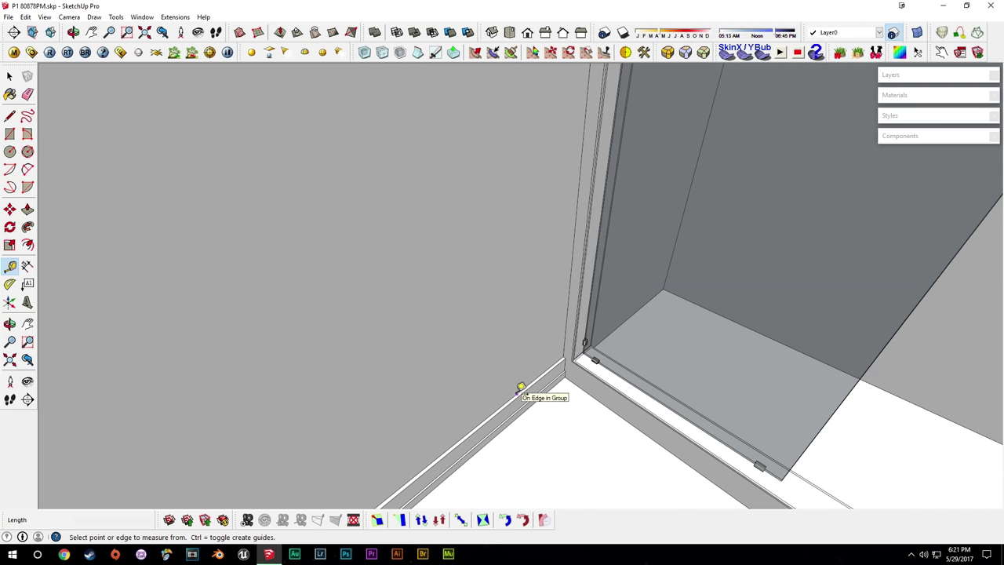
left_click(518, 390)
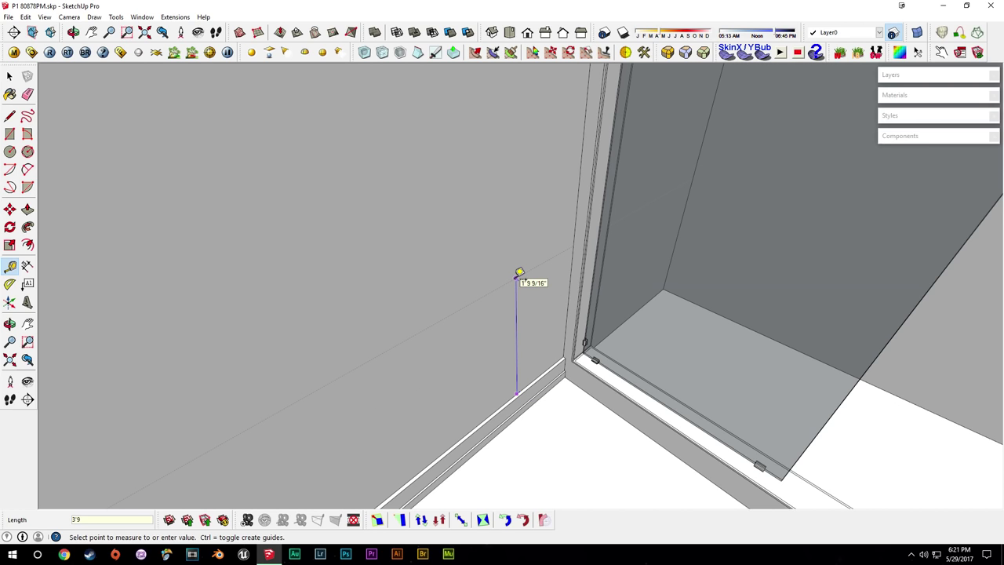
left_click(516, 277)
key("space")
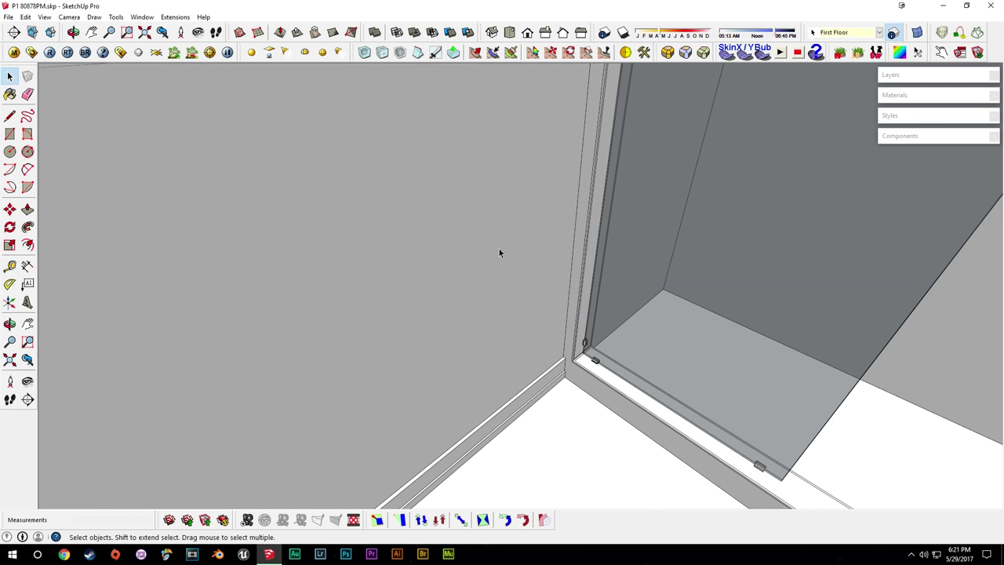
scroll(514, 240, "down", 4)
middle_click_drag(515, 239, 491, 291)
Paste the four-gang switch onto the bathroom wall just above the guide and make the copy unique.
key("ctrl+v")
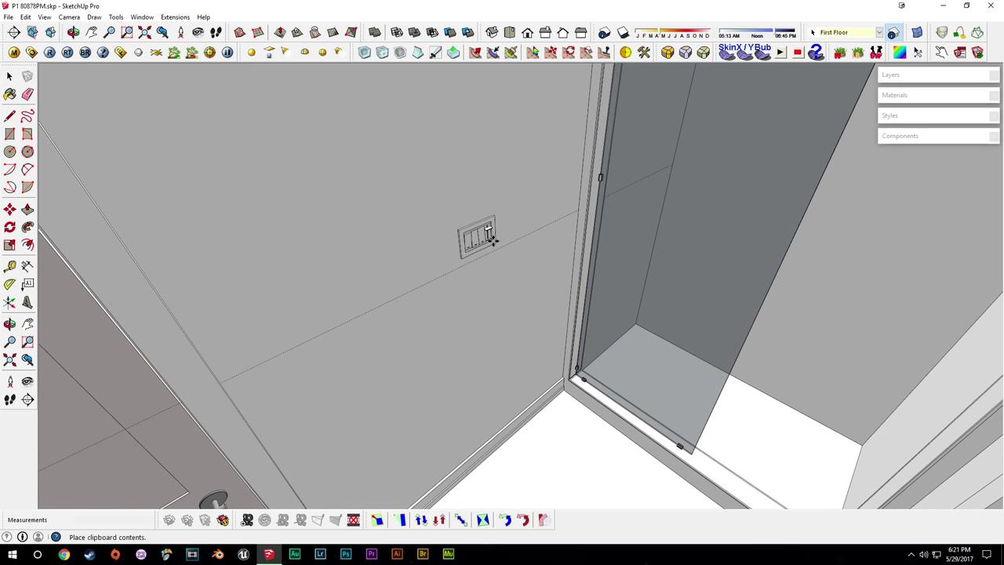
left_click(499, 232)
scroll(509, 215, "up", 6)
middle_click_drag(509, 215, 389, 213)
key("space")
right_click(403, 237)
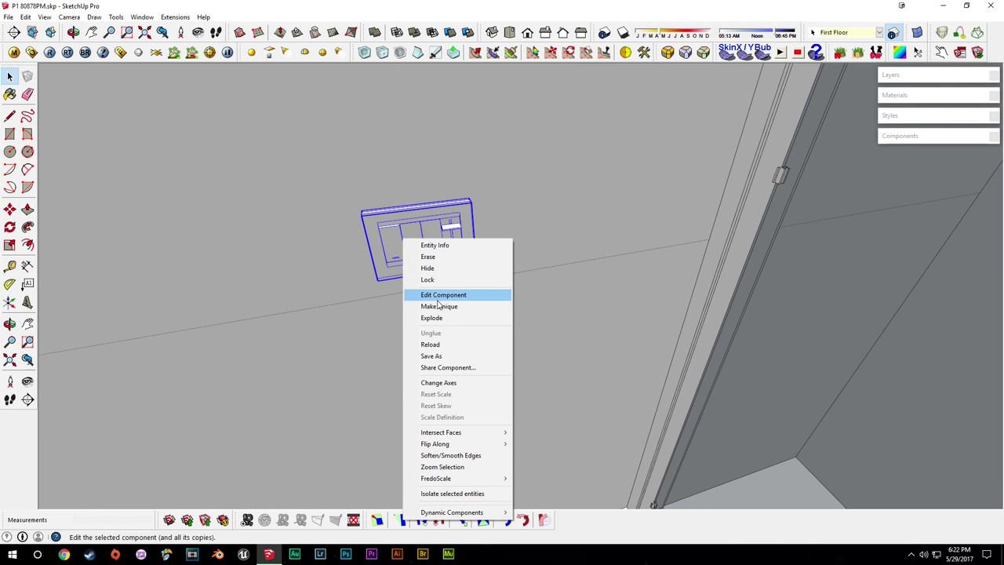
left_click(439, 305)
Open the pasted switch for editing, delete its three rocker switches, and make its cover plate unique.
scroll(429, 248, "up", 3)
double_click(429, 232)
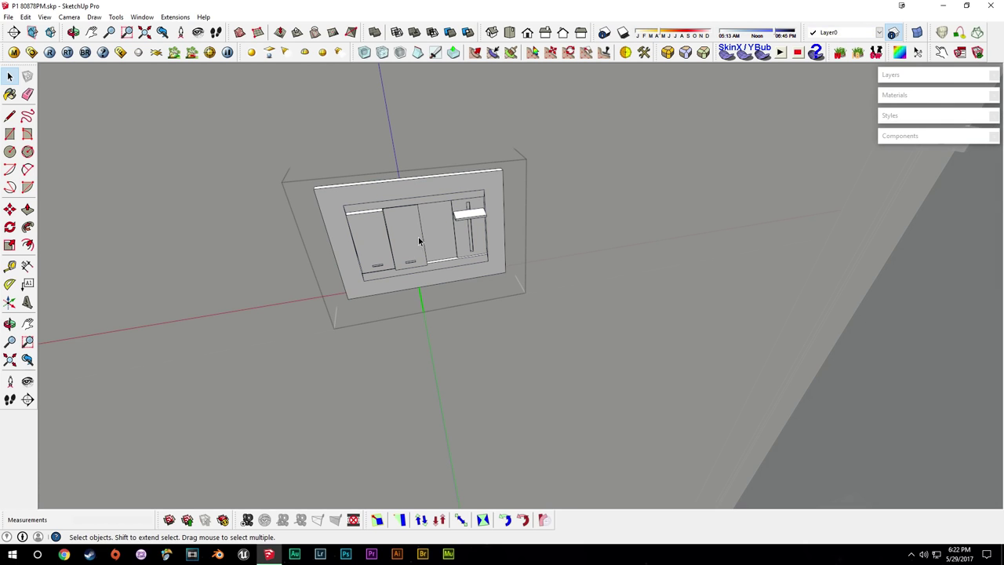
scroll(371, 246, "up", 4)
right_click(418, 205)
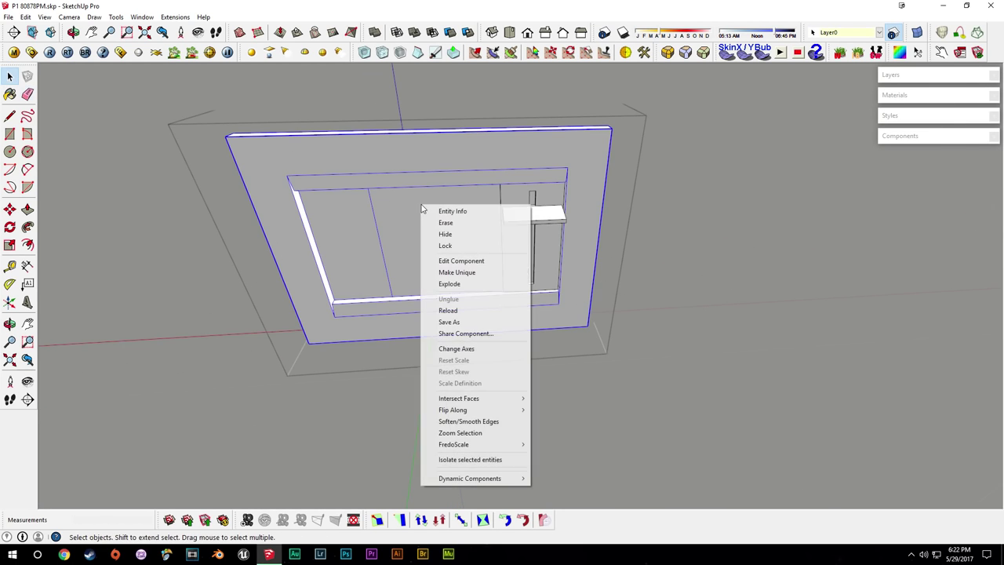
left_click(476, 270)
Open the cover plate for editing and erase the vertical dividing edge inside its recess.
scroll(437, 241, "up", 3)
middle_click_drag(437, 240, 439, 226)
key("e")
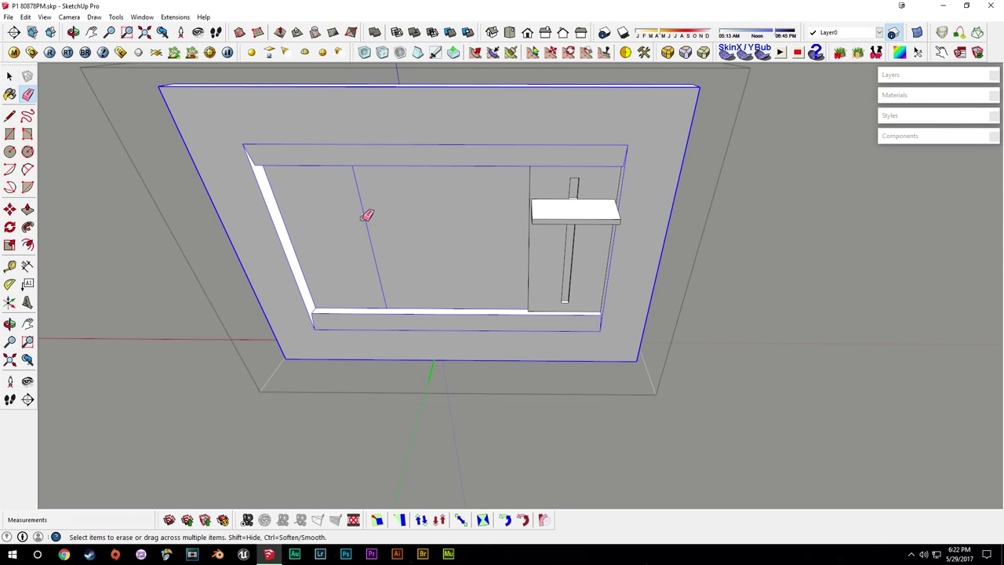
key("space")
double_click(370, 219)
key("e")
left_click(367, 220)
key("space")
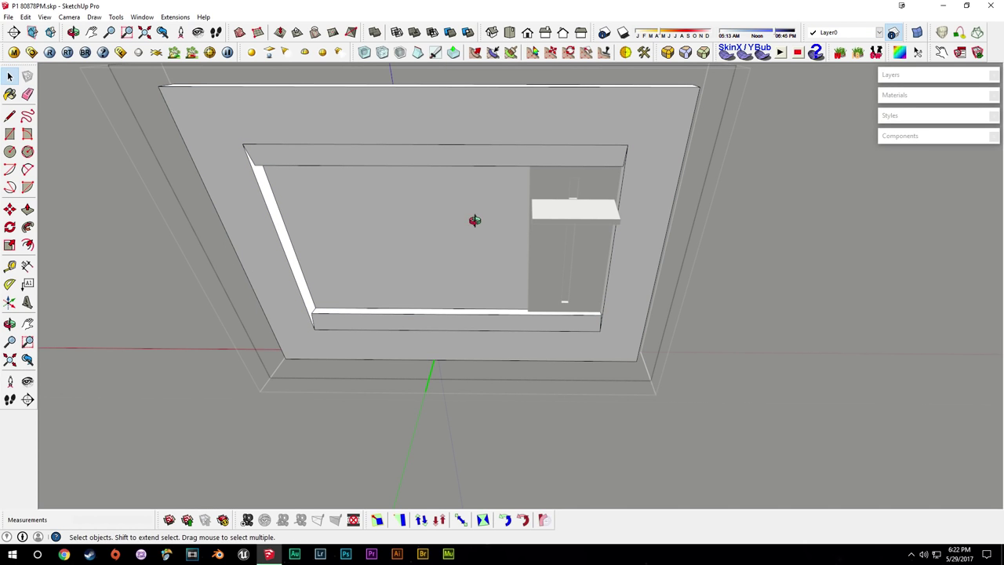
Push/Pull the recess's inner side face across to the dimmer's edge, leaving an opening only as wide as the dimmer.
middle_click_drag(475, 220, 424, 220)
key("p")
left_click(309, 218)
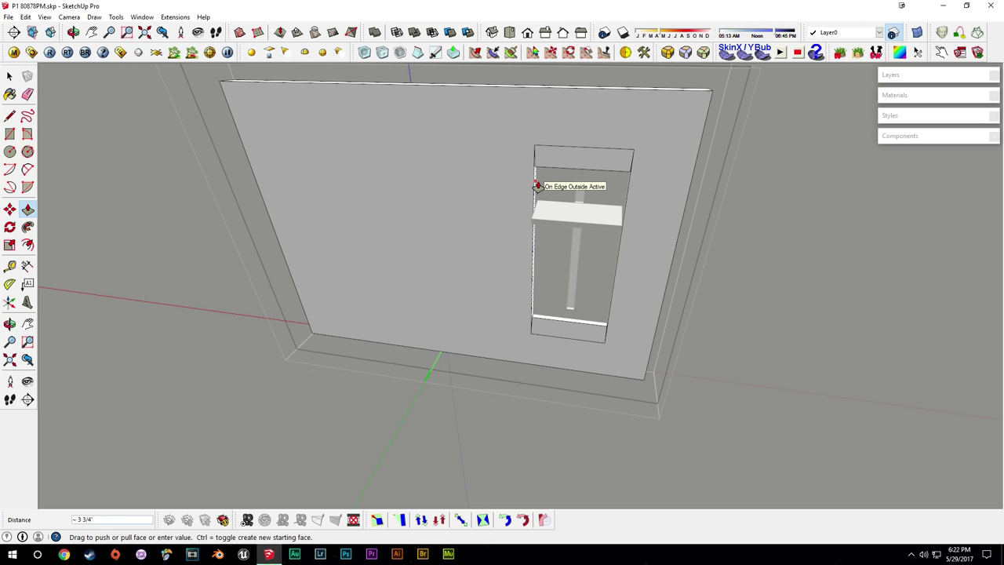
left_click(536, 186)
Place a vertical guide 0.75 inch from the dimmer opening's inner side edge, towards the wide blank part of the plate.
key("t")
left_click(629, 189)
key("space")
key("t")
left_click(534, 178)
type(".75")
key("Return")
Push the cover plate's far side face in to the vertical guide, trimming the plate to a single-gang width.
middle_click_drag(496, 196, 324, 246)
key("p")
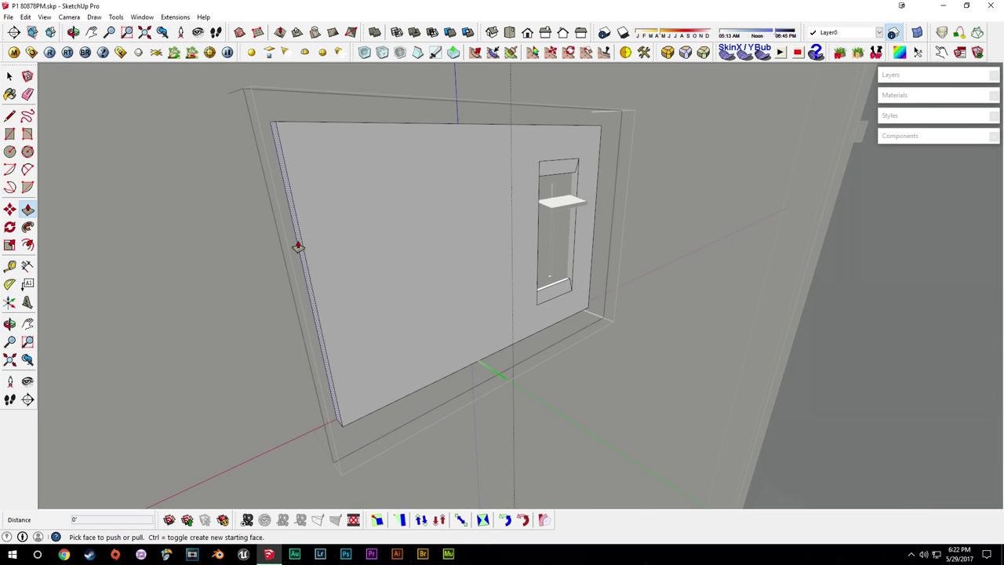
left_click(298, 247)
left_click(514, 329)
key("e")
left_click_drag(378, 339, 364, 343)
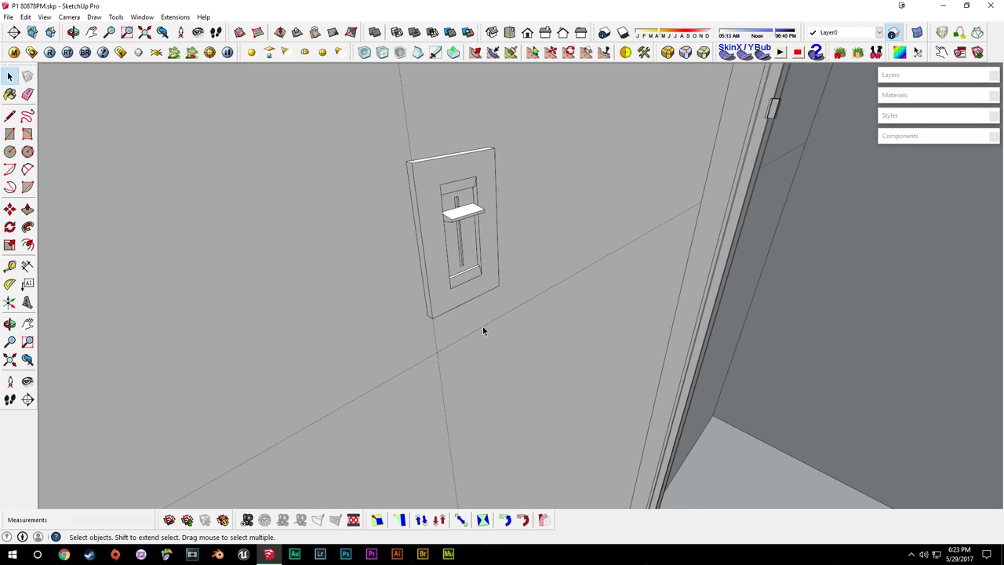
Explode the trimmed cover plate component, along with the nested parts inside it.
right_click(442, 218)
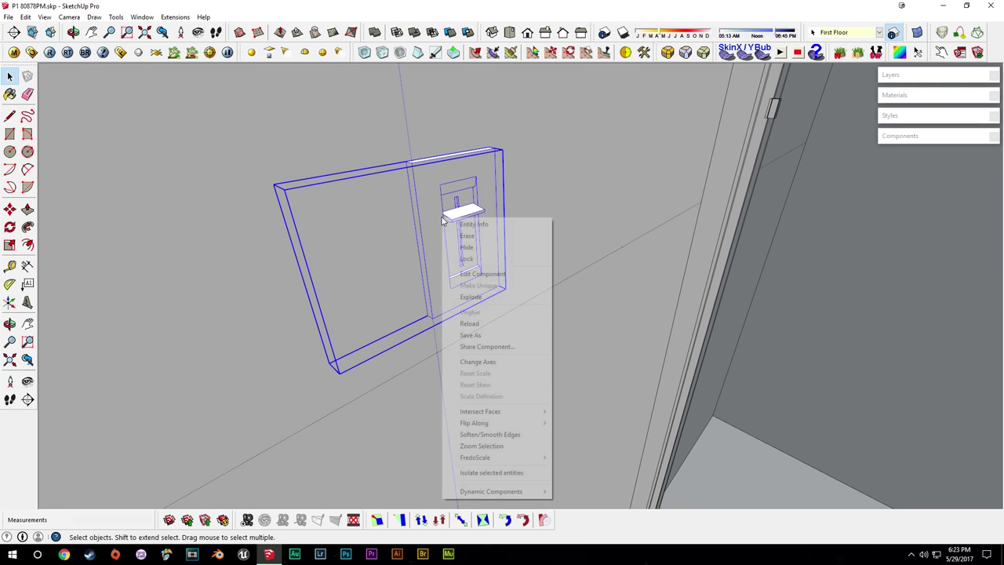
left_click(473, 298)
right_click(437, 248)
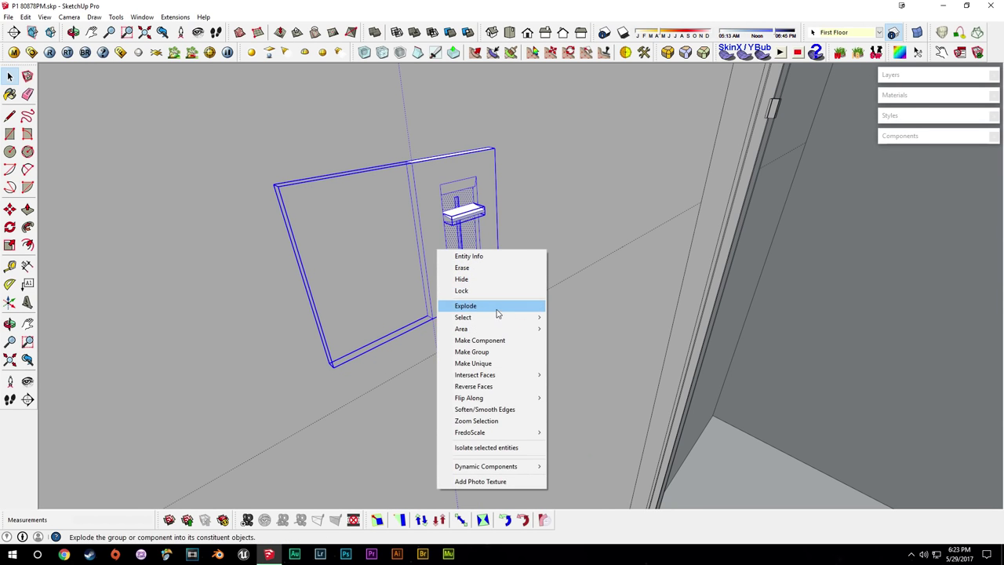
left_click(496, 307)
Make all the connected geometry of the single-gang switch into a component named Dimmer.
left_click(464, 247)
triple_click(465, 246)
key("g")
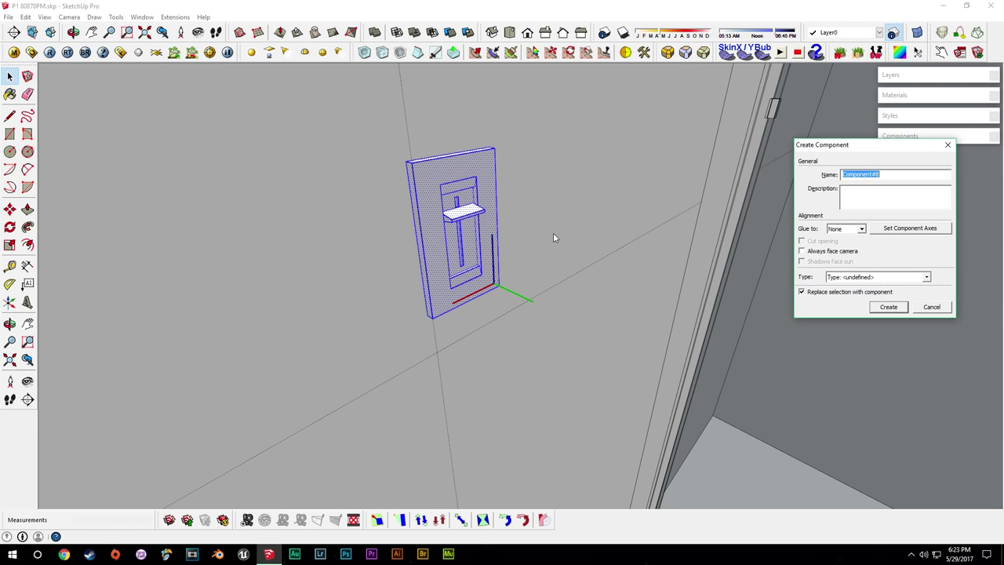
type("Dimmer")
key("Return")
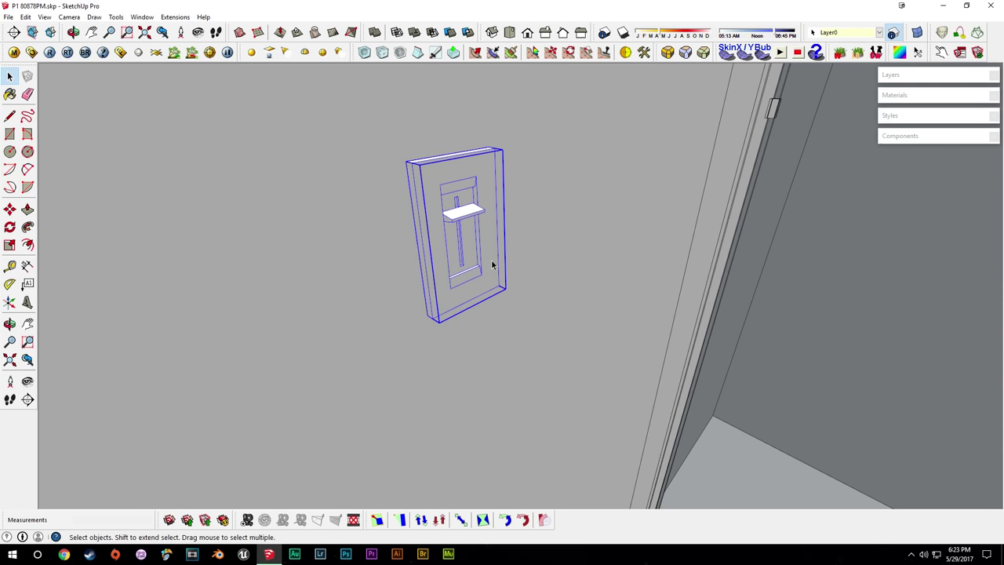
Move the dimmer switch along the wall, closer to the shower opening.
middle_click_drag(493, 261, 503, 267)
scroll(478, 232, "down", 1)
left_click(499, 225)
scroll(499, 224, "down", 6)
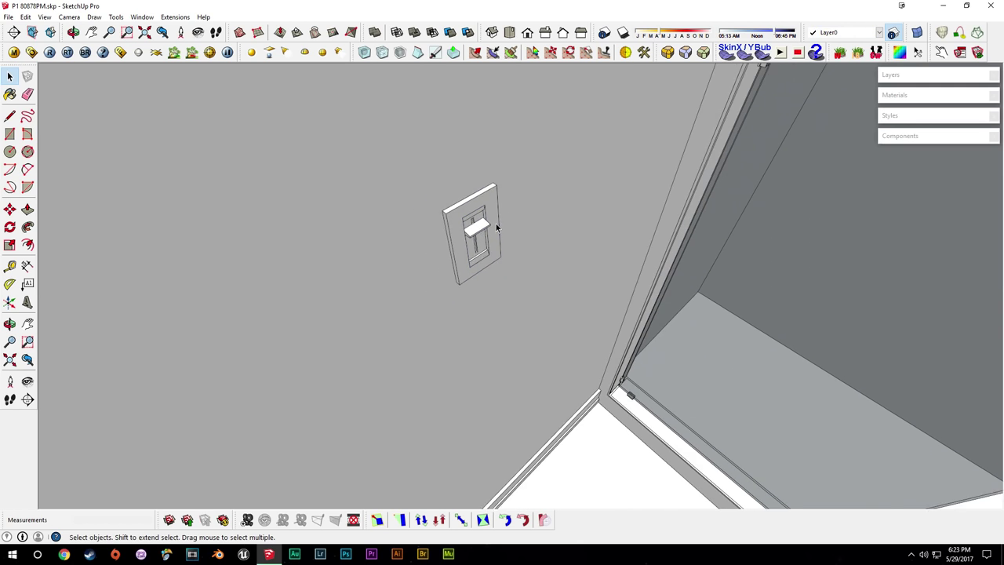
middle_click_drag(500, 222, 461, 237)
key("m")
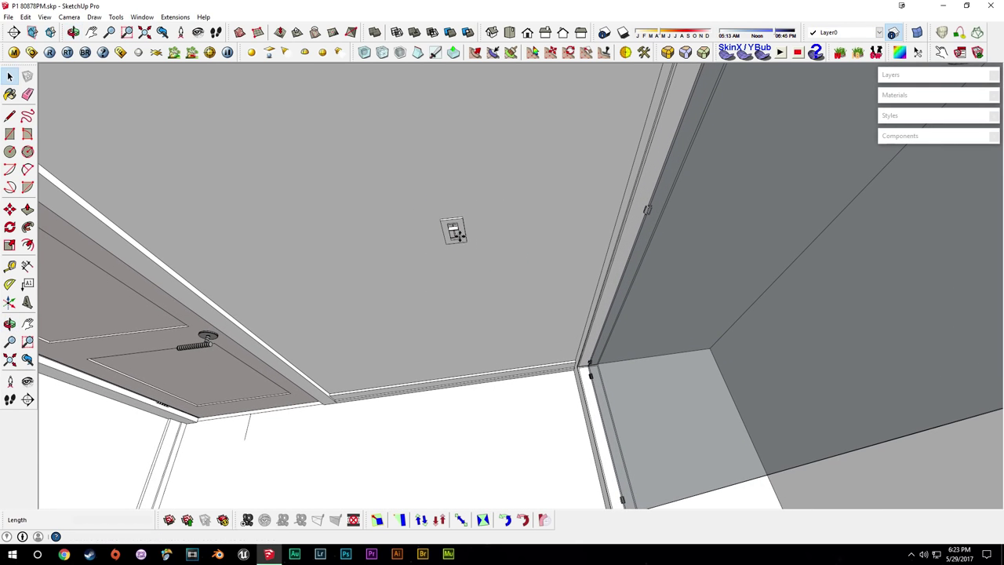
left_click(458, 228)
left_click(535, 220)
key("space")
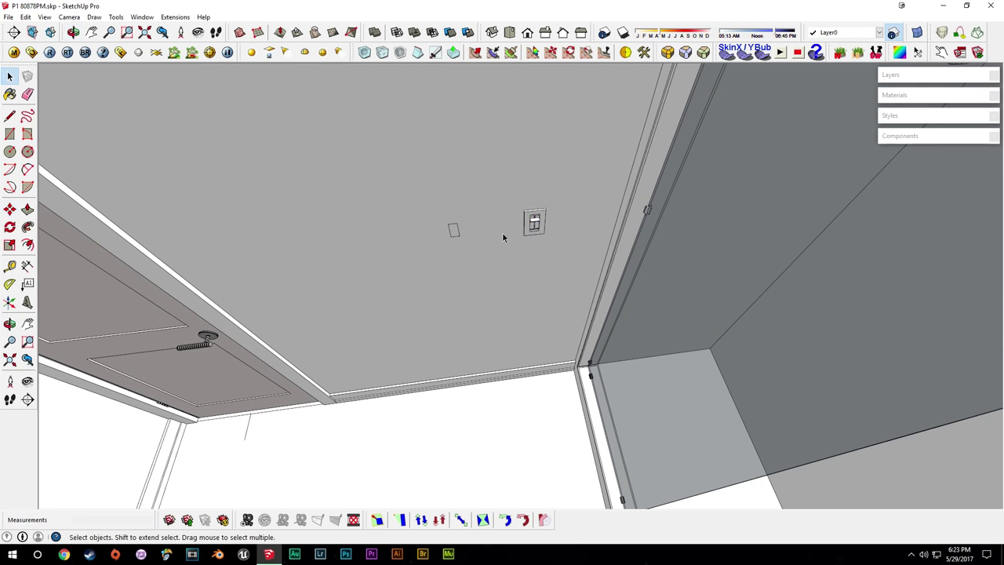
Erase the leftover rectangular outline on the wall at the dimmer's former location.
scroll(465, 236, "up", 1)
key("e")
left_click_drag(459, 237, 447, 224)
key("space")
Turn off the display of hidden geometry in the model.
middle_click_drag(576, 219, 509, 343)
middle_click_drag(486, 305, 523, 350)
scroll(579, 331, "down", 3)
scroll(581, 337, "down", 2)
key("b")
scroll(523, 350, "up", 1)
scroll(515, 272, "up", 2)
left_click(45, 17)
left_click(79, 54)
Open the shower trim for editing and paint the thin frame around the opening red with Color_A01.
scroll(483, 281, "up", 5)
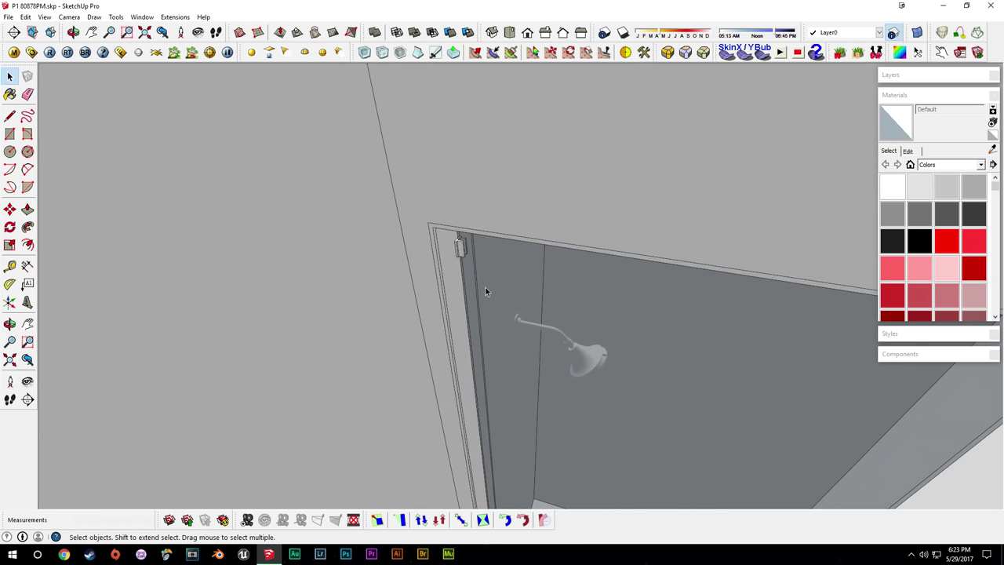
scroll(440, 234, "up", 2)
double_click(450, 239)
scroll(451, 240, "up", 1)
middle_click_drag(451, 240, 407, 200)
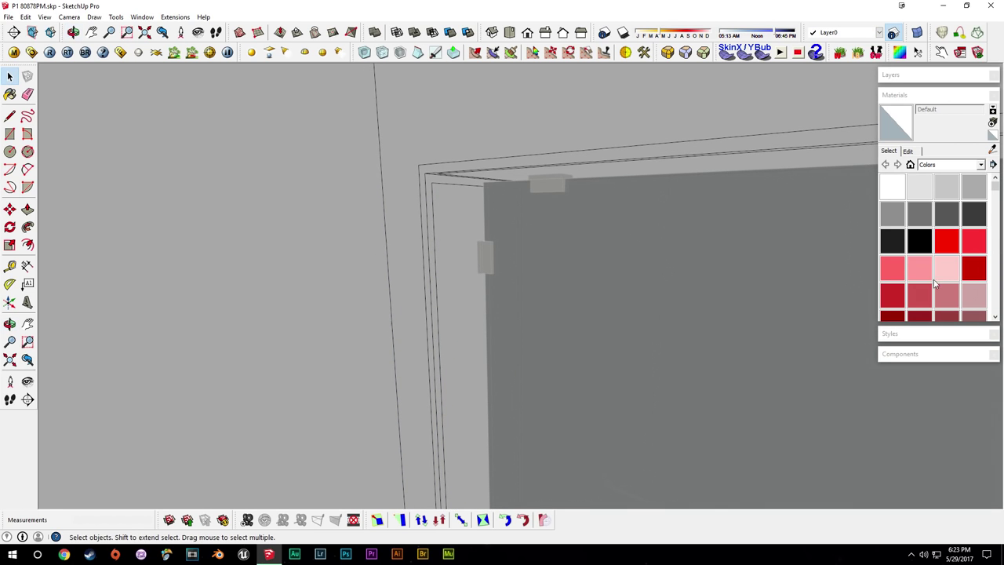
left_click(946, 245)
left_click(436, 173)
mouse_move(431, 161)
middle_mouse_down()
mouse_move(475, 141)
mouse_move(446, 175)
mouse_move(622, 229)
mouse_move(525, 365)
mouse_move(510, 417)
mouse_move(496, 258)
mouse_move(475, 416)
mouse_move(462, 322)
mouse_move(482, 309)
mouse_move(501, 324)
middle_mouse_up()
Recolour the frame's red material to a warm beige-grey with hue 39, saturation 12 and brightness 74.
key("e")
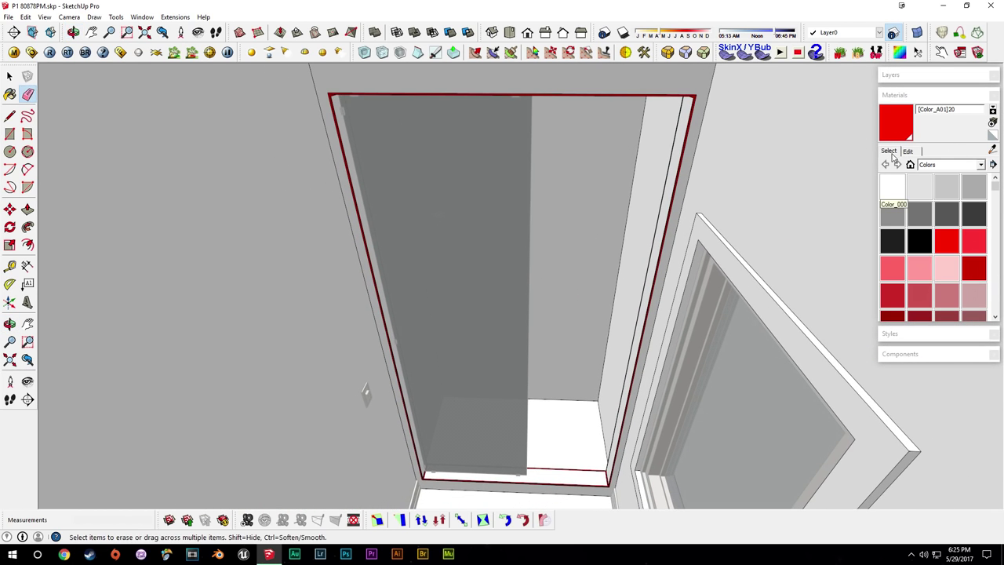
left_click(907, 152)
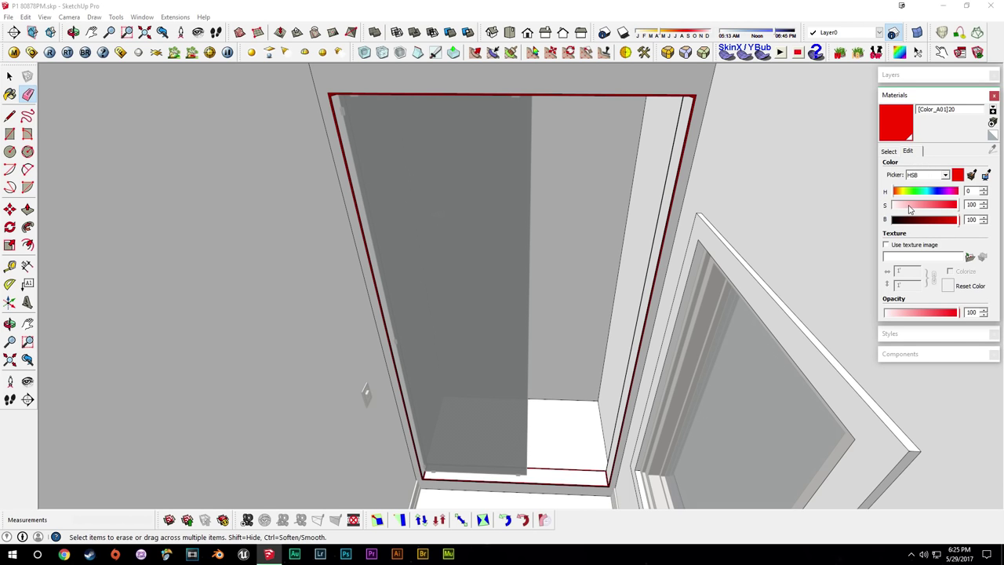
left_click_drag(893, 193, 943, 222)
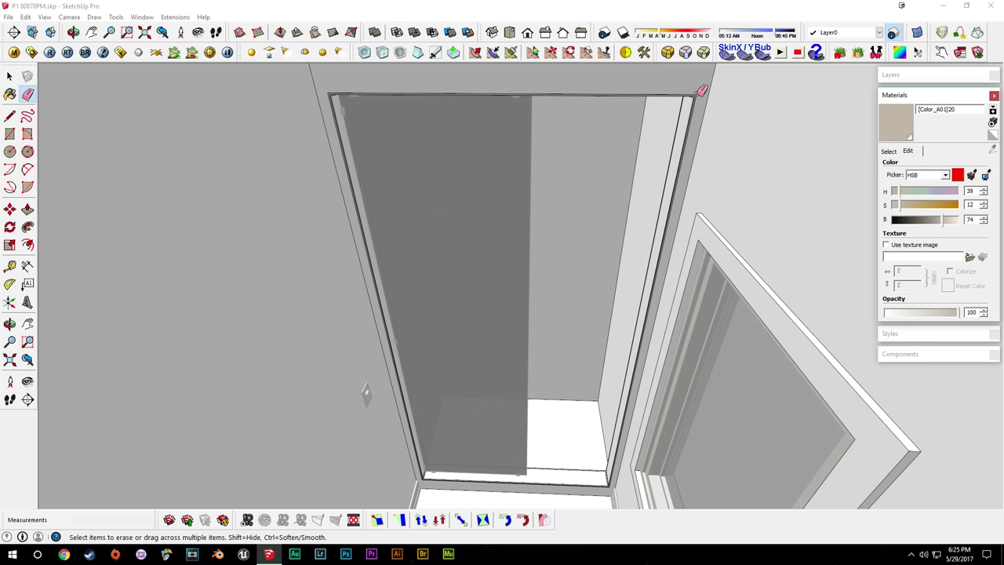
Paint the shower enclosure's walls, floor and front surround with the red Color_A01.
scroll(699, 102, "up", 7)
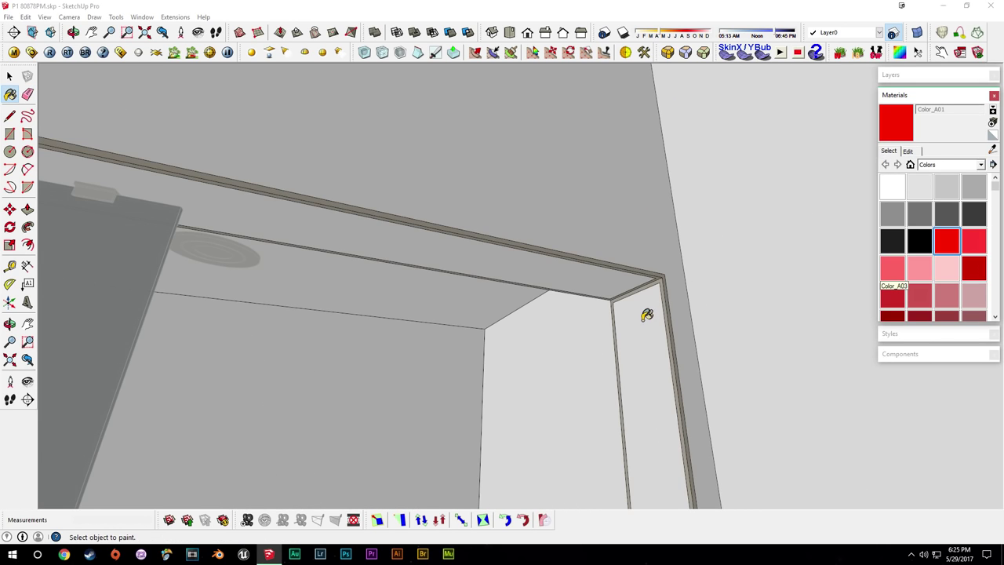
left_click(646, 313)
left_click(592, 273)
left_click(623, 193)
left_click(549, 324)
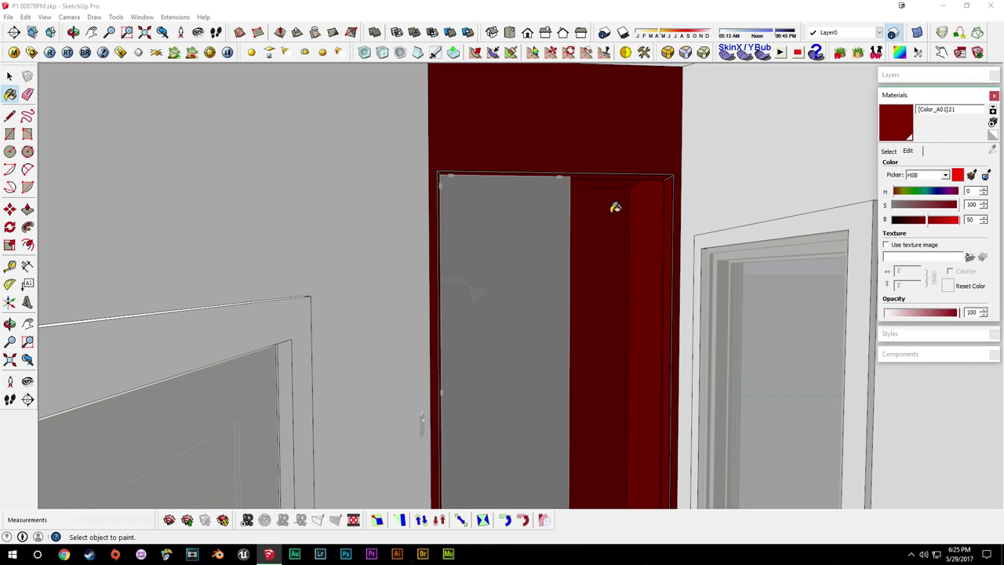
Recolour the shower enclosure's material to a medium grey with hue 0, saturation 3 and brightness 53.
middle_click_drag(609, 202, 567, 317)
key("space")
scroll(673, 300, "up", 3)
scroll(527, 358, "up", 1)
middle_click_drag(527, 358, 509, 293)
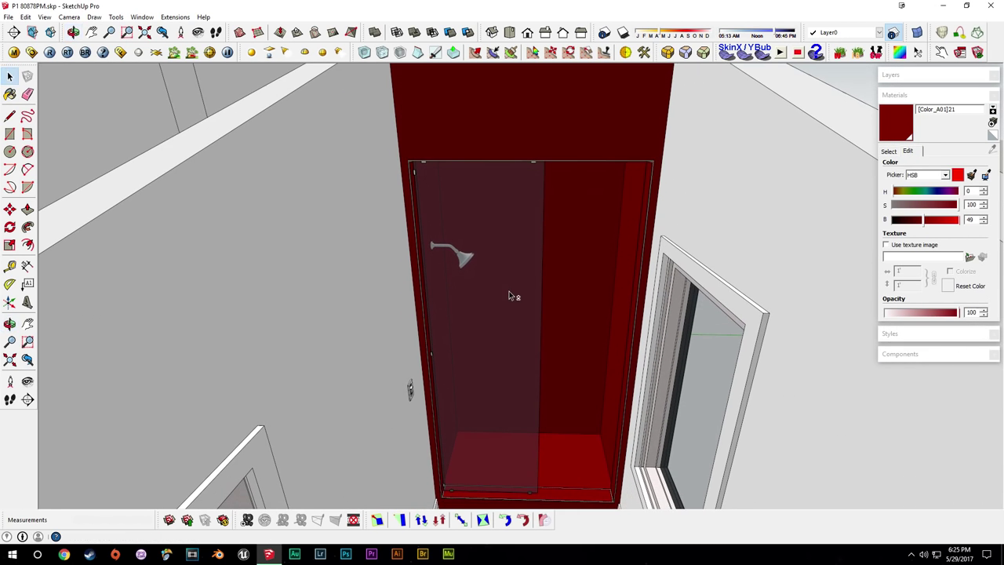
left_click_drag(909, 206, 905, 205)
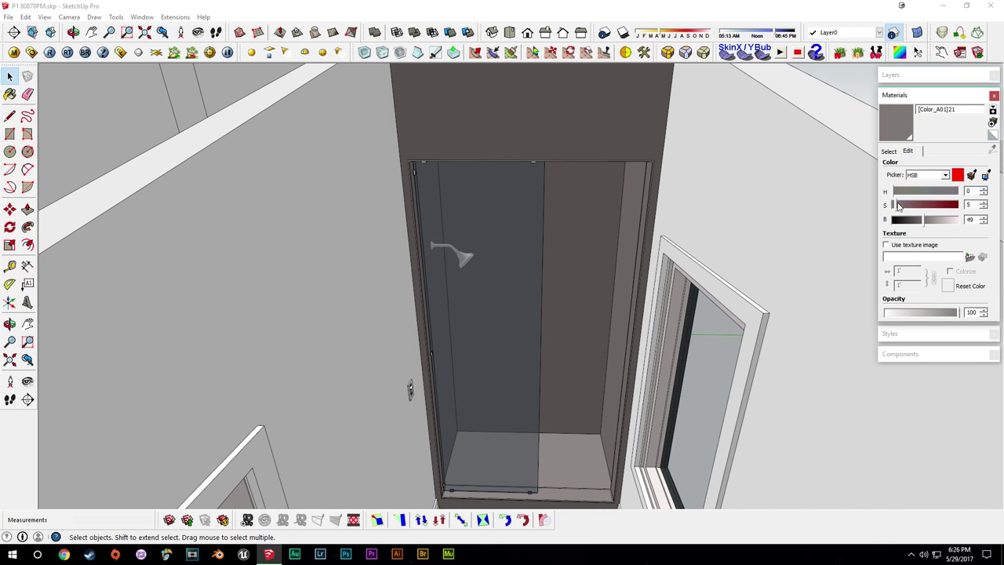
left_click_drag(899, 206, 898, 206)
left_click_drag(924, 222, 930, 225)
Paint the wall-mounted showerhead light grey with Color_002.
middle_click_drag(581, 263, 622, 353)
scroll(622, 353, "down", 4)
scroll(612, 412, "up", 5)
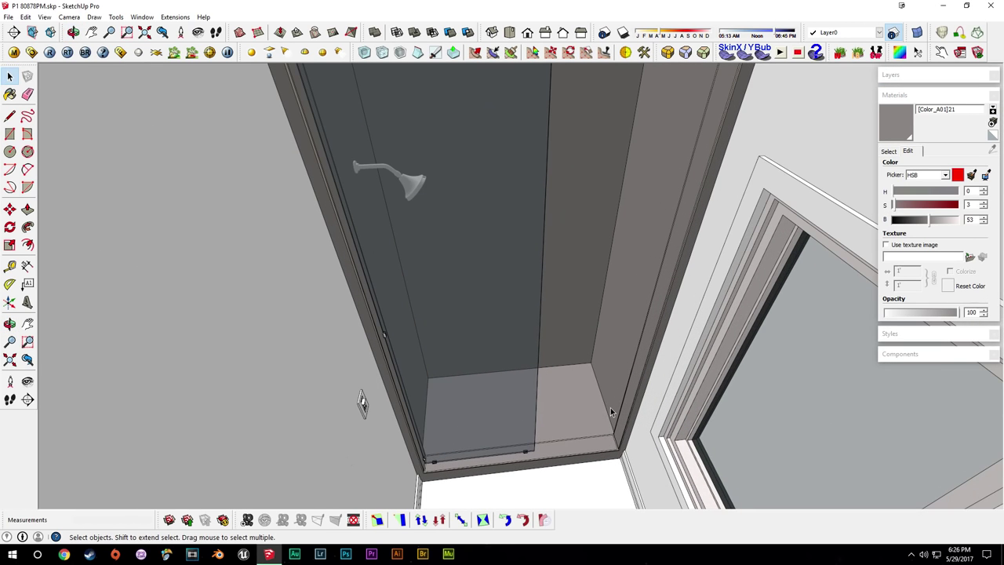
scroll(517, 313, "up", 8)
left_click(392, 206)
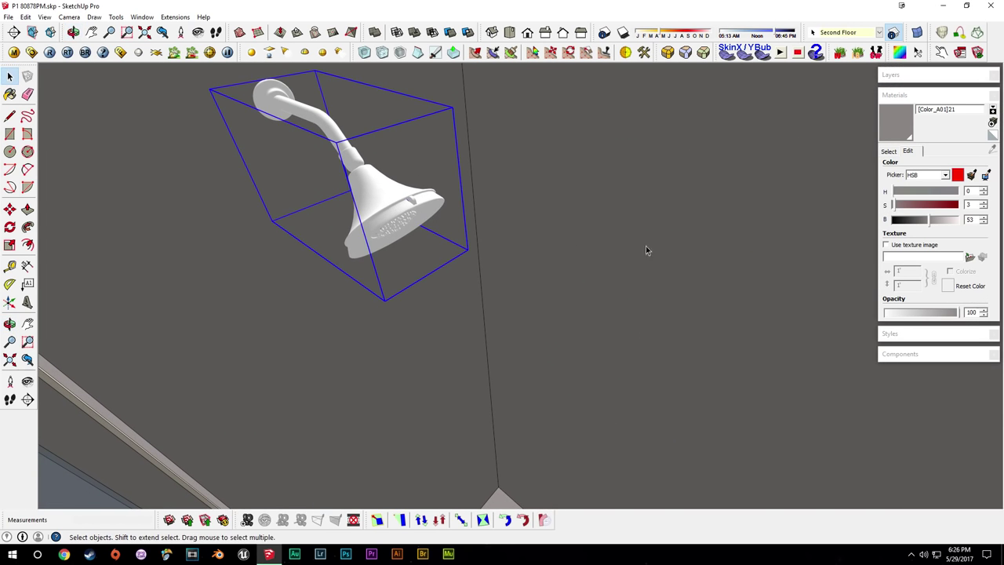
left_click(891, 156)
left_click(420, 211)
key("b")
left_click(380, 199)
key("space")
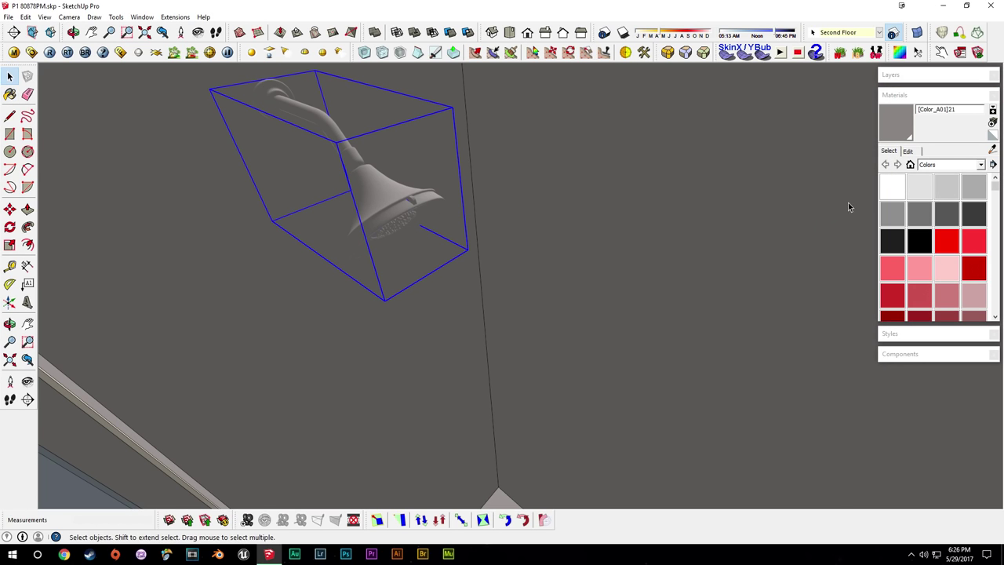
left_click(917, 191)
left_click(377, 194)
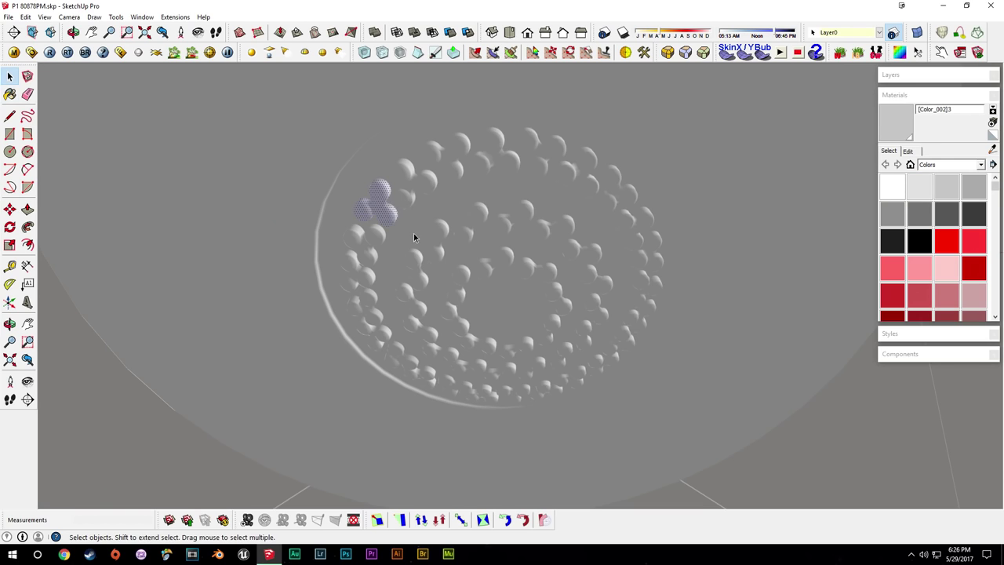
Paint the spray nozzles in the outer, middle and inner rings of the showerhead dark grey with Color_005.
scroll(423, 239, "up", 1)
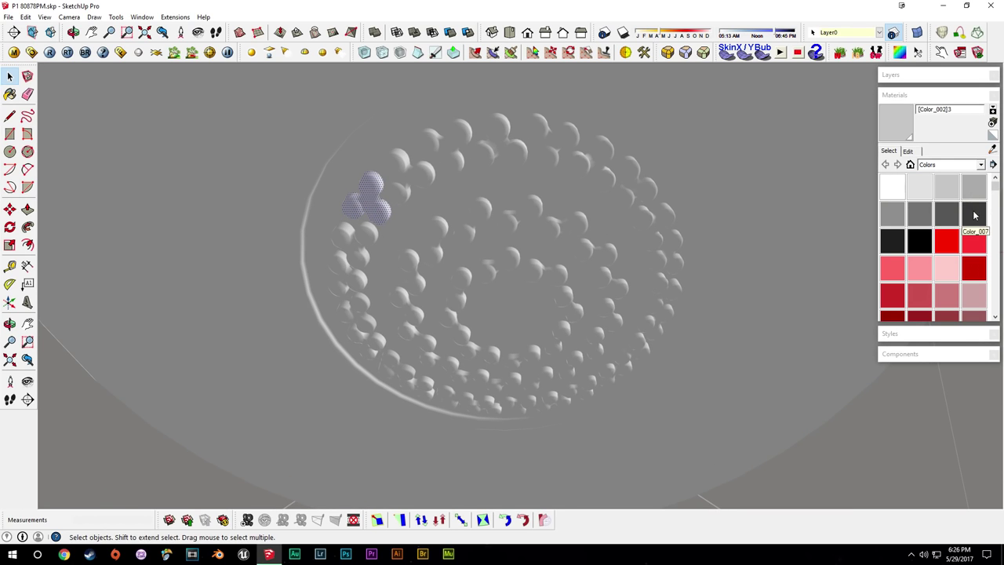
left_click(973, 187)
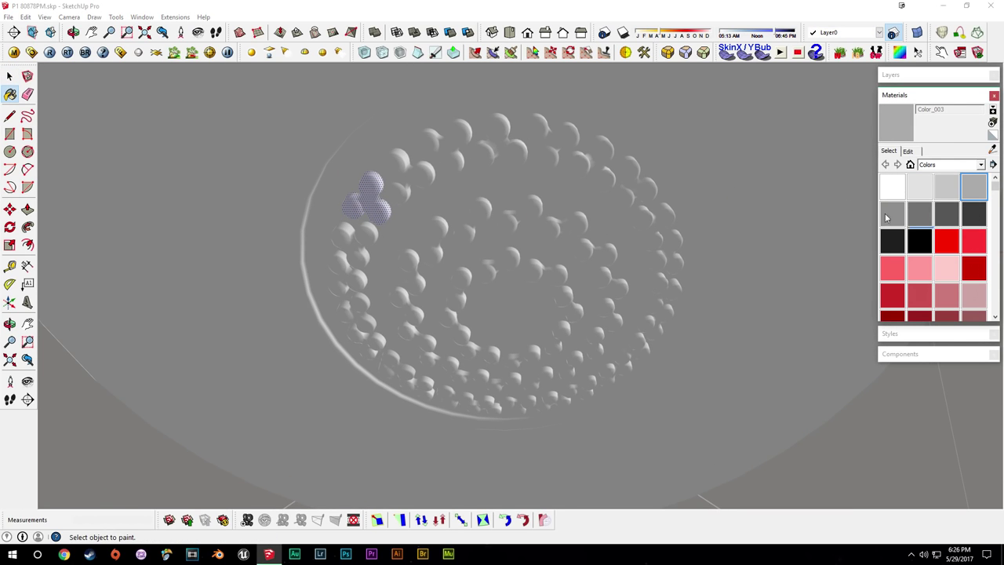
left_click(919, 215)
left_click(381, 205)
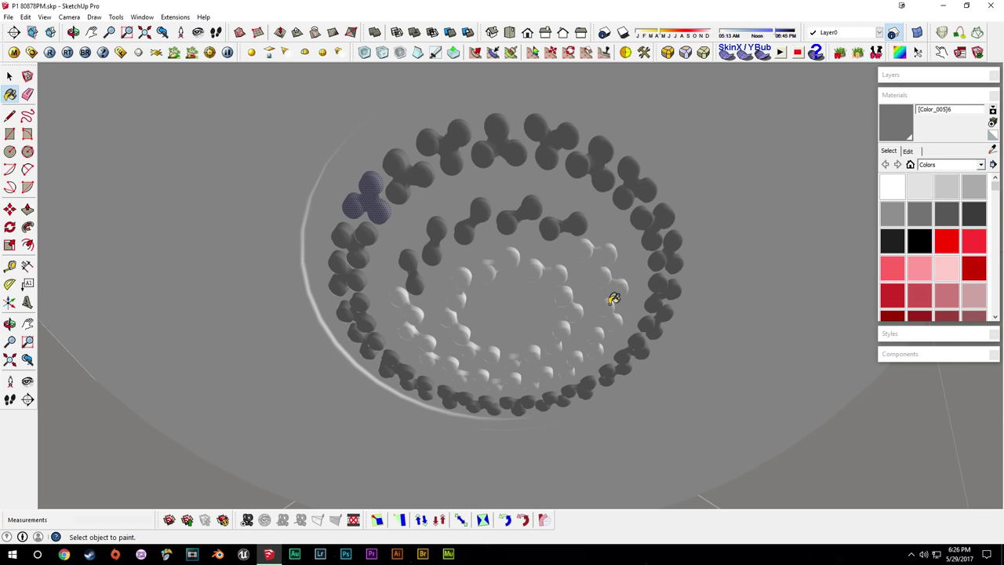
left_click(610, 303)
left_click(599, 338)
left_click(578, 357)
left_click(543, 376)
left_click(497, 382)
left_click(468, 374)
left_click(446, 364)
left_click(427, 344)
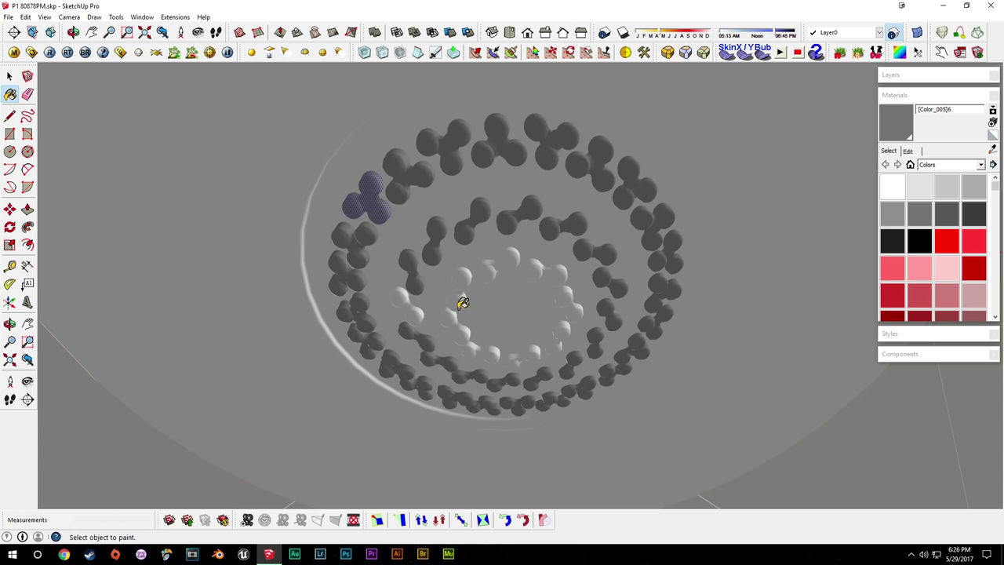
left_click(453, 317)
left_click(459, 290)
left_click(495, 268)
left_click(544, 271)
left_click(568, 303)
left_click(559, 338)
left_click(521, 356)
left_click(479, 351)
Paint the small tab on the showerhead's rim grey with Color_003 and close the showerhead for editing.
middle_click_drag(335, 200, 631, 375)
scroll(477, 415, "down", 5)
key("space")
left_click(480, 421)
left_click(479, 421)
left_click(888, 220)
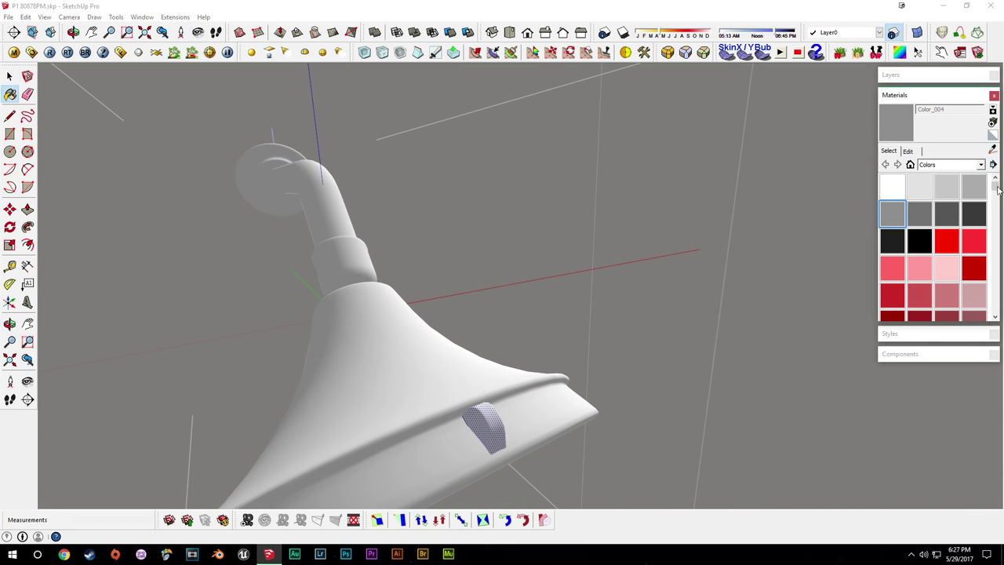
middle_click_drag(504, 419, 497, 314)
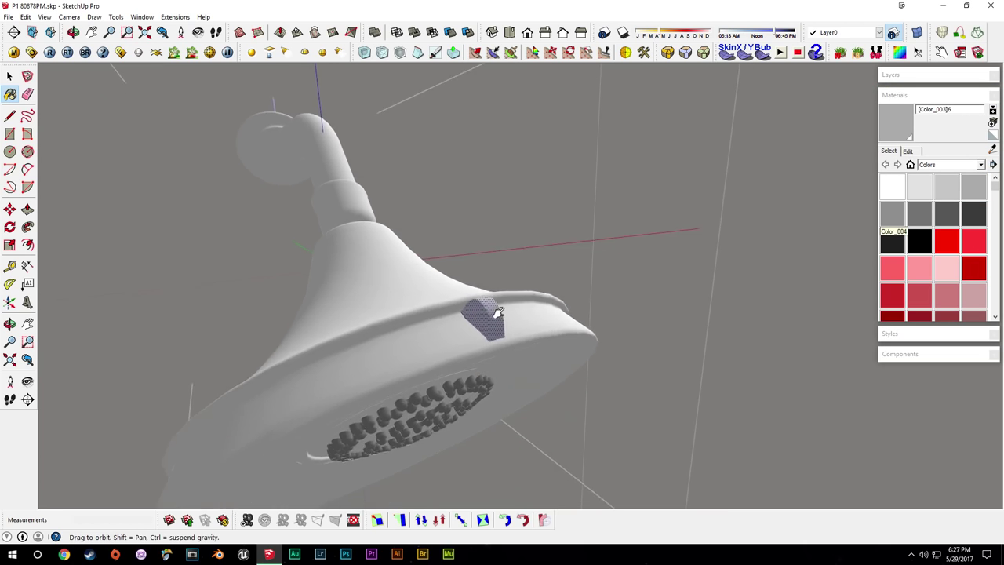
scroll(494, 314, "down", 4)
key("space")
left_click(643, 274)
Repaint the whole showerhead with Color_002 and pick the slightly darker Color_003.
left_click(945, 189)
left_click(408, 309)
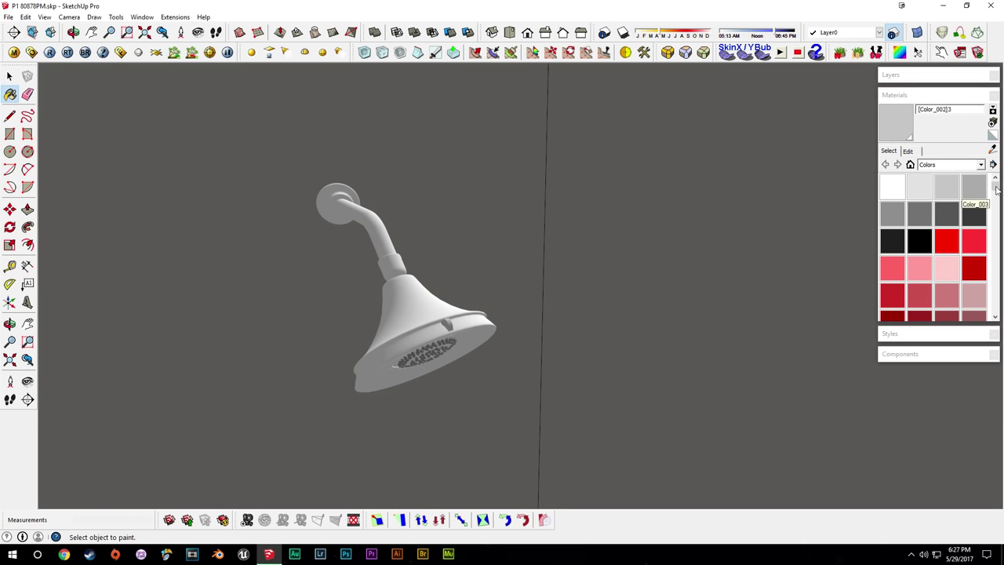
left_click(974, 185)
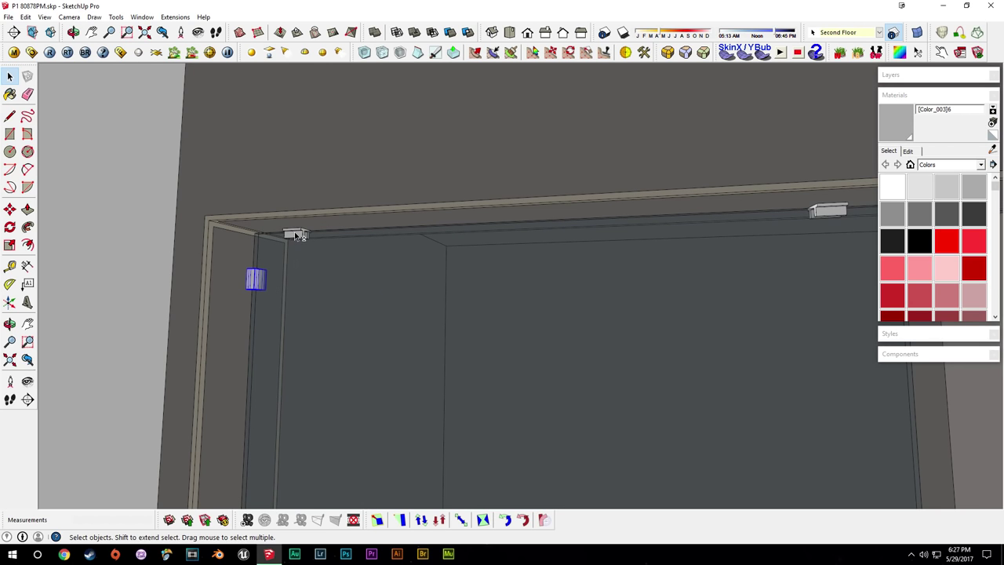
Paint the glass panel's mounting clips with Color_A01 and recolour it to hue 0, saturation 0, brightness 45.
middle_click_drag(818, 228, 463, 235)
middle_click_drag(463, 236, 400, 294)
left_click(947, 240)
left_click(567, 375)
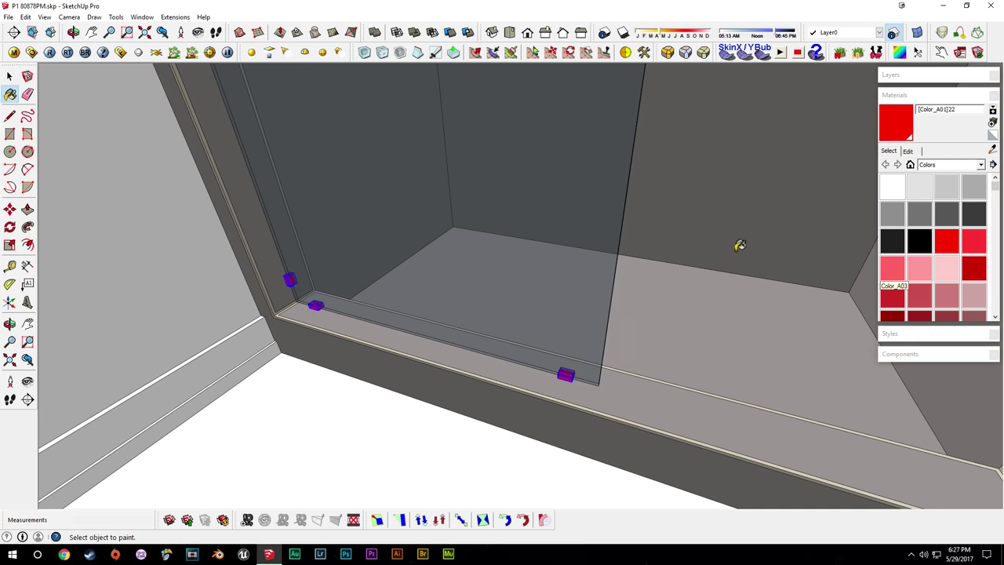
left_click(909, 150)
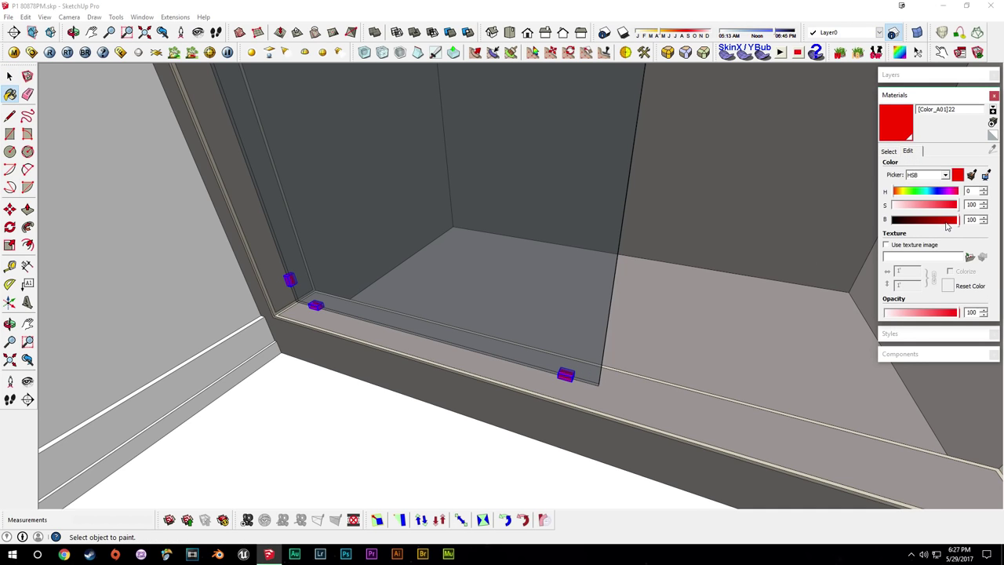
left_click(906, 222)
left_click_drag(903, 206, 923, 223)
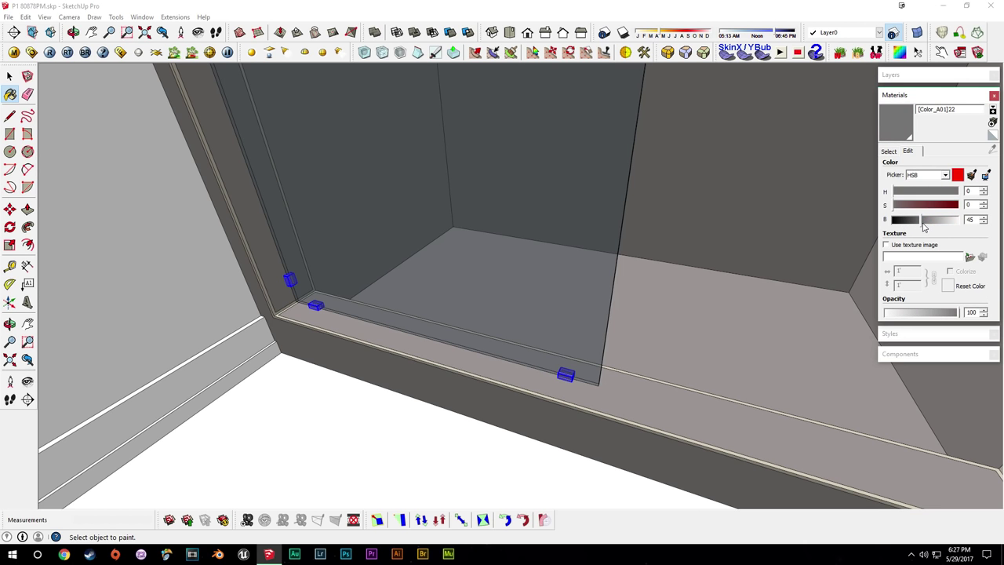
Draw a circle with a 2" radius on the shower floor.
middle_click_drag(408, 467, 374, 472)
key("space")
left_click(376, 411)
middle_click_drag(577, 452, 459, 448)
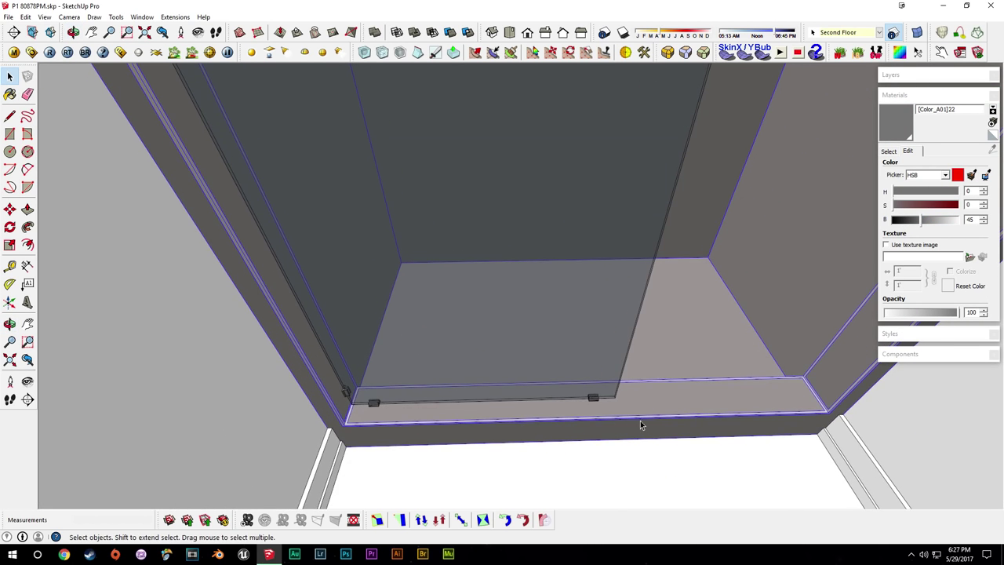
middle_click_drag(641, 421, 484, 350)
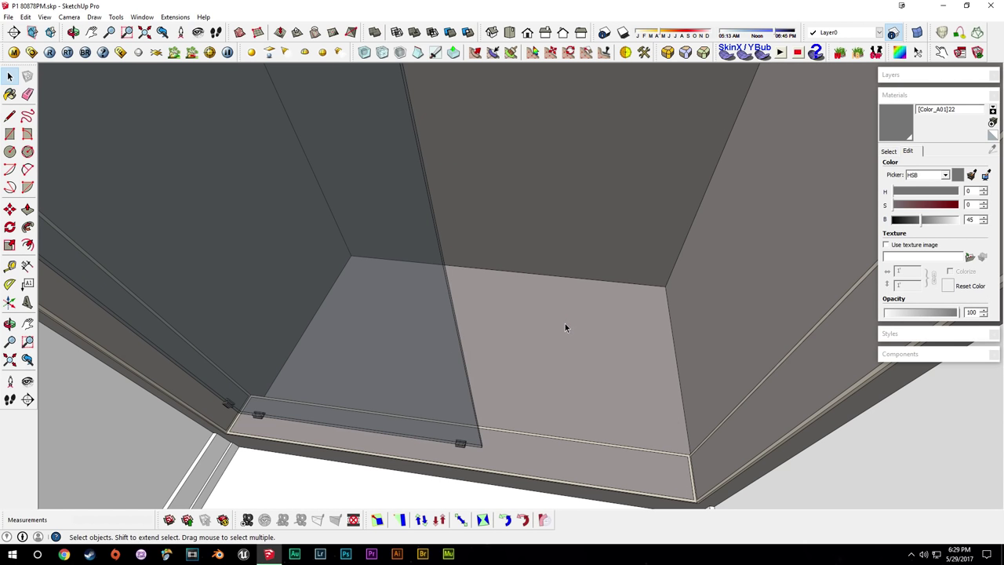
middle_click_drag(504, 351, 497, 437)
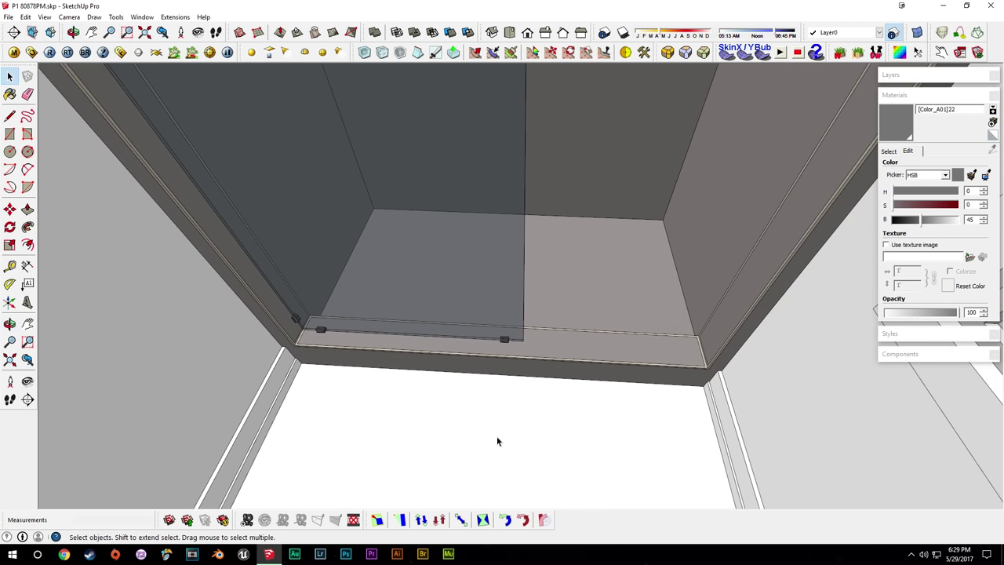
left_click(561, 305)
scroll(533, 294, "up", 5)
middle_click_drag(475, 285, 418, 271)
left_click(9, 151)
middle_click_drag(245, 287, 334, 271, "shift")
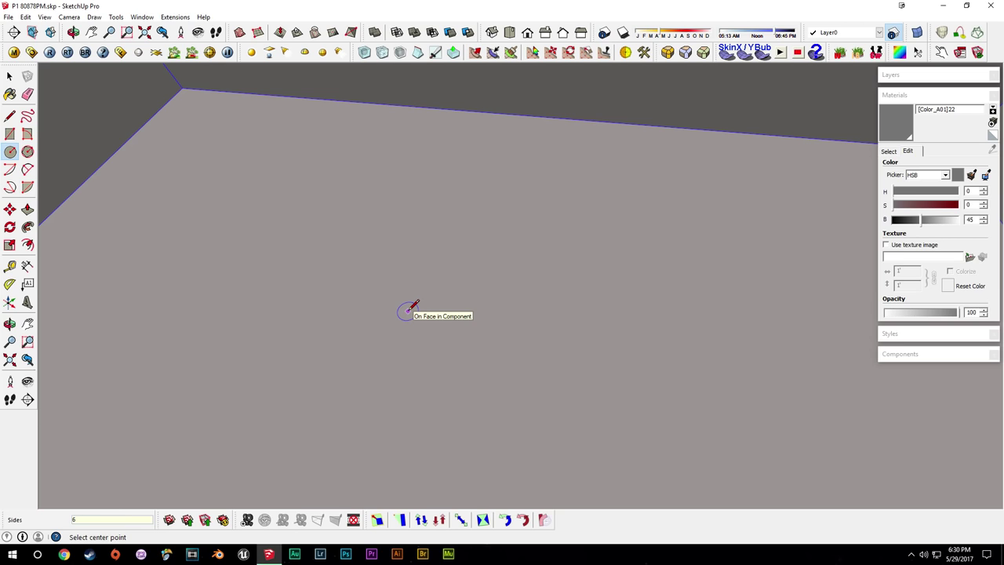
left_click(404, 311)
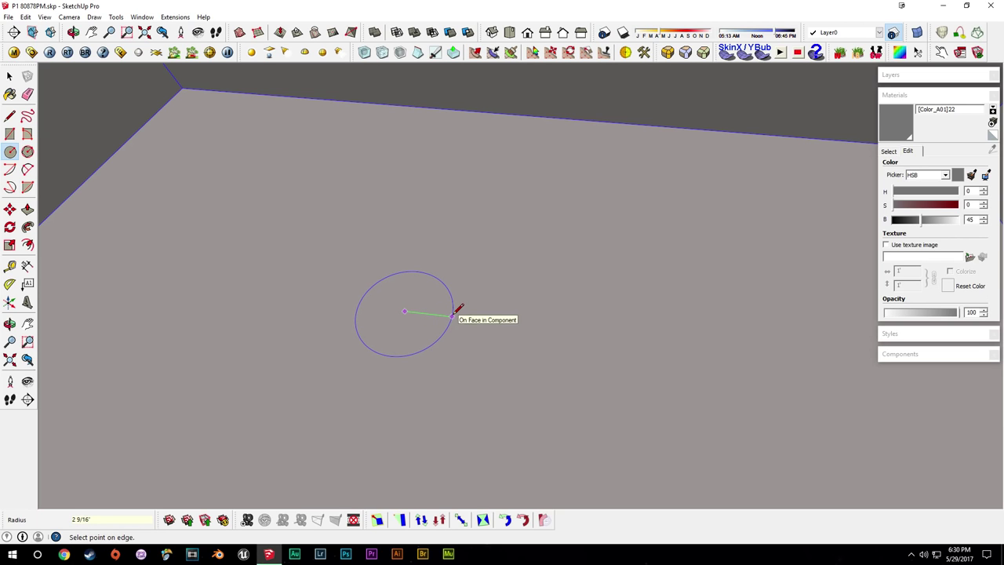
type("2")
key("Return")
key("space")
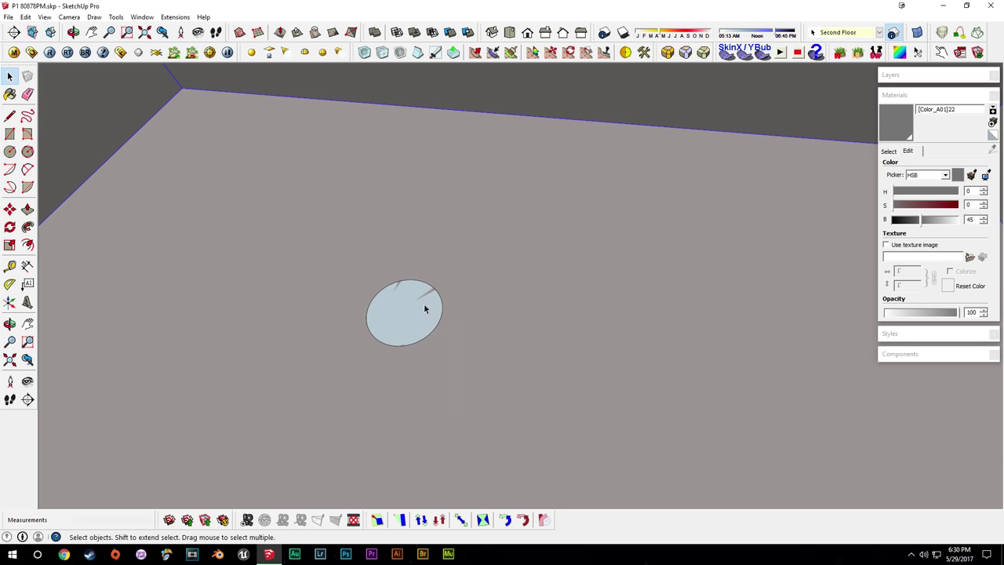
Make the floor circle a component and extrude its face 1/16" upward into a thin disc.
scroll(411, 320, "up", 4)
middle_click_drag(407, 329, 398, 263)
double_click(400, 263)
key("g")
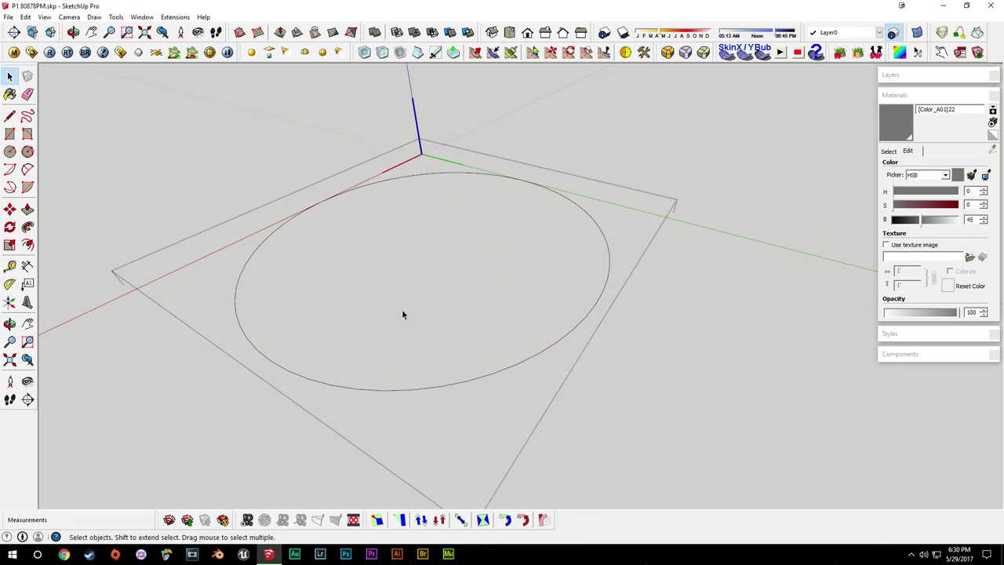
key("p")
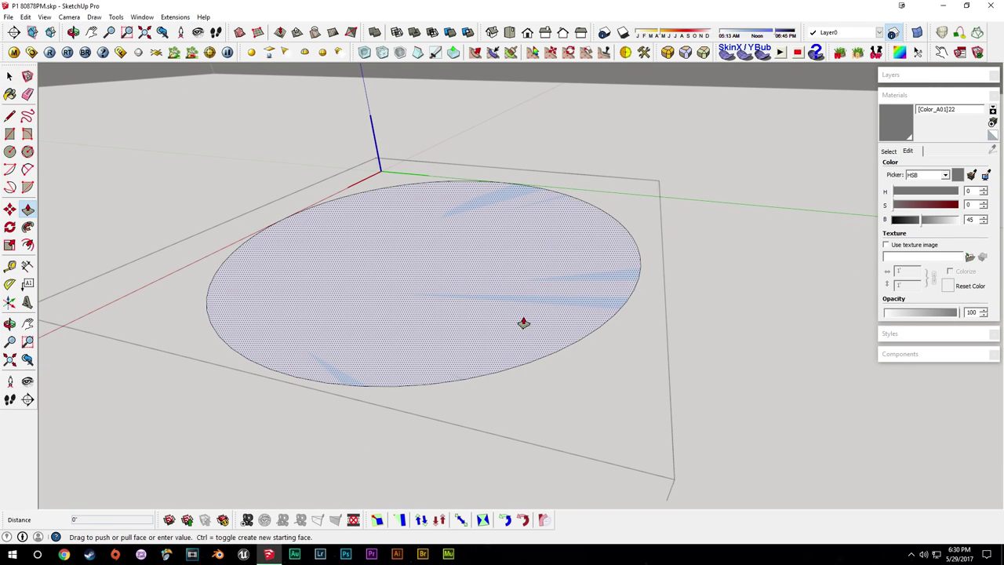
left_click(524, 322)
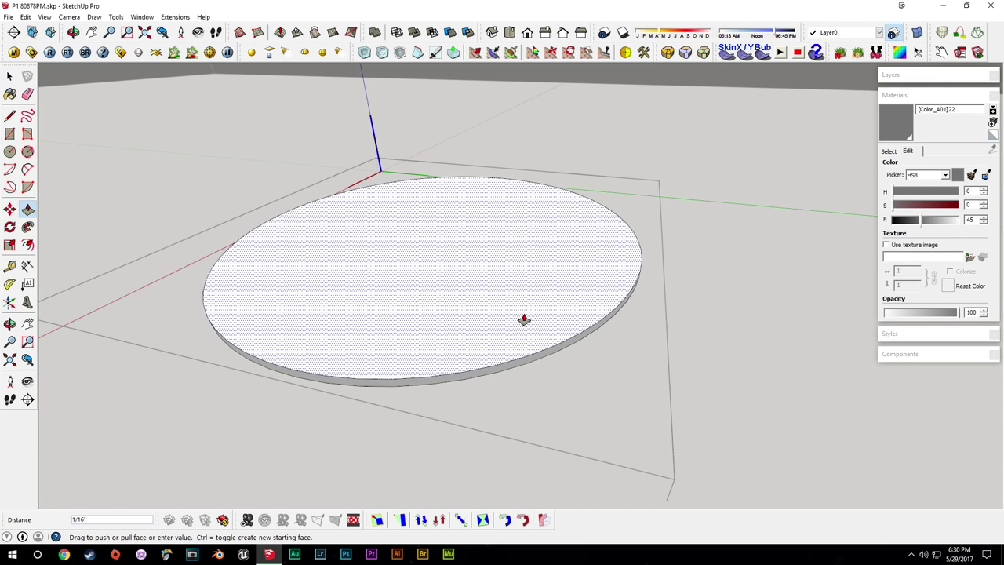
left_click(524, 320)
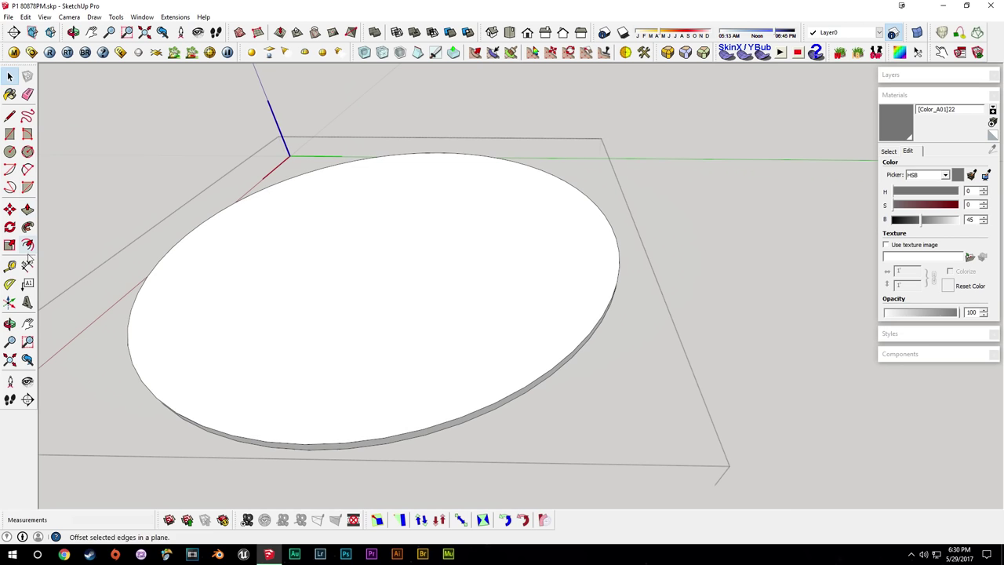
Offset the disc's top outer edge inward by 0.4".
left_click(28, 246)
left_click(605, 328)
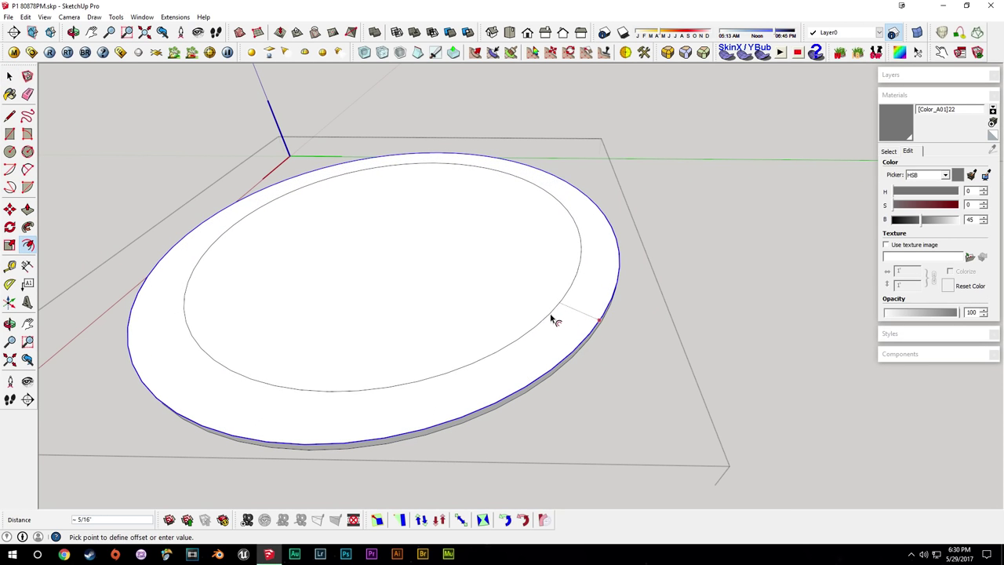
middle_click_drag(526, 313, 438, 422)
type(".4")
key("Return")
key("space")
Offset the disc's inner circle inward by 1/8" and clean up the extra circle edge.
left_click(28, 246)
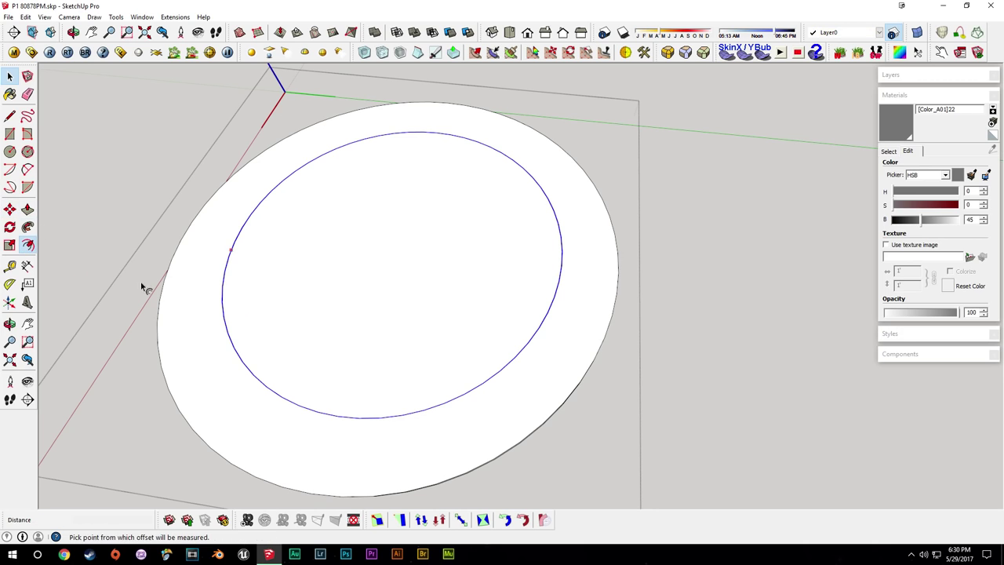
left_click(490, 383)
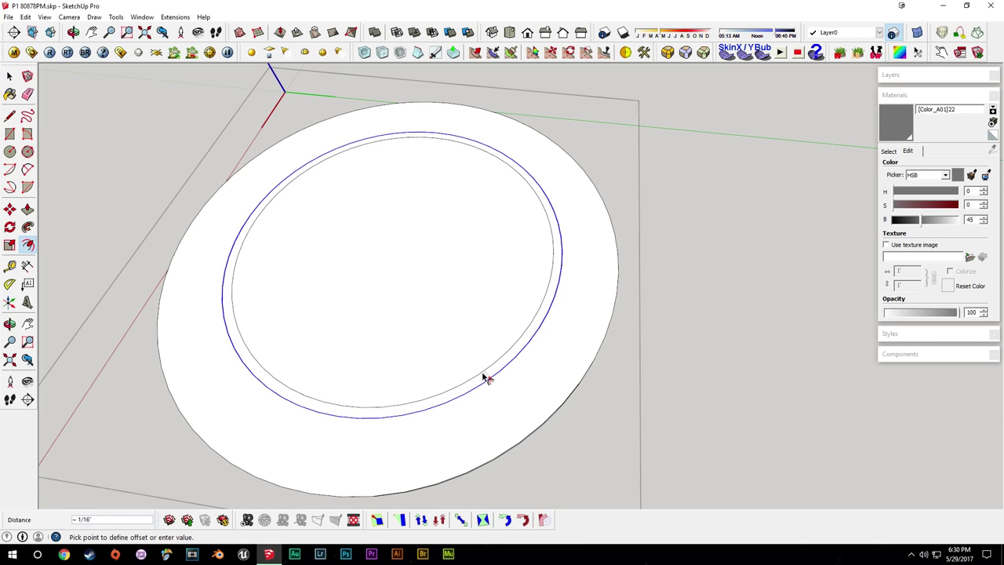
type("1/8")
key("Return")
key("space")
middle_click_drag(483, 376, 559, 323)
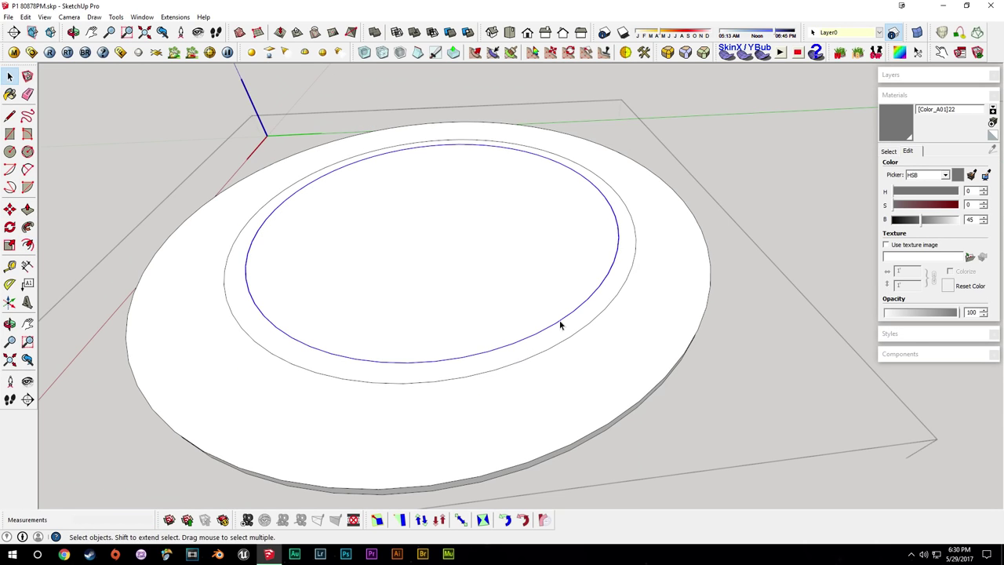
left_click(412, 365)
left_click(412, 359)
key("e")
left_click(422, 361)
key("space")
Push the ring between the disc's two inner circles down about 1/8" to form a groove.
scroll(549, 324, "up", 3)
middle_click_drag(561, 323, 609, 314)
key("p")
left_click(577, 321)
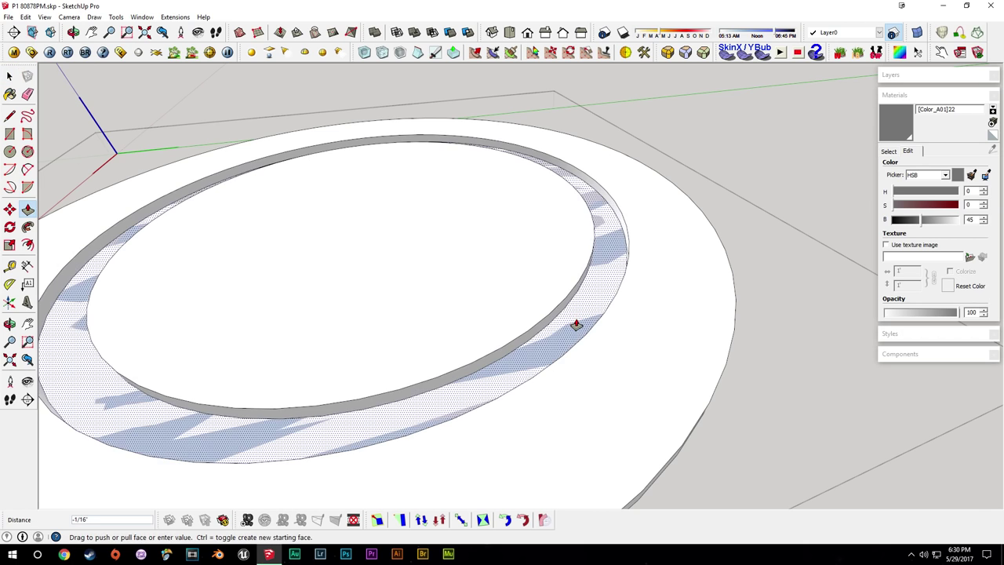
left_click(576, 333)
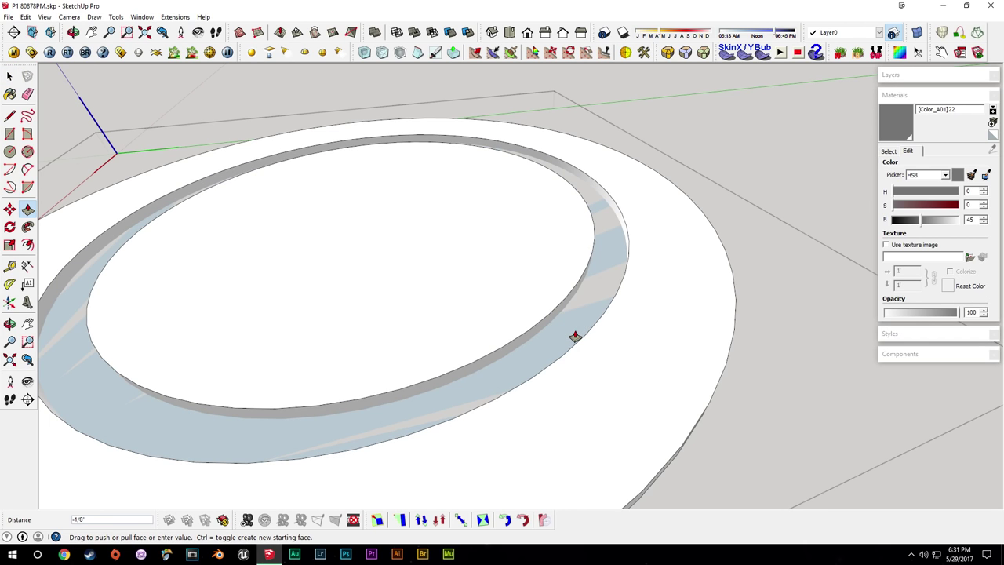
key("space")
Close the disc component and move it 3/4" straight up off the shower floor.
scroll(661, 334, "down", 3)
left_click(796, 455)
middle_click_drag(796, 455, 722, 422)
scroll(741, 341, "down", 4)
middle_click_drag(738, 302, 562, 294, "shift")
left_click(547, 325)
key("m")
left_click(546, 320)
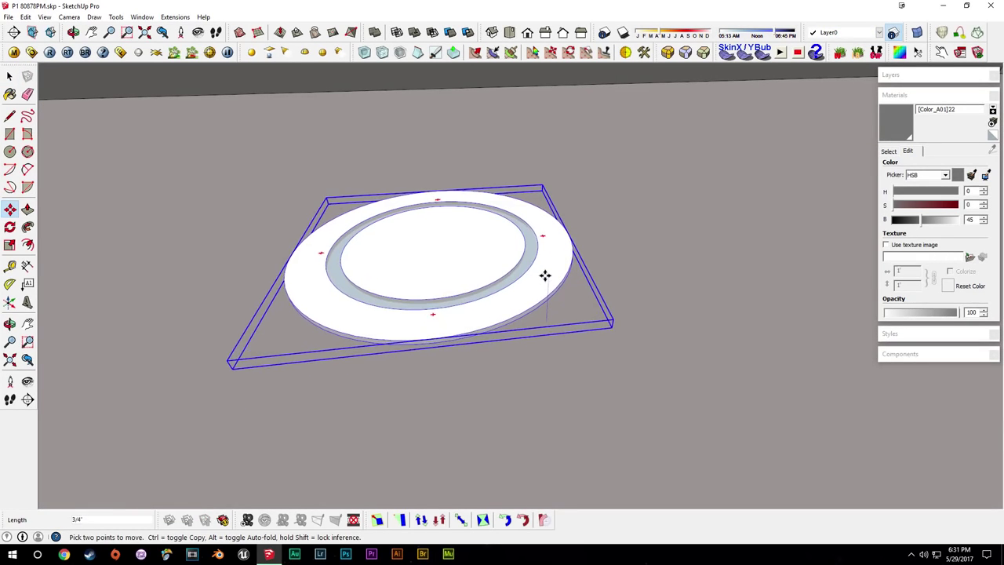
key("Return")
key("space")
Open the disc component and extrude its underside 3/8" downward.
double_click(549, 253)
scroll(536, 288, "up", 3)
middle_click_drag(455, 262, 530, 150)
left_click(542, 287)
key("p")
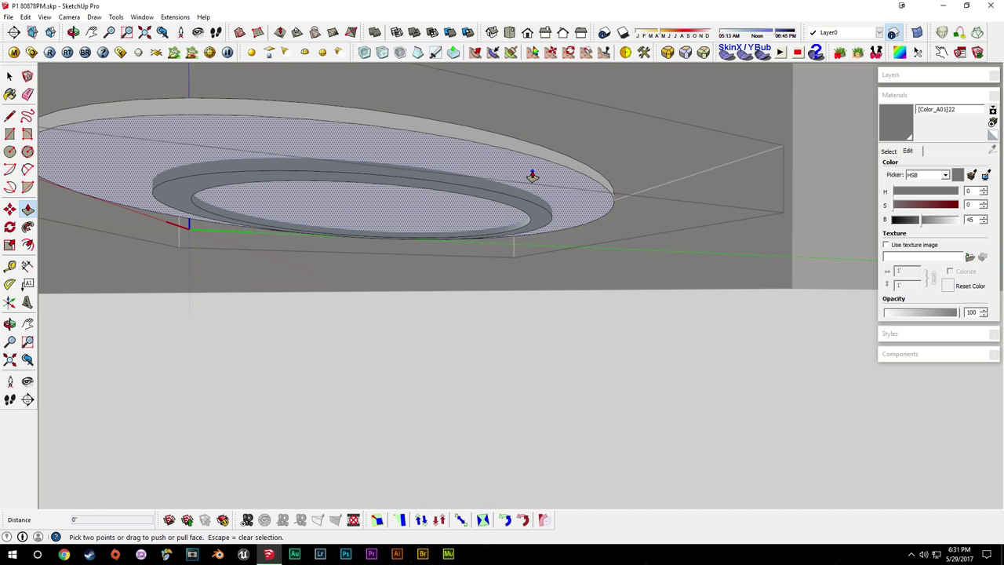
left_click(532, 173)
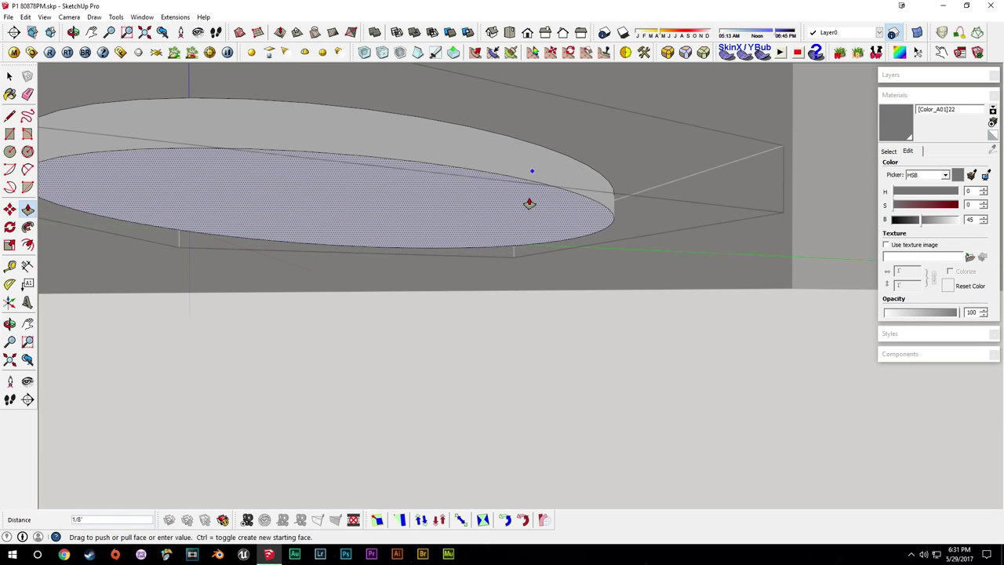
type("3/8")
key("Return")
key("space")
Push/pull the disc's central face by 1/8".
middle_click_drag(529, 204, 488, 250)
left_click(486, 248)
key("p")
left_click(486, 238)
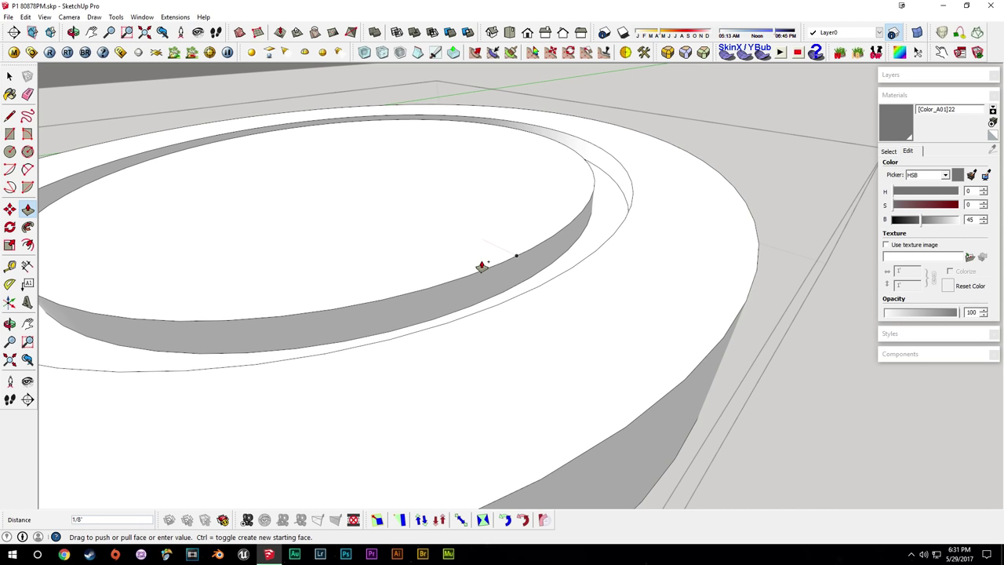
left_click(481, 267)
Push the groove's floor down 1/8" and pull the central face out 1/8" from a new starting face.
middle_click_drag(488, 267, 597, 303)
key("space")
key("p")
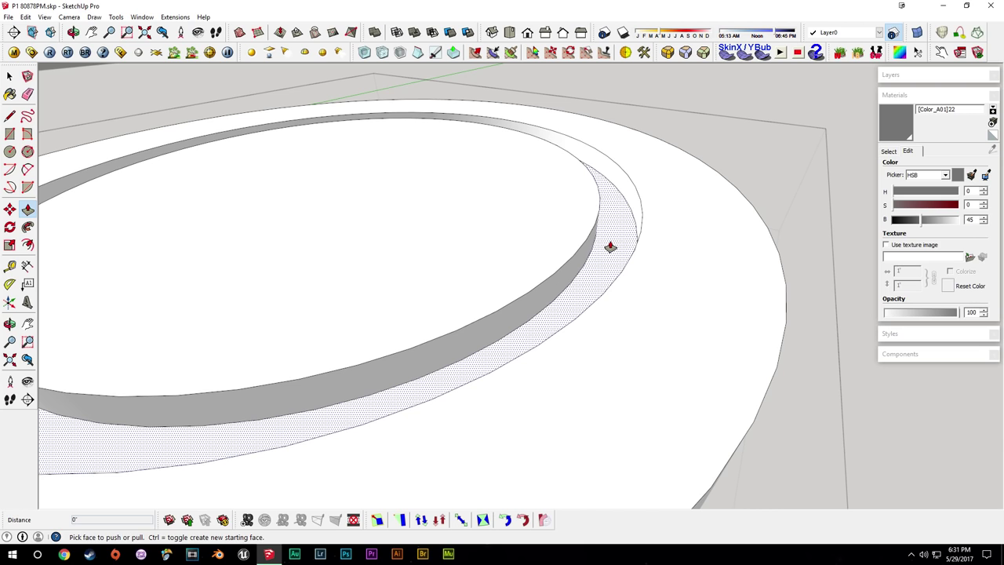
left_click(610, 246)
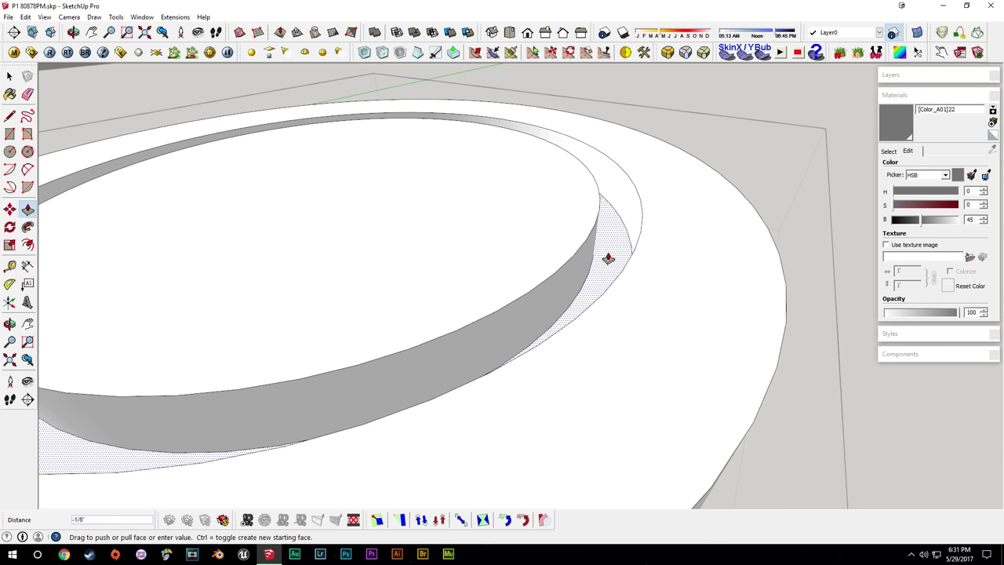
type("1")
type("/8")
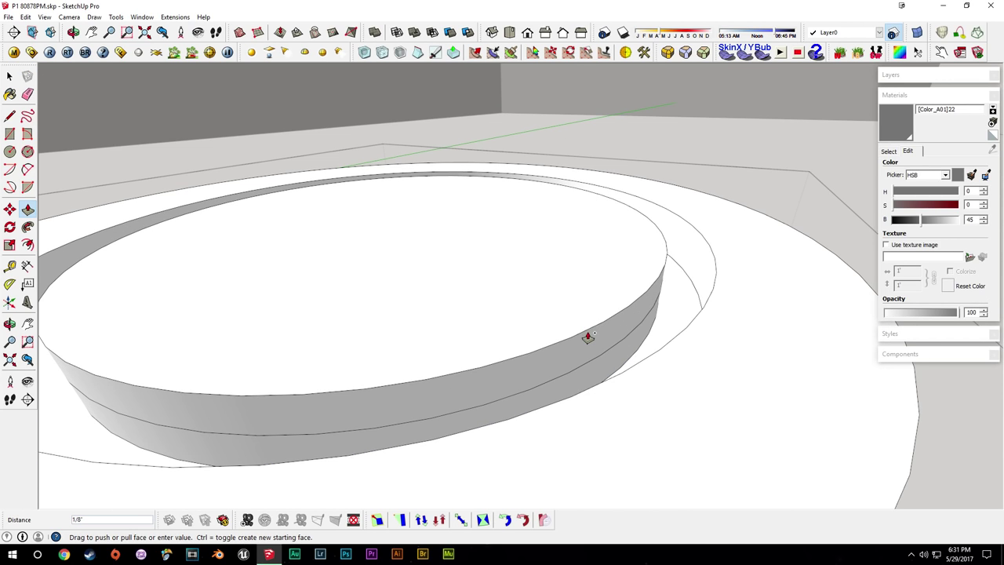
left_click(588, 338)
middle_click_drag(549, 304, 539, 313)
Scale the bottom edge of the groove's inner wall about its centre to 0.90.
key("space")
left_click(536, 309)
key("r")
key("ctrl+t")
middle_click_drag(627, 344, 673, 363)
scroll(673, 362, "up", 2)
key("s")
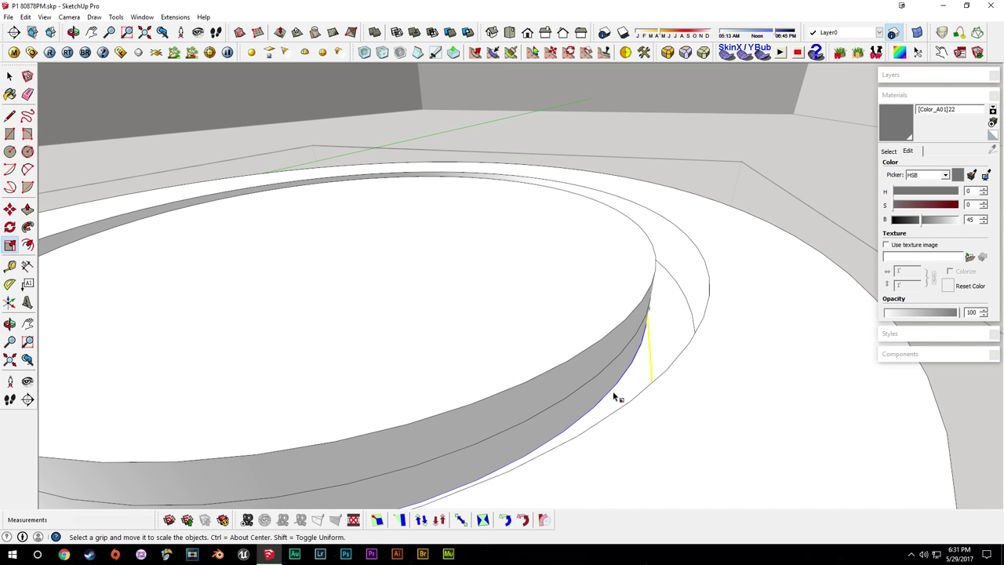
scroll(615, 392, "down", 4)
middle_click_drag(617, 387, 773, 347)
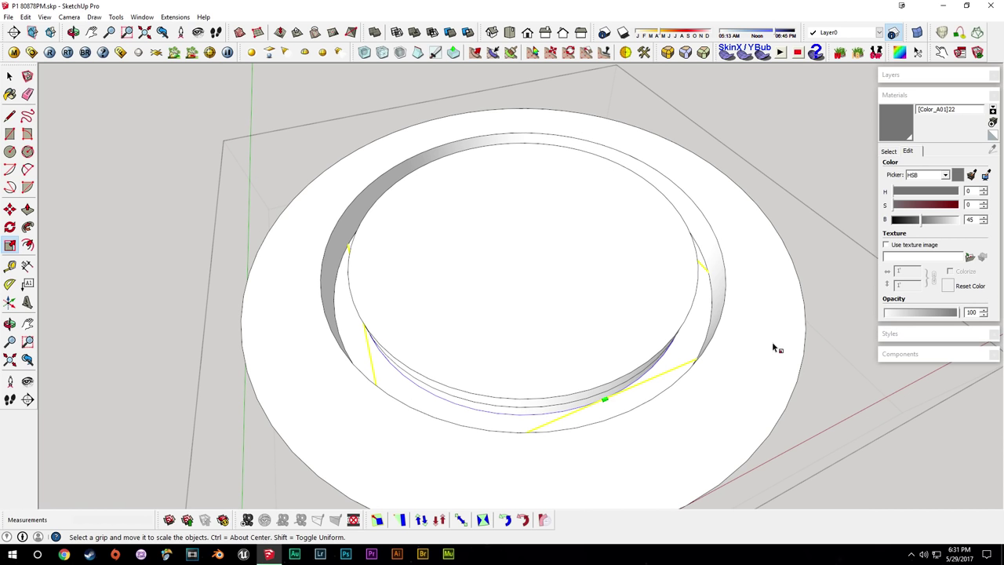
left_click_drag(766, 330, 734, 327, "ctrl")
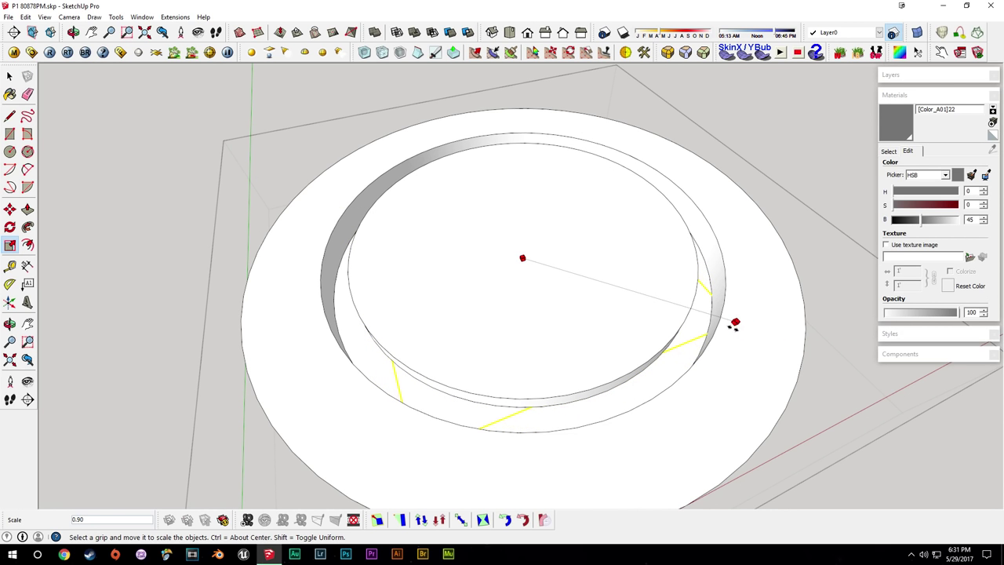
Pull the disc's outer rim face up 1/8" from a new starting face.
middle_click_drag(698, 330, 784, 286)
scroll(721, 302, "up", 3)
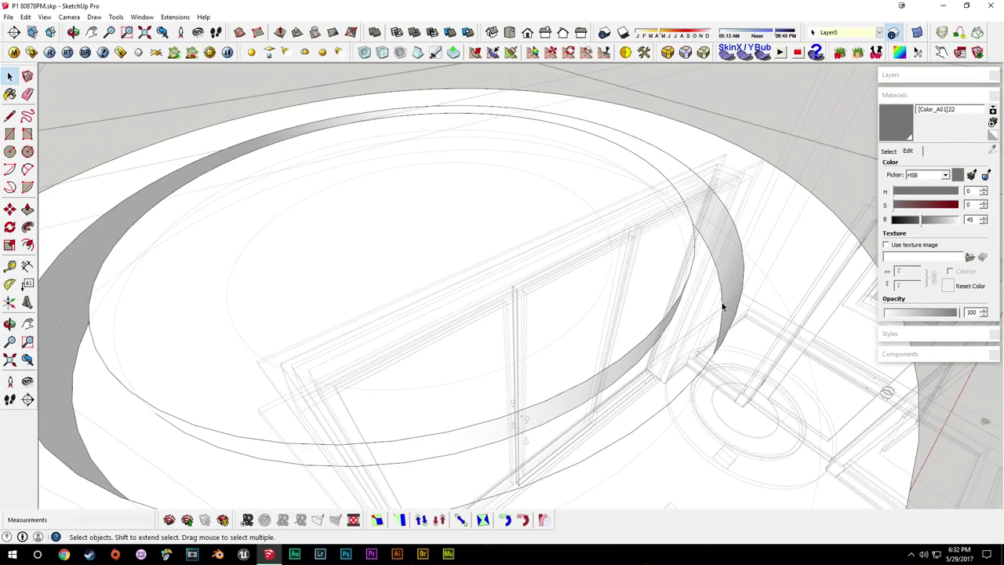
scroll(733, 217, "up", 1)
key("k")
middle_click_drag(742, 239, 758, 236)
key("p")
key("ctrl")
left_click(746, 229)
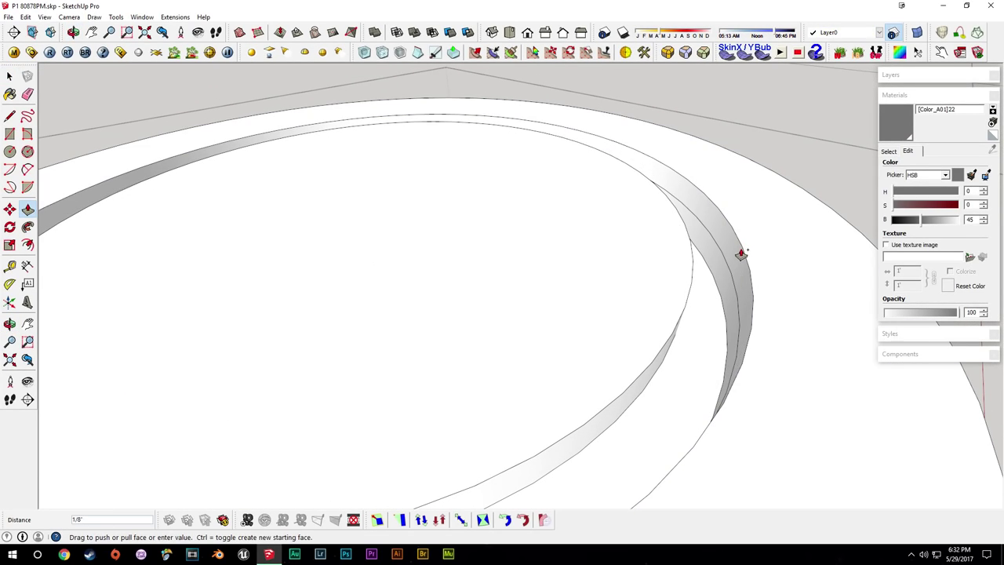
key("space")
Scale down the bottom edge of the groove's outer wall about its centre.
left_click(763, 244)
key("shift+r")
left_click(723, 304)
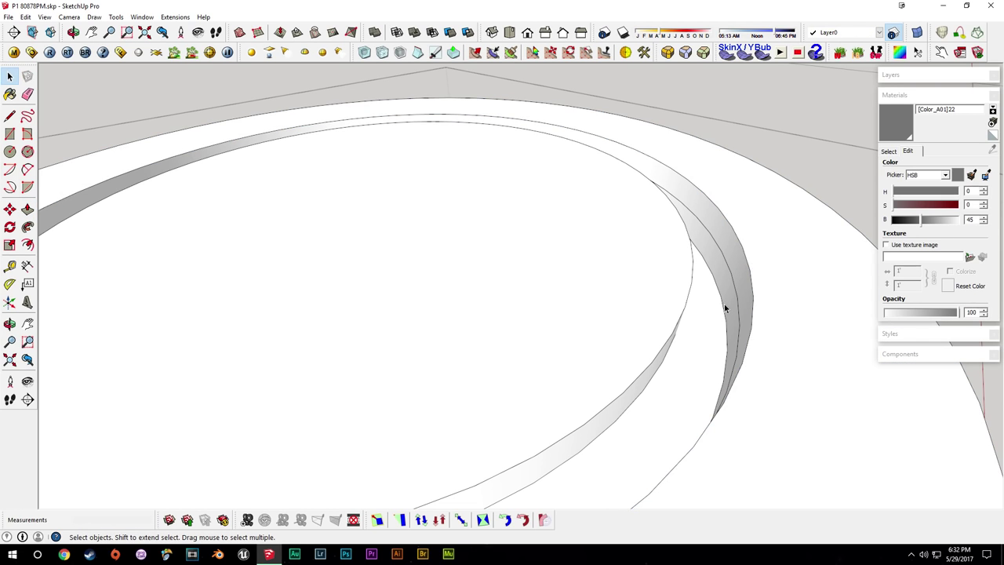
key("s")
scroll(723, 304, "down", 5)
middle_click_drag(724, 305, 752, 400)
scroll(741, 391, "up", 1)
left_click_drag(745, 391, 700, 374)
middle_click_drag(695, 373, 253, 248)
middle_click_drag(645, 215, 520, 277)
scroll(565, 292, "down", 3)
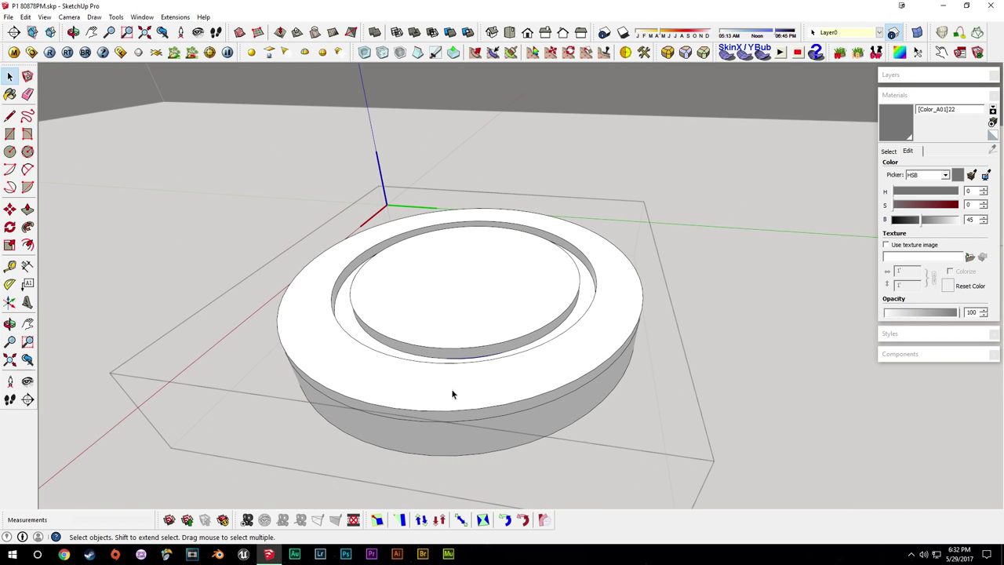
Close the disc component for editing.
middle_click_drag(526, 359, 394, 219)
key("Escape")
scroll(613, 375, "down", 5)
middle_click_drag(462, 249, 508, 417)
scroll(508, 417, "down", 1)
middle_click_drag(572, 363, 291, 224)
scroll(513, 354, "down", 3)
left_click(374, 293)
scroll(375, 293, "down", 2)
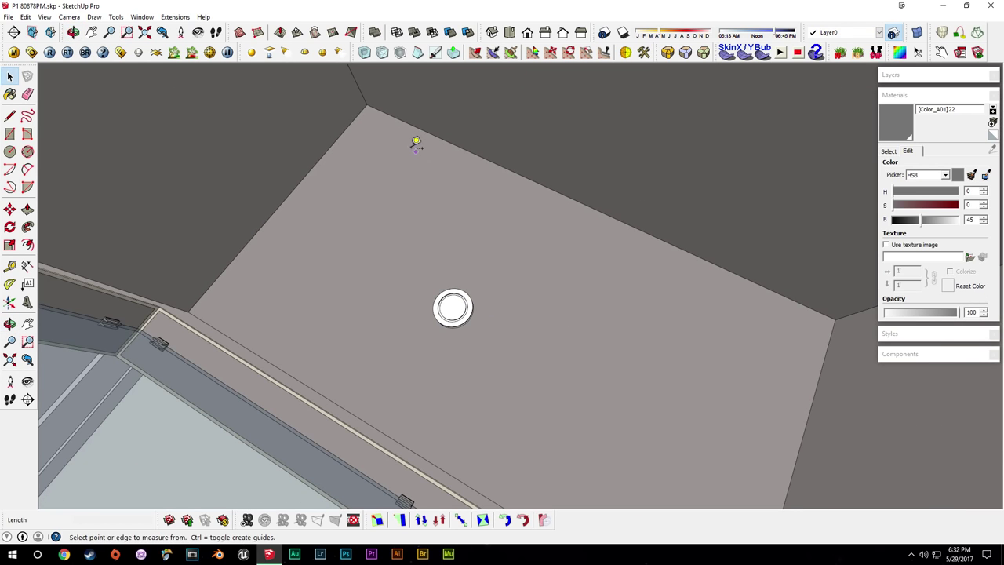
Place two crossing guides on the shower floor, 1' 3 1/2" from the long back edge and 1' 5 1/2" from the adjacent short edge.
double_click(348, 229)
key("t")
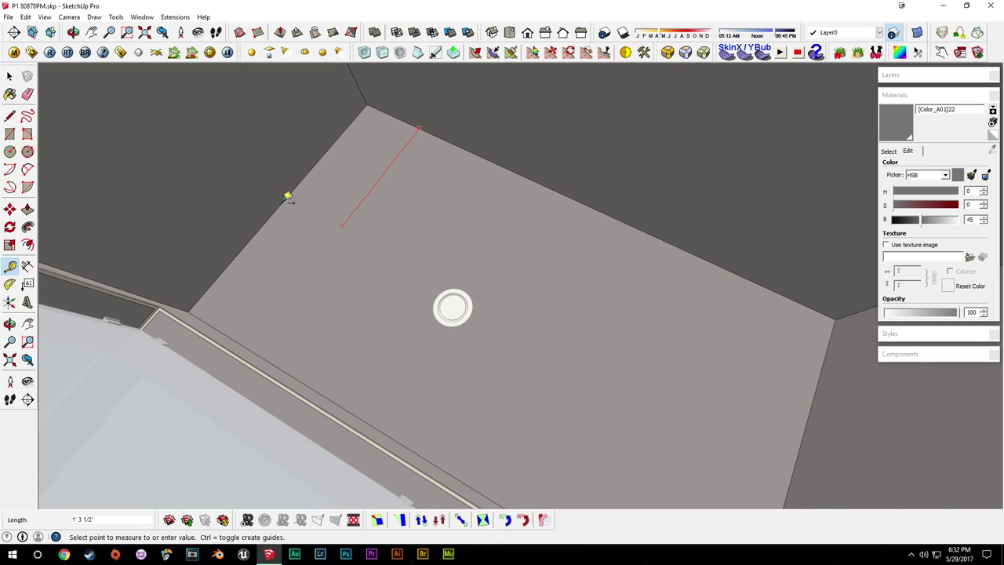
middle_click_drag(374, 295, 450, 350)
scroll(506, 381, "up", 3)
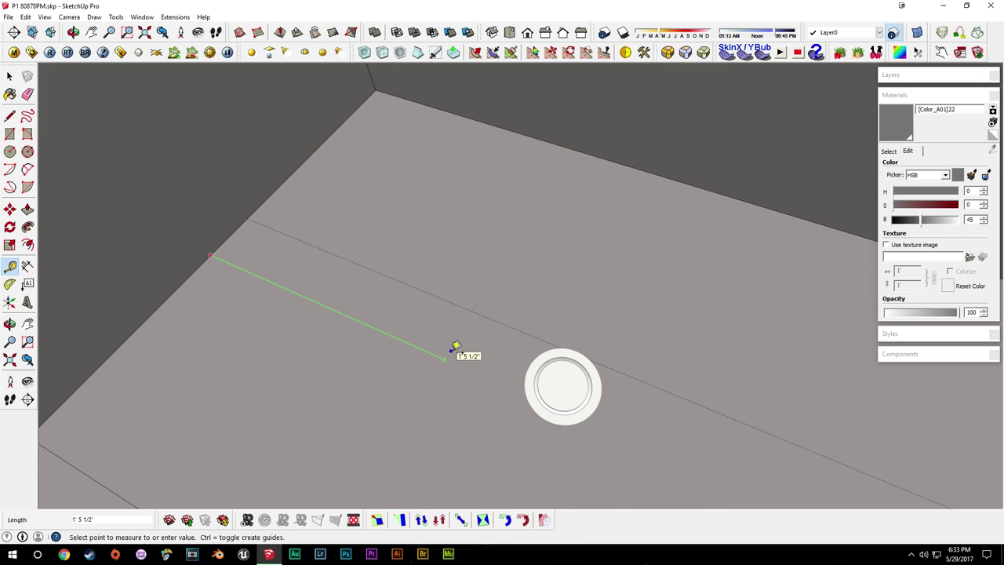
key("space")
Draw a circle of 1" radius on the shower floor, centred where the two guides cross.
scroll(492, 323, "up", 3)
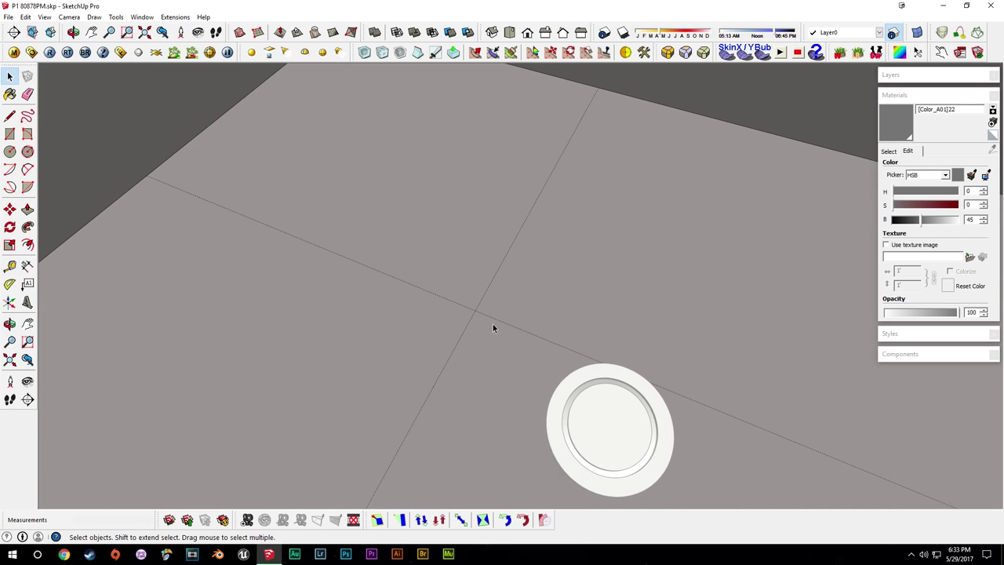
middle_click_drag(491, 323, 441, 320)
left_click(11, 152)
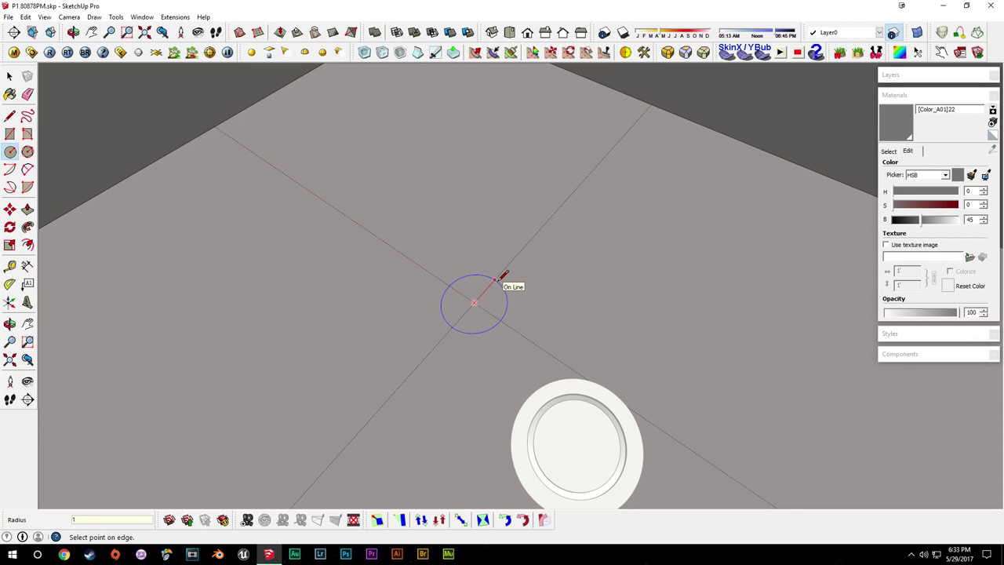
key("Return")
key("space")
Push the circle down about 1 9/16" to form a drain hole in the shower floor.
middle_click_drag(499, 285, 519, 279)
key("p")
left_click(487, 316)
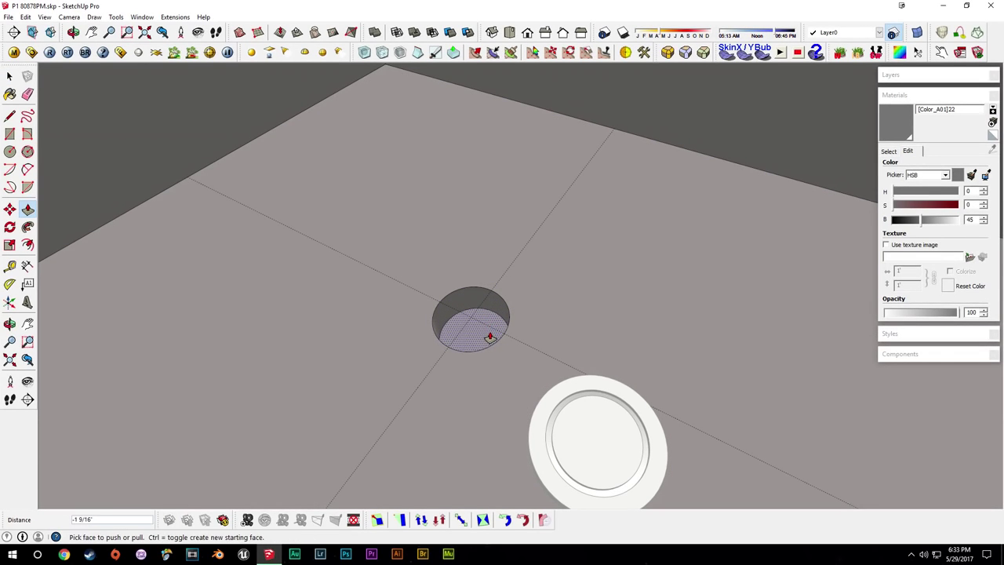
left_click(490, 337)
key("space")
Move the grooved drain disc from beside the guides onto the drain hole.
left_click(756, 414)
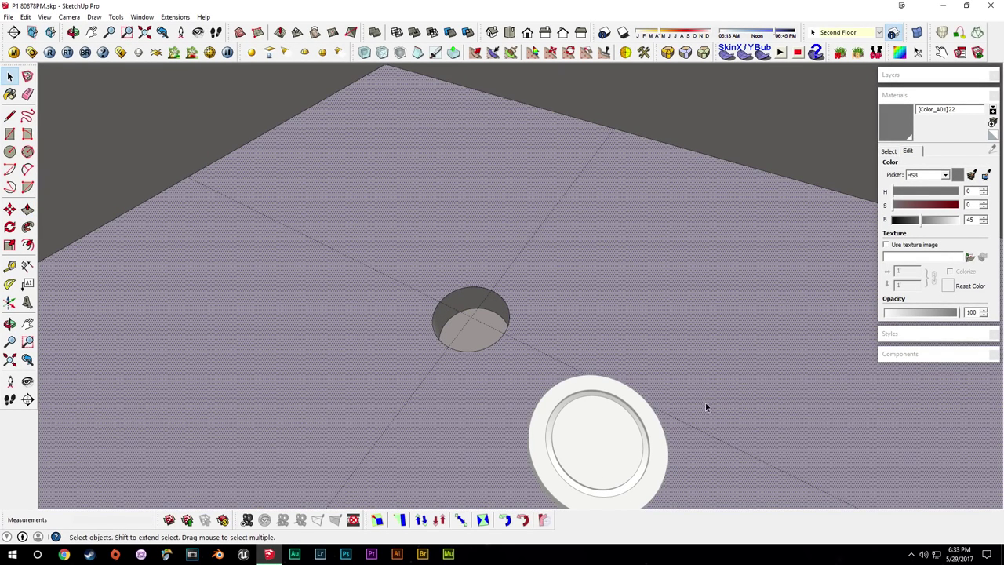
left_click(562, 418)
scroll(559, 418, "up", 2)
middle_click_drag(557, 418, 488, 334, "shift")
key("m")
left_click(540, 362)
middle_click_drag(347, 278, 384, 365)
left_click(508, 310)
Adjust the drain disc's height over the floor with a vertical move of 1/16".
middle_click_drag(509, 315, 502, 238)
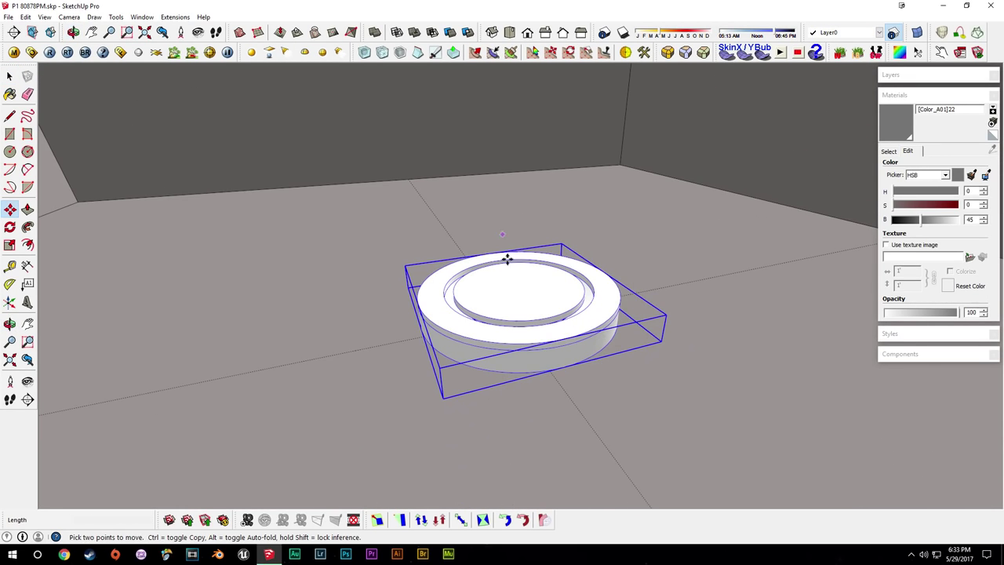
left_click(514, 299)
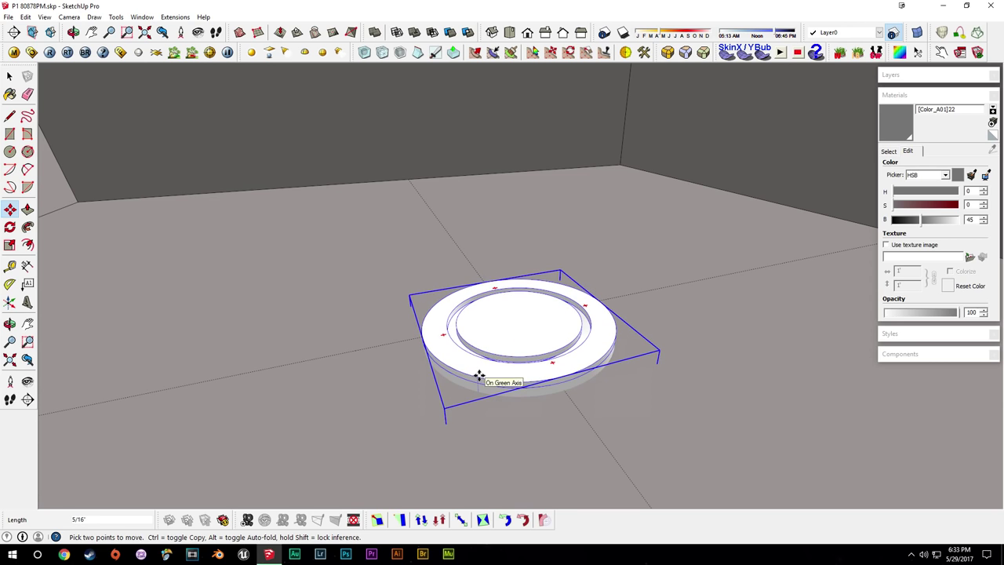
type("1/16")
key("Return")
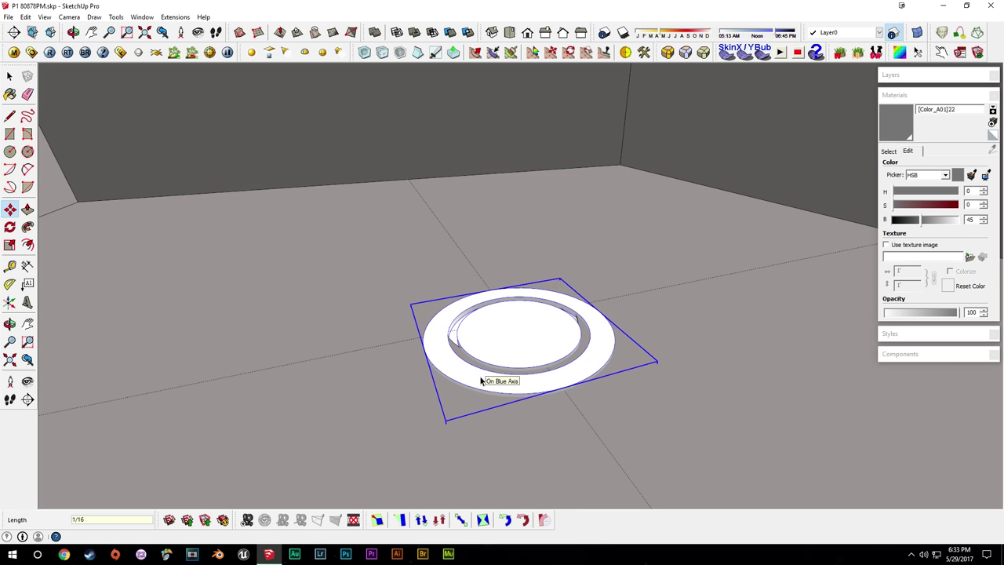
key("space")
Shift the drain disc horizontally to line up its groove ring with the hole's rim.
scroll(471, 359, "up", 3)
middle_click_drag(473, 361, 452, 379)
key("m")
left_click(601, 316)
left_click(559, 313)
key("space")
scroll(480, 381, "down", 2)
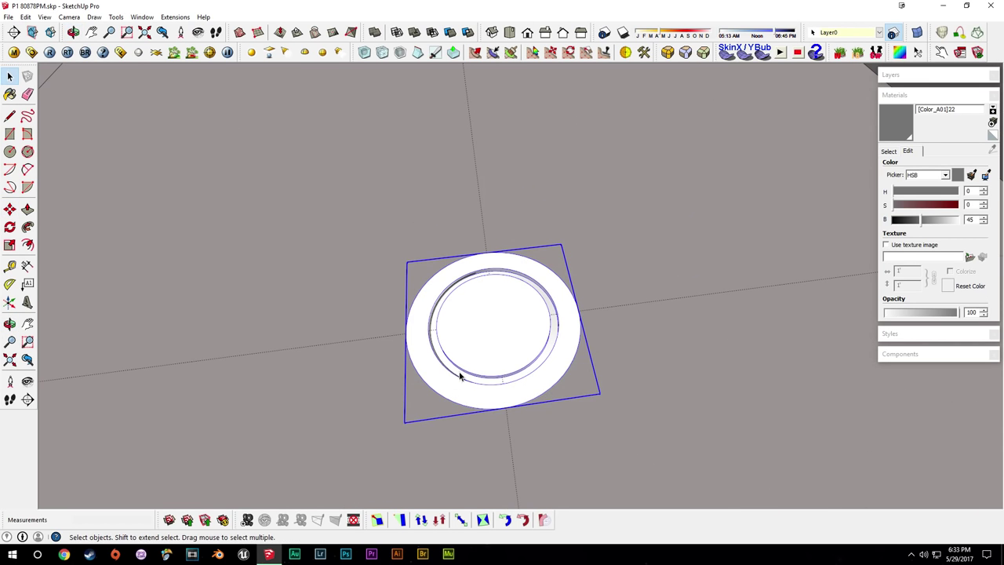
Move the drain disc aside and offset the hole's upper edge outward by about 5/16".
key("m")
left_click(436, 375)
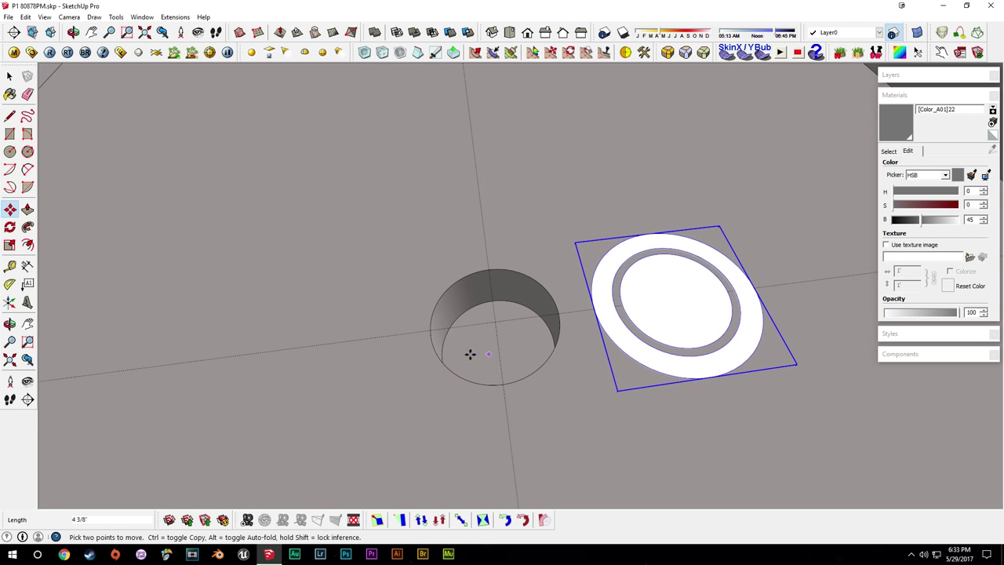
scroll(455, 350, "up", 1)
key("space")
double_click(441, 306)
double_click(441, 326)
left_click(28, 245)
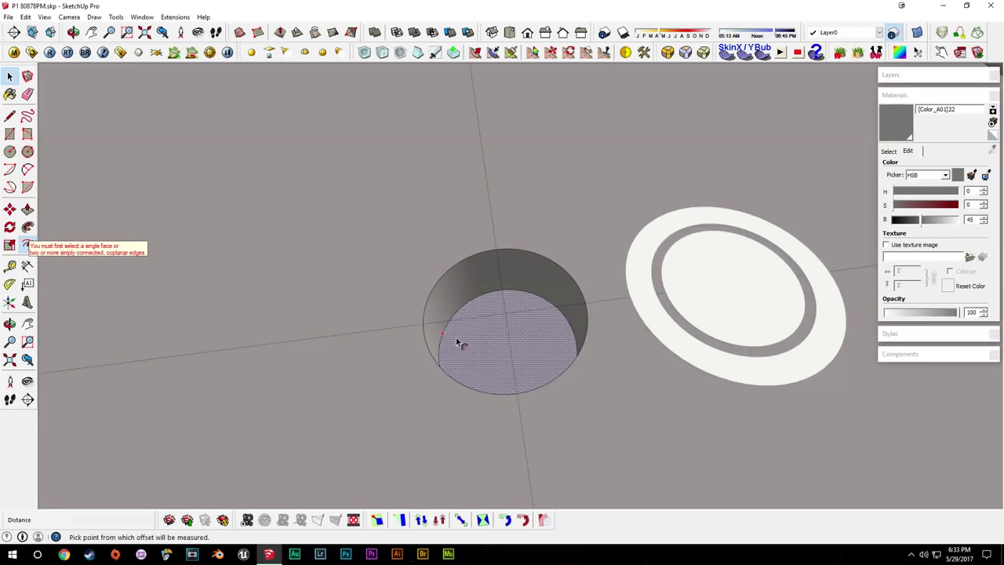
left_click(427, 348)
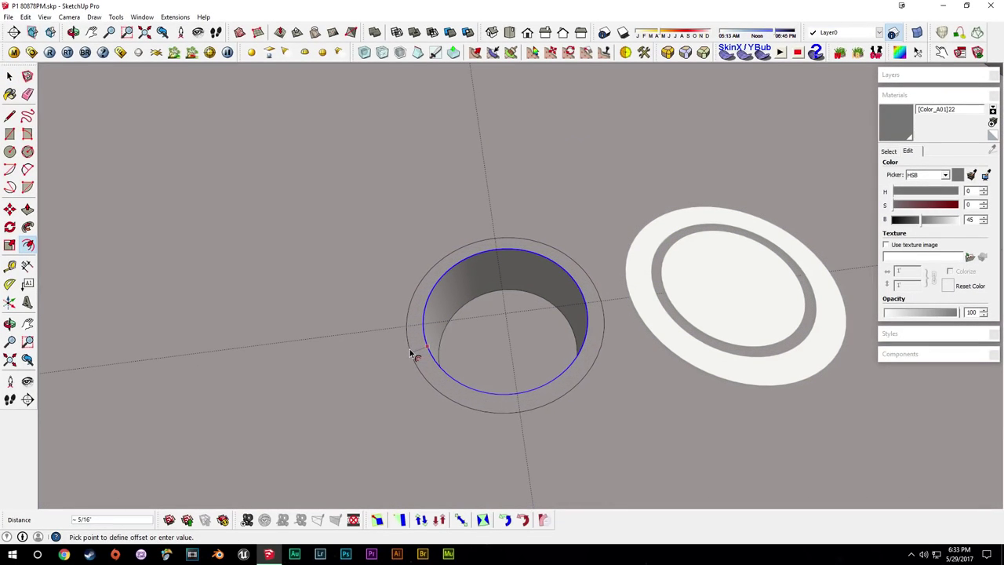
left_click(407, 352)
key("space")
Push the ring around the hole down about 1 9/16", level with the hole's bottom.
key("p")
left_click(425, 362)
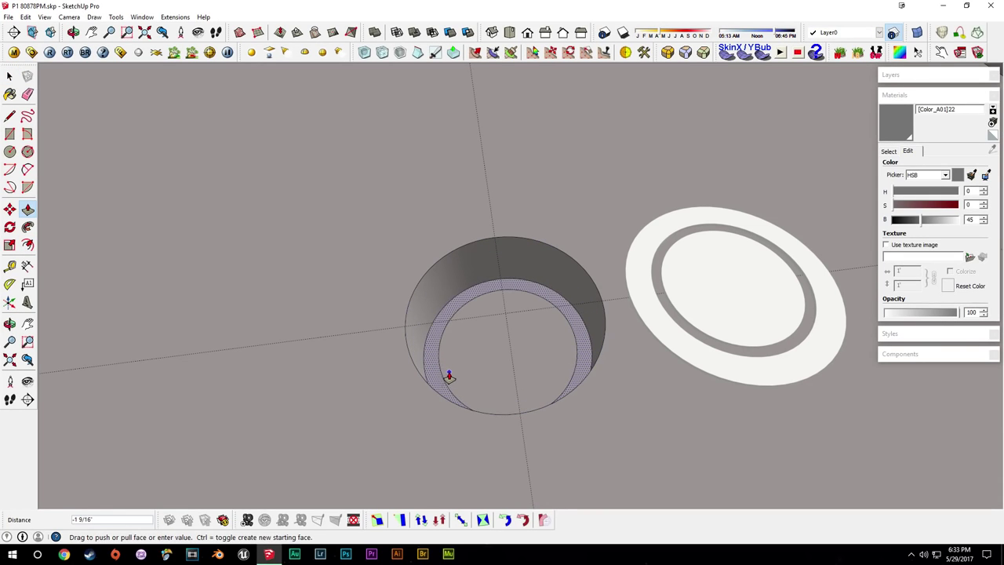
left_click(445, 377)
key("space")
Move the drain disc back over the widened hole at the guide crossing.
left_click(672, 341)
key("m")
left_click(672, 338)
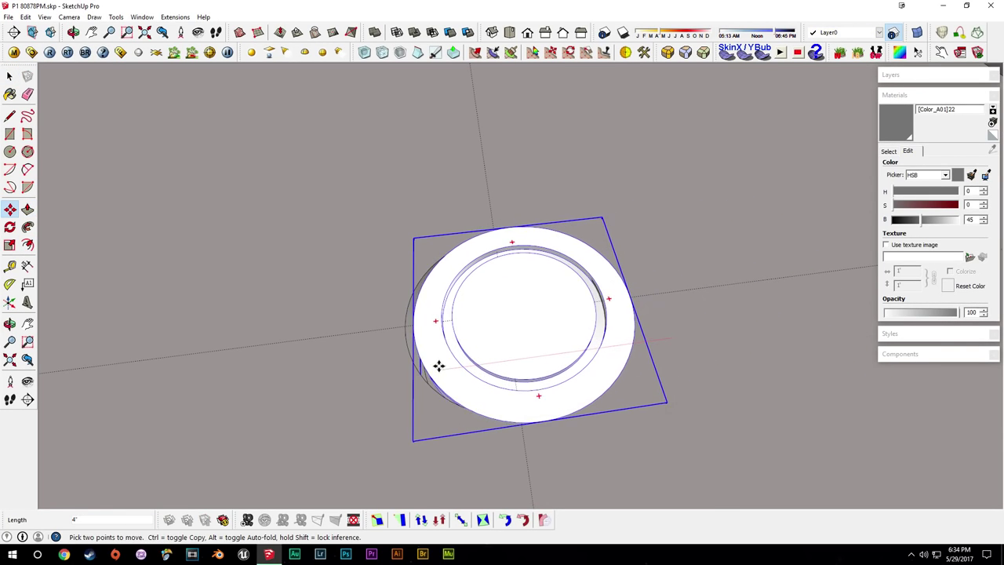
left_click(423, 370)
key("space")
Inside the drain component, intersect the outer rim's side face with the model, and close the component.
middle_click_drag(422, 380, 563, 271)
scroll(446, 398, "up", 3)
middle_click_drag(446, 398, 449, 342)
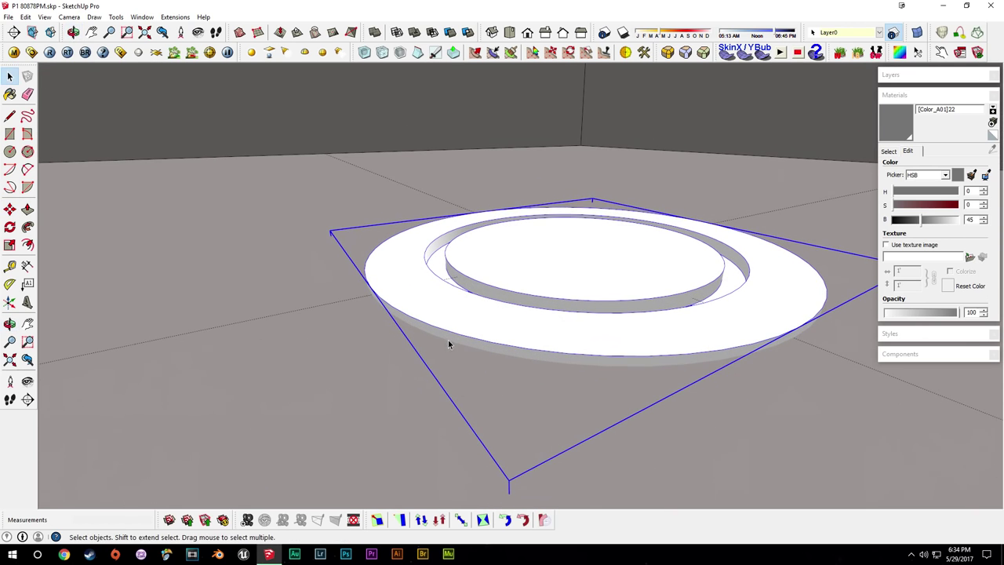
double_click(447, 335)
right_click(445, 335)
mouse_move(501, 403)
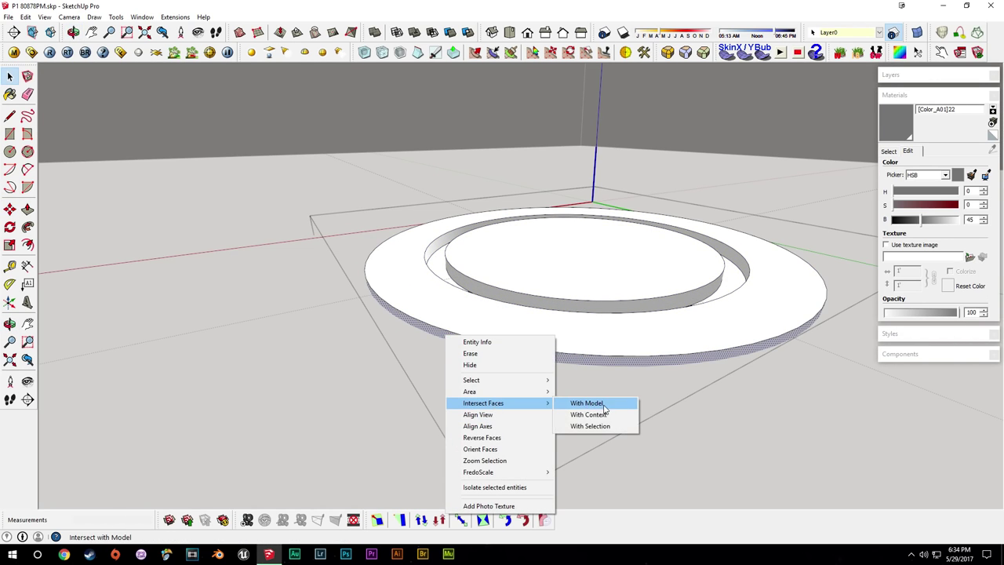
left_click(605, 405)
mouse_move(756, 363)
middle_mouse_down()
mouse_move(724, 325)
mouse_move(531, 419)
middle_mouse_up()
scroll(531, 418, "down", 4)
left_click(400, 389)
Sample an existing material from the surrounding model and paint the drain disc with it.
middle_click_drag(399, 389, 502, 365)
key("b")
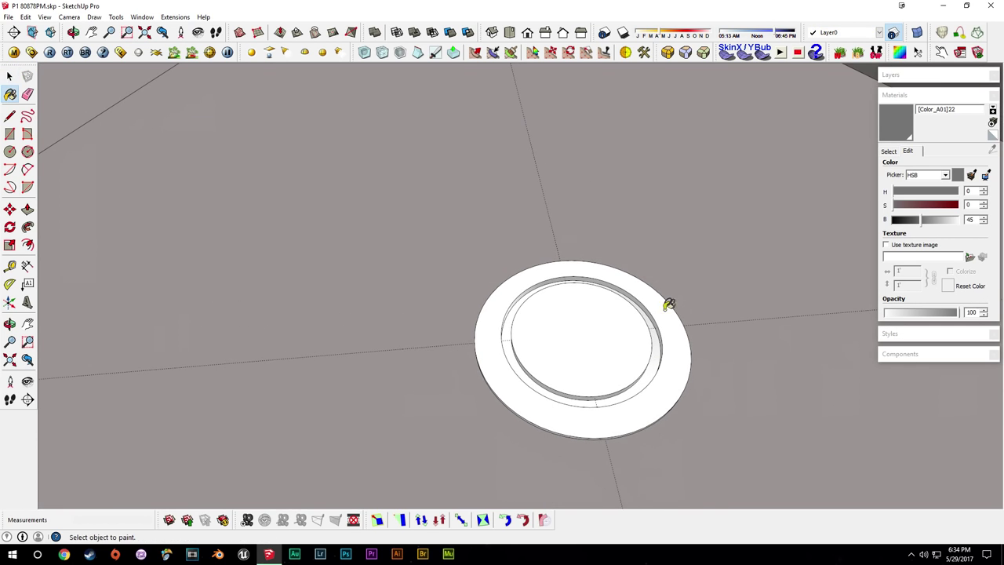
left_click(888, 152)
scroll(573, 225, "down", 4)
middle_click_drag(574, 224, 506, 467)
scroll(500, 195, "down", 3)
left_click(521, 109, "alt")
middle_click_drag(505, 466, 535, 216, "shift")
mouse_move(526, 269)
middle_mouse_down()
mouse_move(508, 278)
mouse_move(518, 316)
mouse_move(509, 314)
middle_mouse_up()
scroll(508, 281, "up", 4)
left_click(504, 280)
key("space")
Inspect the shower with its drain and the base trim beside the bathroom door.
scroll(516, 300, "down", 3)
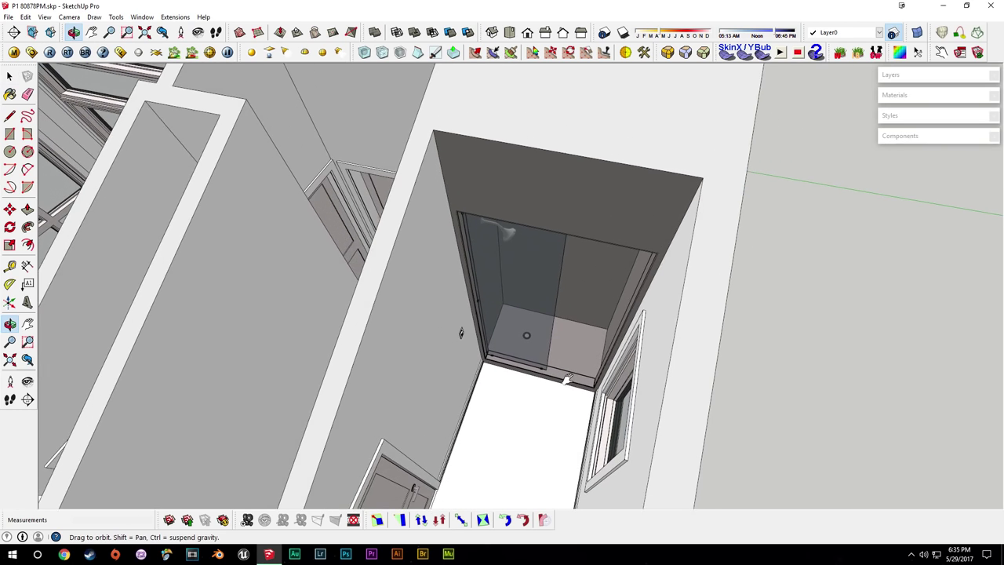
middle_click_drag(566, 380, 636, 378)
middle_click_drag(680, 276, 428, 351)
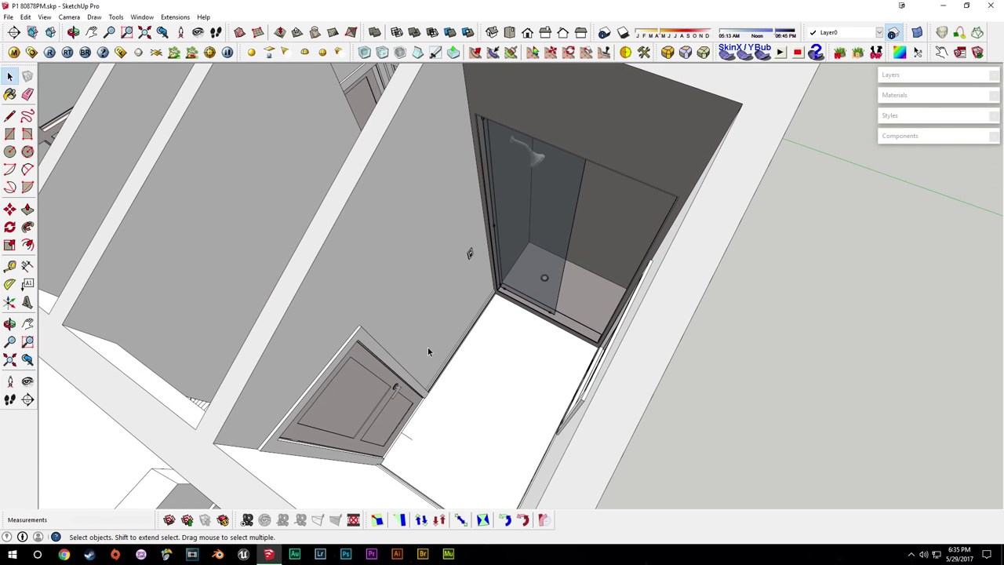
key("e")
scroll(407, 453, "up", 5)
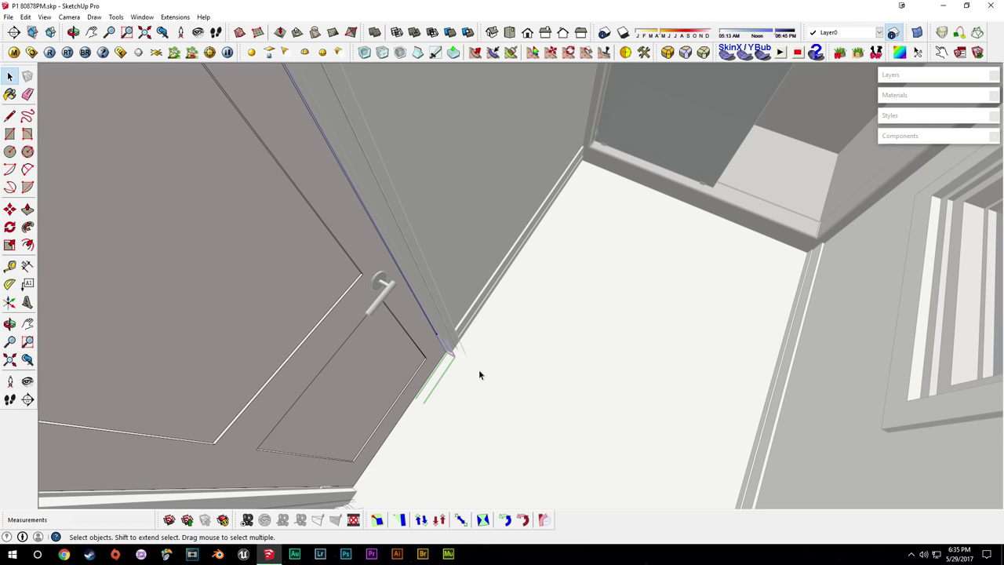
scroll(527, 308, "down", 2)
middle_click_drag(562, 318, 515, 369)
scroll(520, 365, "down", 5)
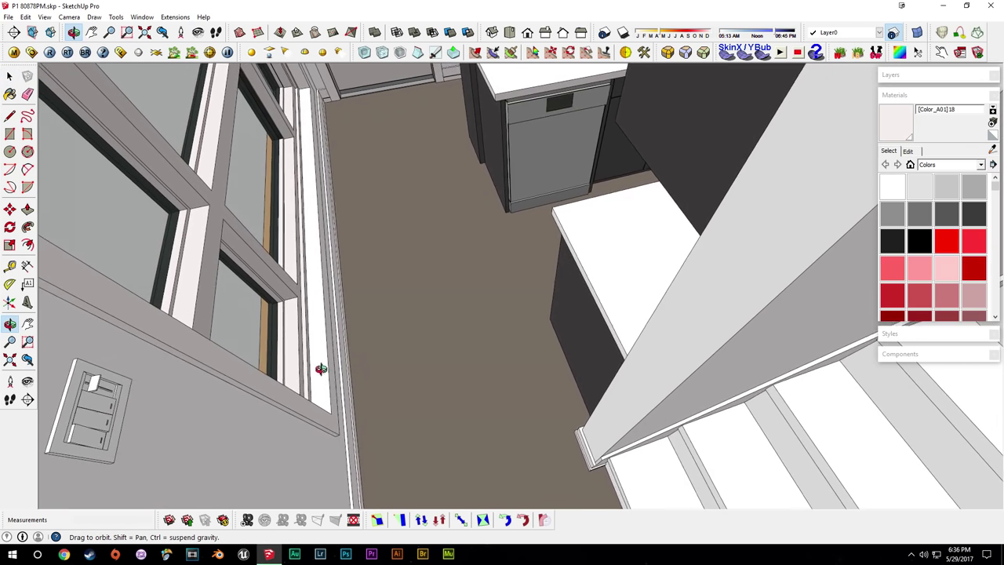
Raise the saturation of the window-trim material [Color_A01]18 to 80 to highlight everything painted with it in red.
middle_click_drag(321, 368, 282, 345)
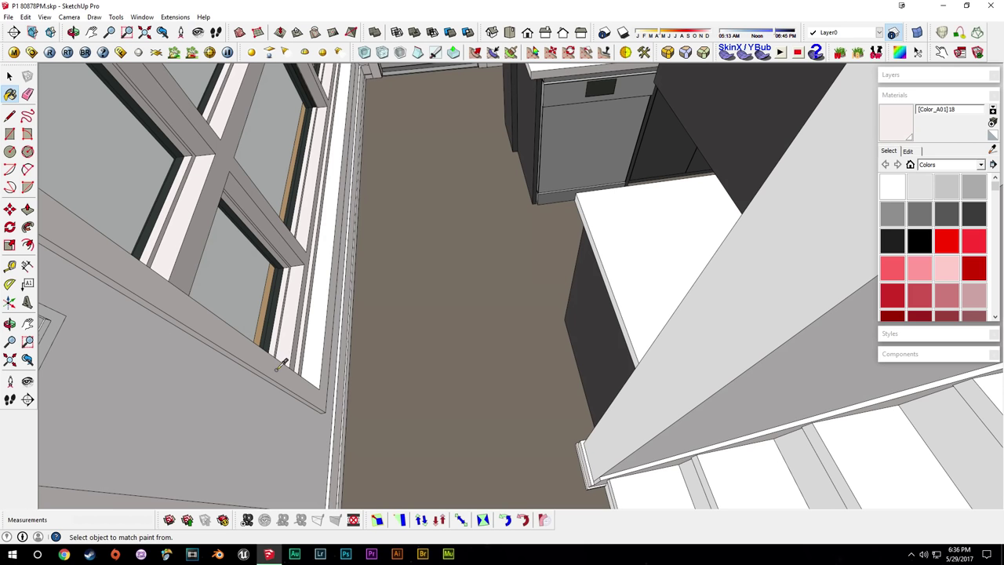
middle_click_drag(643, 251, 721, 110)
middle_click_drag(667, 313, 660, 200)
middle_click_drag(642, 266, 504, 352)
key("space")
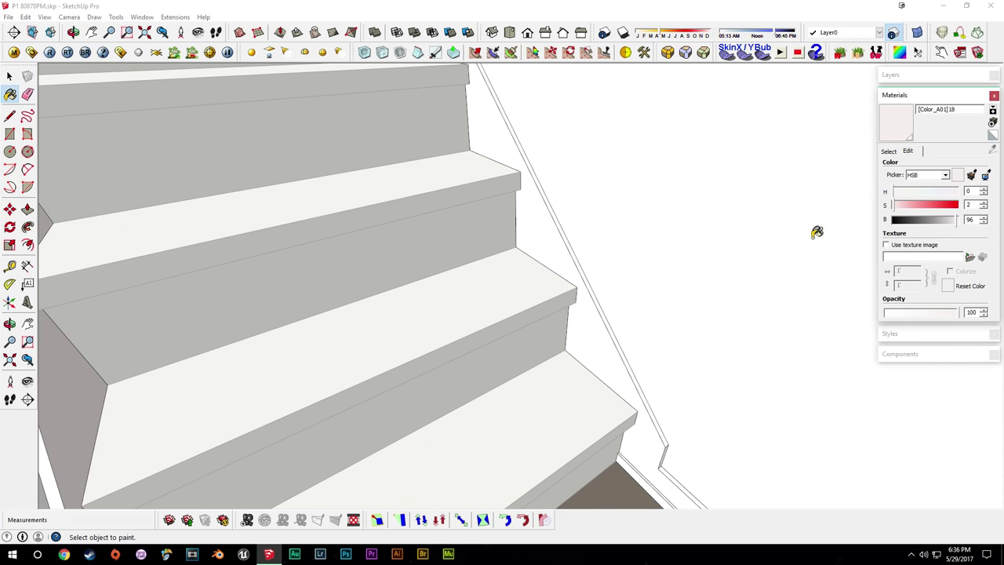
middle_click_drag(639, 196, 659, 234)
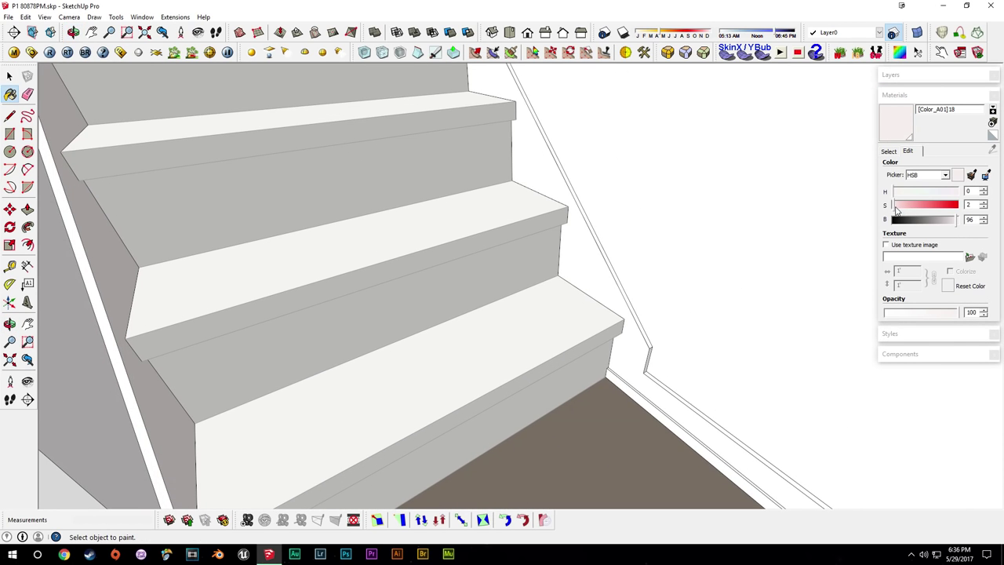
left_click_drag(973, 203, 967, 205)
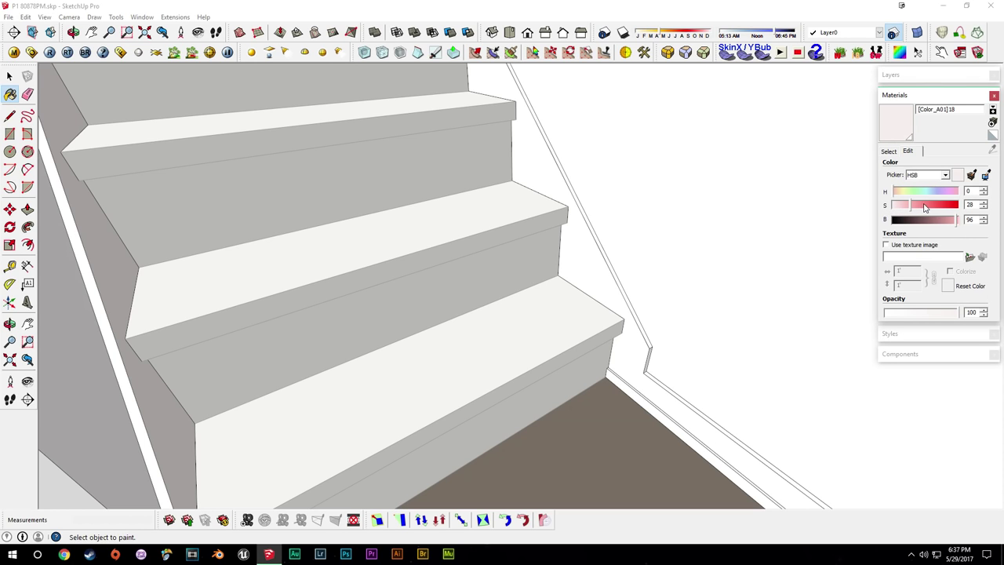
left_click_drag(941, 207, 949, 206)
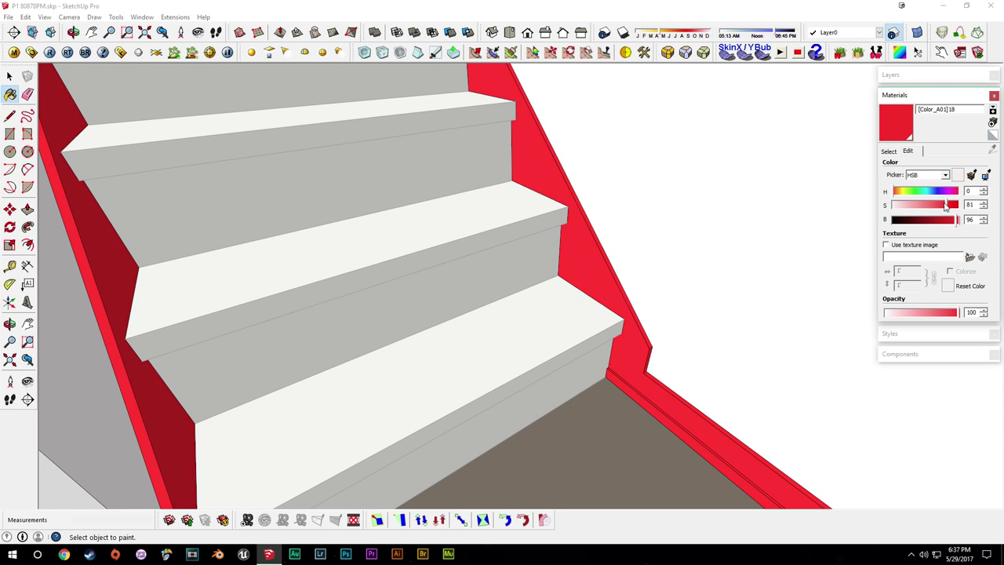
Inspect the stair landing and the second-floor doors and baseboards for trim not yet painted.
mouse_move(671, 260)
middle_mouse_down()
mouse_move(528, 235)
mouse_move(578, 191)
mouse_move(507, 258)
mouse_move(484, 257)
mouse_move(502, 222)
mouse_move(478, 309)
mouse_move(520, 473)
mouse_move(520, 381)
middle_mouse_up()
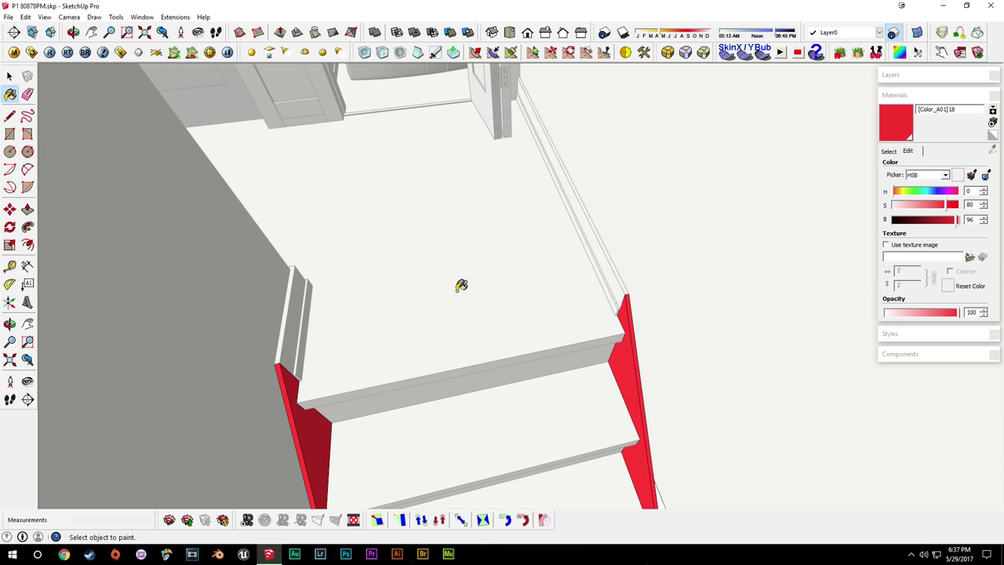
key("space")
middle_click_drag(468, 226, 471, 275, "shift")
mouse_move(508, 332)
middle_mouse_down()
mouse_move(469, 308)
mouse_move(445, 322)
middle_mouse_up()
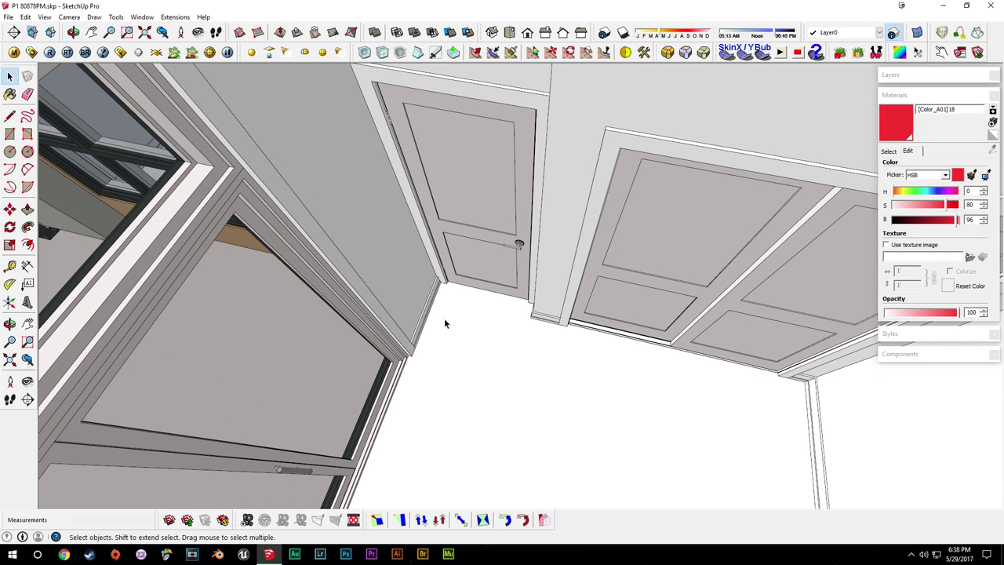
mouse_move(552, 317)
middle_mouse_down()
mouse_move(493, 369)
mouse_move(524, 362)
middle_mouse_up()
left_click(668, 338)
mouse_move(647, 357)
middle_mouse_down()
mouse_move(372, 398)
mouse_move(287, 354)
mouse_move(388, 343)
mouse_move(507, 290)
middle_mouse_up()
middle_click_drag(609, 240, 449, 339)
Paint the remaining unpainted jamb faces inside the doorway frame with the red trim material.
scroll(496, 287, "up", 5)
middle_click_drag(497, 287, 395, 280)
scroll(377, 255, "up", 2)
left_click(357, 245)
mouse_move(410, 316)
middle_mouse_down()
mouse_move(656, 337)
mouse_move(506, 337)
mouse_move(535, 236)
mouse_move(503, 246)
middle_mouse_up()
left_click(511, 215)
left_click(503, 247)
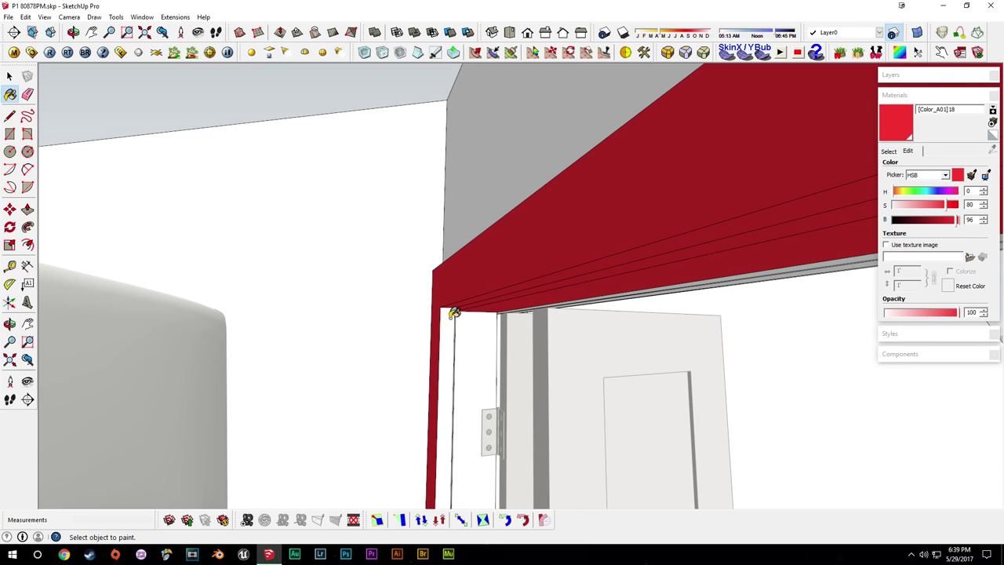
left_click(453, 314)
left_click(462, 327)
scroll(458, 324, "up", 6)
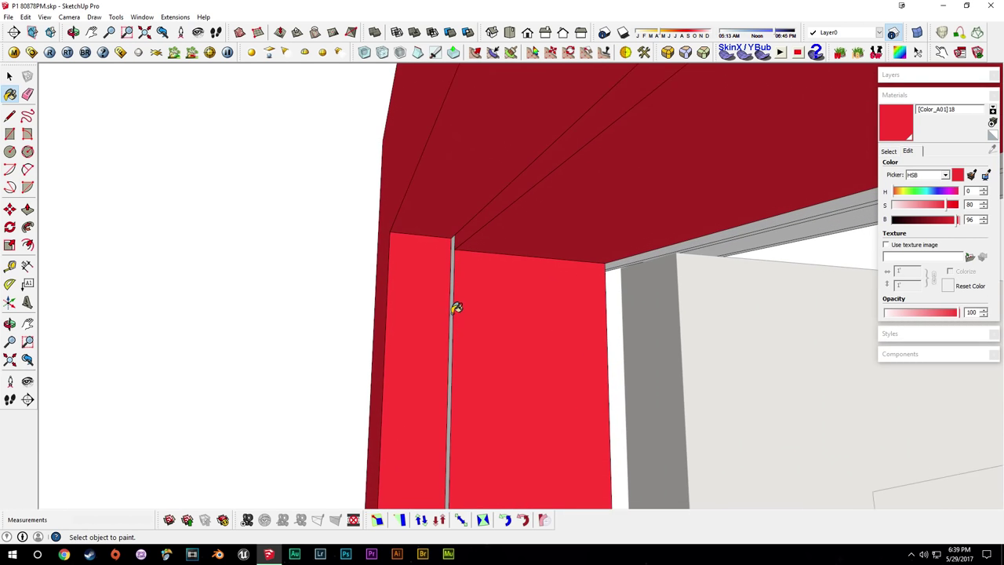
Paint the head strip and neighbouring casing faces around the hinged door with the red trim material.
middle_click_drag(454, 303, 397, 179)
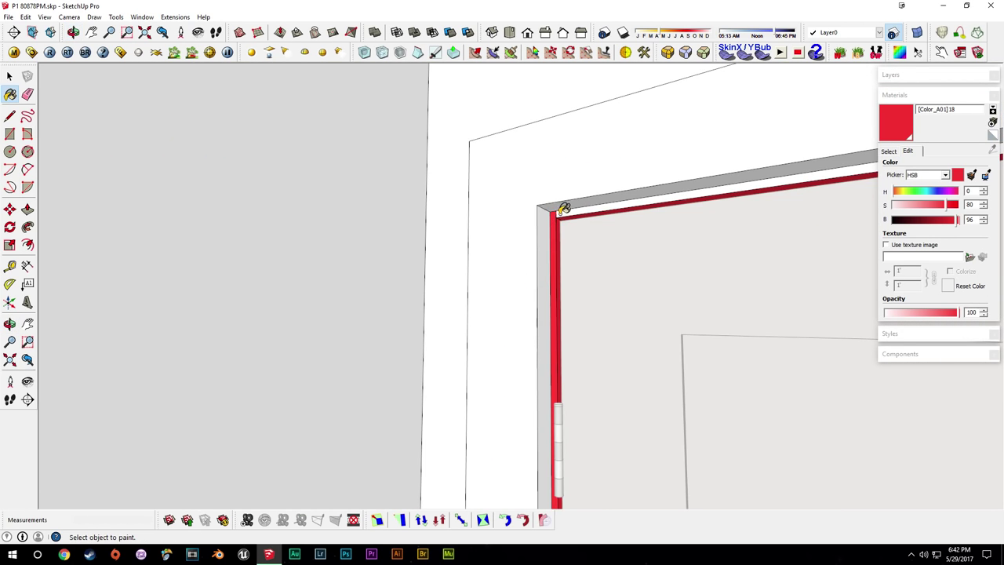
left_click(559, 214)
left_click(541, 172)
mouse_move(542, 172)
middle_mouse_down()
mouse_move(570, 287)
mouse_move(530, 205)
middle_mouse_up()
left_click(530, 208)
left_click(554, 196)
Paint the outer side and top edges of the door casing with the red trim material.
mouse_move(524, 149)
middle_mouse_down()
mouse_move(547, 204)
mouse_move(717, 224)
middle_mouse_up()
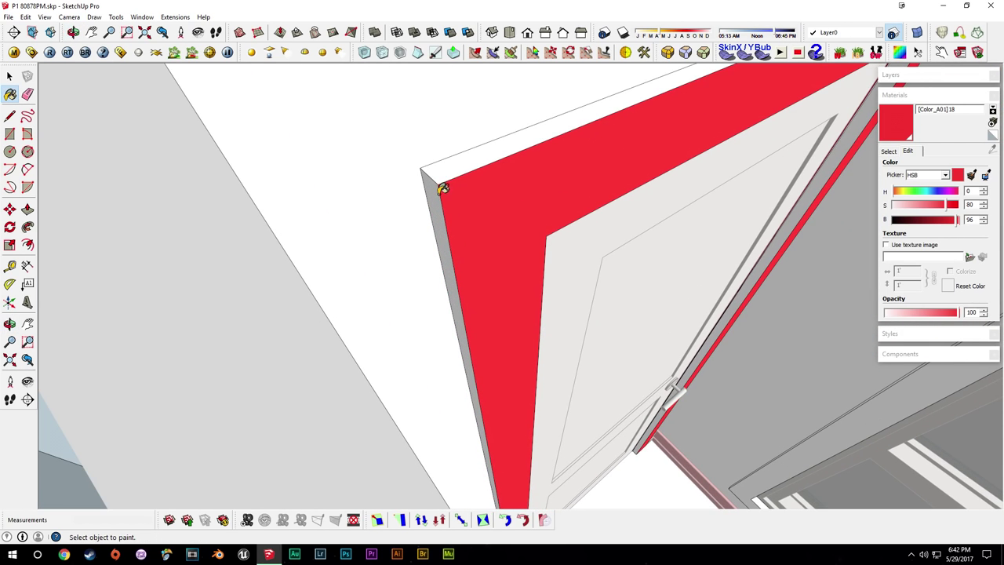
left_click(437, 194)
left_click(468, 164)
mouse_move(469, 165)
middle_mouse_down()
mouse_move(381, 247)
mouse_move(580, 260)
mouse_move(490, 189)
mouse_move(536, 77)
middle_mouse_up()
scroll(564, 210, "up", 5)
left_click(561, 206)
left_click(552, 206)
mouse_move(552, 207)
middle_mouse_down()
mouse_move(506, 318)
mouse_move(565, 318)
middle_mouse_up()
scroll(565, 318, "down", 4)
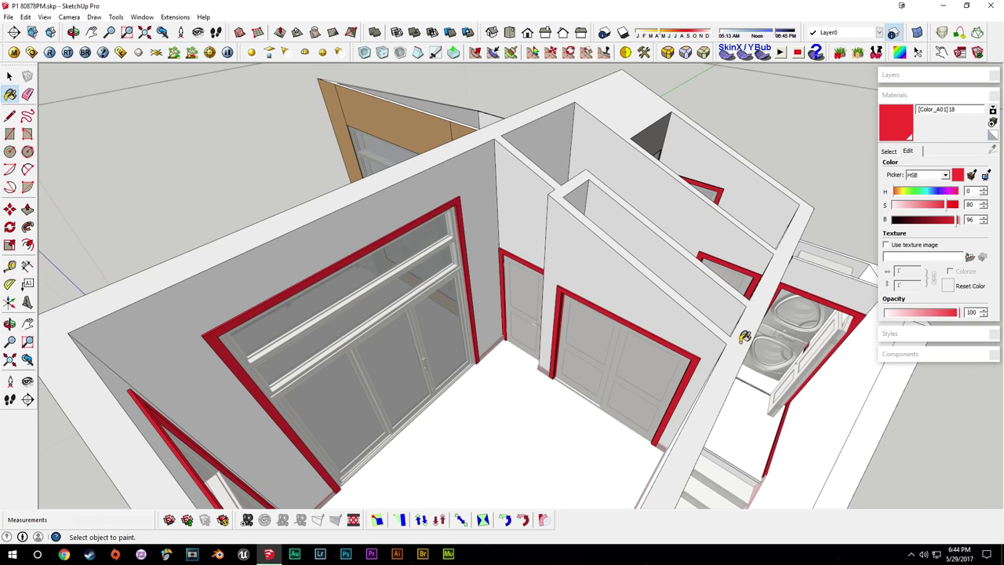
Set the saturation of the red trim material [Color_A01]18 to 2.
mouse_move(744, 337)
middle_mouse_down()
mouse_move(573, 408)
mouse_move(561, 427)
middle_mouse_up()
mouse_move(708, 288)
middle_mouse_down()
mouse_move(573, 314)
mouse_move(496, 315)
mouse_move(507, 284)
mouse_move(686, 206)
middle_mouse_up()
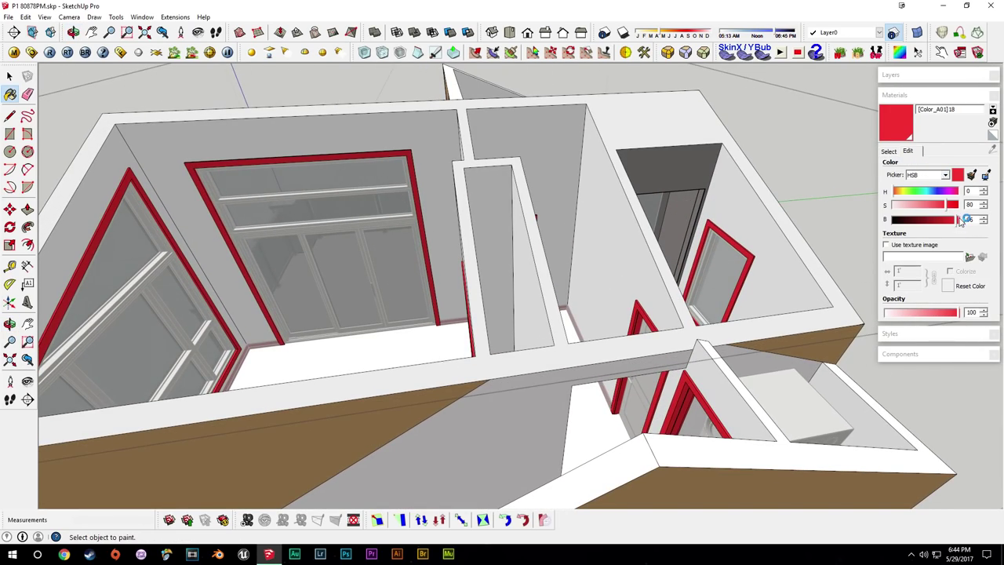
left_click_drag(977, 205, 949, 204)
type("2")
mouse_move(692, 249)
middle_mouse_down()
mouse_move(482, 287)
mouse_move(636, 248)
mouse_move(665, 283)
middle_mouse_up()
Walk through the second floor at eye height to review the laundry closet, the shower and its drain.
left_click(217, 188)
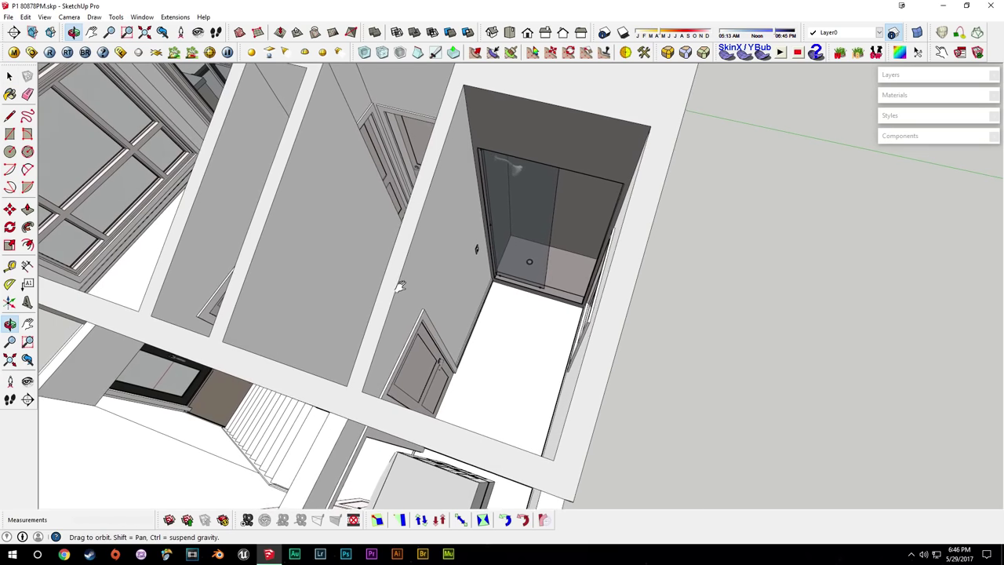
left_click_drag(400, 282, 493, 304)
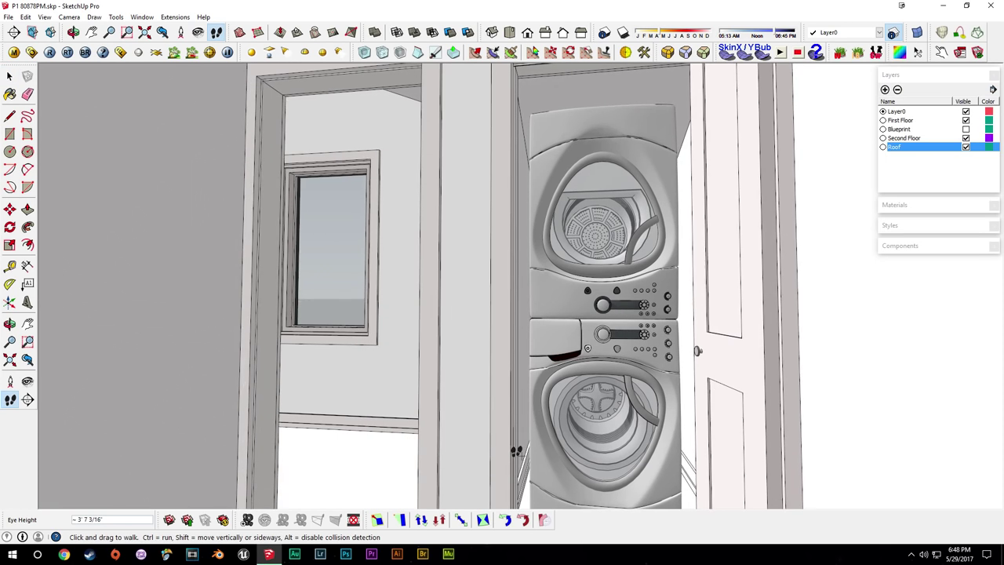
left_click_drag(514, 447, 510, 451)
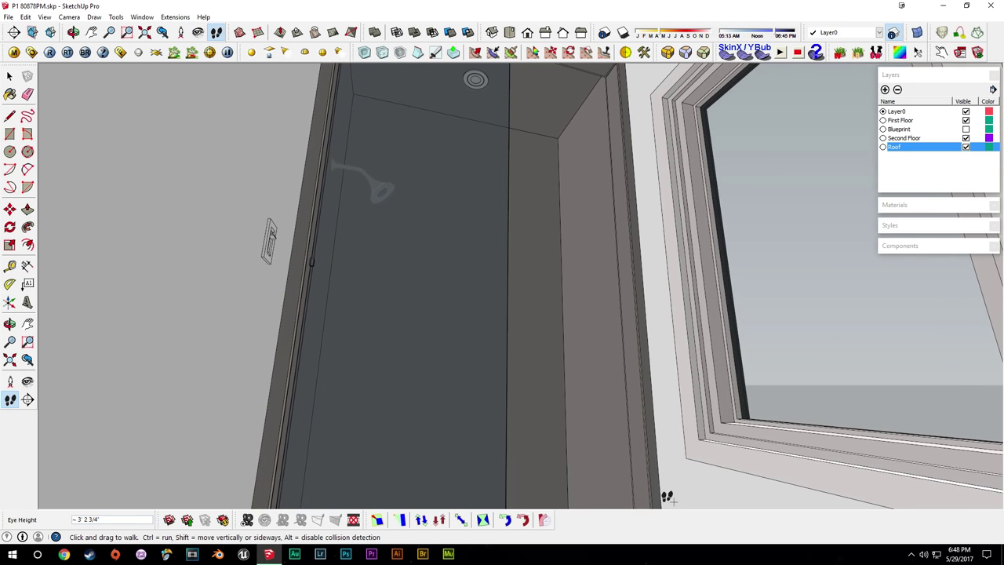
left_click_drag(660, 493, 656, 489)
left_click_drag(656, 489, 656, 491)
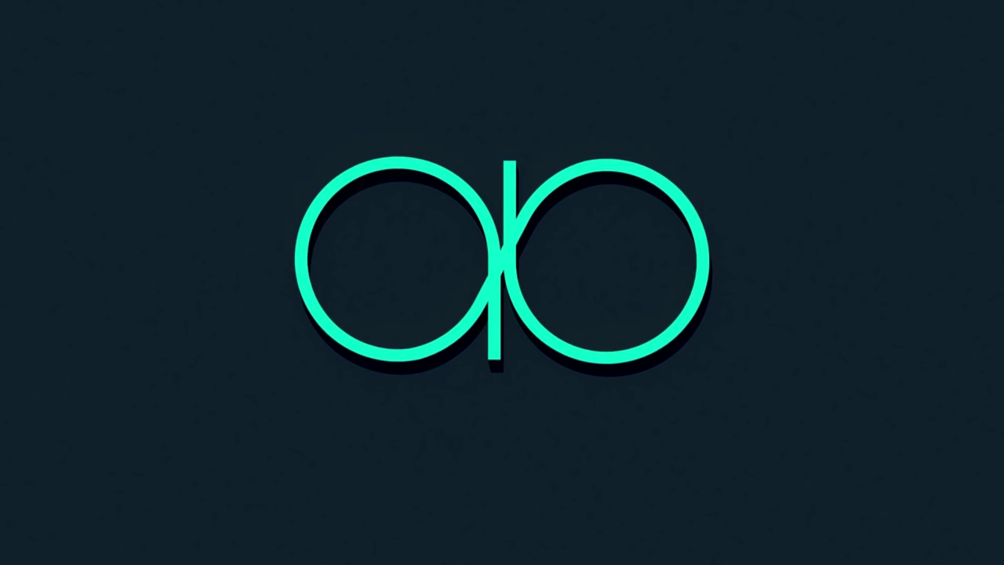